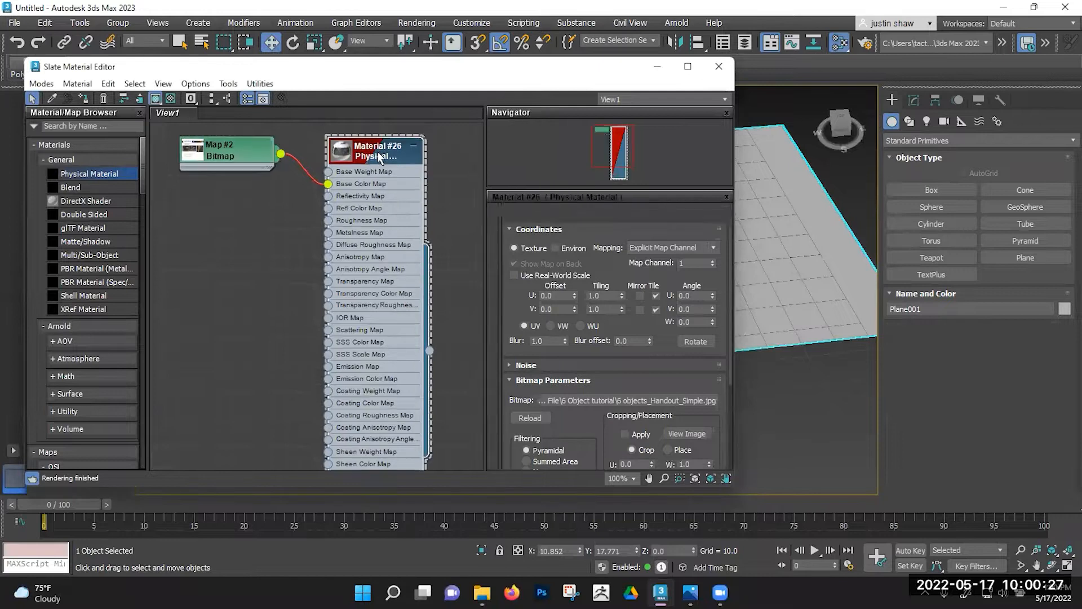
# Step: Show the bitmap material on the plane in the viewport and set its base color roughness to 1.0, closing the material editor
pyautogui.click(83, 99)
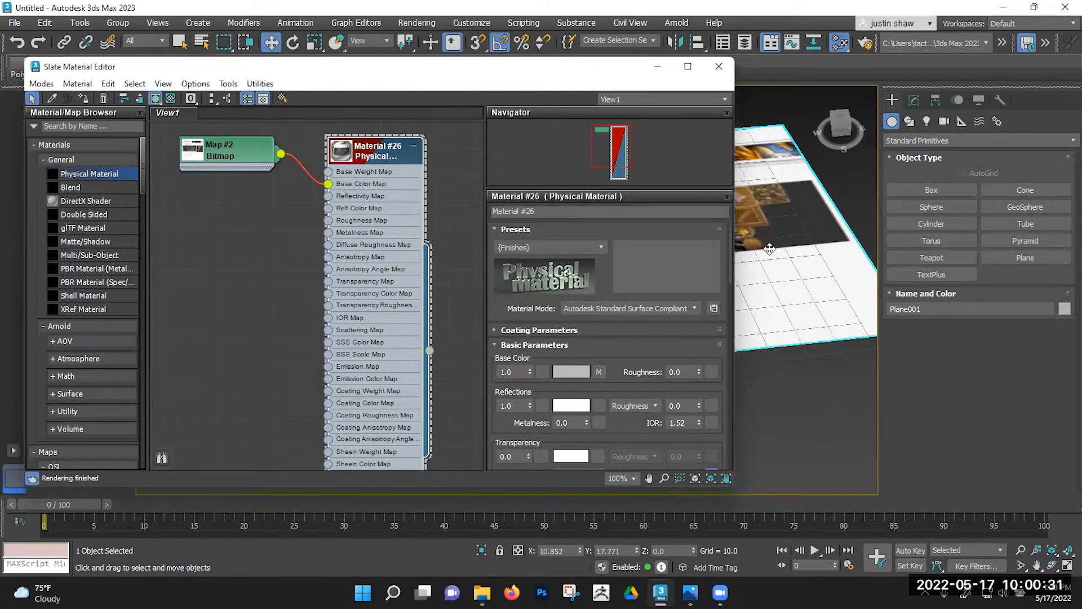
pyautogui.moveTo(699, 374); pyautogui.dragTo(708, 90)
pyautogui.click(718, 67)
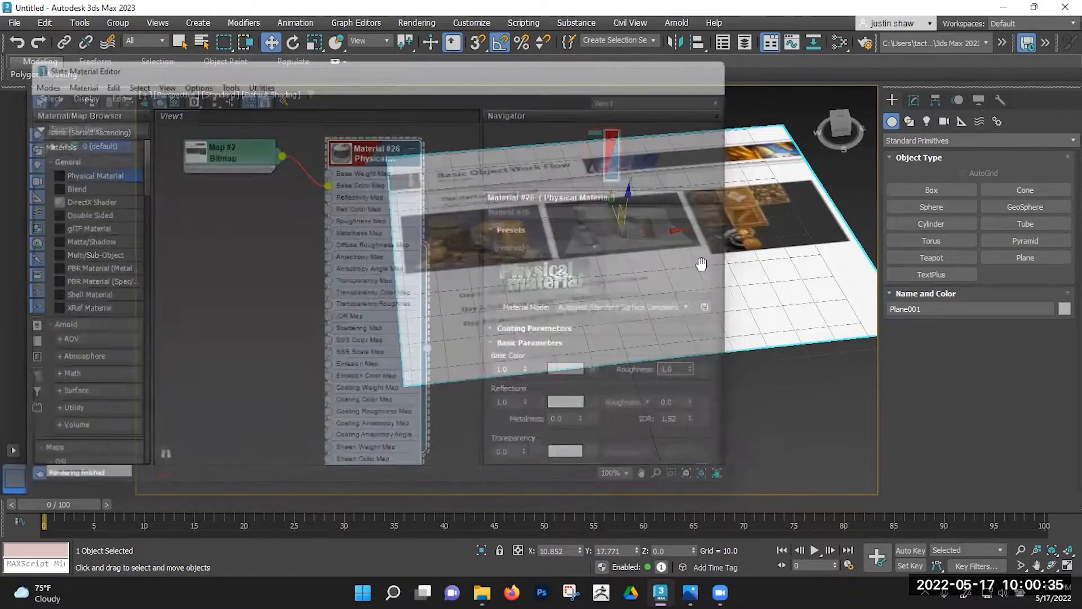
# Step: Rotate the reference image plane upright about its horizontal X axis with angle snap on
pyautogui.keyDown('alt'); pyautogui.moveTo(623, 285); pyautogui.dragTo(553, 284, button='middle'); pyautogui.keyUp('alt')
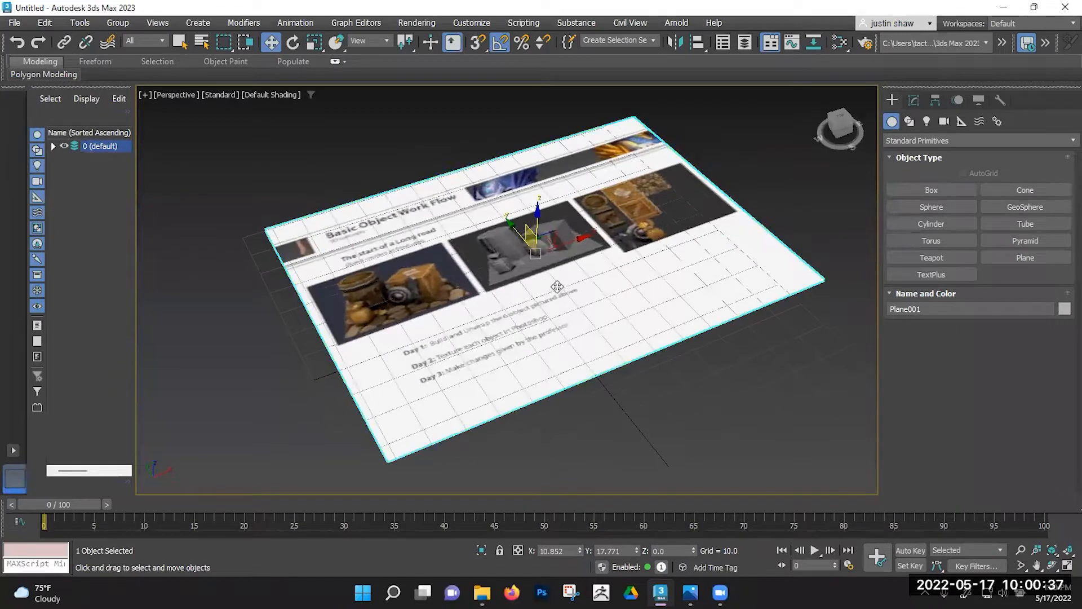
pyautogui.click(501, 44)
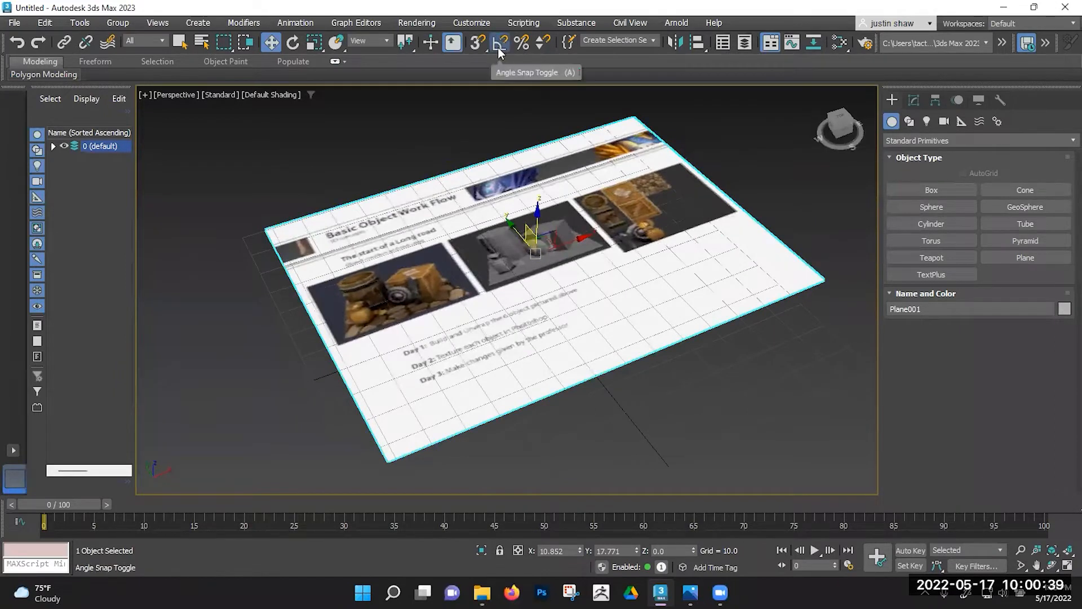
pyautogui.click(500, 47)
pyautogui.keyDown('alt'); pyautogui.moveTo(524, 243); pyautogui.dragTo(538, 231, button='middle'); pyautogui.keyUp('alt')
pyautogui.press('e')
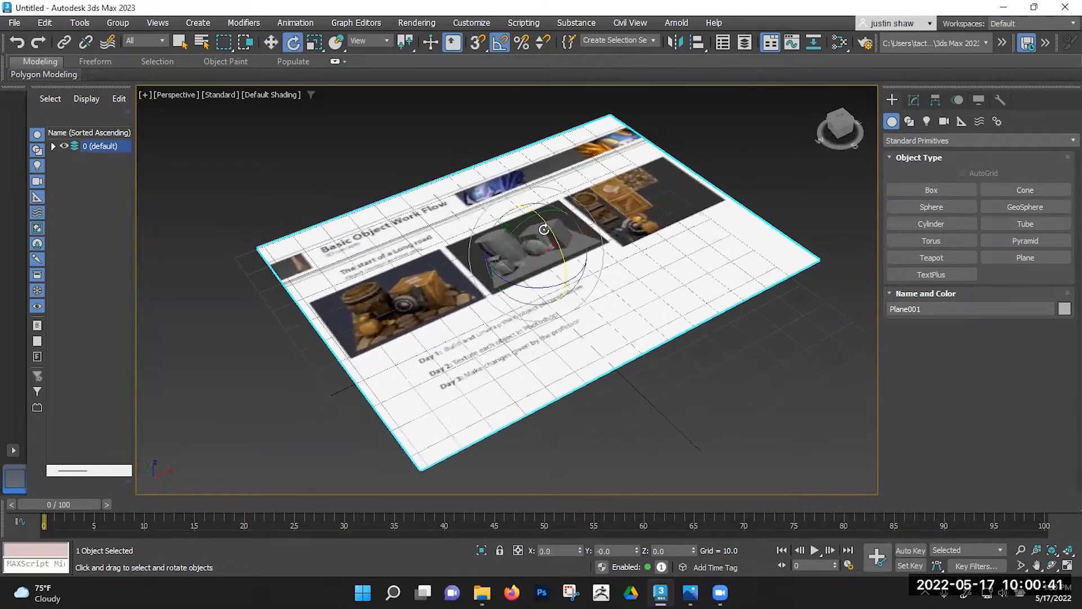
pyautogui.moveTo(557, 241); pyautogui.dragTo(560, 299)
# Step: Move the upright reference plane back and up to about Y 68.0, Z 8.8, and widen the viewport
pyautogui.press('w')
pyautogui.keyDown('alt'); pyautogui.moveTo(560, 299); pyautogui.dragTo(529, 239, button='middle'); pyautogui.keyUp('alt')
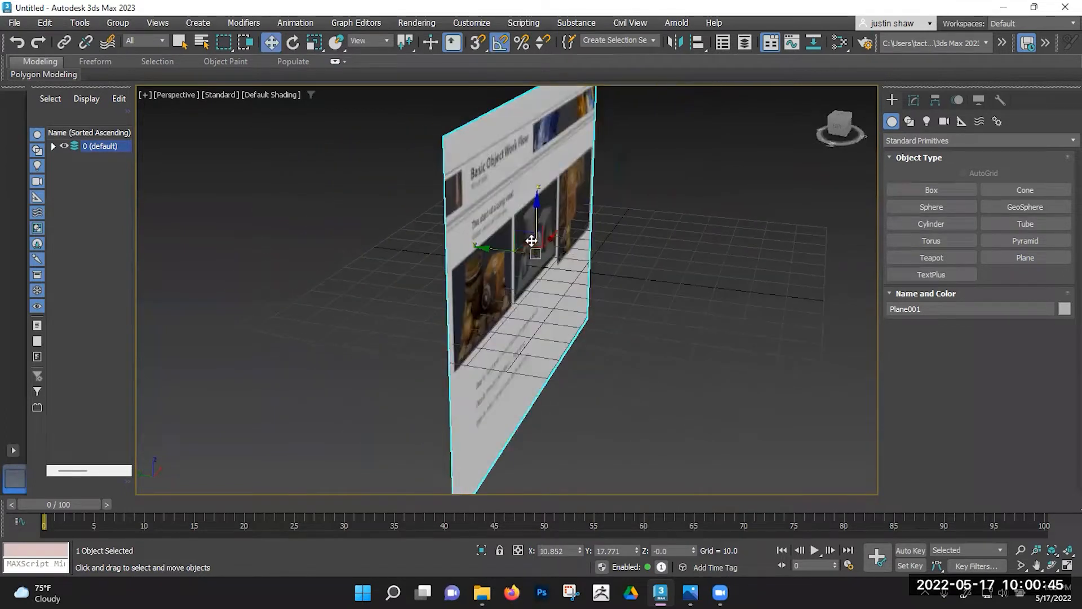
pyautogui.moveTo(520, 231); pyautogui.dragTo(379, 193)
pyautogui.keyDown('alt'); pyautogui.moveTo(597, 282); pyautogui.dragTo(513, 309, button='middle'); pyautogui.keyUp('alt')
pyautogui.scroll(2, 513, 309)
pyautogui.moveTo(877, 250); pyautogui.dragTo(931, 249)
pyautogui.scroll(-2, 730, 302)
pyautogui.keyDown('alt'); pyautogui.moveTo(664, 327); pyautogui.dragTo(470, 282, button='middle'); pyautogui.keyUp('alt')
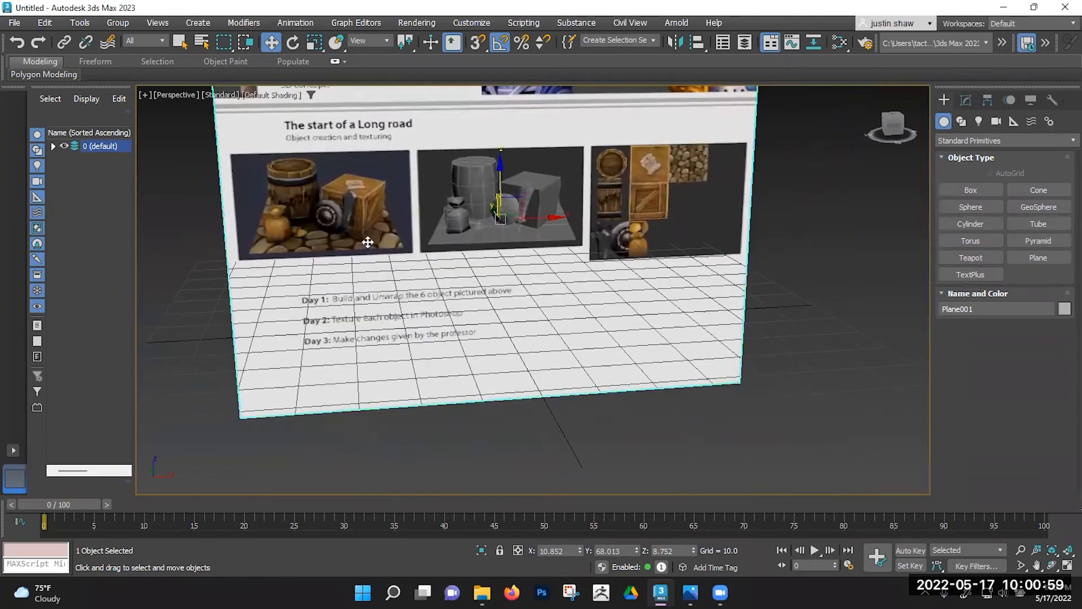
# Step: Draw a floor plane about 86.5 by 58.3 in front of the reference image and turn on edged faces
pyautogui.click(1018, 259)
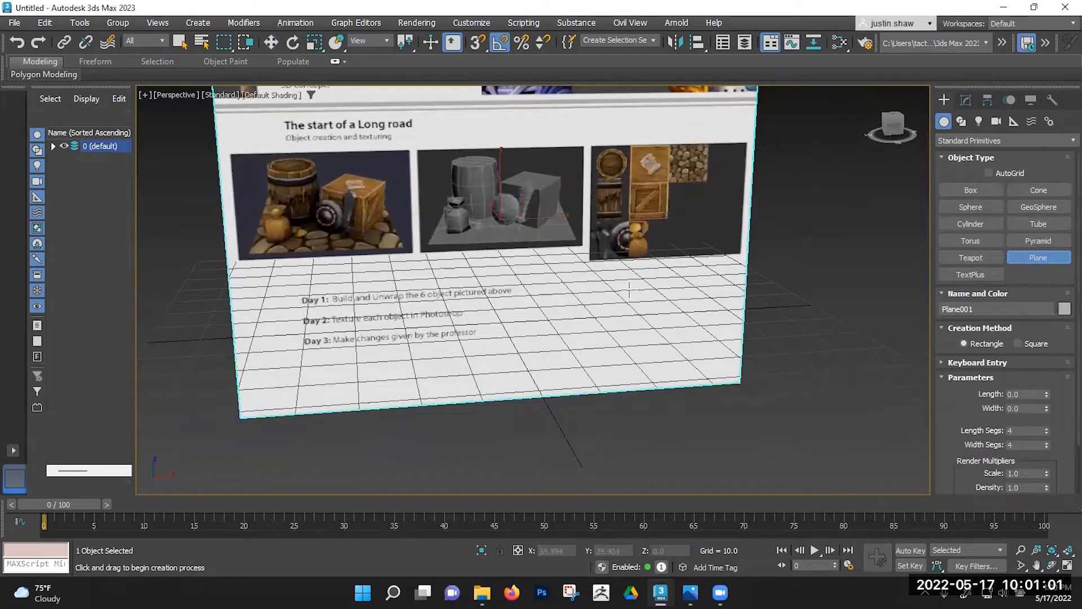
pyautogui.moveTo(629, 288); pyautogui.dragTo(430, 454)
pyautogui.moveTo(532, 345); pyautogui.dragTo(527, 356, button='middle')
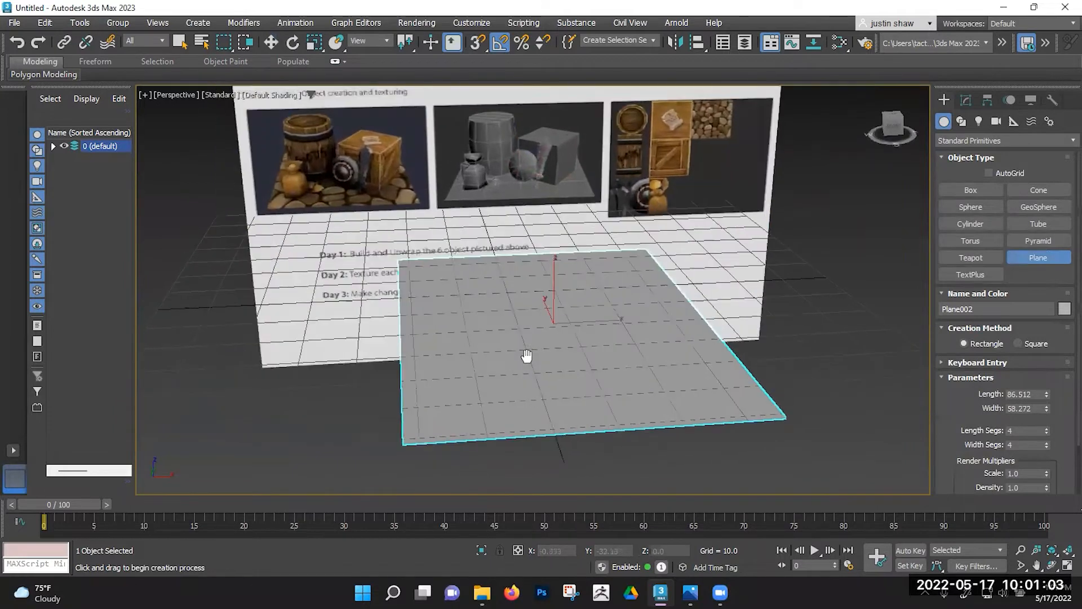
pyautogui.press('F4')
pyautogui.keyDown('alt'); pyautogui.moveTo(553, 332); pyautogui.dragTo(618, 332, button='middle'); pyautogui.keyUp('alt')
# Step: Reduce the floor plane's length and width segments to 1 and set its length and width to 50
pyautogui.scroll(-2, 952, 394)
pyautogui.rightClick(1047, 390)
pyautogui.rightClick(1048, 403)
pyautogui.keyDown('alt'); pyautogui.moveTo(673, 345); pyautogui.dragTo(515, 242, button='middle'); pyautogui.keyUp('alt')
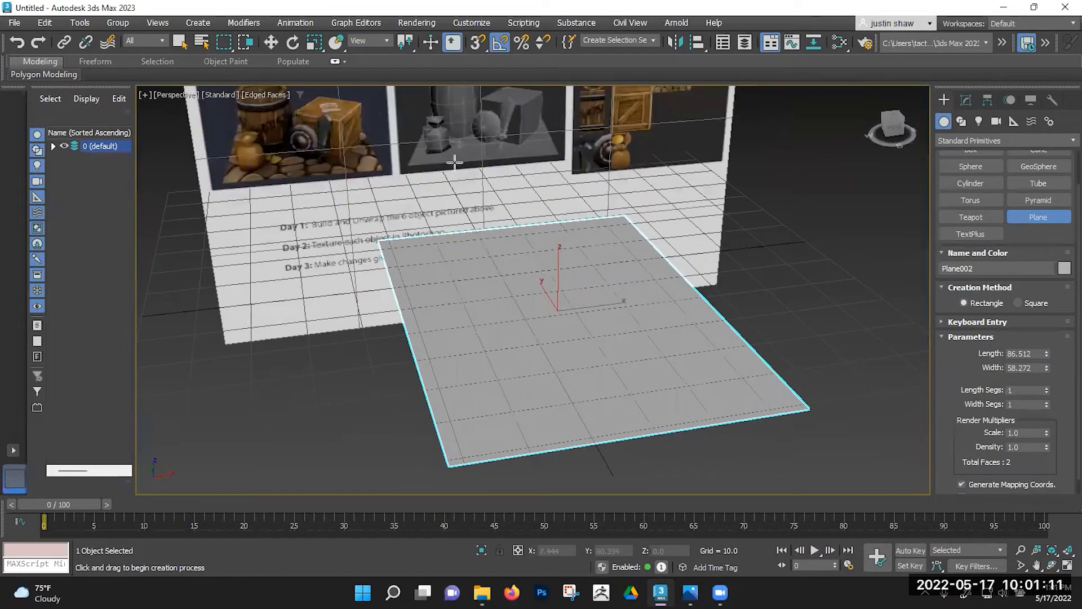
pyautogui.doubleClick(1020, 353)
pyautogui.doubleClick(1019, 368)
pyautogui.write('50')
pyautogui.press('Return')
# Step: Scale the floor plane up evenly along X and Y so it covers a larger ground area
pyautogui.press('r')
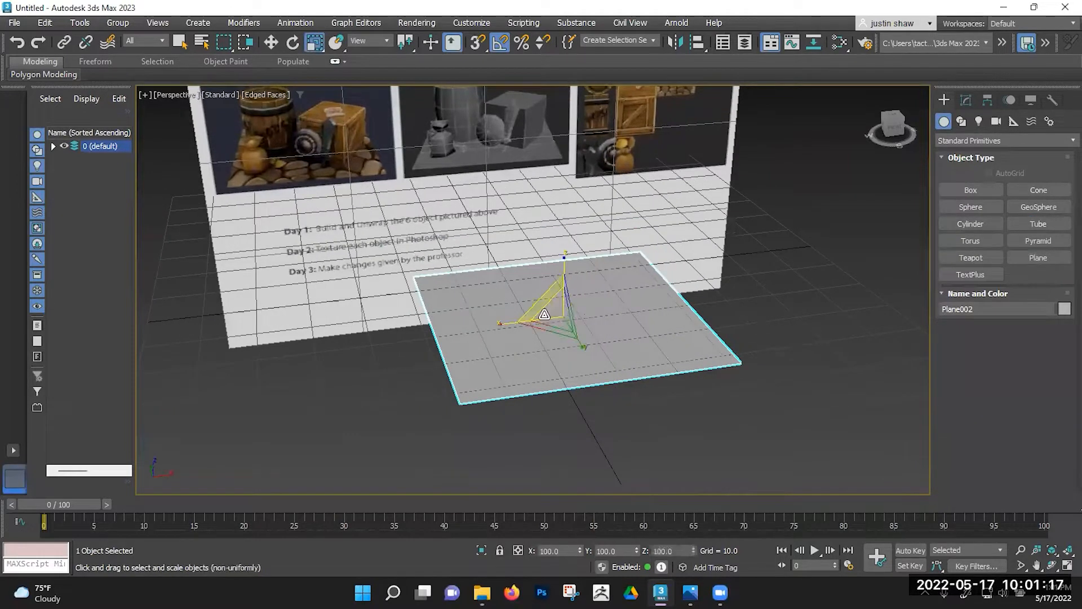
pyautogui.moveTo(571, 324); pyautogui.dragTo(580, 331)
pyautogui.press('w')
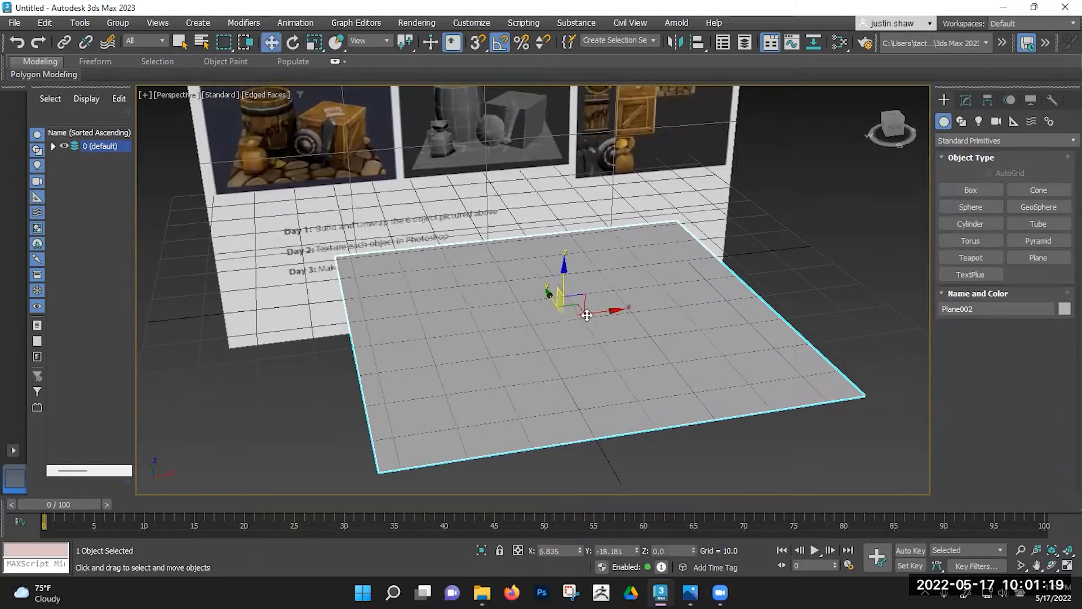
# Step: Rename the floor plane as FloorPlain
pyautogui.scroll(2, 580, 332)
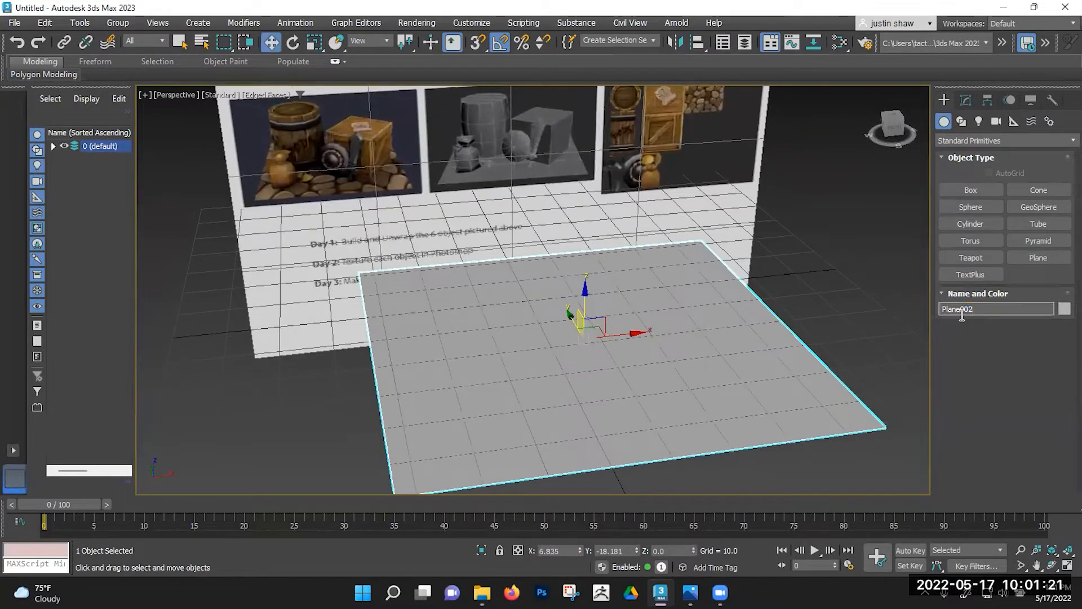
pyautogui.click(937, 313)
pyautogui.write('FloorPlain')
pyautogui.press('Return')
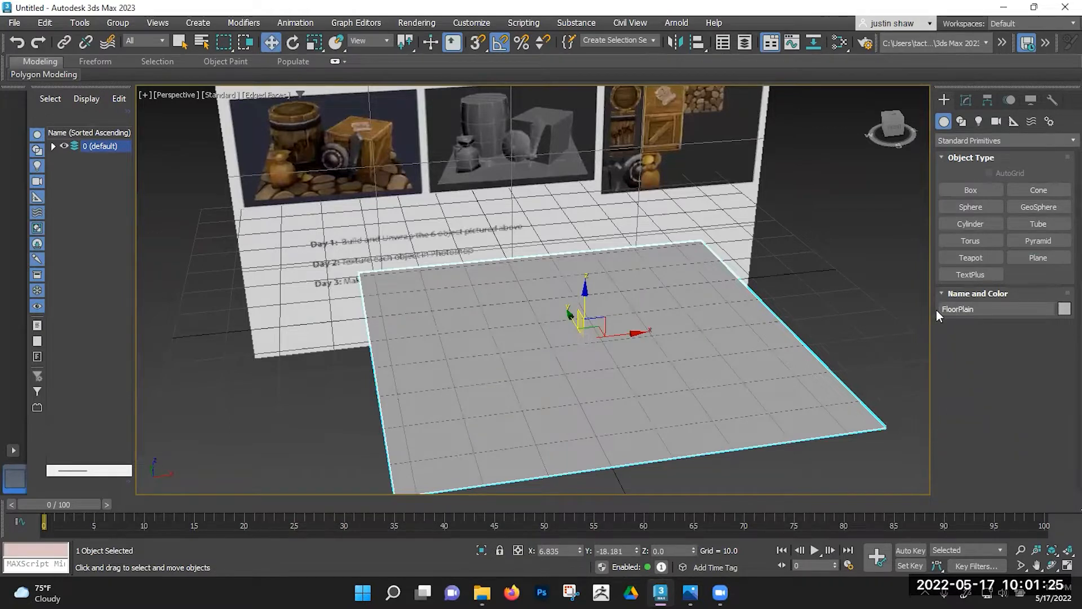
# Step: Draw a box about 26.9 wide and 22 high on the half of the floor plane nearest the reference image
pyautogui.keyDown('alt'); pyautogui.moveTo(615, 361); pyautogui.dragTo(525, 348, button='middle'); pyautogui.keyUp('alt')
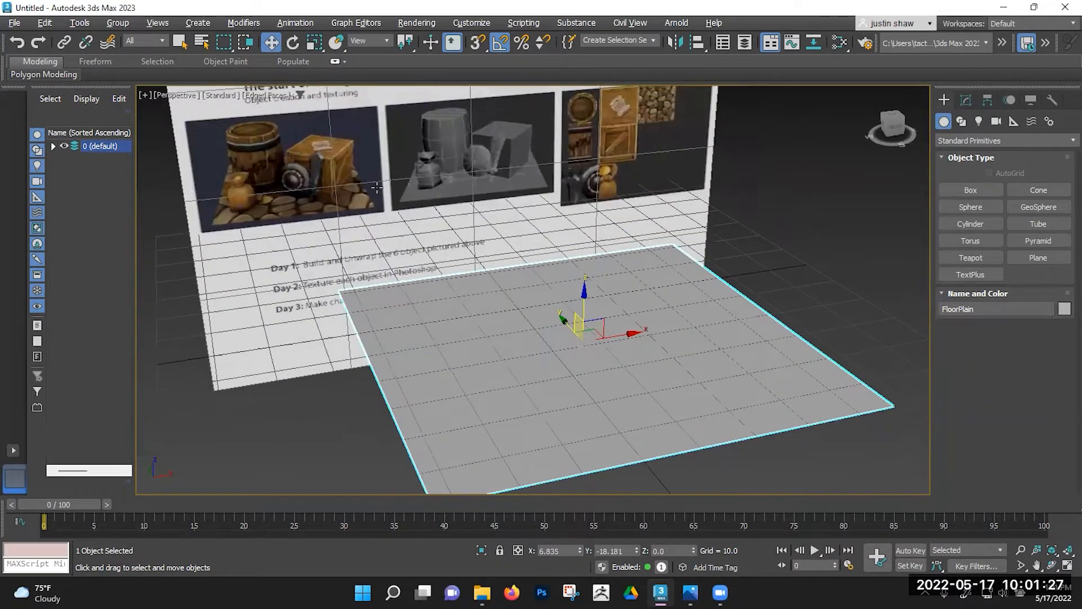
pyautogui.click(949, 189)
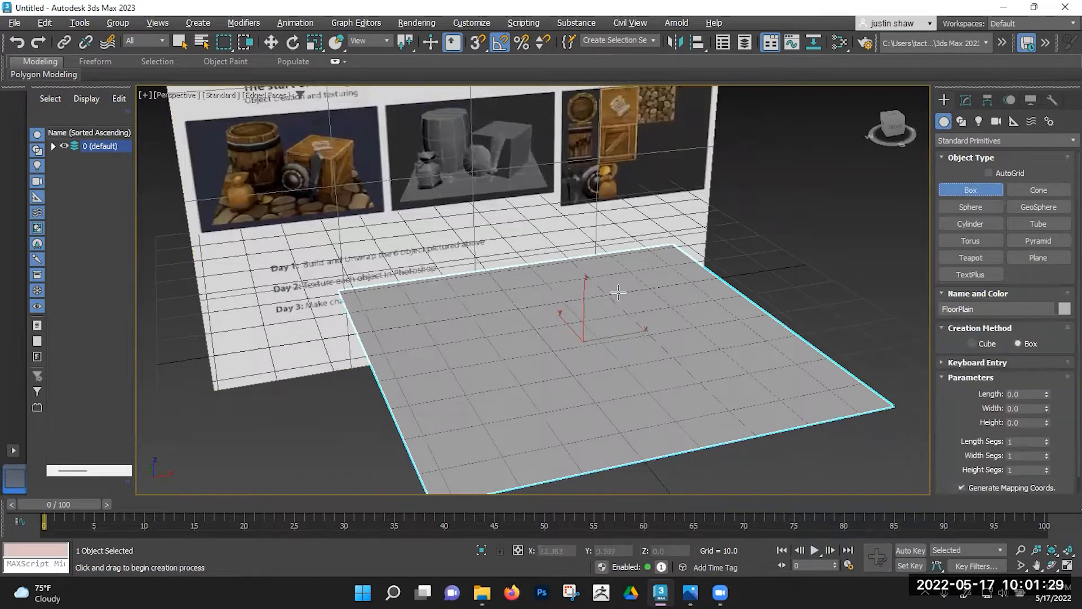
pyautogui.moveTo(595, 286); pyautogui.dragTo(668, 290)
pyautogui.click(676, 188)
# Step: Set the box's length, width and height to 25
pyautogui.doubleClick(1021, 394)
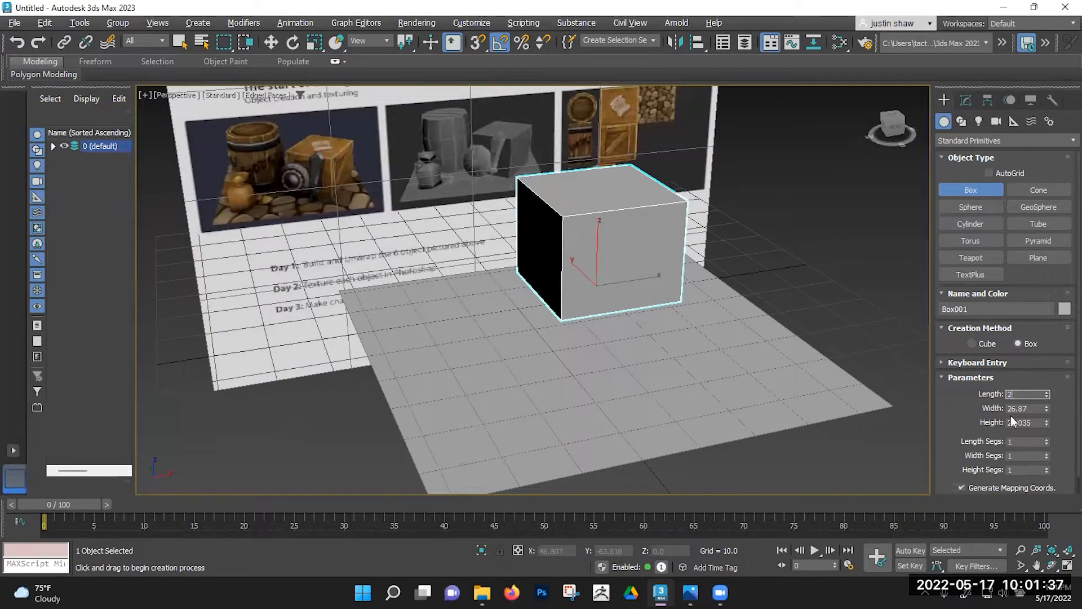
pyautogui.write('25')
pyautogui.press('Tab')
pyautogui.press('Tab')
pyautogui.write('25')
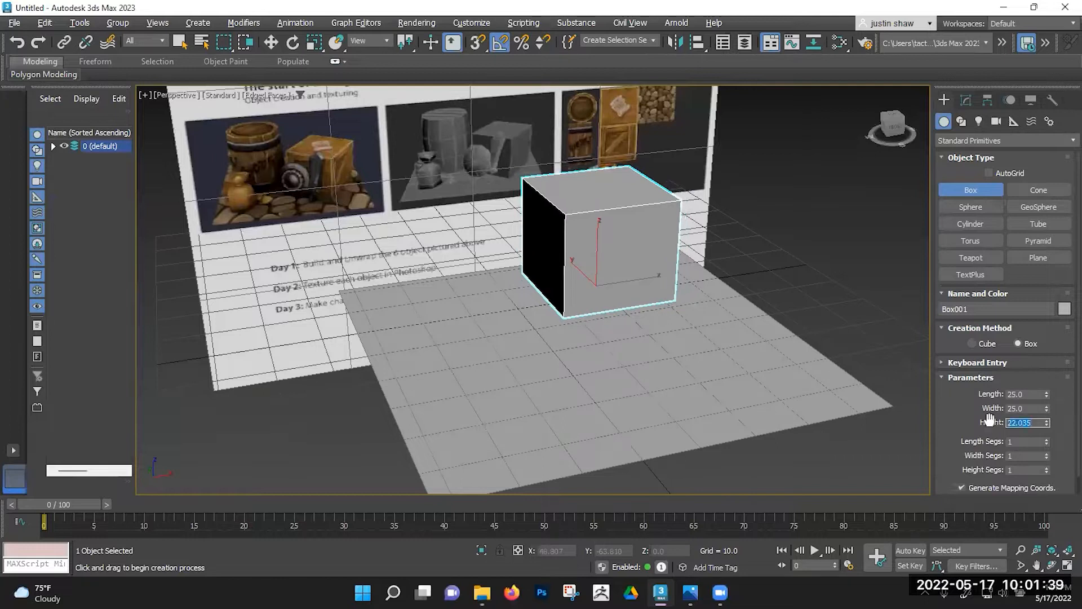
# Step: Move the box across the floor to about X 33.3, Y 4.1 and rename it Crate
pyautogui.moveTo(700, 358); pyautogui.dragTo(715, 367, button='middle')
pyautogui.press('w')
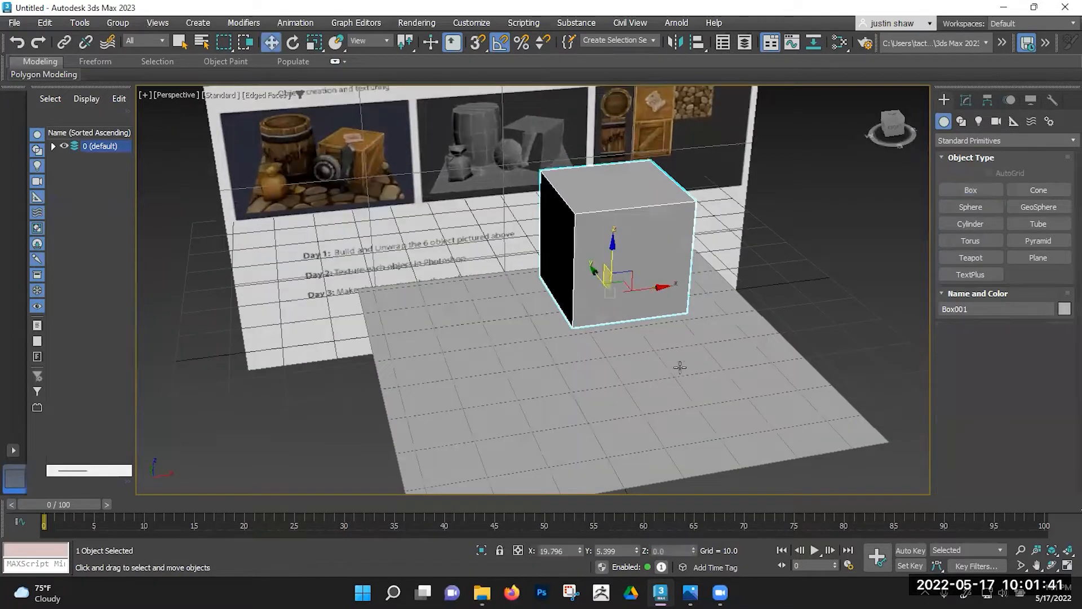
pyautogui.moveTo(620, 285); pyautogui.dragTo(685, 278)
pyautogui.moveTo(941, 309); pyautogui.dragTo(916, 306)
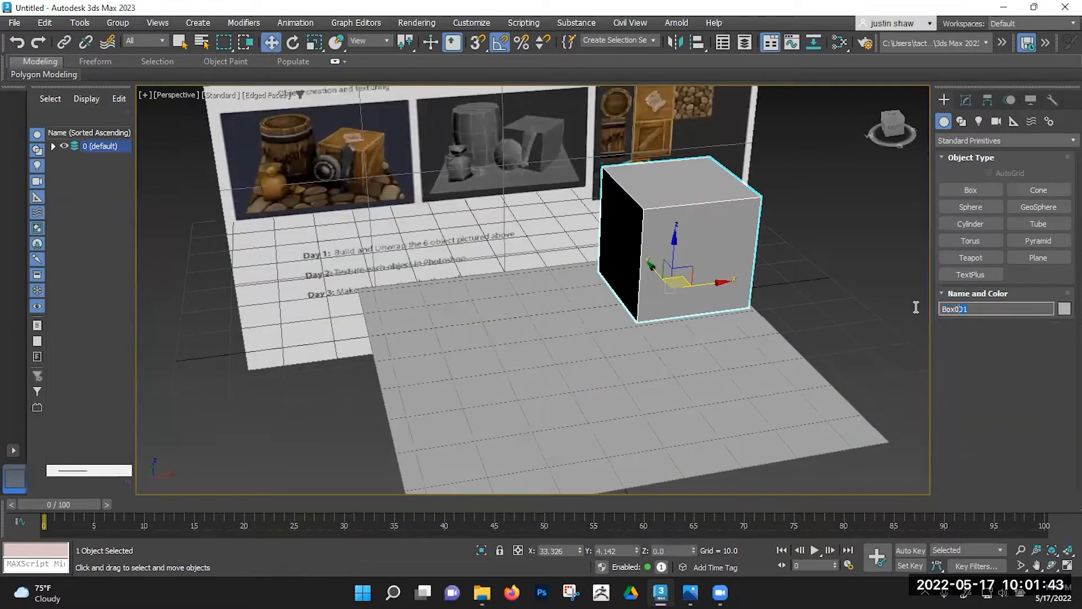
pyautogui.write('Crate')
# Step: Draw a cylinder for the barrel beside the crate, with a radius of about 11.6 and a height of about 34.5
pyautogui.keyDown('alt'); pyautogui.moveTo(676, 286); pyautogui.dragTo(733, 256, button='middle'); pyautogui.keyUp('alt')
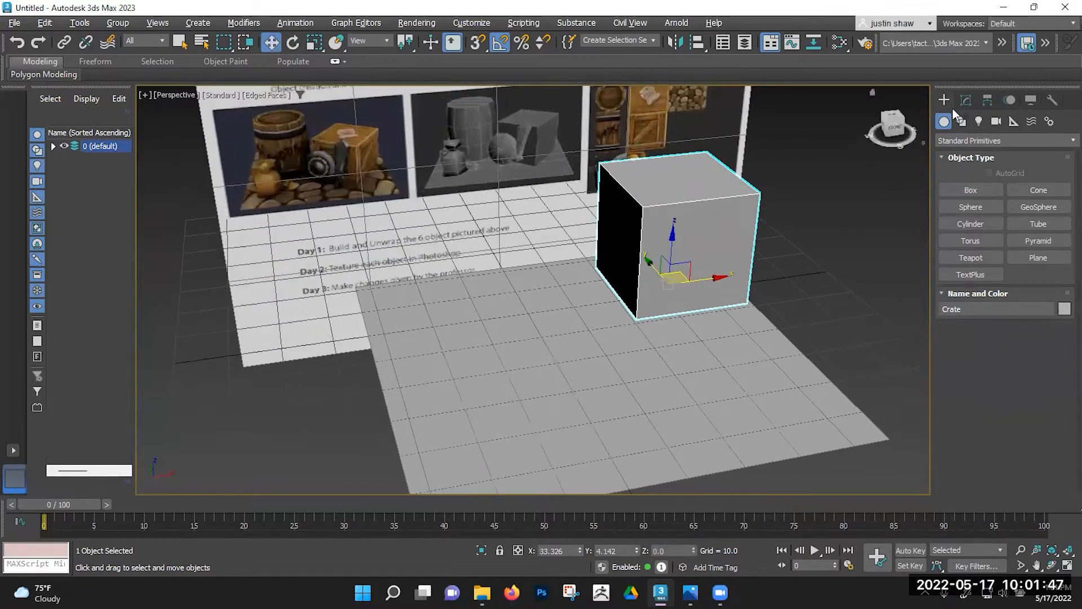
pyautogui.click(968, 226)
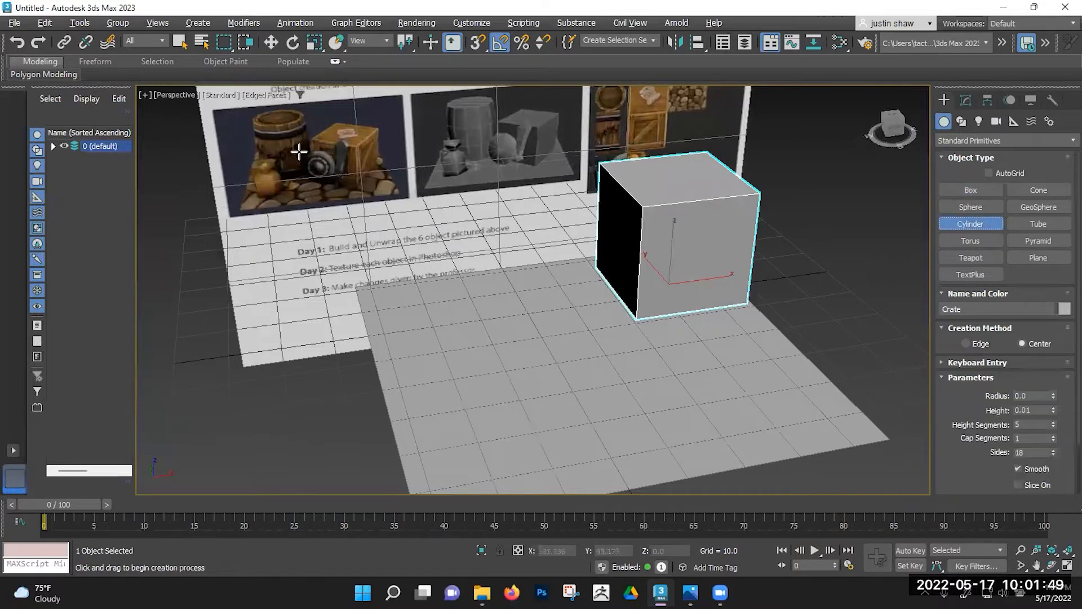
pyautogui.keyDown('alt'); pyautogui.moveTo(438, 270); pyautogui.dragTo(449, 306, button='middle'); pyautogui.keyUp('alt')
pyautogui.moveTo(464, 318); pyautogui.dragTo(522, 315)
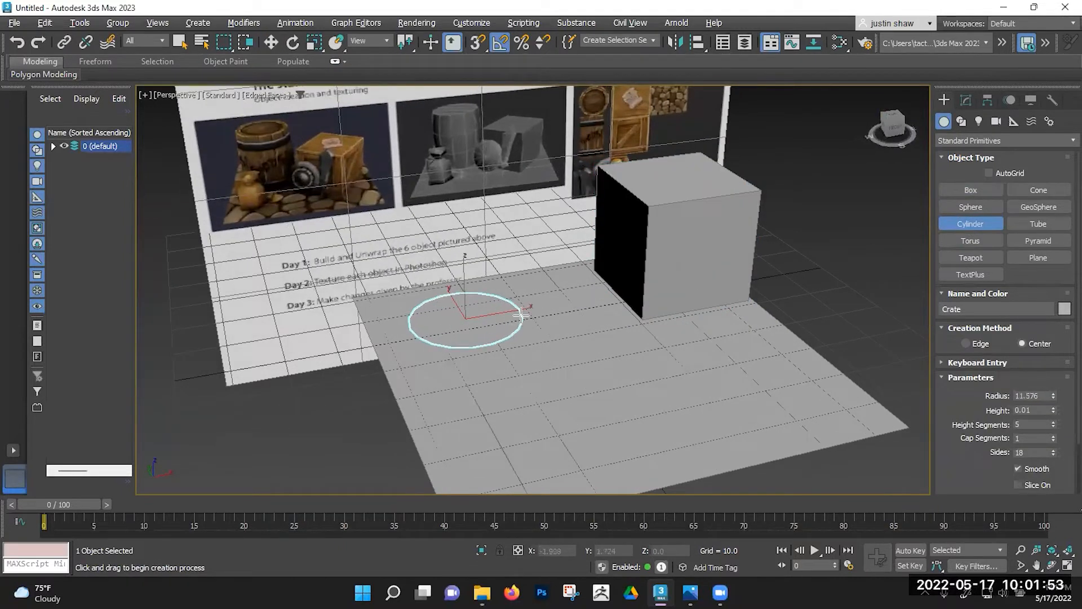
pyautogui.click(527, 147)
# Step: Set the cylinder's height segments to 3
pyautogui.keyDown('alt'); pyautogui.moveTo(476, 282); pyautogui.dragTo(474, 266, button='middle'); pyautogui.keyUp('alt')
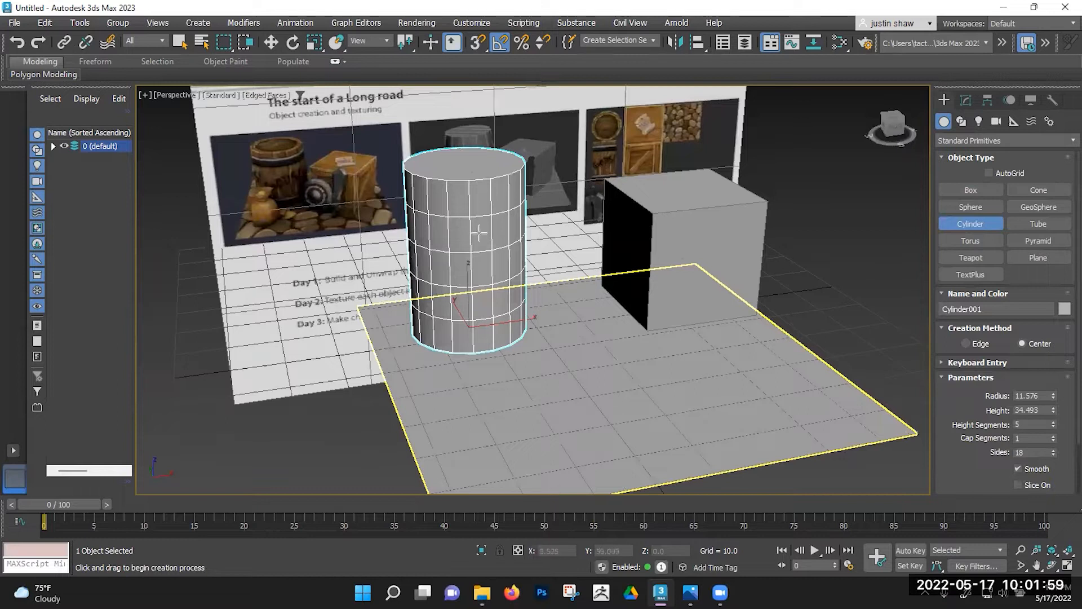
pyautogui.rightClick(1053, 428)
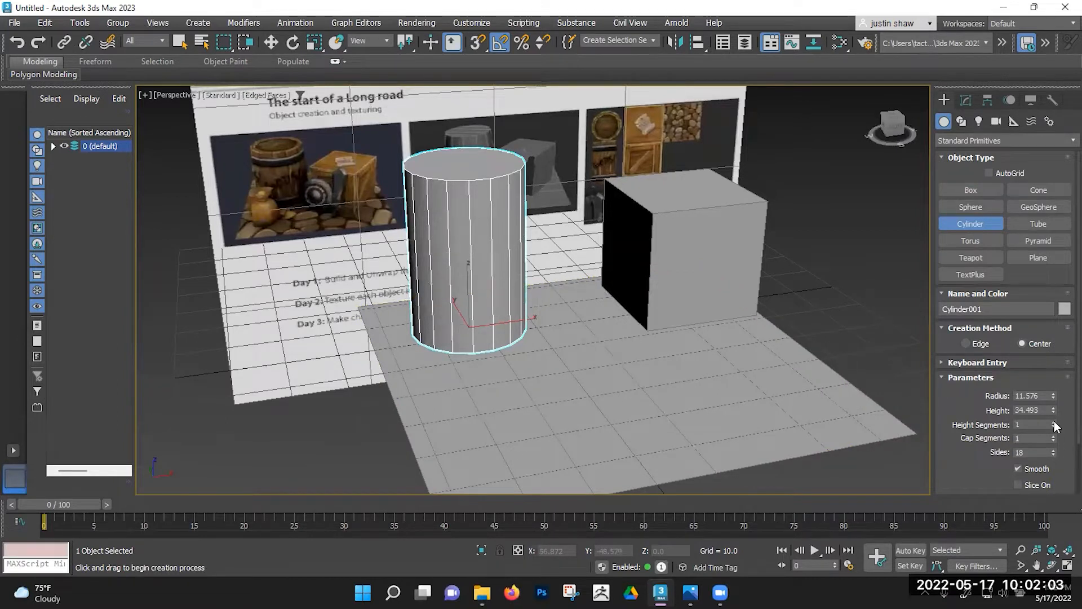
pyautogui.click(1054, 422)
pyautogui.click(1054, 422)
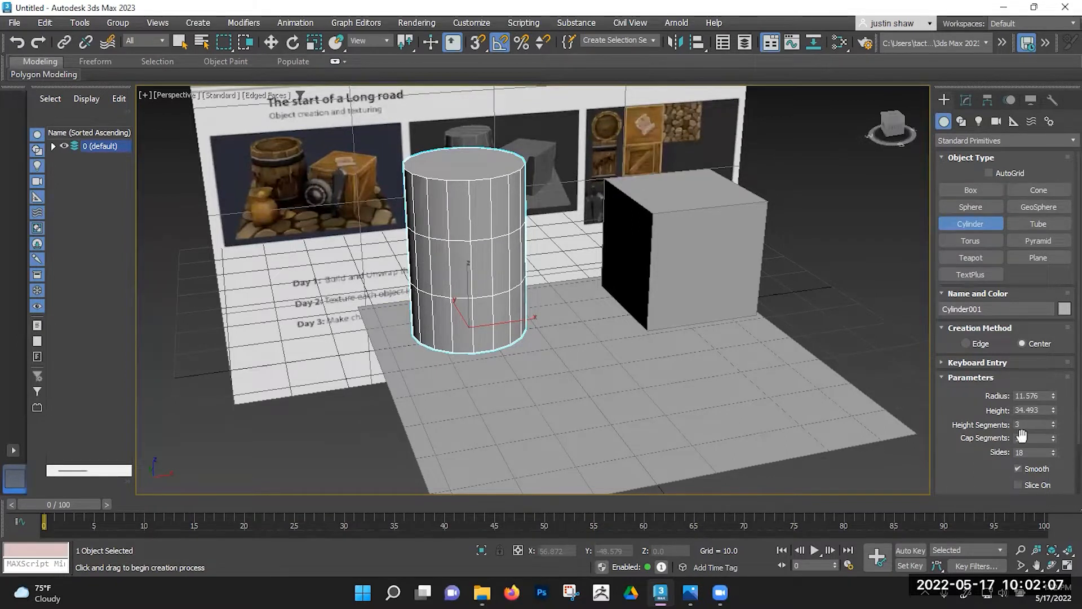
pyautogui.moveTo(611, 327); pyautogui.dragTo(609, 347, button='middle')
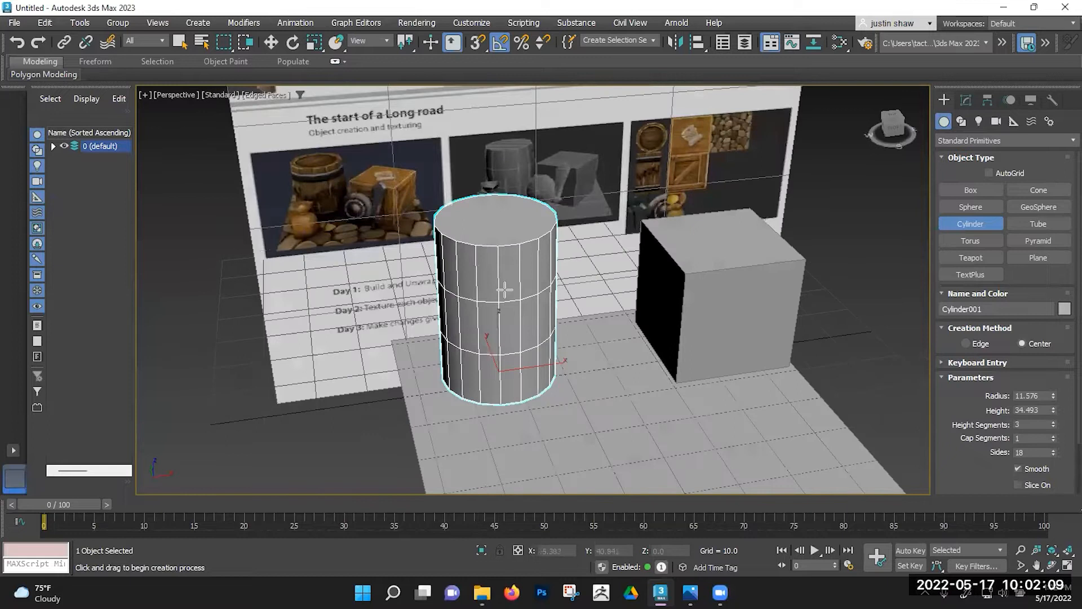
# Step: Convert the cylinder to an Editable Poly
pyautogui.keyDown('alt'); pyautogui.moveTo(498, 283); pyautogui.dragTo(488, 244, button='middle'); pyautogui.keyUp('alt')
pyautogui.press('w')
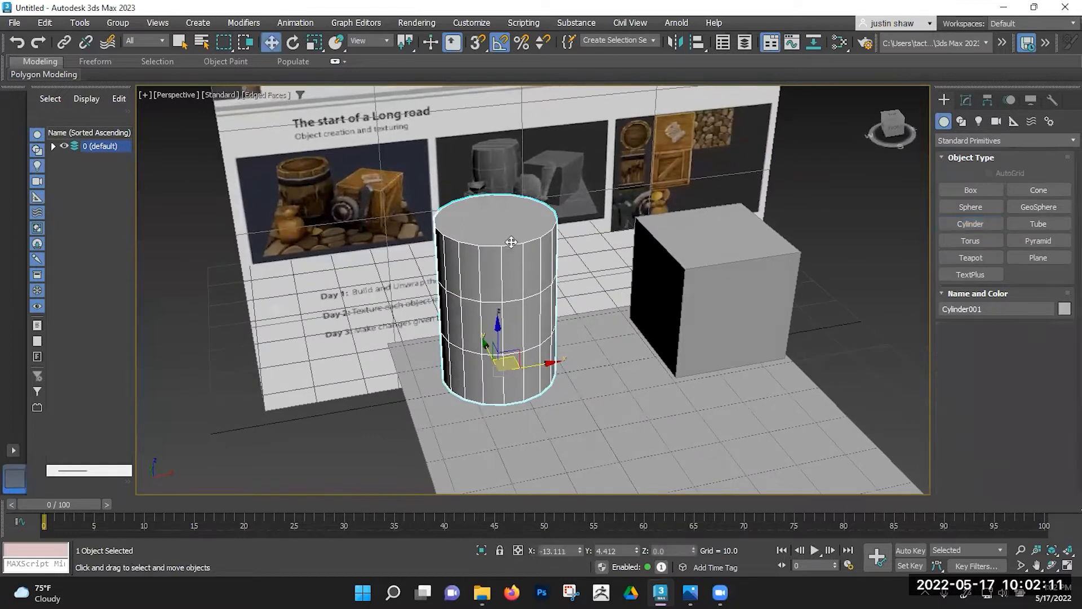
pyautogui.rightClick(507, 238)
pyautogui.moveTo(563, 409)
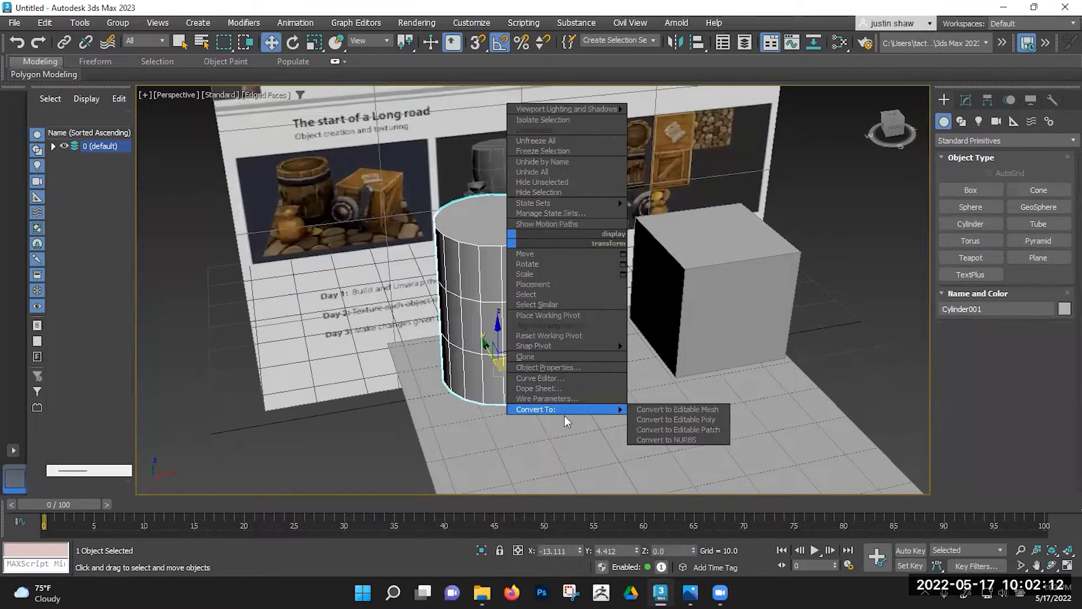
pyautogui.click(656, 420)
# Step: Cycle through the cylinder's vertex, edge, border, polygon and element sub-object levels to review them
pyautogui.keyDown('alt'); pyautogui.moveTo(489, 239); pyautogui.dragTo(492, 259); pyautogui.keyUp('alt')
pyautogui.click(971, 299)
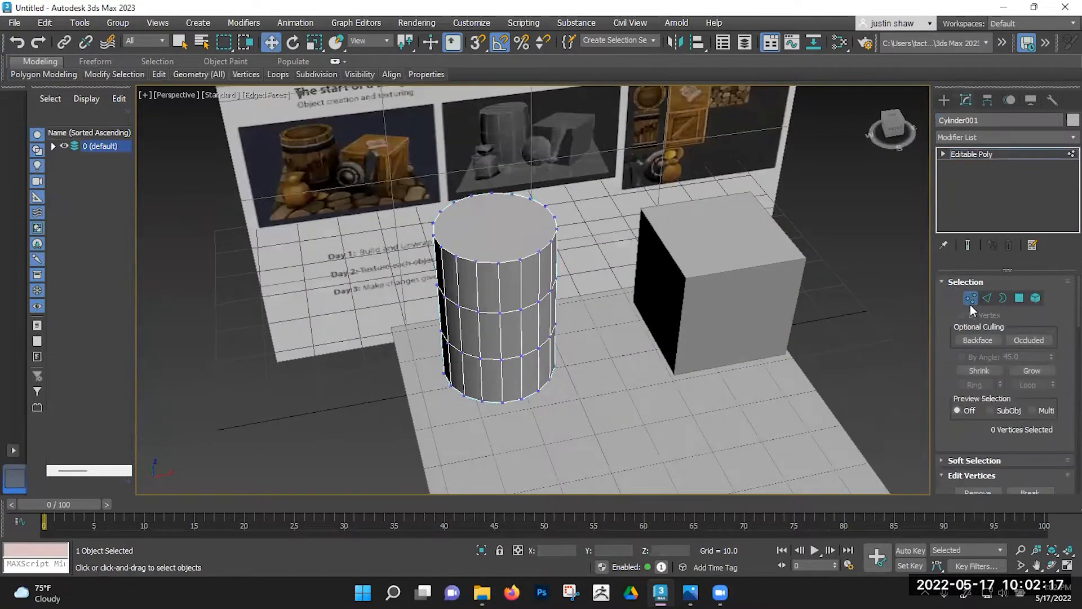
pyautogui.click(987, 299)
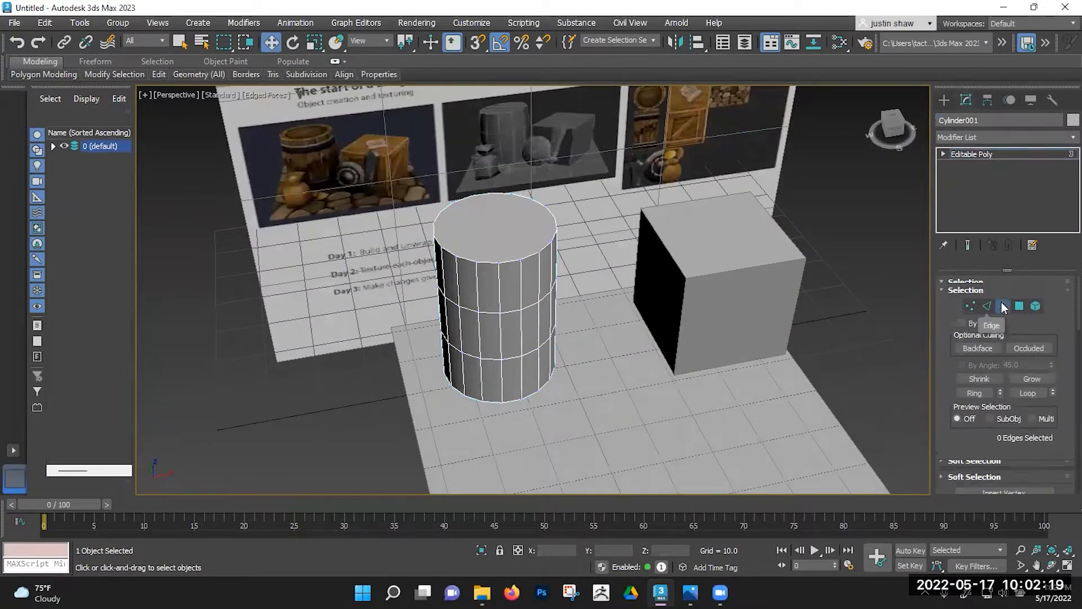
pyautogui.click(1022, 303)
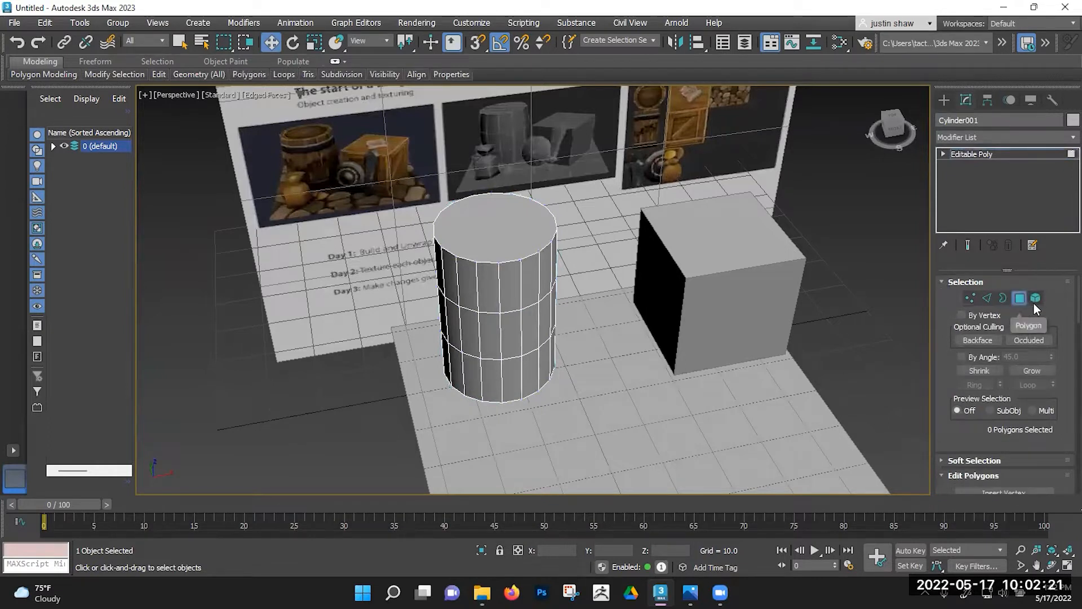
pyautogui.click(1035, 303)
pyautogui.press('1')
pyautogui.press('2')
pyautogui.press('3')
pyautogui.press('4')
pyautogui.press('5')
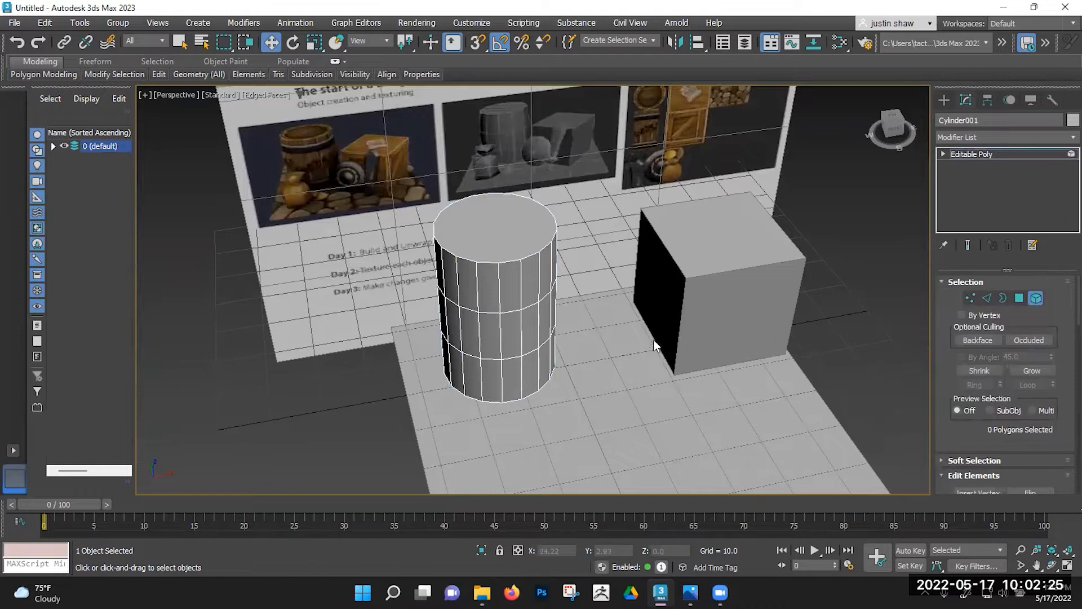
# Step: Switch the cylinder to vertex sub-object editing
pyautogui.moveTo(585, 301)
pyautogui.mouseDown(button='middle')
pyautogui.moveTo(518, 271)
pyautogui.moveTo(486, 289)
pyautogui.mouseUp(button='middle')
pyautogui.moveTo(647, 292); pyautogui.dragTo(619, 288, button='middle')
pyautogui.keyDown('alt'); pyautogui.moveTo(512, 292); pyautogui.dragTo(567, 338, button='middle'); pyautogui.keyUp('alt')
pyautogui.scroll(2, 554, 327)
pyautogui.scroll(-2, 554, 325)
pyautogui.press('1')
pyautogui.moveTo(646, 331)
pyautogui.keyDown('alt'); pyautogui.mouseDown(button='middle')
pyautogui.moveTo(611, 321)
pyautogui.moveTo(654, 333)
pyautogui.mouseUp(button='middle'); pyautogui.keyUp('alt')
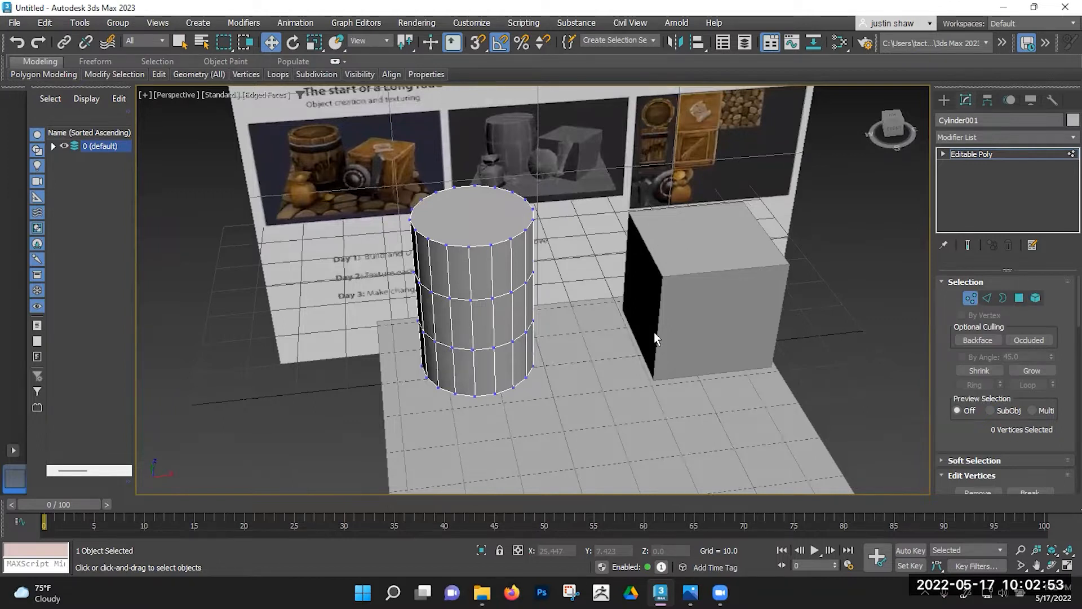
pyautogui.keyDown('alt'); pyautogui.moveTo(665, 333); pyautogui.dragTo(532, 295, button='middle'); pyautogui.keyUp('alt')
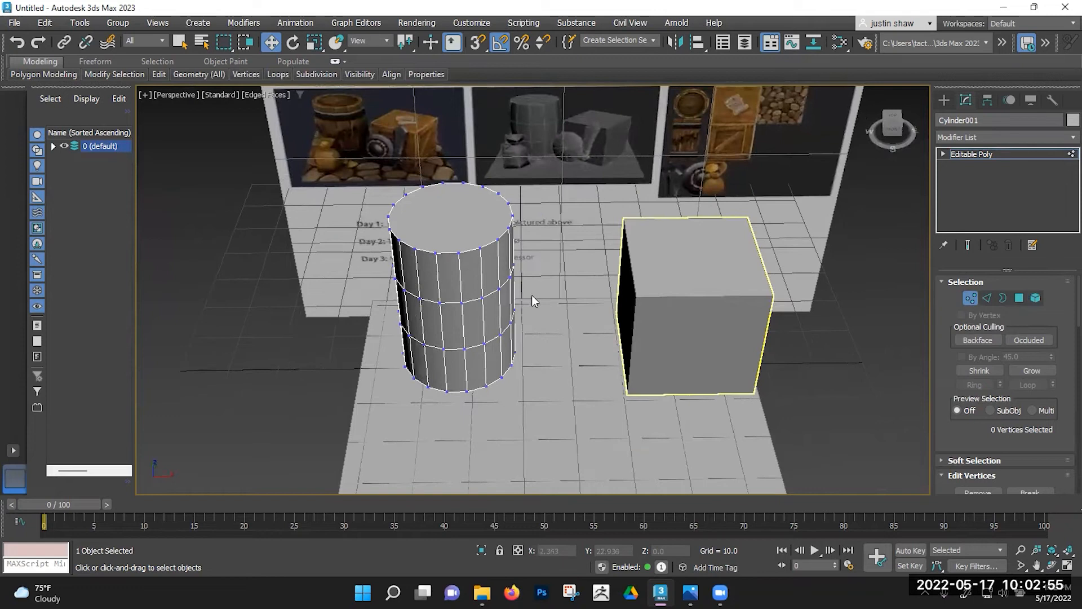
# Step: Cut one lengthwise edge and two parallel crosswise edges between opposite rim vertices on the cylinder's top cap
pyautogui.click(458, 253)
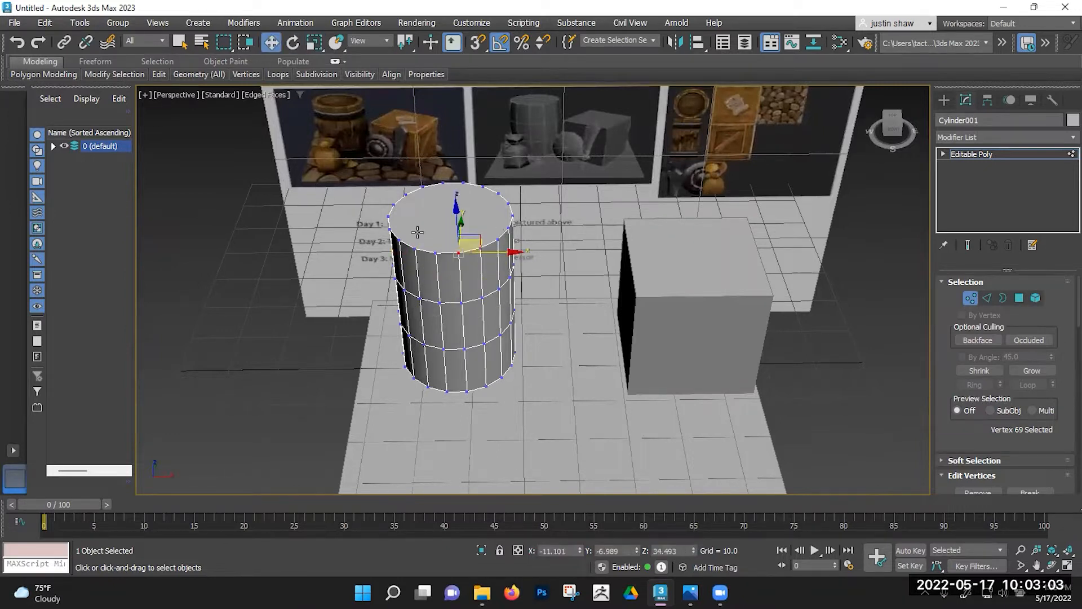
pyautogui.keyDown('alt'); pyautogui.moveTo(428, 228); pyautogui.dragTo(416, 228, button='middle'); pyautogui.keyUp('alt')
pyautogui.scroll(3, 423, 226)
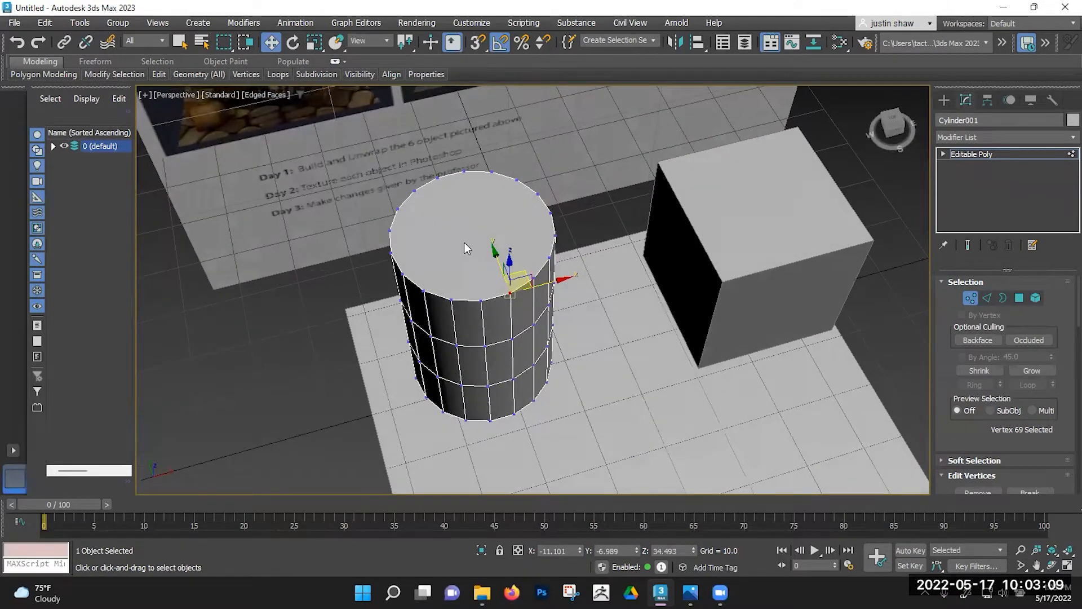
pyautogui.scroll(2, 466, 243)
pyautogui.moveTo(483, 243); pyautogui.dragTo(490, 250, button='middle')
pyautogui.scroll(-8, 945, 352)
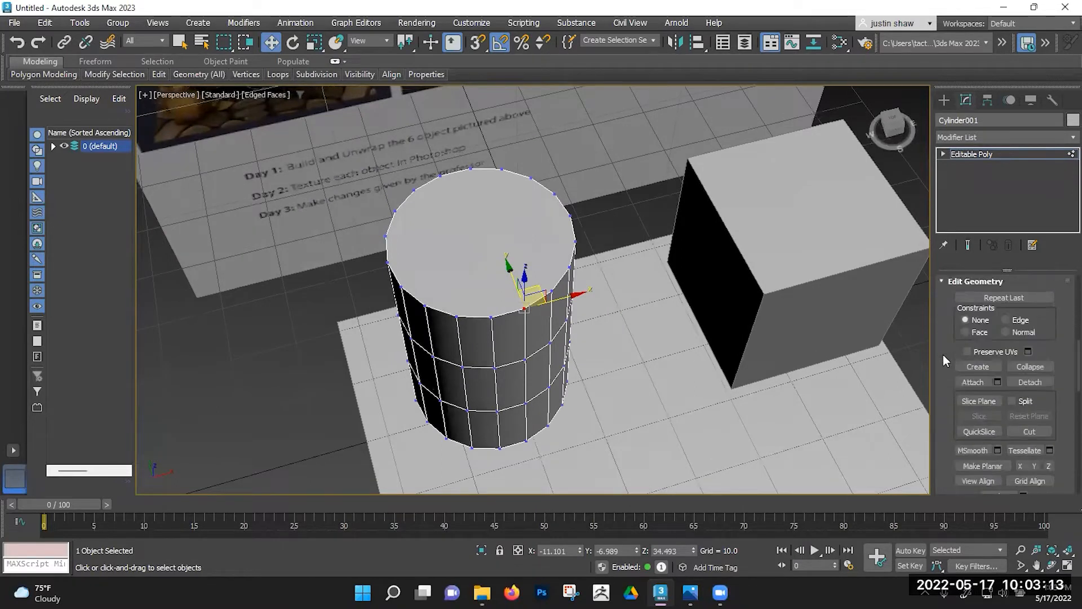
pyautogui.scroll(-1, 943, 354)
pyautogui.click(1028, 411)
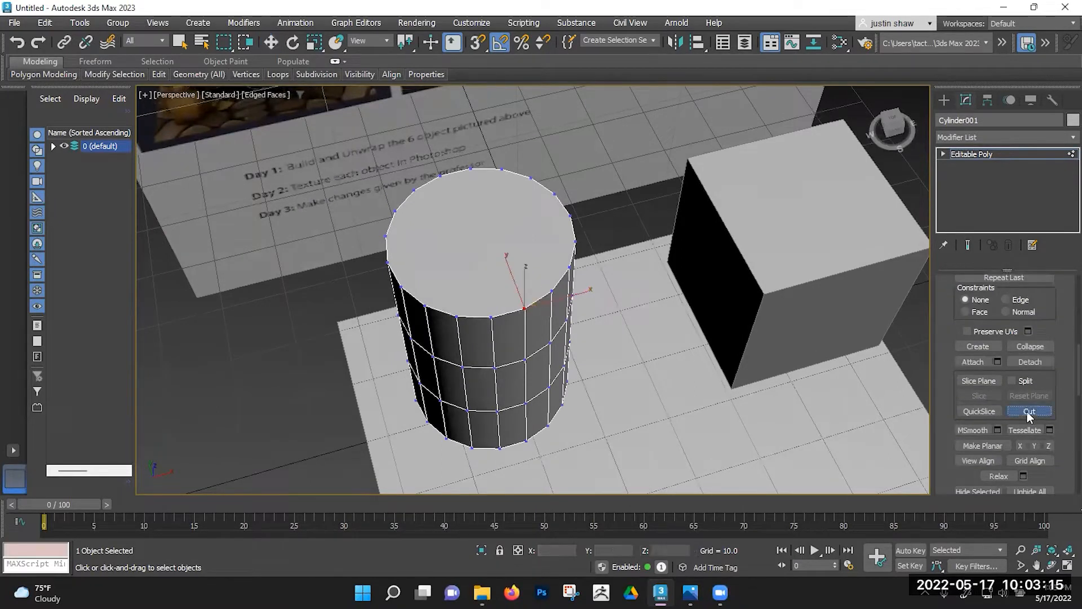
pyautogui.click(524, 306)
pyautogui.click(441, 175)
pyautogui.click(401, 286)
pyautogui.click(571, 216)
pyautogui.keyDown('alt'); pyautogui.moveTo(481, 235); pyautogui.dragTo(536, 256, button='middle'); pyautogui.keyUp('alt')
pyautogui.click(581, 223)
pyautogui.click(412, 306)
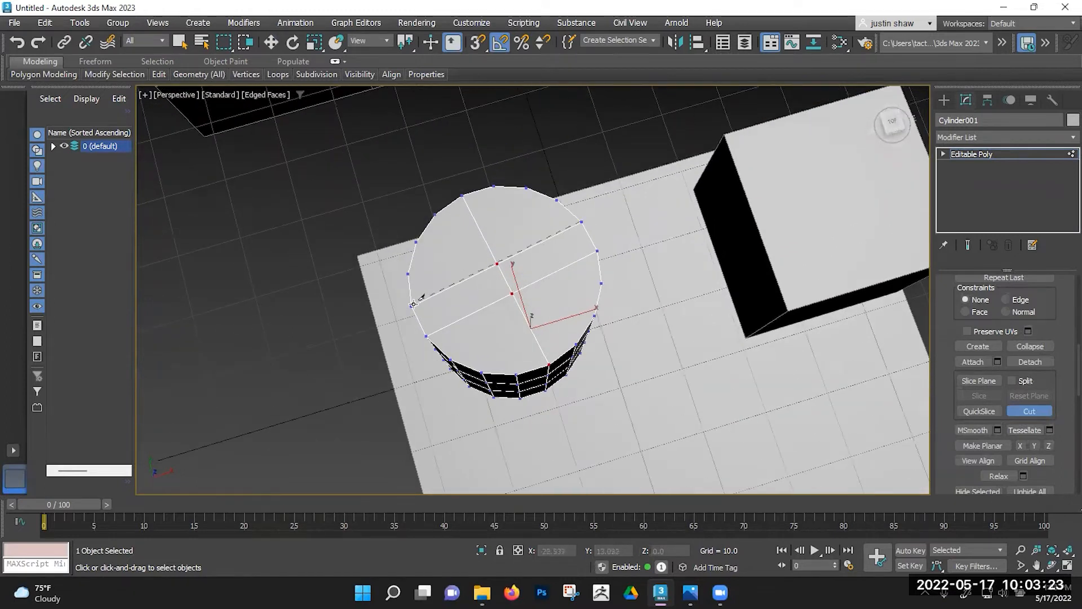
# Step: Cut four more parallel lengthwise edges across the cylinder's top cap, two on each side of the first, and end the cutting
pyautogui.click(515, 372)
pyautogui.click(435, 215)
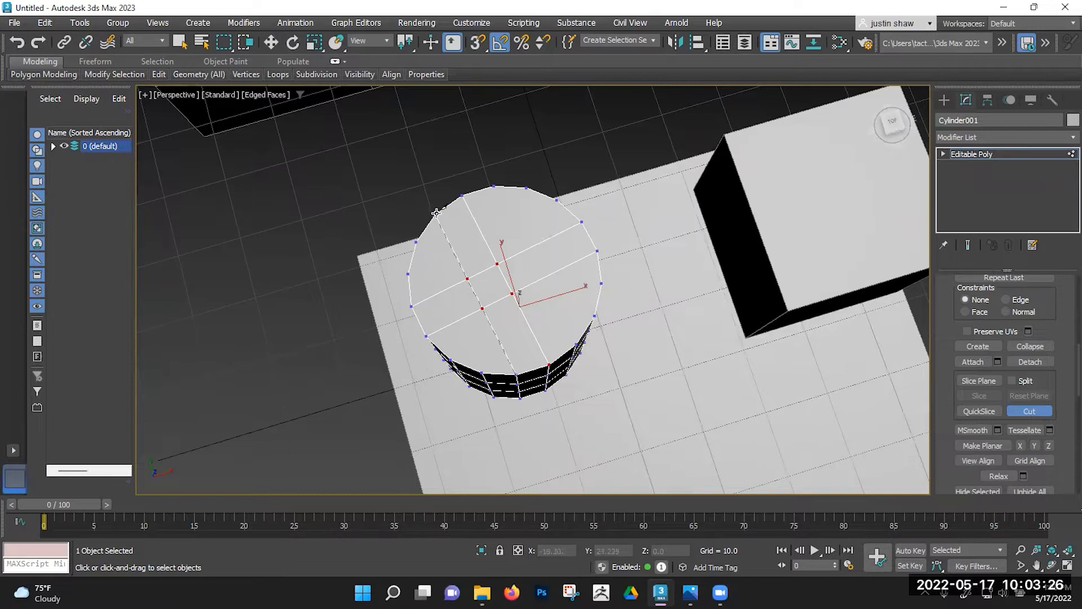
pyautogui.click(576, 343)
pyautogui.click(493, 188)
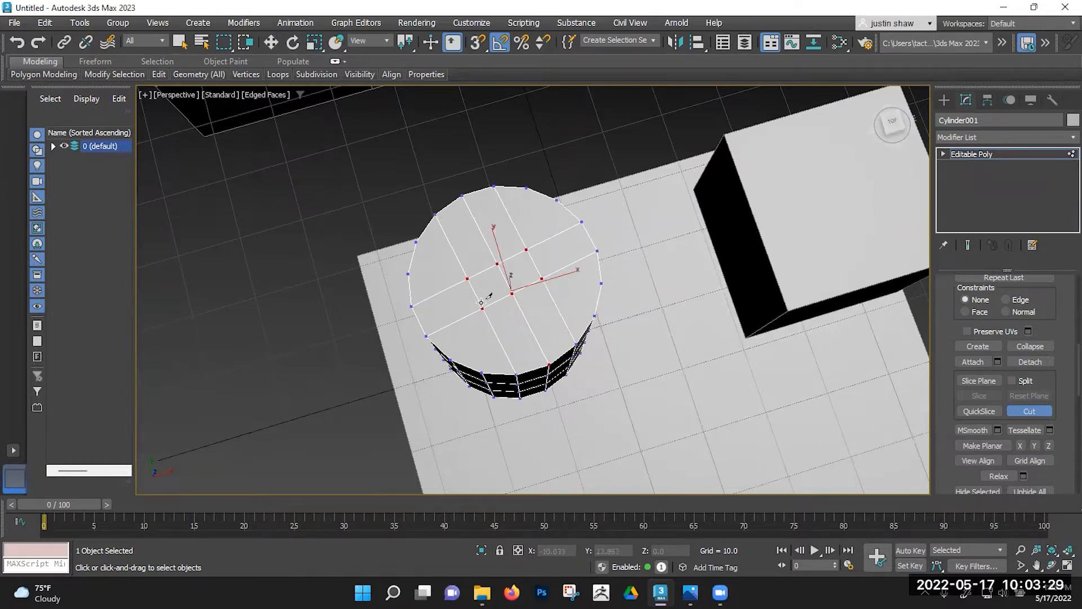
pyautogui.click(415, 240)
pyautogui.click(482, 373)
pyautogui.click(594, 315)
pyautogui.click(526, 187)
pyautogui.rightClick(526, 189)
pyautogui.keyDown('alt'); pyautogui.moveTo(426, 328); pyautogui.dragTo(436, 308, button='middle'); pyautogui.keyUp('alt')
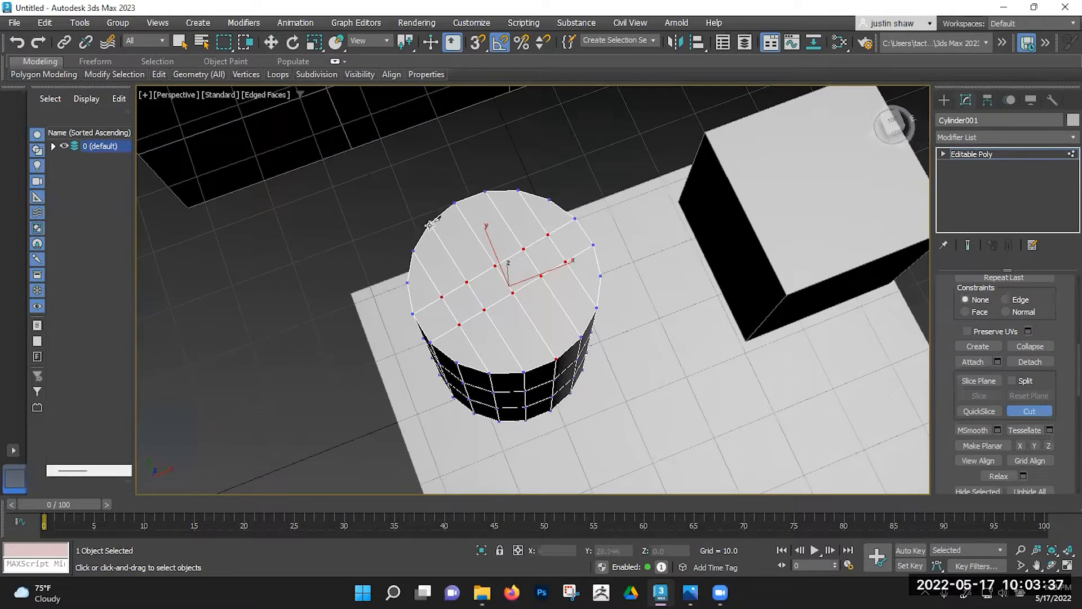
# Step: Isolate the cylinder and bring its uncut bottom cap into view
pyautogui.keyDown('alt'); pyautogui.moveTo(515, 310); pyautogui.dragTo(394, 277, button='middle'); pyautogui.keyUp('alt')
pyautogui.keyDown('alt'); pyautogui.moveTo(506, 321); pyautogui.dragTo(513, 308, button='middle'); pyautogui.keyUp('alt')
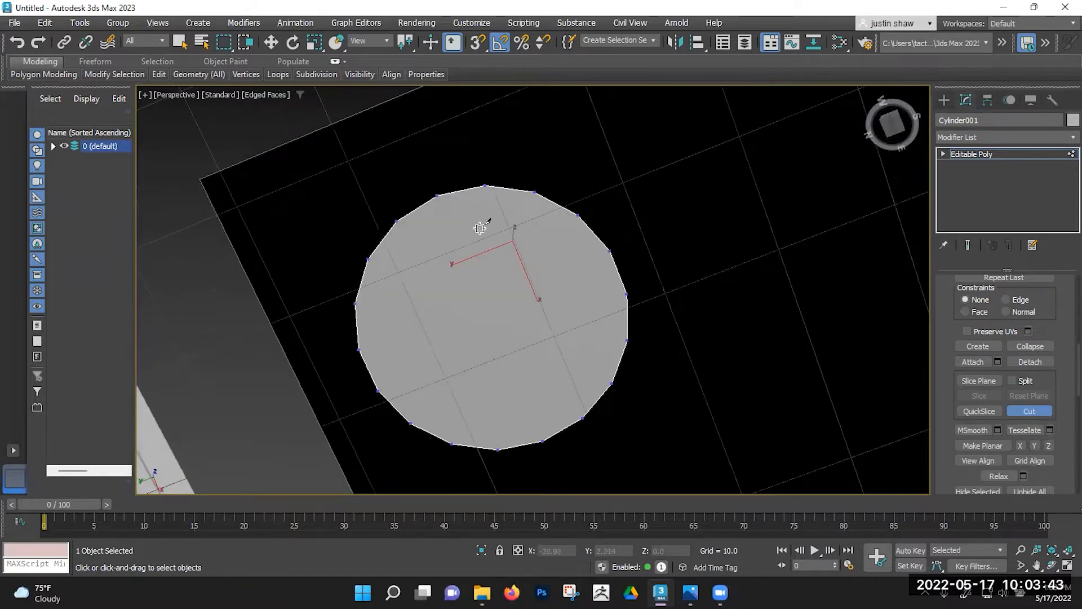
pyautogui.hotkey('alt', 'q')
pyautogui.scroll(-3, 479, 360)
pyautogui.keyDown('alt'); pyautogui.moveTo(513, 299); pyautogui.dragTo(490, 418, button='middle'); pyautogui.keyUp('alt')
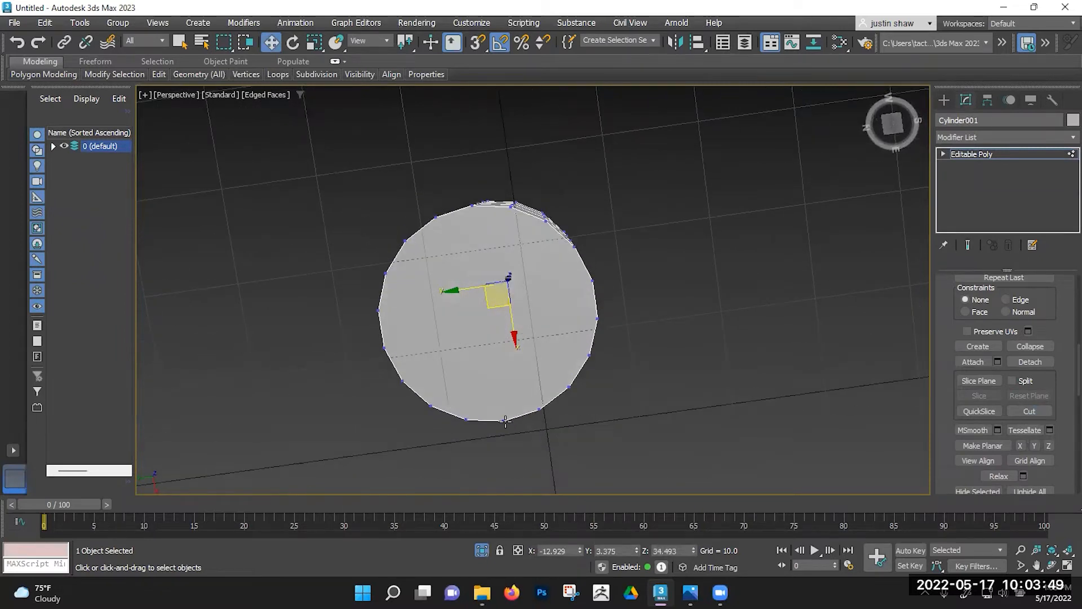
# Step: Cut two pairs of crossing edges between opposite rim vertices on the cylinder's bottom cap
pyautogui.hotkey('alt', 'c')
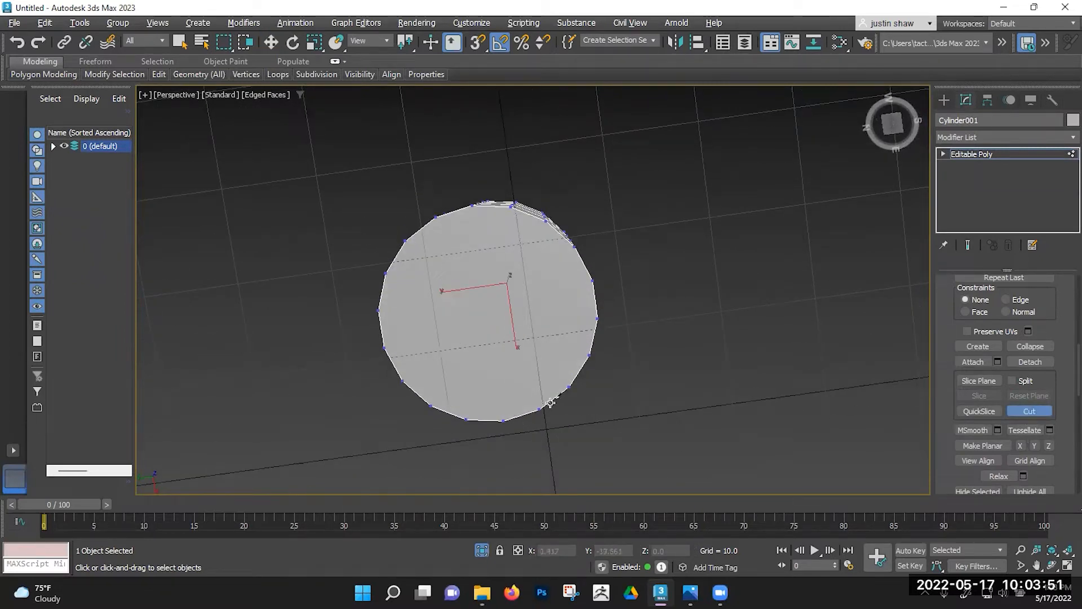
pyautogui.click(504, 420)
pyautogui.click(473, 207)
pyautogui.click(382, 347)
pyautogui.click(596, 318)
pyautogui.click(592, 281)
pyautogui.click(379, 310)
pyautogui.click(435, 219)
pyautogui.click(466, 419)
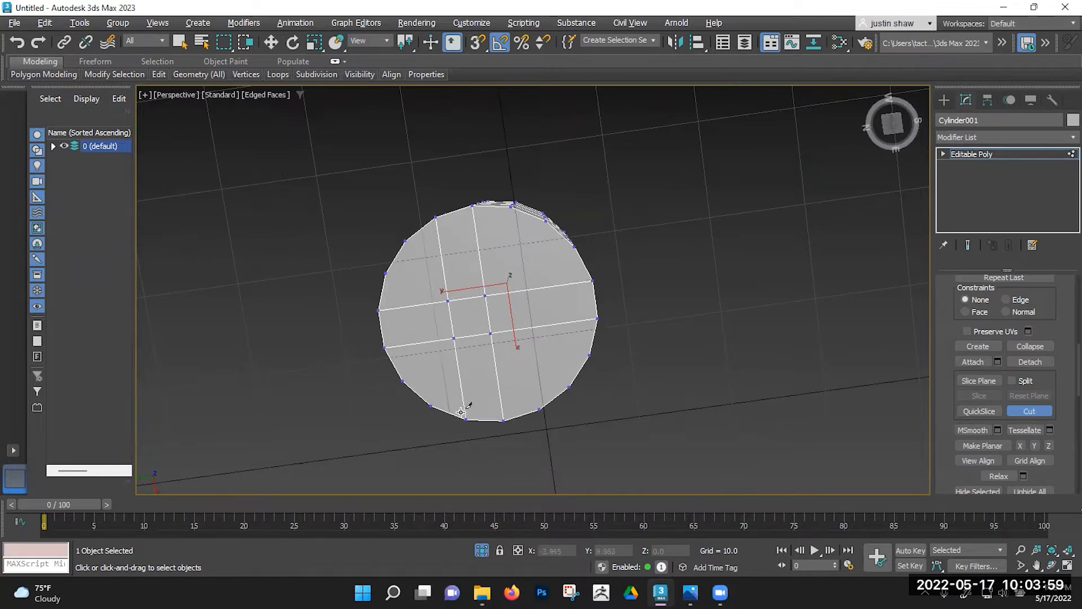
# Step: Cut three more parallel edges across the bottom cap to match the top cap's grid, and leave the Cut tool
pyautogui.click(432, 405)
pyautogui.click(405, 241)
pyautogui.click(538, 407)
pyautogui.click(513, 205)
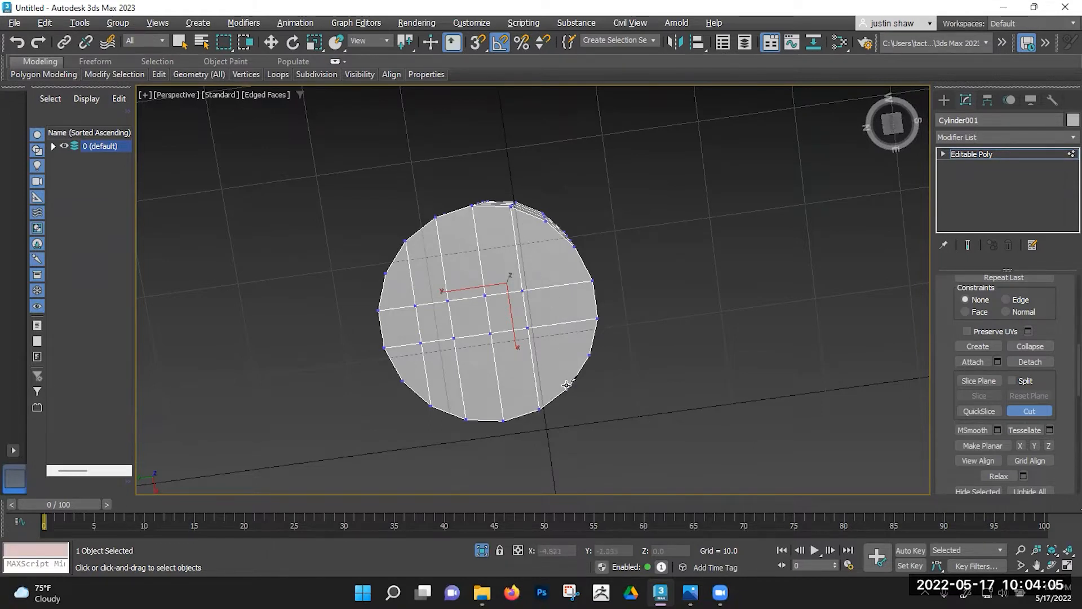
pyautogui.keyDown('alt'); pyautogui.moveTo(527, 285); pyautogui.dragTo(417, 292, button='middle'); pyautogui.keyUp('alt')
pyautogui.press('w')
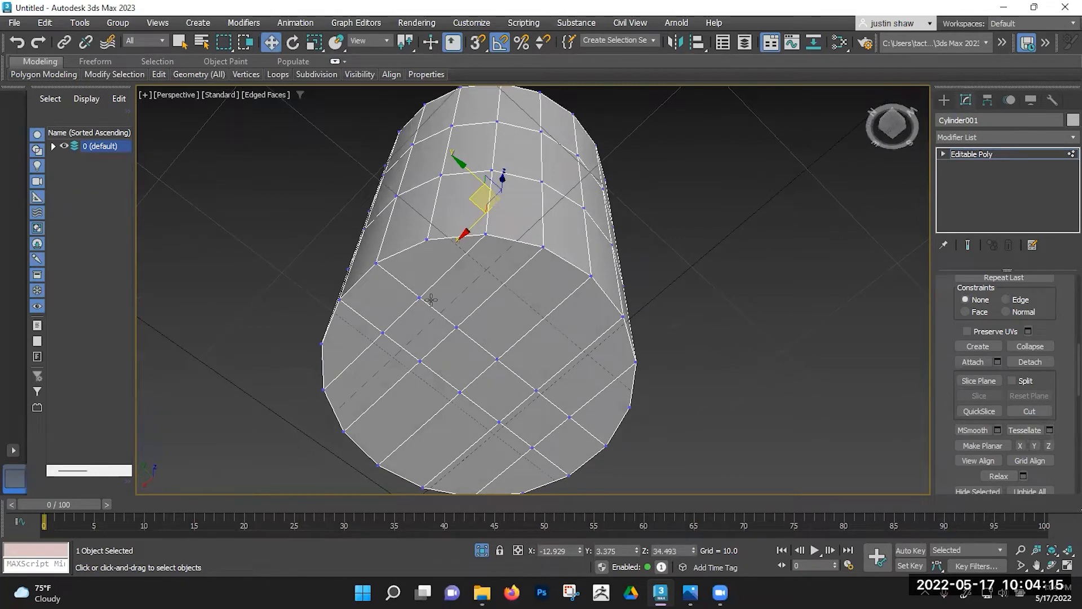
# Step: Leave the cylinder's vertex editing and end its isolation so the whole scene is shown
pyautogui.moveTo(511, 283)
pyautogui.keyDown('alt'); pyautogui.mouseDown(button='middle')
pyautogui.moveTo(542, 300)
pyautogui.moveTo(498, 387)
pyautogui.moveTo(548, 311)
pyautogui.moveTo(529, 333)
pyautogui.moveTo(507, 280)
pyautogui.moveTo(515, 270)
pyautogui.moveTo(507, 277)
pyautogui.mouseUp(button='middle'); pyautogui.keyUp('alt')
pyautogui.press('1')
pyautogui.scroll(-5, 507, 277)
pyautogui.keyDown('alt'); pyautogui.moveTo(533, 244); pyautogui.dragTo(536, 251, button='middle'); pyautogui.keyUp('alt')
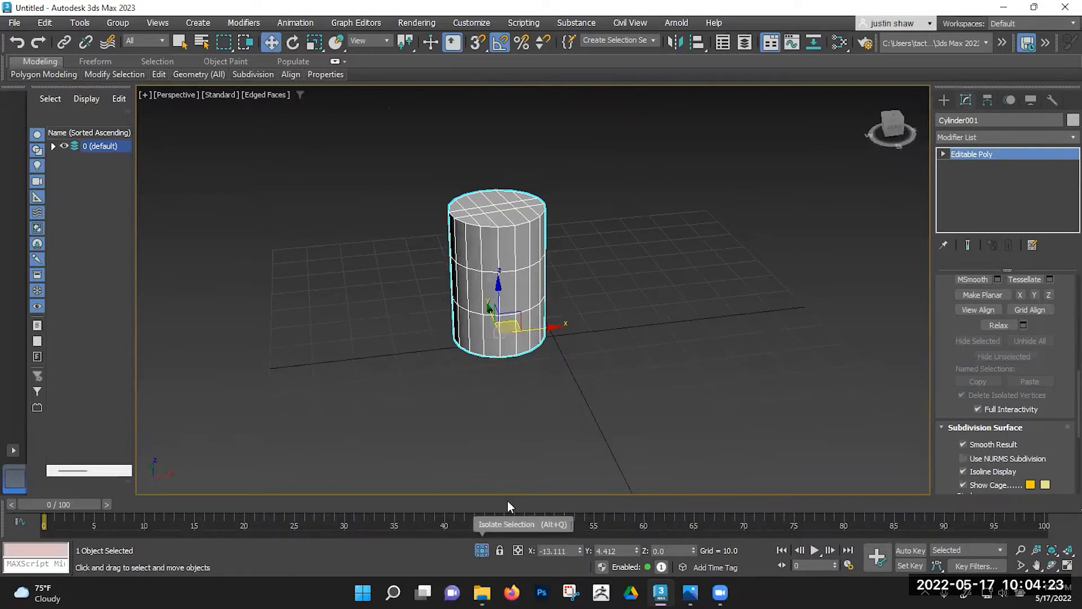
pyautogui.click(482, 554)
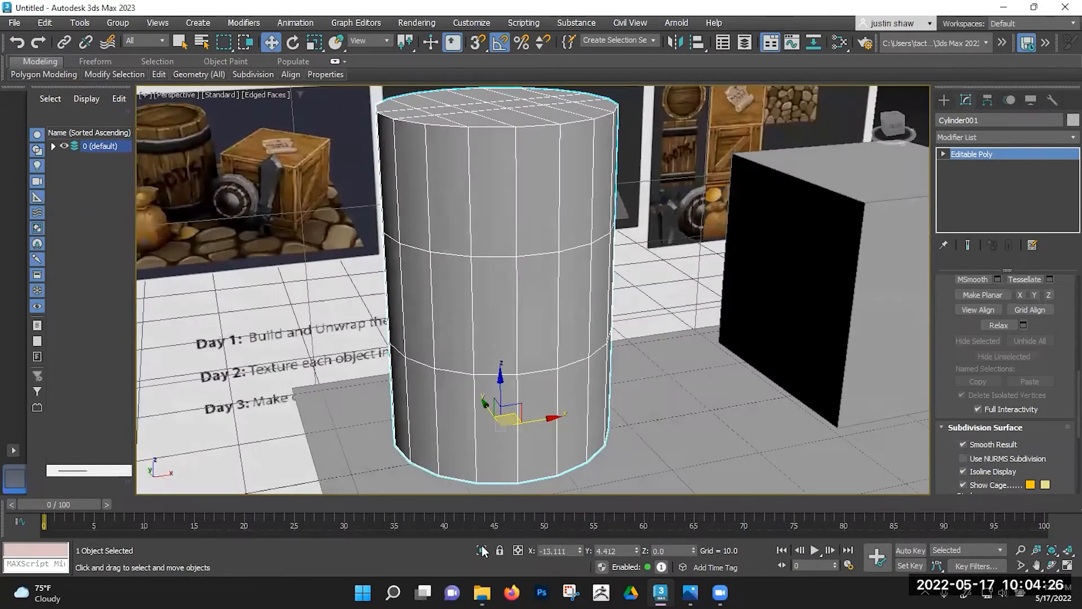
# Step: Create a flat cylinder on the floor in front of the barrel, about 10.9 in radius and 1.7 in height
pyautogui.keyDown('alt'); pyautogui.moveTo(538, 302); pyautogui.dragTo(310, 181, button='middle'); pyautogui.keyUp('alt')
pyautogui.scroll(-3, 309, 180)
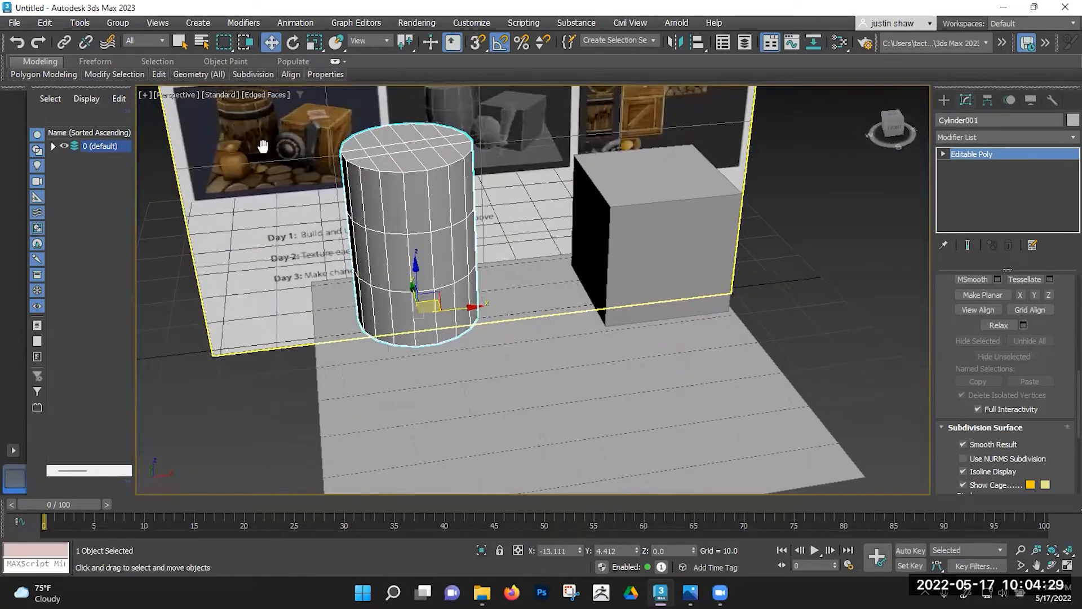
pyautogui.scroll(1, 284, 144)
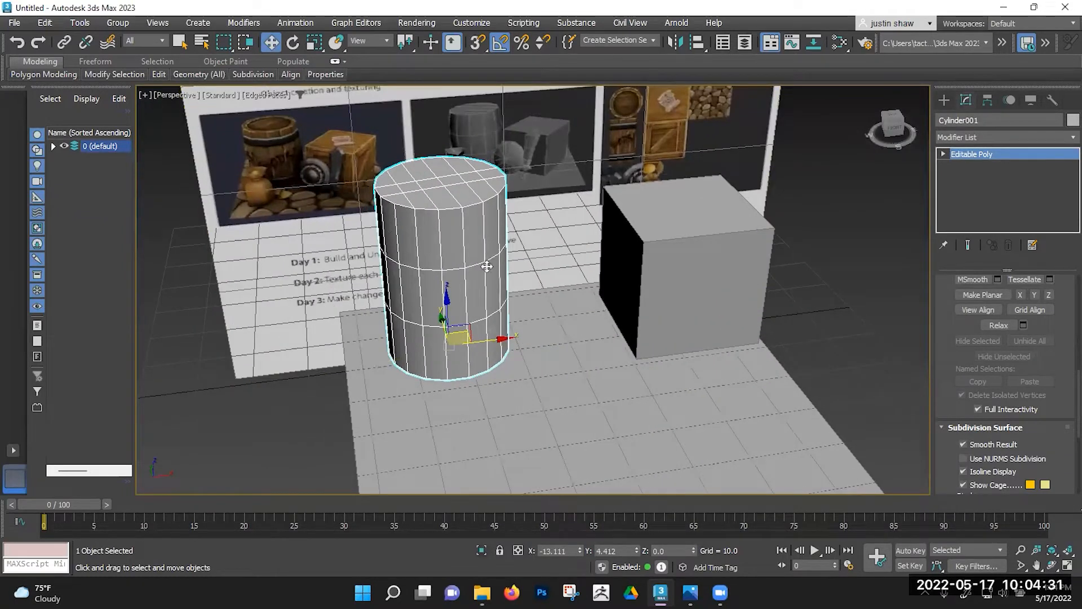
pyautogui.scroll(-2, 479, 251)
pyautogui.keyDown('alt'); pyautogui.moveTo(483, 254); pyautogui.dragTo(529, 208, button='middle'); pyautogui.keyUp('alt')
pyautogui.click(944, 100)
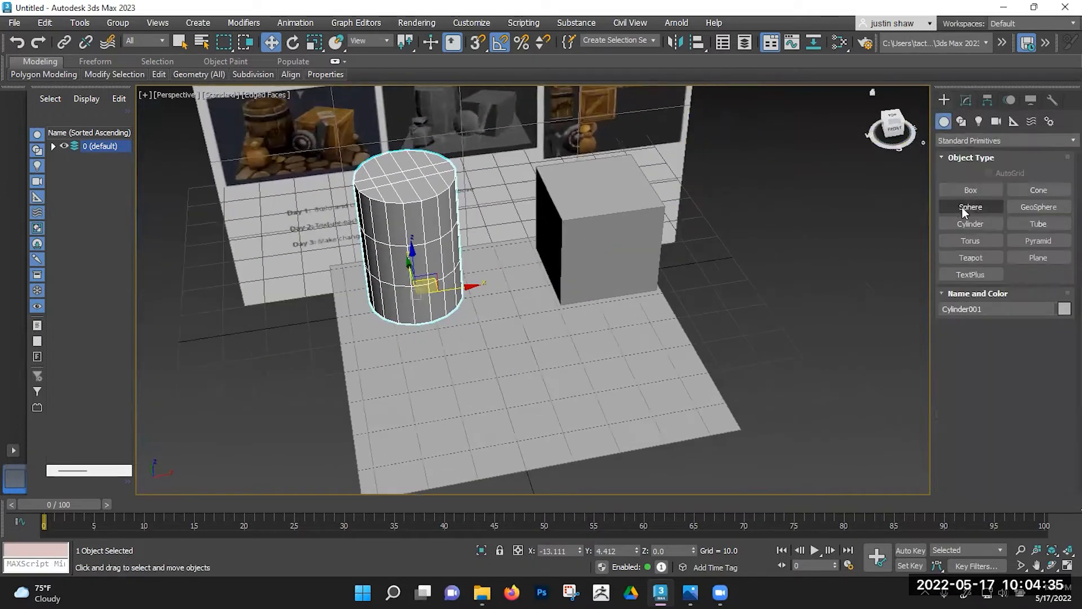
pyautogui.click(965, 224)
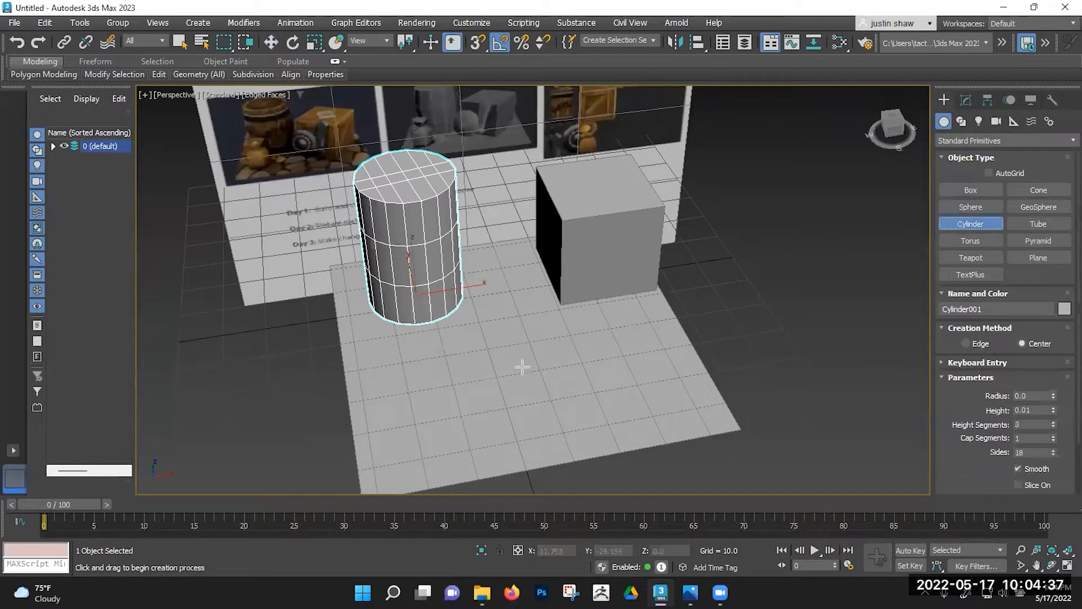
pyautogui.keyDown('alt'); pyautogui.moveTo(280, 122); pyautogui.dragTo(262, 122, button='middle'); pyautogui.keyUp('alt')
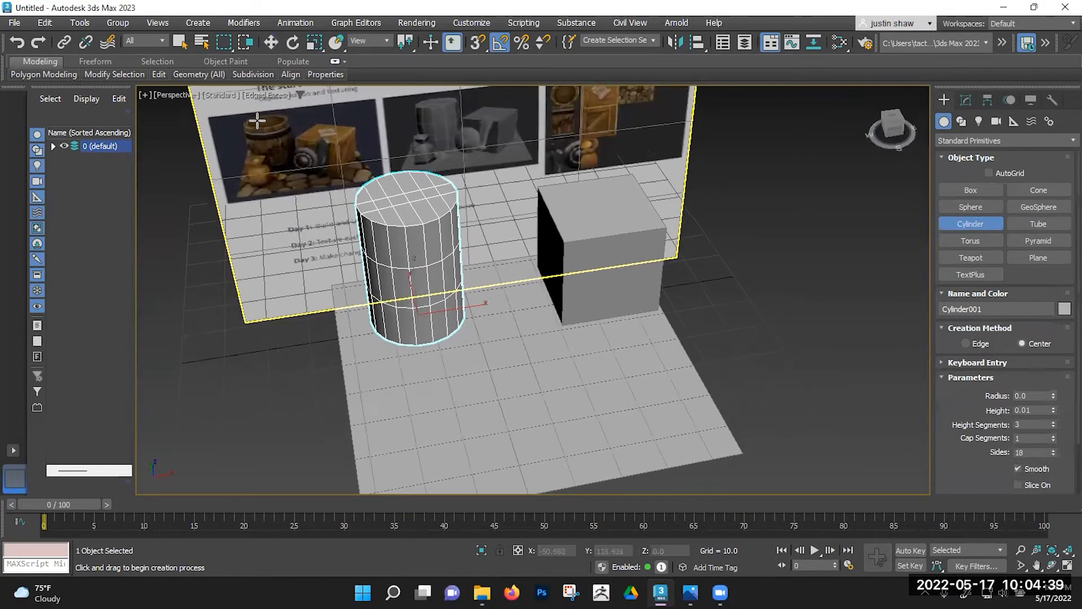
pyautogui.moveTo(437, 383); pyautogui.dragTo(483, 394)
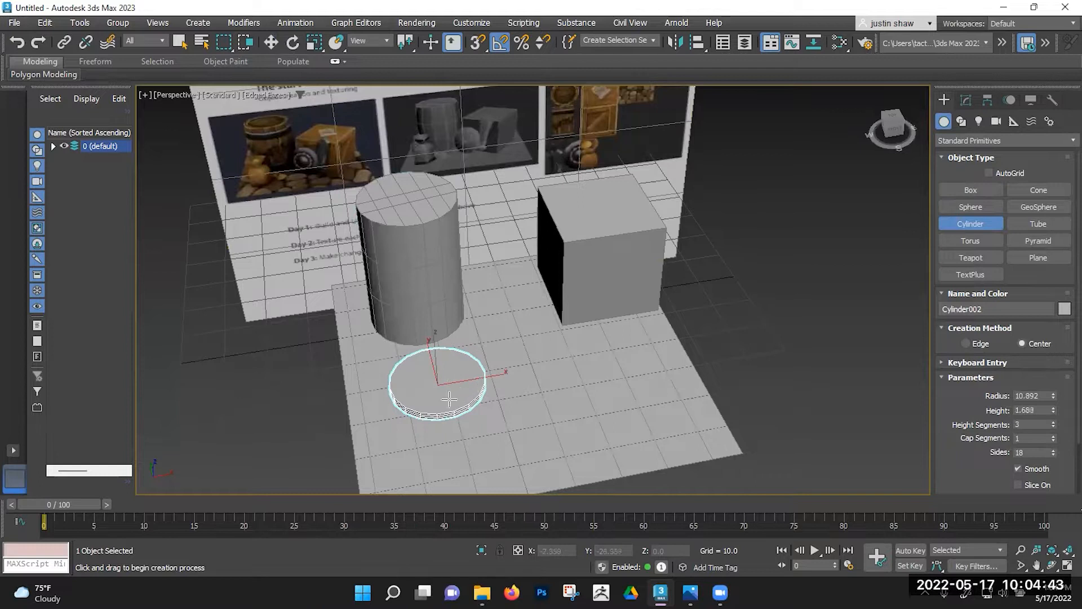
# Step: Set the flat cylinder's height segments to 1
pyautogui.scroll(5, 449, 399)
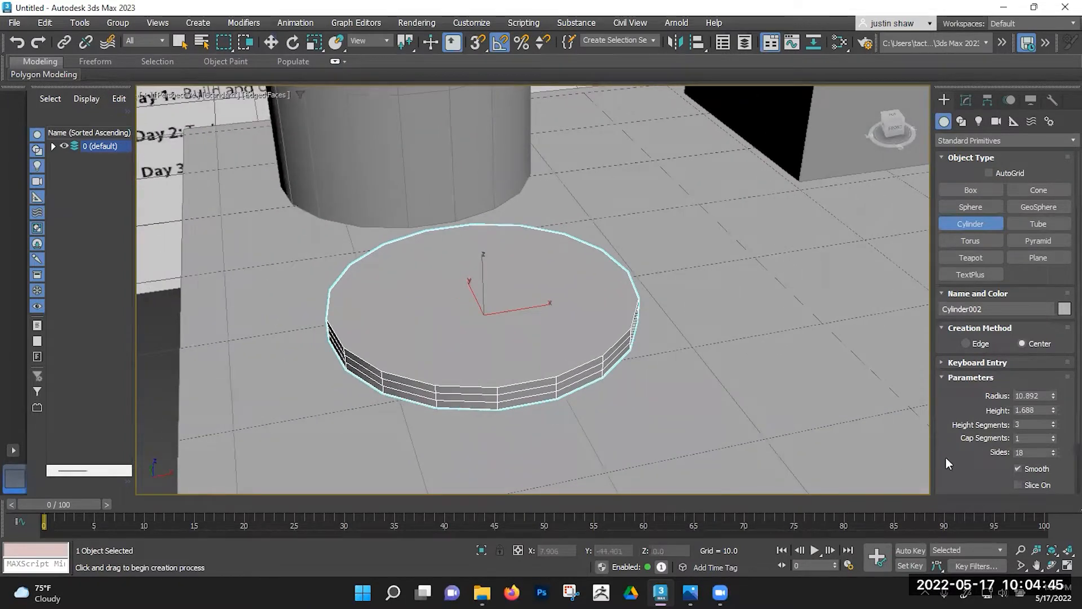
pyautogui.click(1053, 427)
pyautogui.click(1054, 427)
pyautogui.moveTo(569, 342); pyautogui.dragTo(643, 368, button='middle')
pyautogui.scroll(-2, 643, 368)
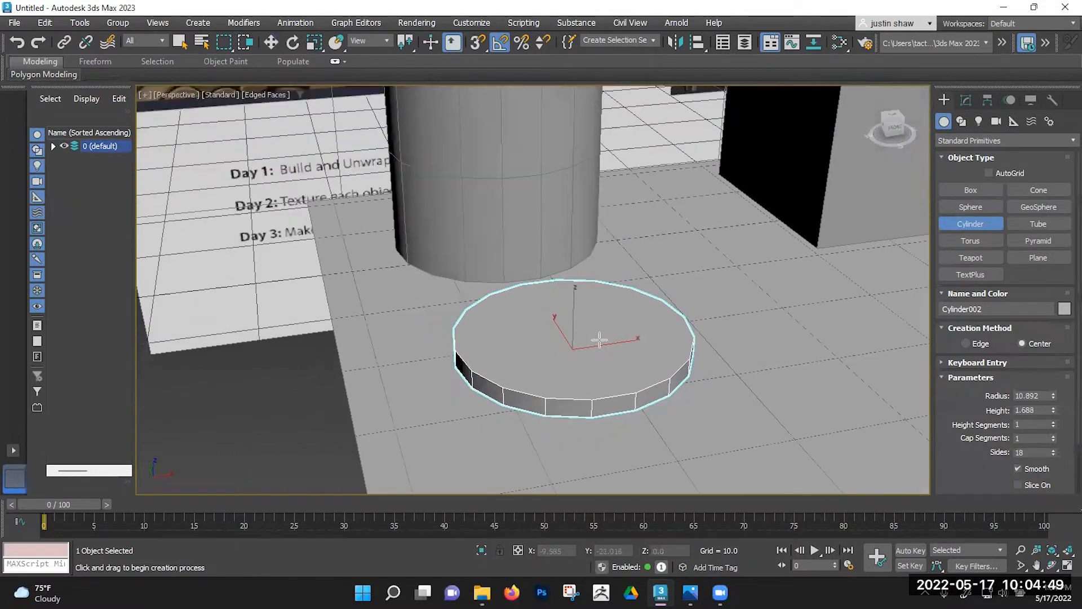
# Step: Rename the flat cylinder as Shield
pyautogui.click(997, 311)
pyautogui.write('S')
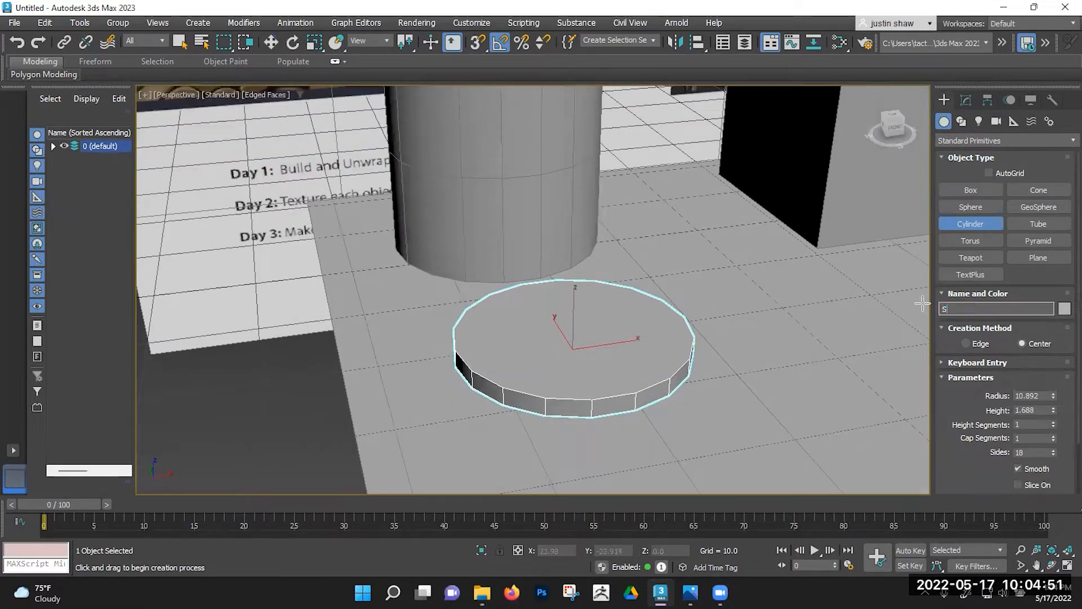
pyautogui.write('hield')
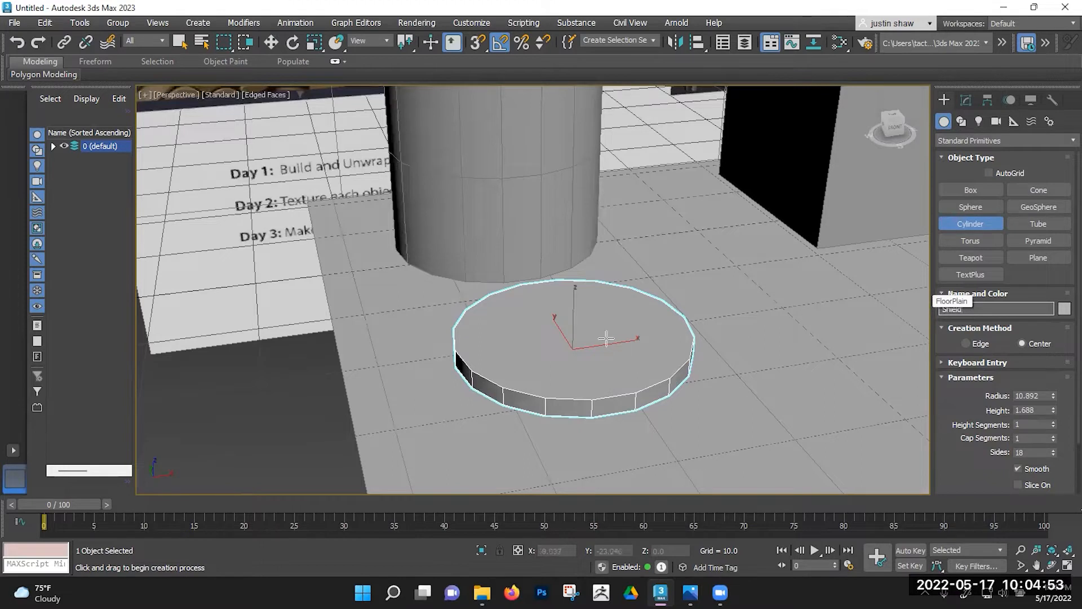
# Step: Convert the shield to an Editable Poly
pyautogui.rightClick(596, 337)
pyautogui.rightClick(609, 331)
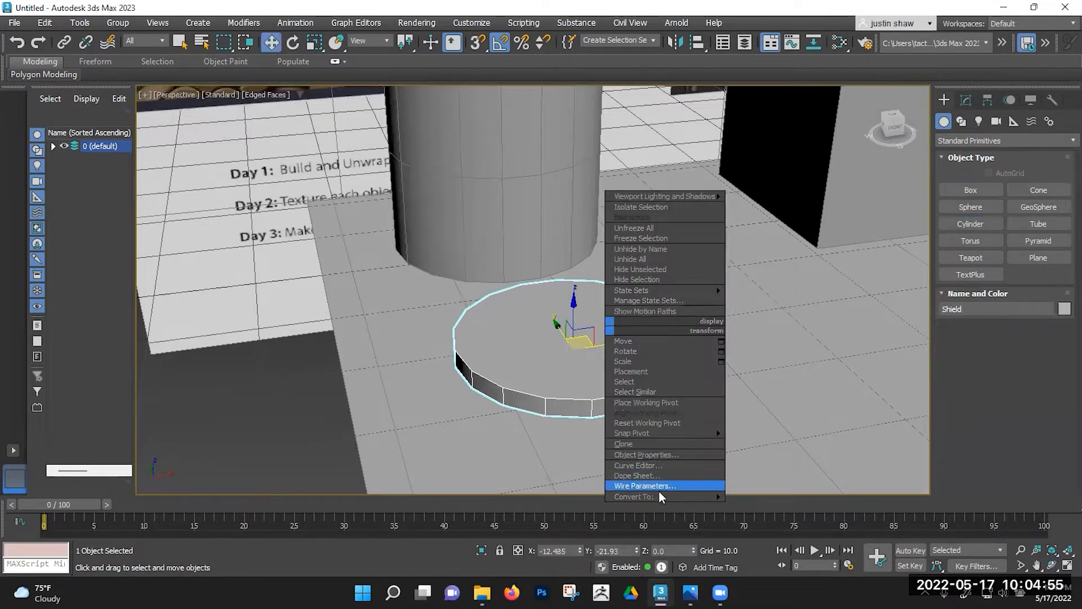
pyautogui.moveTo(705, 497)
pyautogui.click(772, 507)
# Step: Select the shield's top polygon and scale it inward slightly to taper the rim
pyautogui.scroll(1, 583, 346)
pyautogui.press('4')
pyautogui.click(587, 353)
pyautogui.keyDown('alt'); pyautogui.moveTo(591, 357); pyautogui.dragTo(619, 356, button='middle'); pyautogui.keyUp('alt')
pyautogui.click(315, 42)
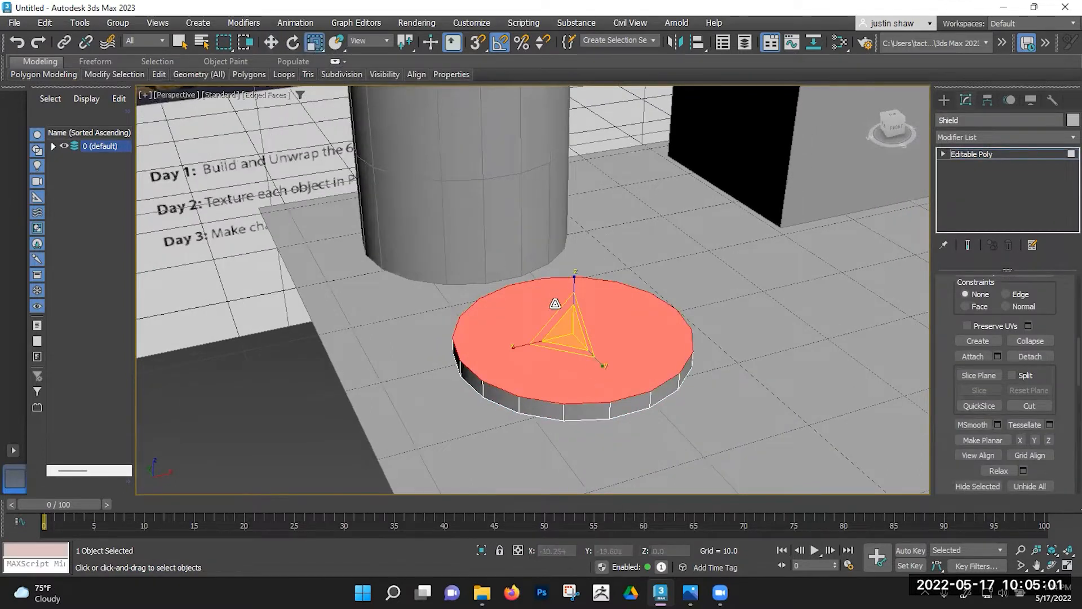
pyautogui.keyDown('alt'); pyautogui.moveTo(400, 266); pyautogui.dragTo(344, 262, button='middle'); pyautogui.keyUp('alt')
pyautogui.scroll(-2, 601, 406)
pyautogui.keyDown('alt'); pyautogui.moveTo(601, 406); pyautogui.dragTo(593, 321, button='middle'); pyautogui.keyUp('alt')
pyautogui.scroll(-2, 593, 320)
pyautogui.scroll(4, 593, 321)
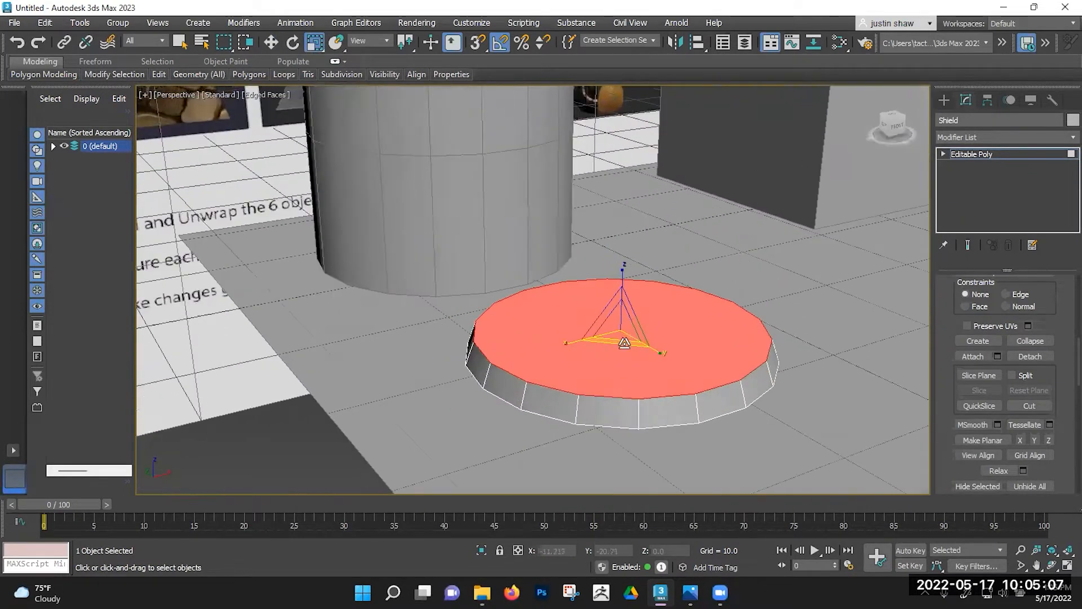
# Step: Inset the shield's top polygon by scaling a new inner face down to under half the shield's width, using the reference shield as guide
pyautogui.moveTo(618, 333); pyautogui.dragTo(622, 396)
pyautogui.moveTo(624, 423); pyautogui.dragTo(460, 334, button='middle')
pyautogui.scroll(-1, 459, 334)
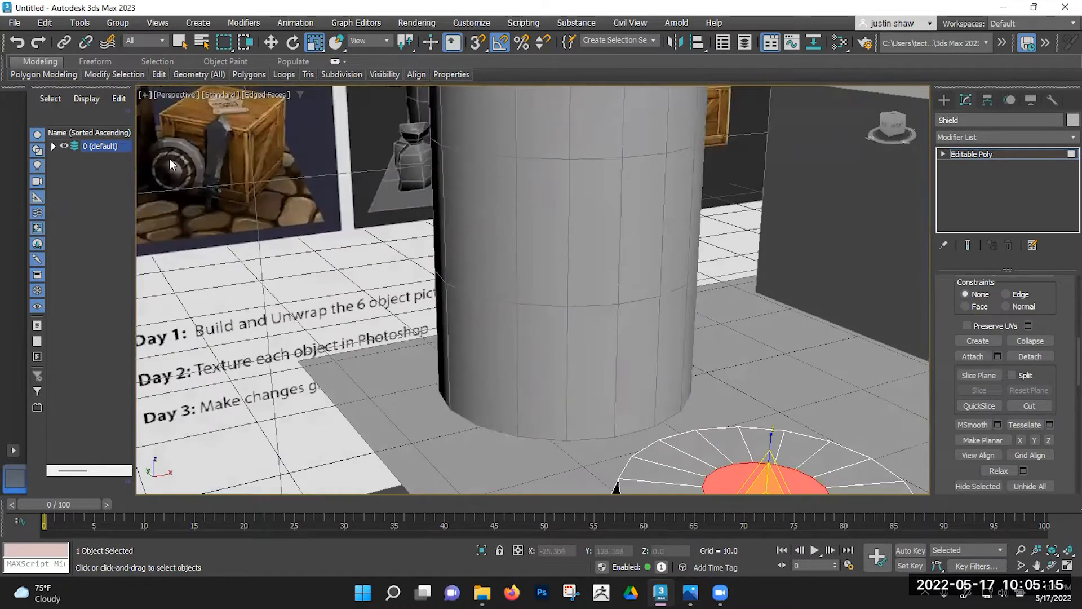
pyautogui.scroll(5, 588, 324)
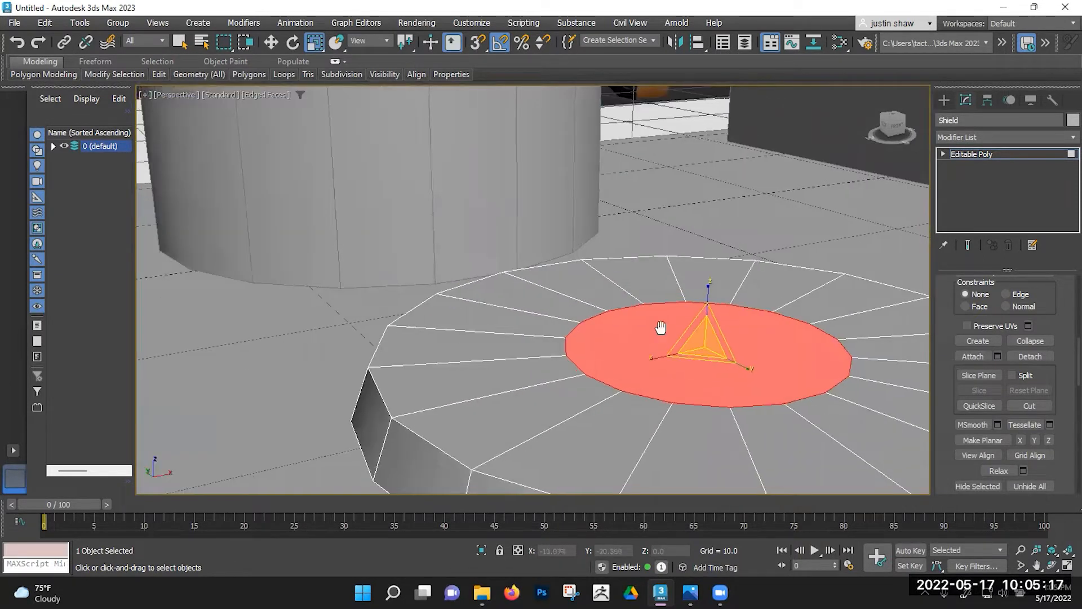
# Step: Extrude the shield's central polygon up to about Z 2.03 and scale it inward slightly to form a bevelled boss
pyautogui.press('w')
pyautogui.moveTo(655, 333); pyautogui.dragTo(576, 310, button='middle')
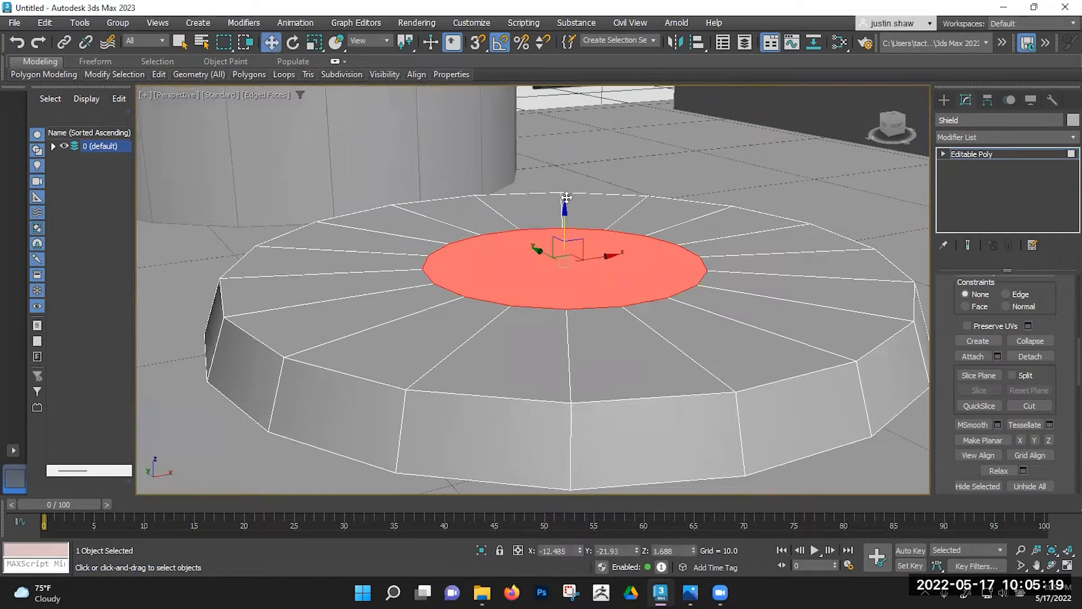
pyautogui.moveTo(566, 229); pyautogui.dragTo(572, 258)
pyautogui.press('r')
pyautogui.press('w')
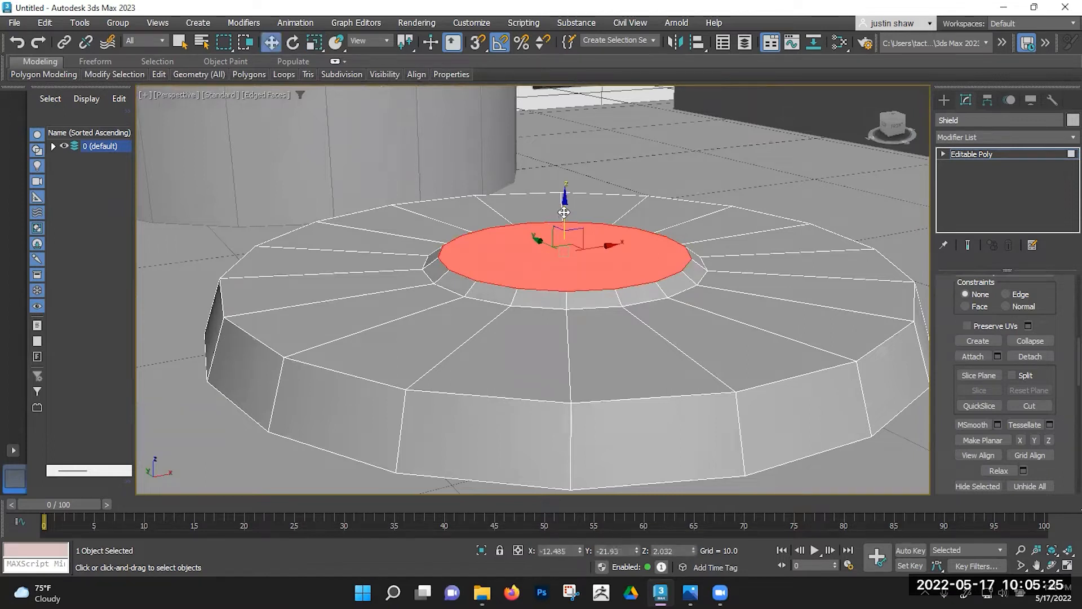
# Step: Extrude the boss's top face up a little more and scale it inward to form a second bevelled tier
pyautogui.moveTo(565, 216); pyautogui.dragTo(567, 207)
pyautogui.press('r')
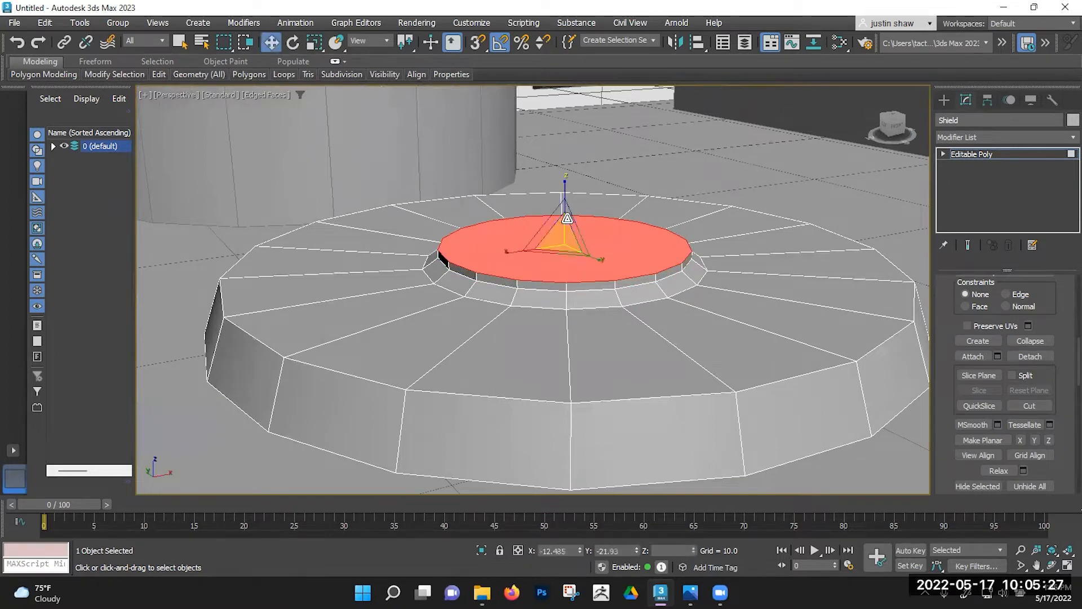
pyautogui.moveTo(564, 243); pyautogui.dragTo(567, 258)
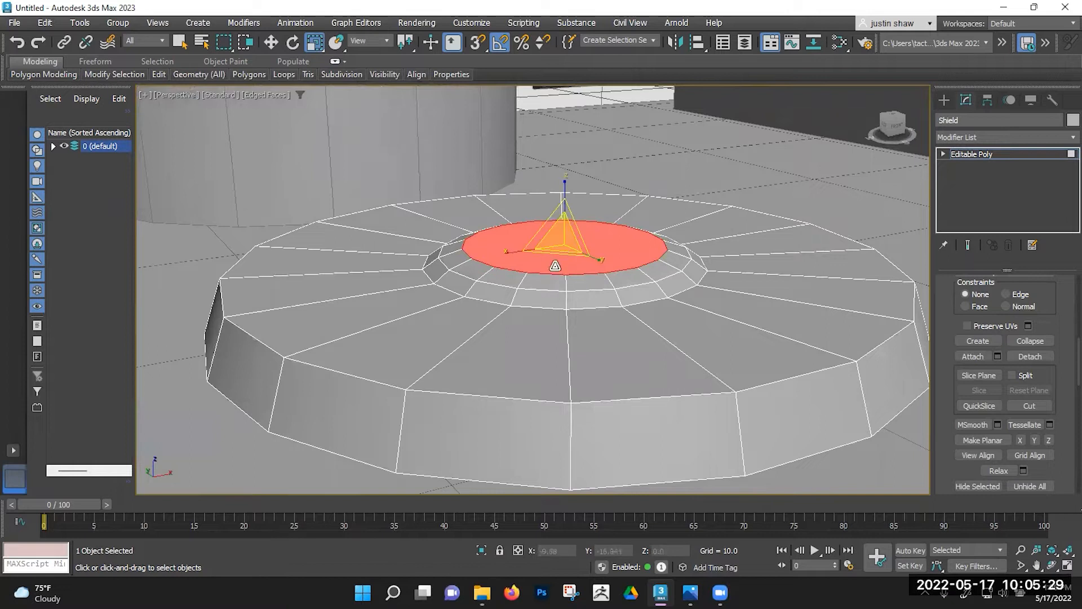
# Step: Extrude the boss's top face up once more, scale it inward to form a third tier, and lower it slightly to Z 2.452
pyautogui.press('w')
pyautogui.moveTo(564, 211); pyautogui.dragTo(570, 253)
pyautogui.press('r')
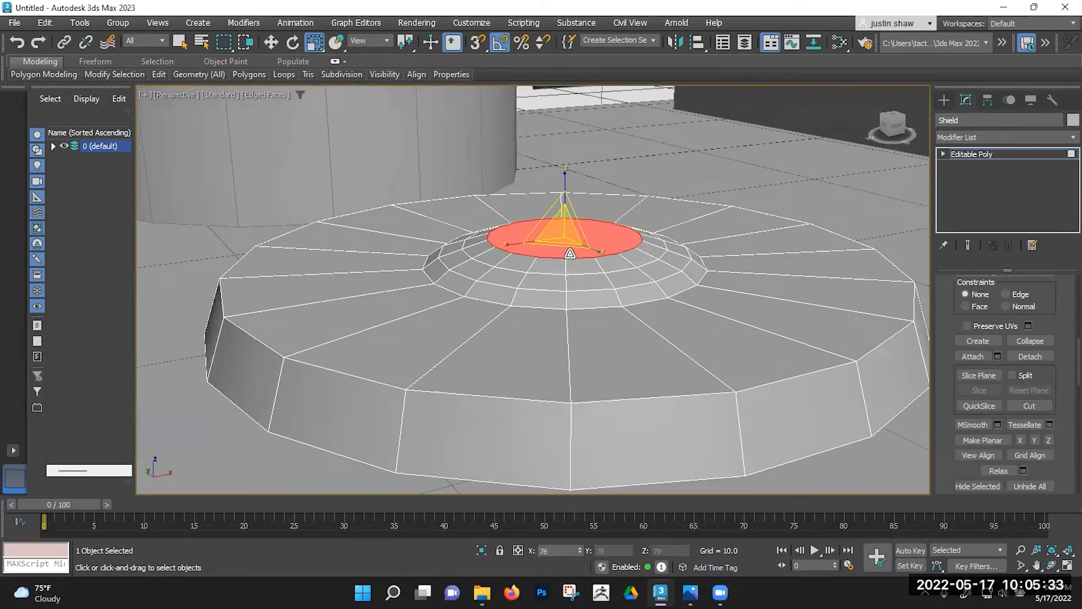
pyautogui.press('w')
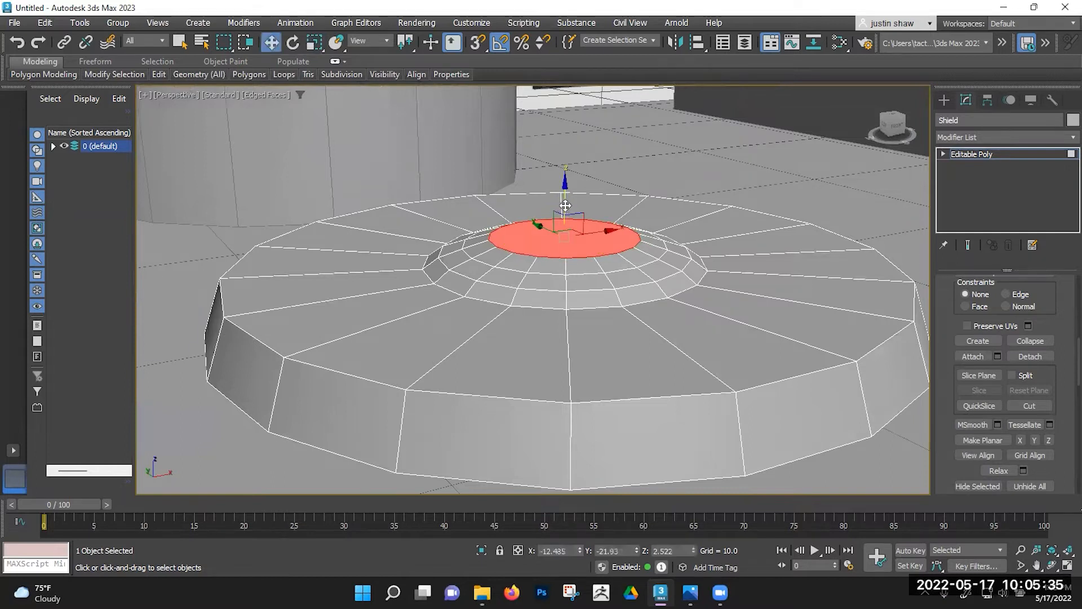
pyautogui.moveTo(567, 208); pyautogui.dragTo(522, 226, button='middle')
pyautogui.scroll(4, 507, 293)
pyautogui.keyDown('alt'); pyautogui.moveTo(544, 281); pyautogui.dragTo(564, 226, button='middle'); pyautogui.keyUp('alt')
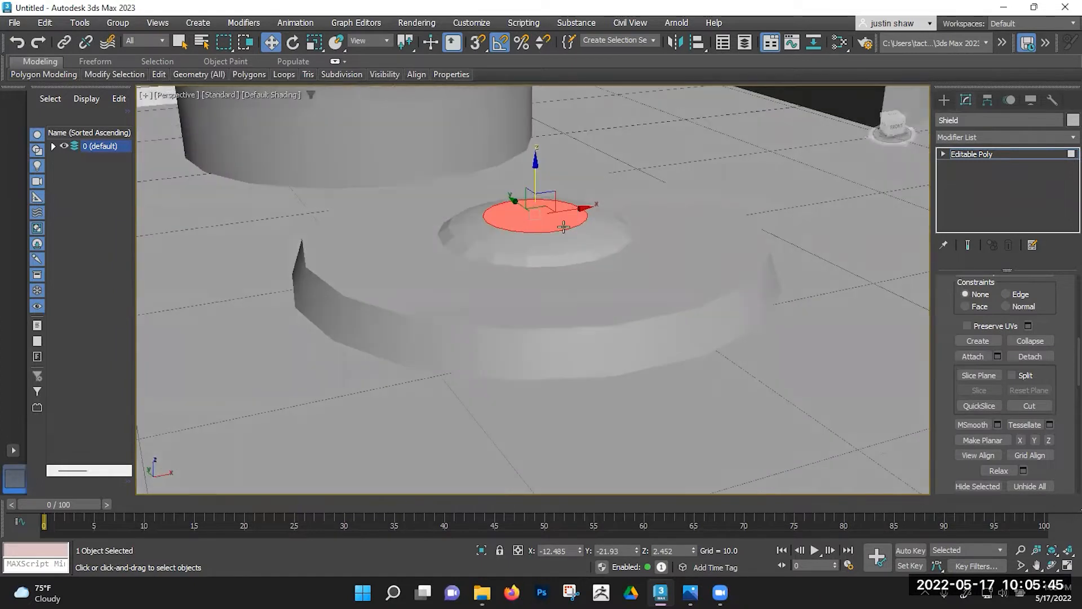
pyautogui.keyDown('alt'); pyautogui.moveTo(546, 274); pyautogui.dragTo(553, 273, button='middle'); pyautogui.keyUp('alt')
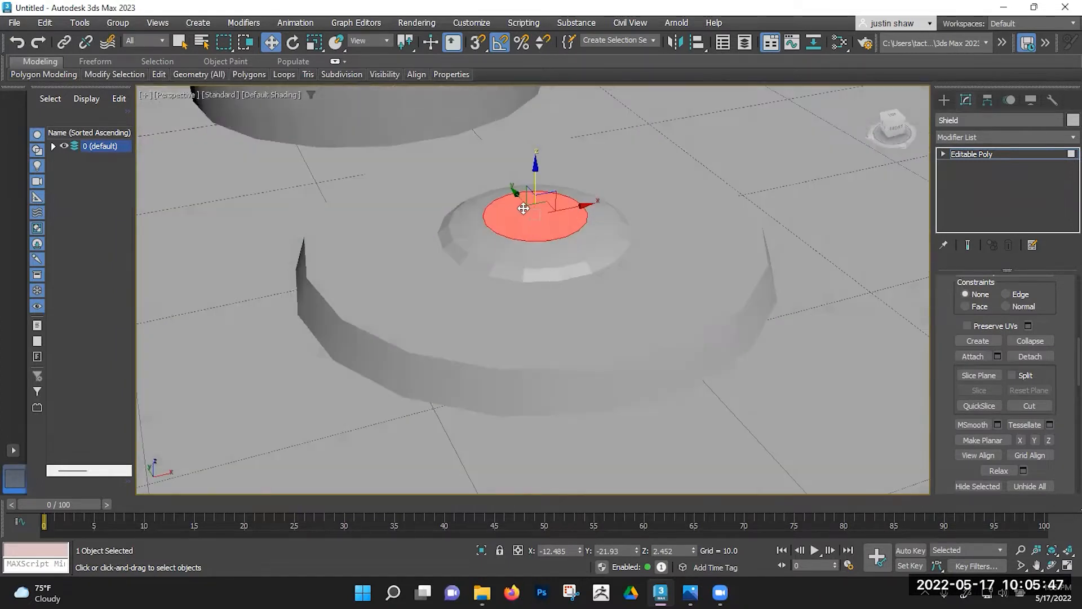
# Step: Grow the polygon selection from the boss's top face until it covers the whole boss, excluding the shield's flat face
pyautogui.scroll(10, 952, 333)
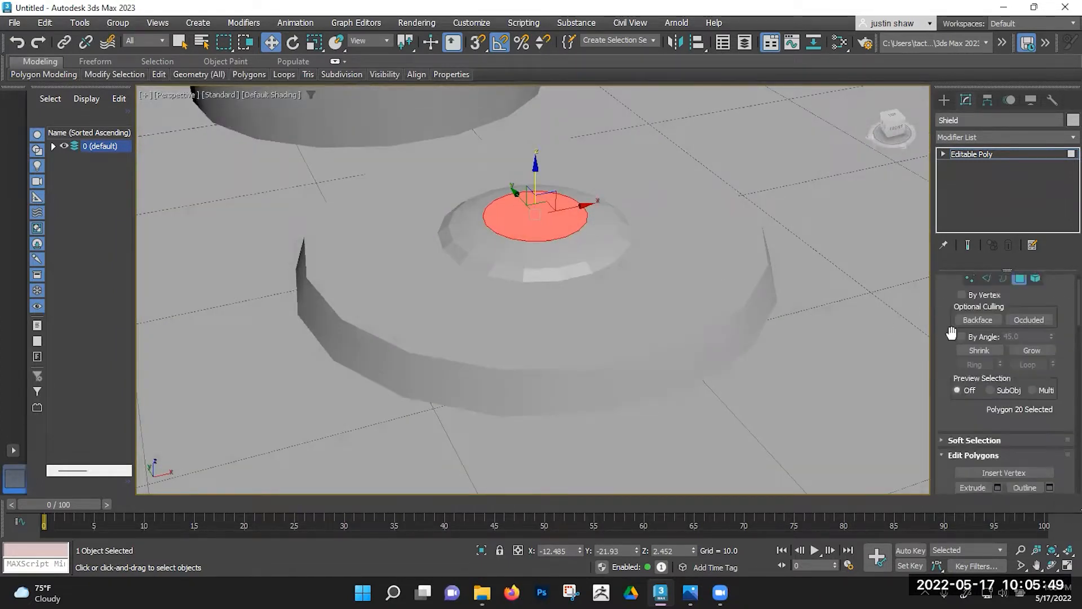
pyautogui.scroll(-1, 949, 337)
pyautogui.scroll(1, 946, 333)
pyautogui.click(1016, 370)
pyautogui.click(1016, 370)
pyautogui.click(1016, 370)
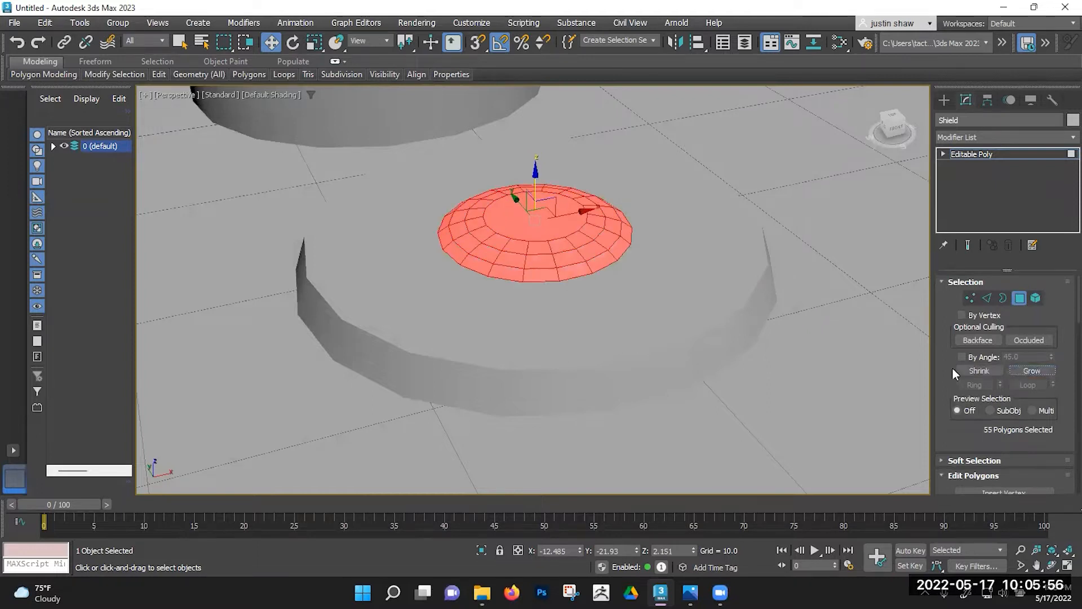
pyautogui.scroll(-1, 939, 370)
pyautogui.keyDown('ctrl'); pyautogui.click(647, 285); pyautogui.keyUp('ctrl')
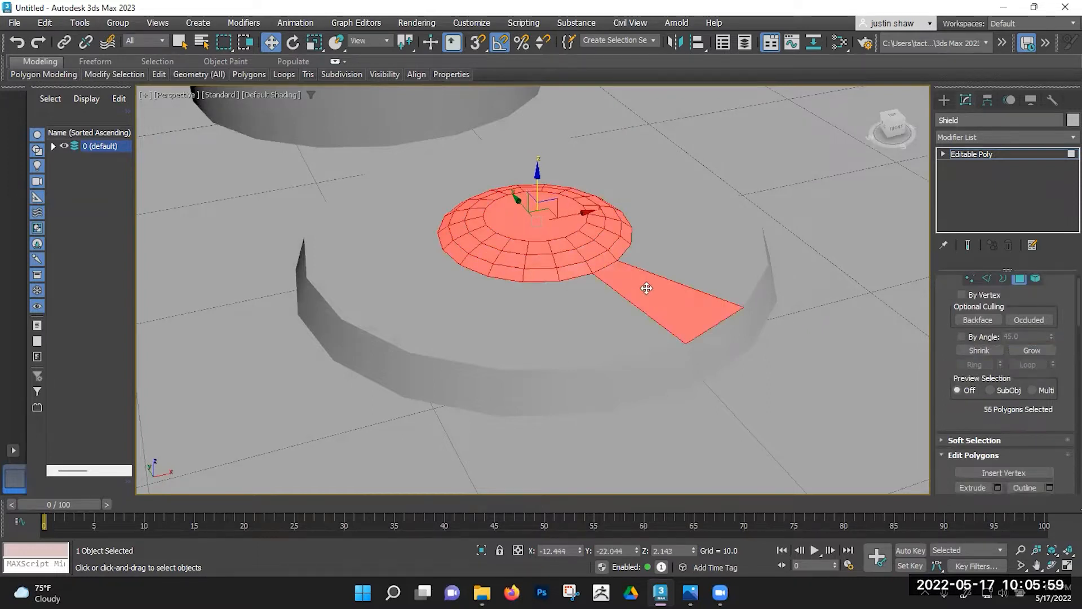
pyautogui.keyDown('alt'); pyautogui.click(661, 289); pyautogui.keyUp('alt')
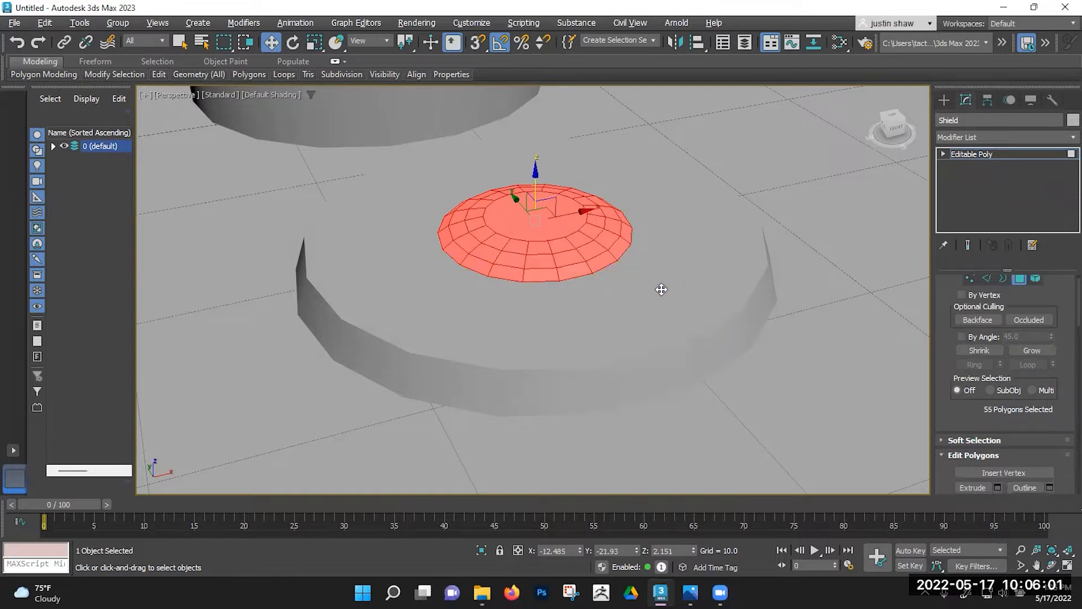
# Step: Assign smoothing group 1 to all of the boss's polygons
pyautogui.scroll(-8, 941, 339)
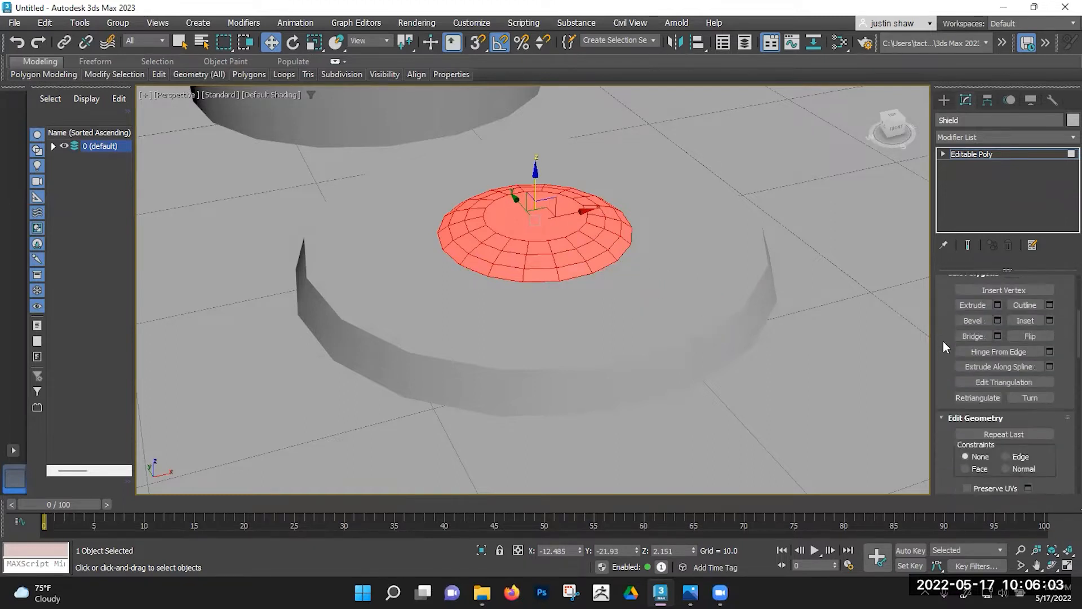
pyautogui.scroll(-15, 942, 340)
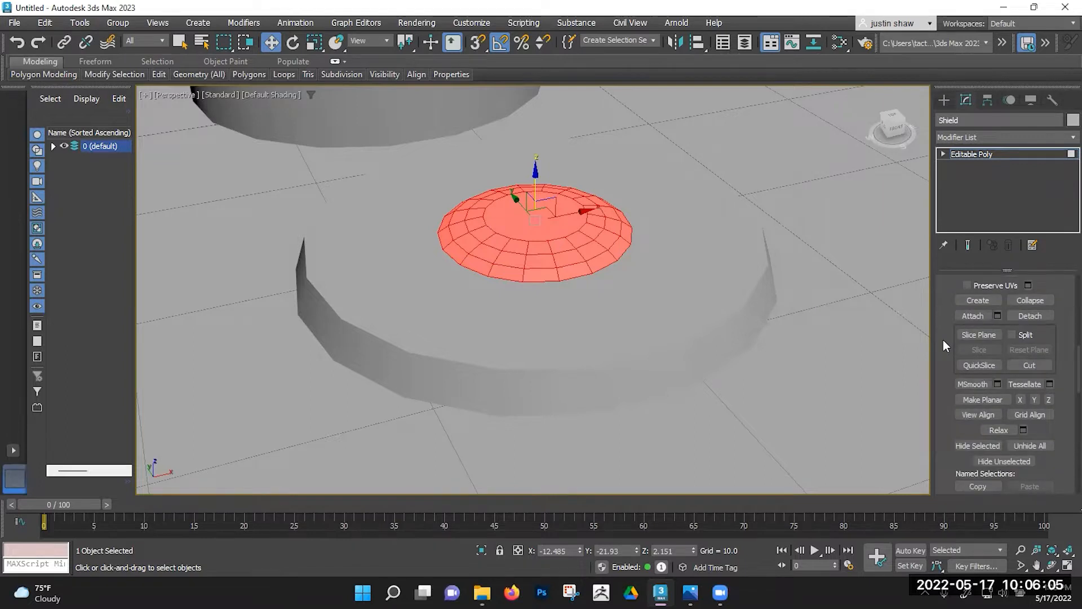
pyautogui.scroll(-5, 942, 340)
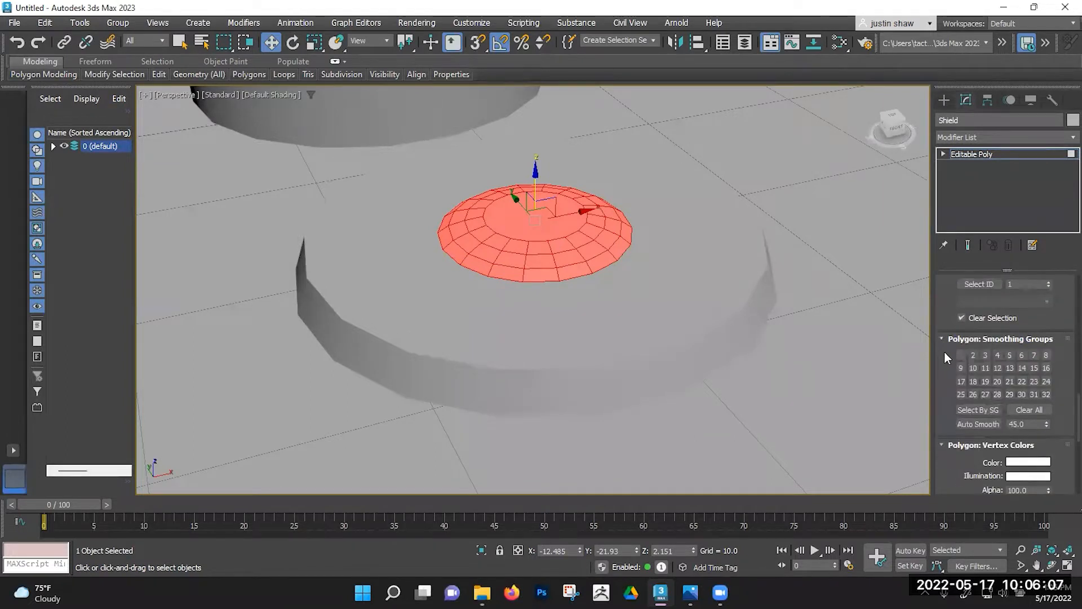
pyautogui.moveTo(445, 304)
pyautogui.keyDown('alt'); pyautogui.mouseDown(button='middle')
pyautogui.moveTo(459, 295)
pyautogui.moveTo(449, 302)
pyautogui.mouseUp(button='middle'); pyautogui.keyUp('alt')
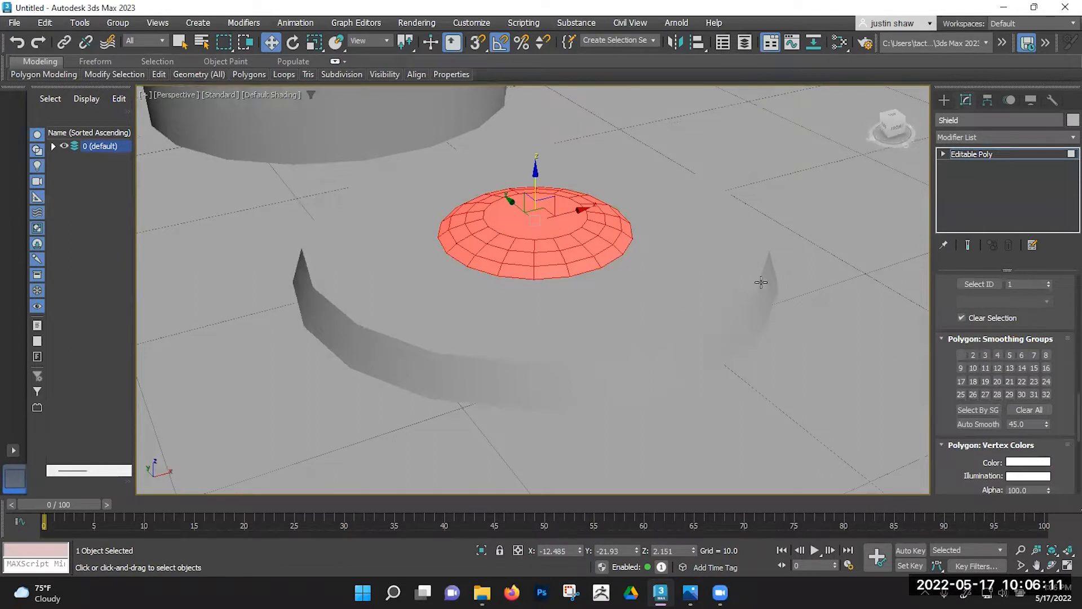
pyautogui.click(821, 312)
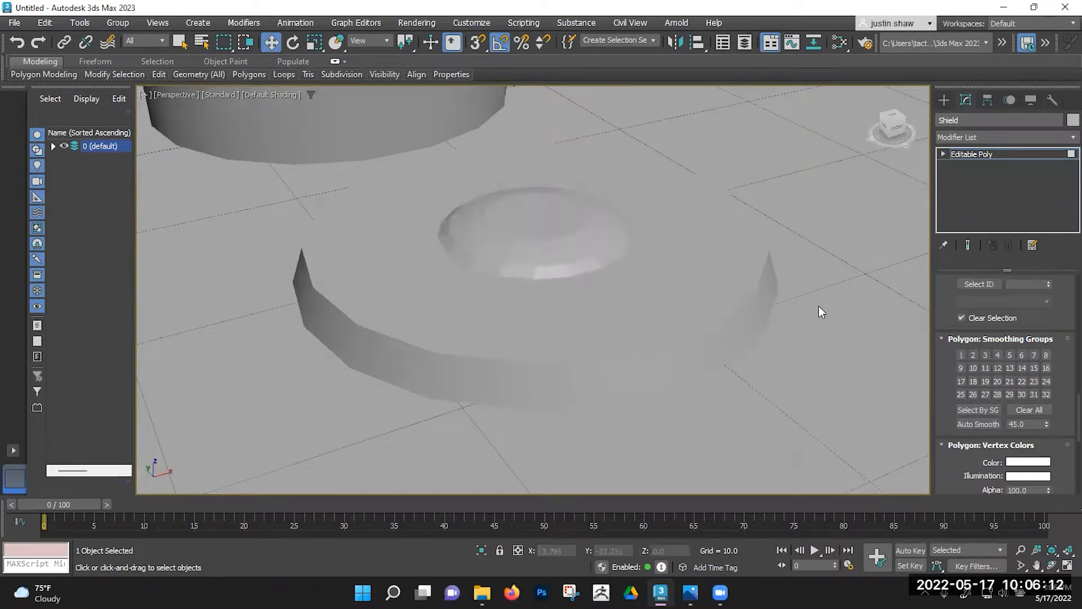
pyautogui.click(522, 235)
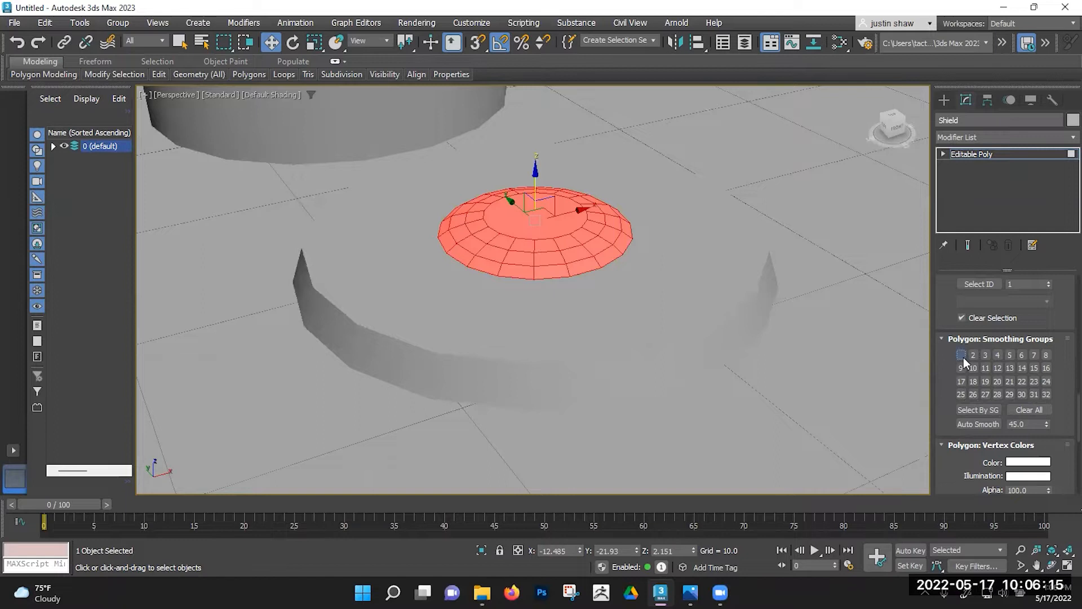
pyautogui.click(851, 367)
pyautogui.keyDown('alt'); pyautogui.moveTo(595, 280); pyautogui.dragTo(517, 258, button='middle'); pyautogui.keyUp('alt')
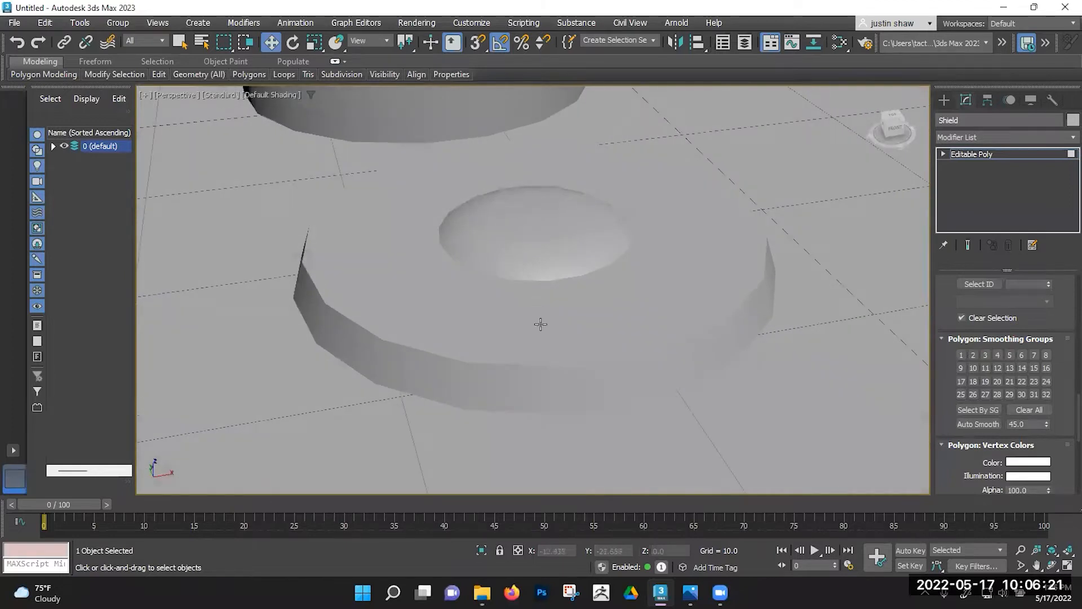
# Step: Turn the edged faces display back on and select the edge loop around the shield's upper rim
pyautogui.press('F4')
pyautogui.scroll(2, 537, 365)
pyautogui.moveTo(523, 361); pyautogui.dragTo(509, 359, button='middle')
pyautogui.press('2')
pyautogui.click(512, 365)
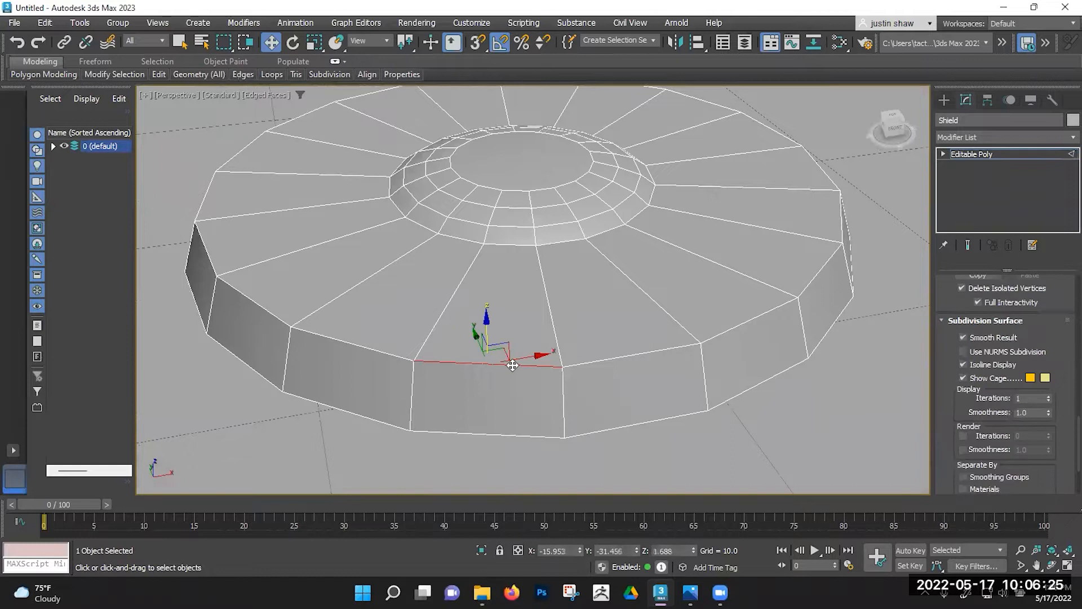
pyautogui.doubleClick(512, 365)
pyautogui.keyDown('alt'); pyautogui.moveTo(384, 334); pyautogui.dragTo(457, 339, button='middle'); pyautogui.keyUp('alt')
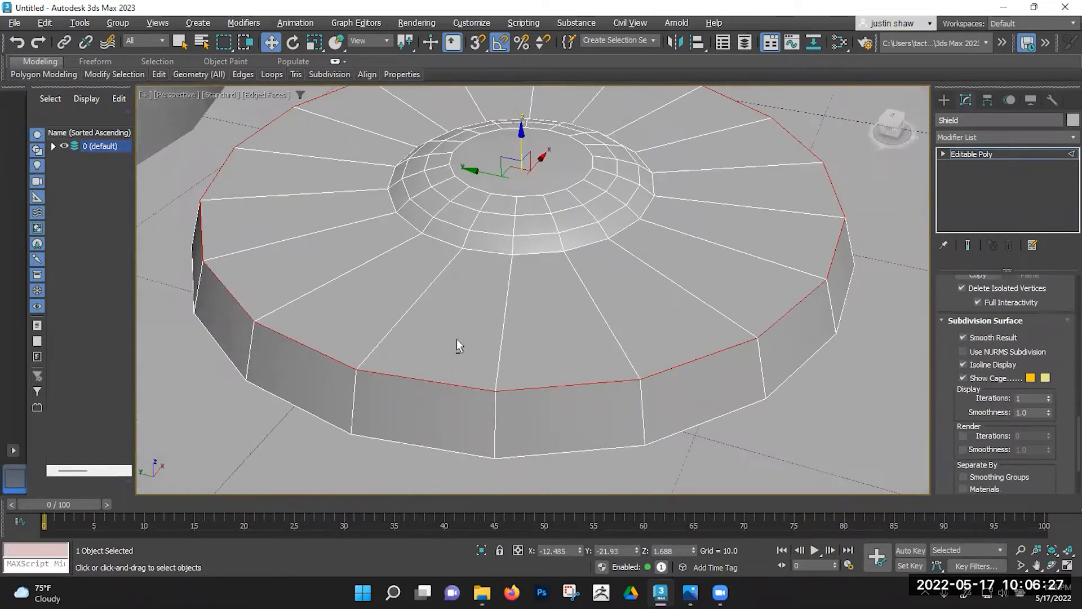
pyautogui.keyDown('alt'); pyautogui.moveTo(350, 329); pyautogui.dragTo(465, 296, button='middle'); pyautogui.keyUp('alt')
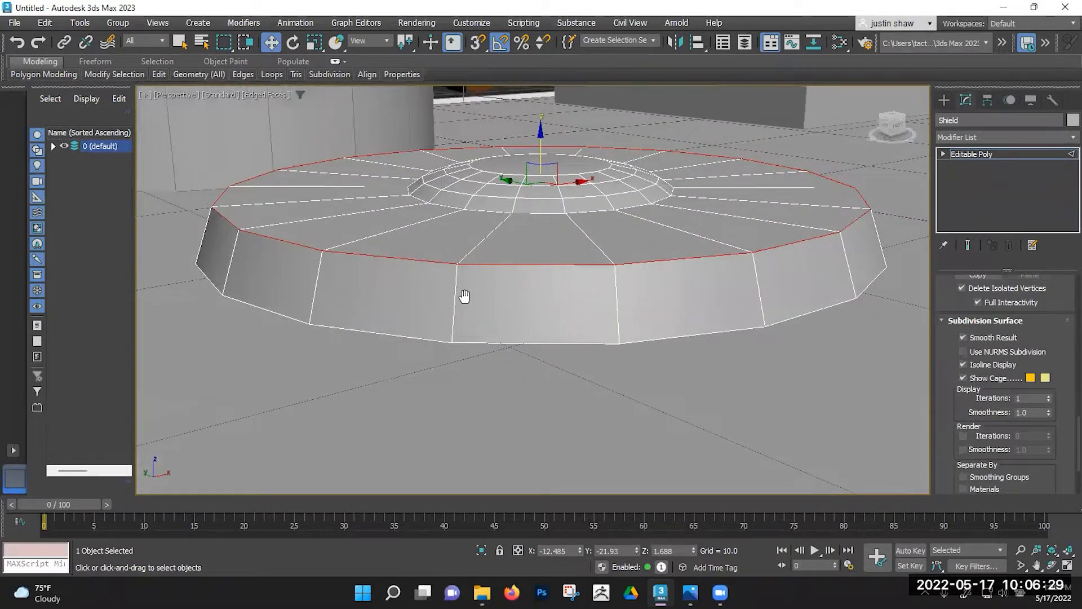
# Step: Select the vertices along the shield's bottom and raise them to about Z 0.714 to thin the rim
pyautogui.click(421, 339)
pyautogui.scroll(-5, 448, 327)
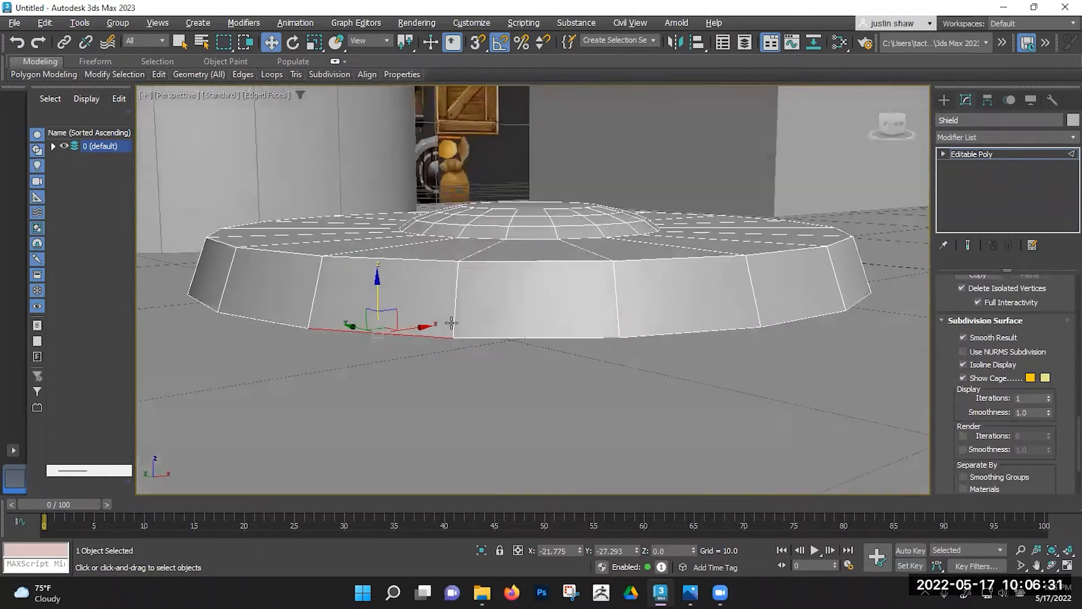
pyautogui.keyDown('alt'); pyautogui.moveTo(451, 320); pyautogui.dragTo(461, 317, button='middle'); pyautogui.keyUp('alt')
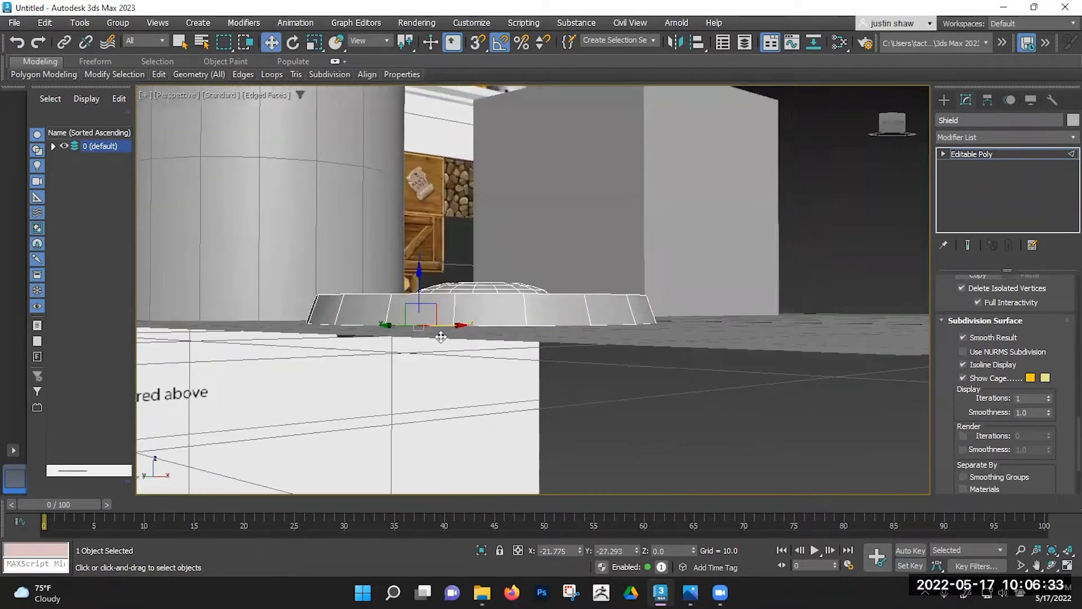
pyautogui.moveTo(742, 318); pyautogui.dragTo(734, 324)
pyautogui.press('1')
pyautogui.moveTo(755, 378); pyautogui.dragTo(259, 310)
pyautogui.keyDown('alt'); pyautogui.moveTo(529, 328); pyautogui.dragTo(527, 331, button='middle'); pyautogui.keyUp('alt')
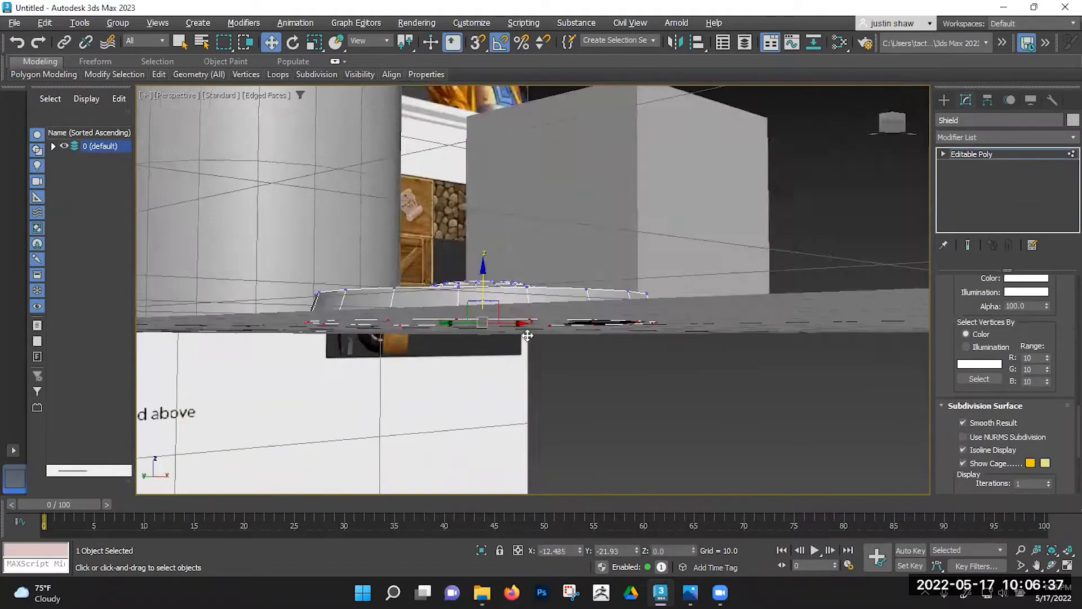
pyautogui.scroll(3, 528, 329)
pyautogui.moveTo(455, 272); pyautogui.dragTo(454, 263)
pyautogui.keyDown('alt'); pyautogui.moveTo(516, 222); pyautogui.dragTo(530, 240, button='middle'); pyautogui.keyUp('alt')
pyautogui.moveTo(476, 255); pyautogui.dragTo(475, 242)
# Step: Reselect the complete edge loop around the shield's upper rim
pyautogui.press('2')
pyautogui.doubleClick(493, 317)
pyautogui.moveTo(481, 308)
pyautogui.keyDown('alt'); pyautogui.mouseDown(button='middle')
pyautogui.moveTo(473, 322)
pyautogui.moveTo(472, 311)
pyautogui.mouseUp(button='middle'); pyautogui.keyUp('alt')
pyautogui.moveTo(471, 311); pyautogui.dragTo(481, 288, button='middle')
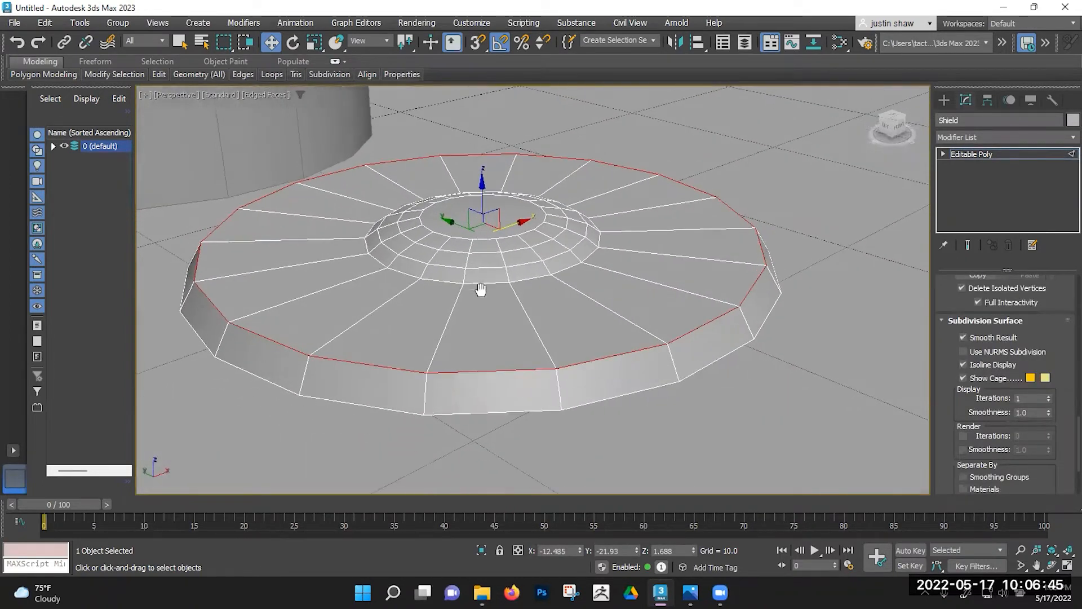
pyautogui.click(592, 361)
pyautogui.keyDown('ctrl'); pyautogui.click(484, 378); pyautogui.keyUp('ctrl')
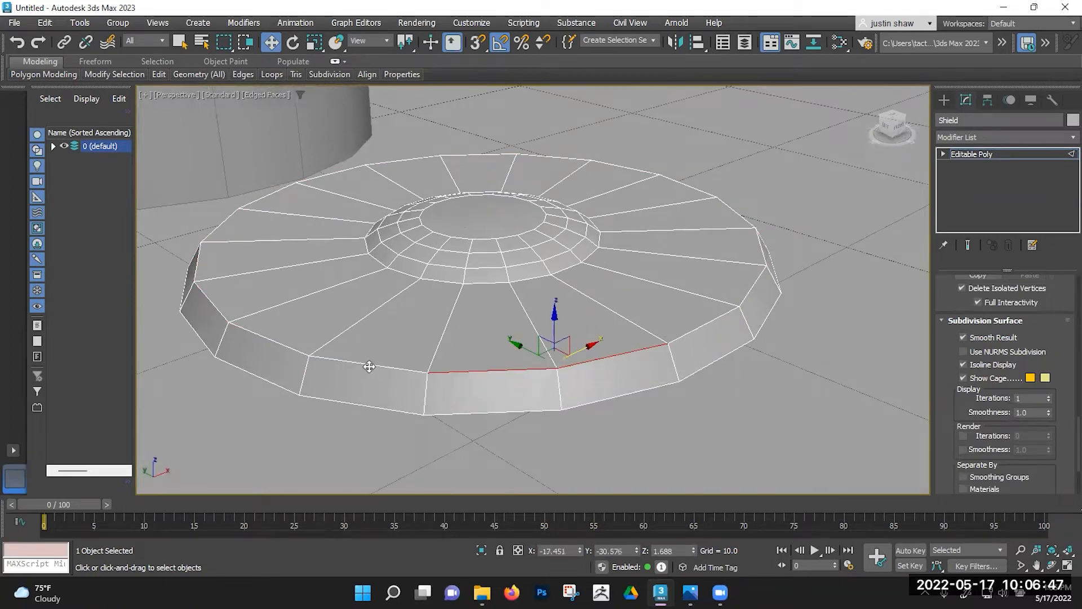
pyautogui.doubleClick(601, 358)
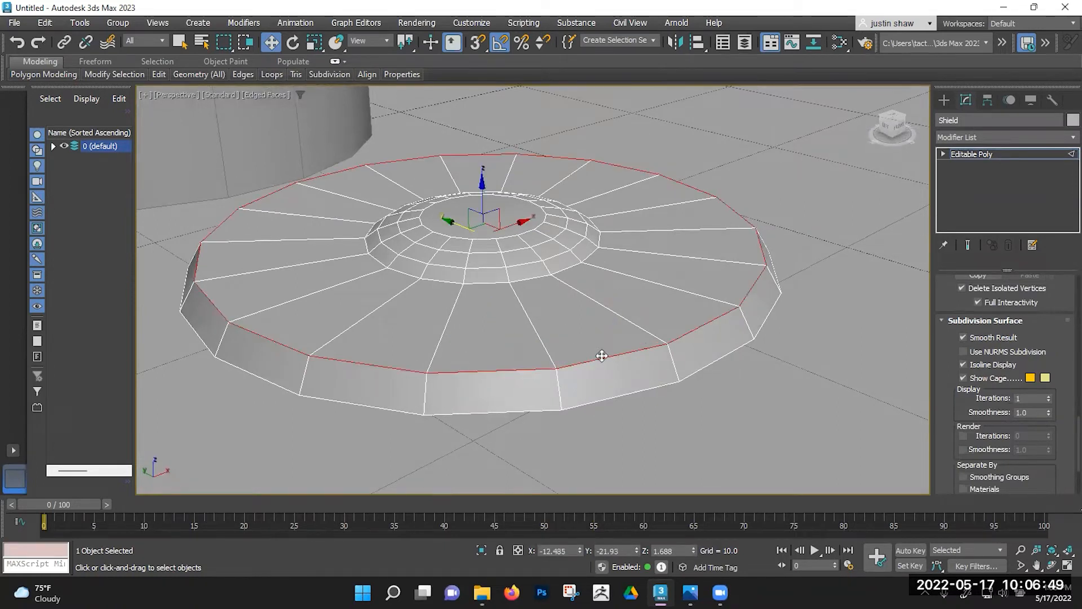
# Step: Chamfer the selected rim edge loop by 0.283 with 0 connect edge segments
pyautogui.scroll(5, 953, 372)
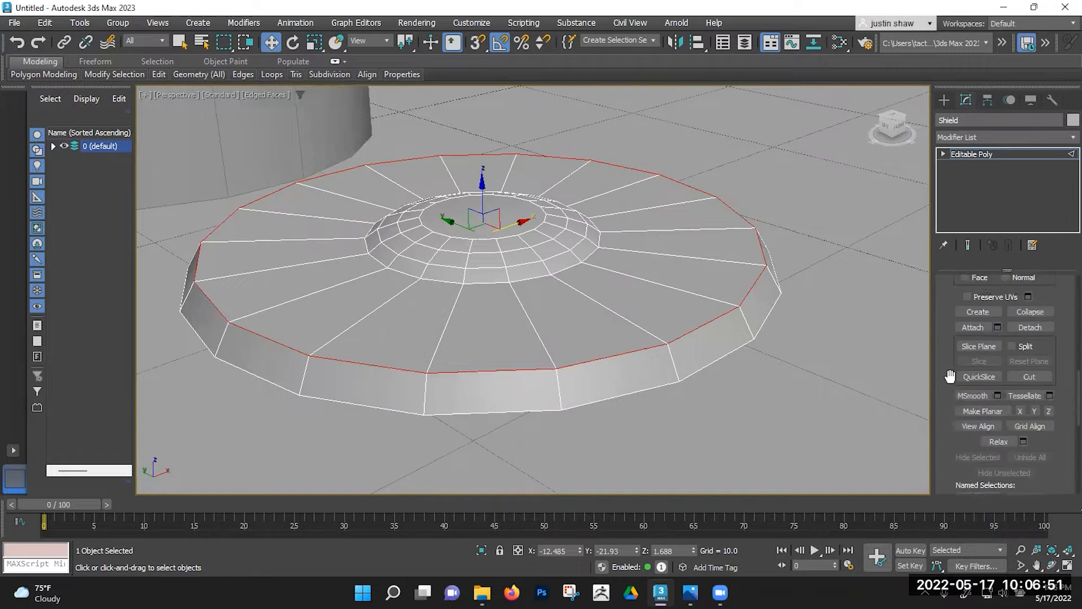
pyautogui.scroll(5, 950, 381)
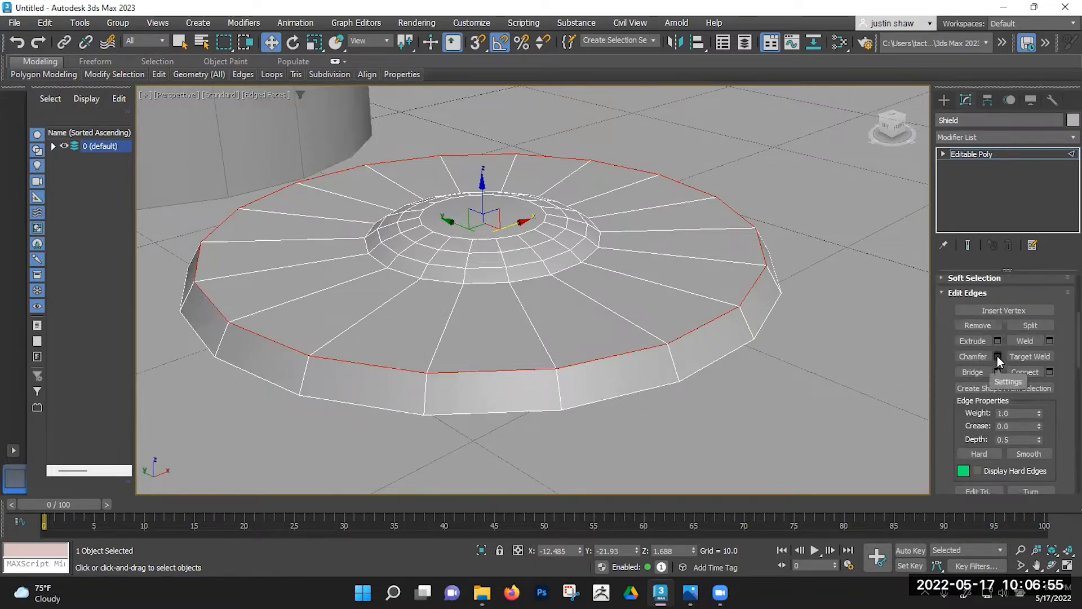
pyautogui.click(997, 356)
pyautogui.moveTo(543, 273); pyautogui.dragTo(752, 200)
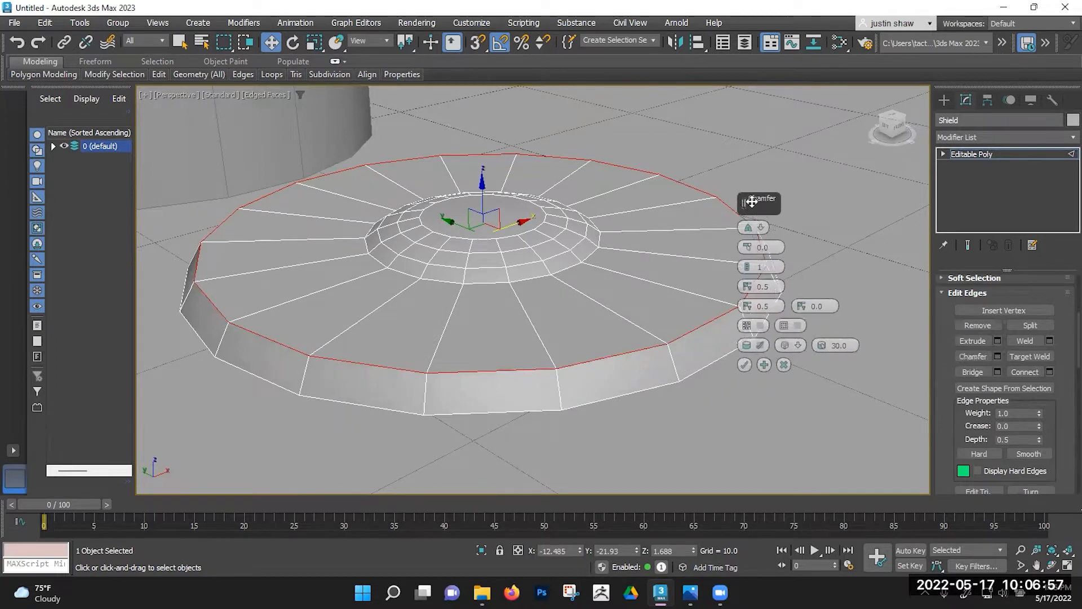
pyautogui.moveTo(752, 238); pyautogui.dragTo(751, 273)
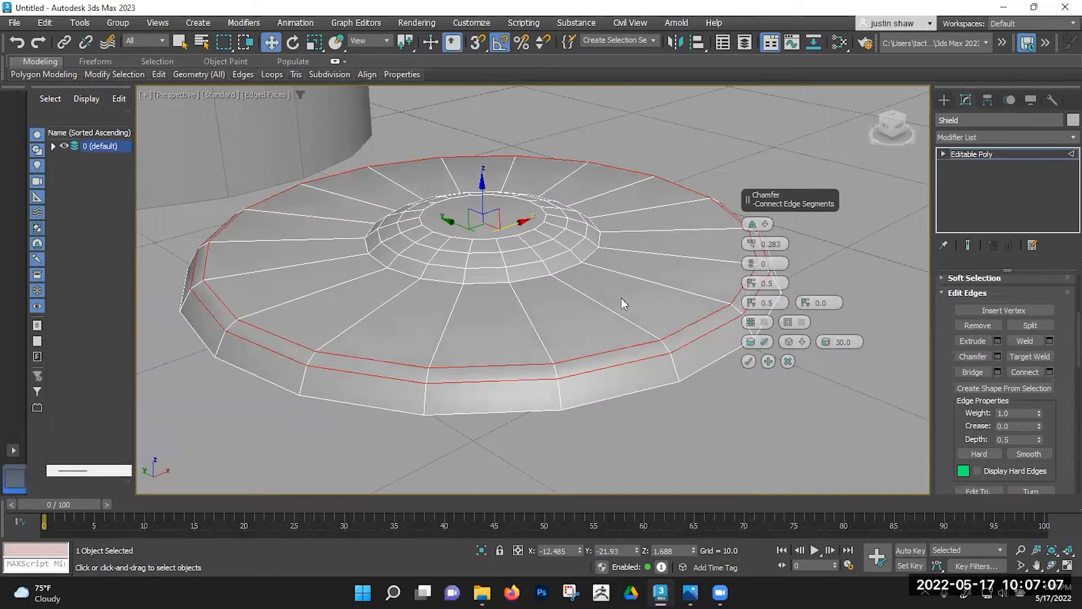
pyautogui.click(748, 361)
pyautogui.click(620, 321)
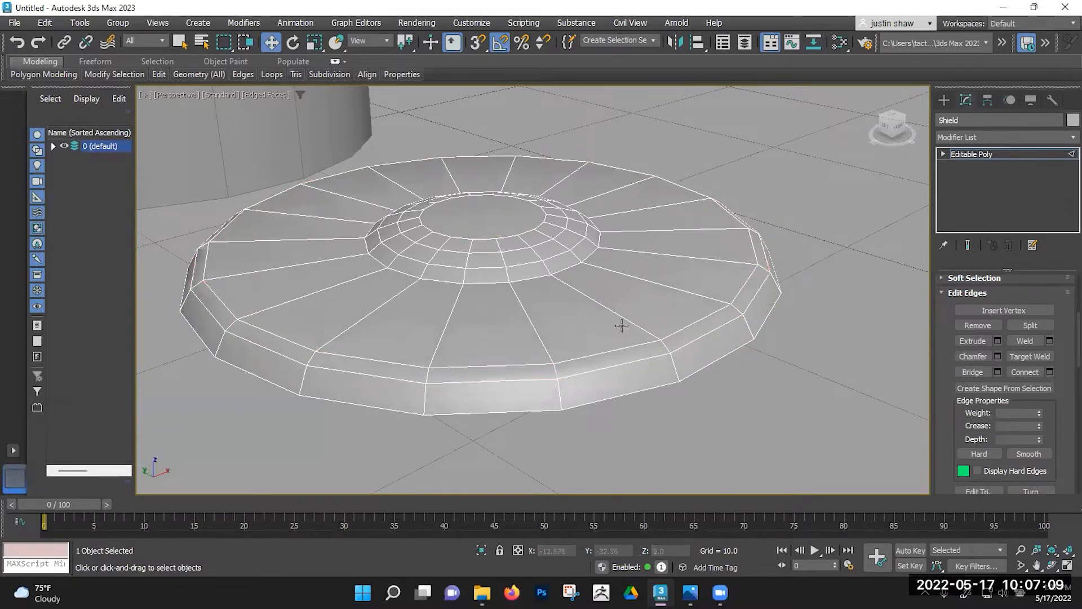
# Step: Cut an edge across the boss's top face between opposite vertices, and a series of parallel edges crossing it to divide the face
pyautogui.scroll(5, 603, 318)
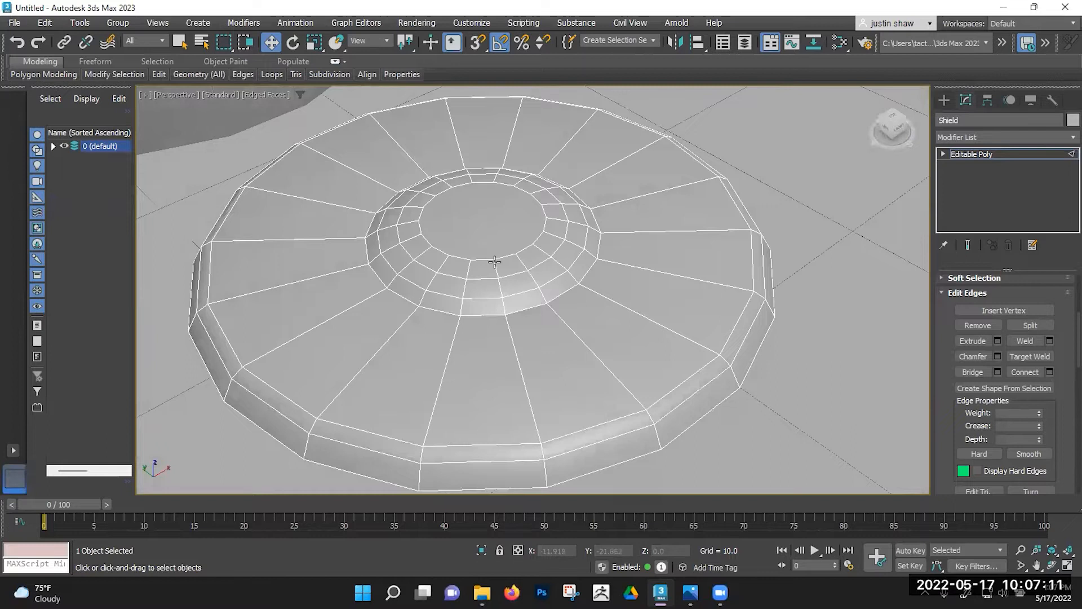
pyautogui.keyDown('alt'); pyautogui.moveTo(495, 261); pyautogui.dragTo(491, 340, button='middle'); pyautogui.keyUp('alt')
pyautogui.press('1')
pyautogui.keyDown('alt'); pyautogui.moveTo(514, 218); pyautogui.dragTo(506, 246, button='middle'); pyautogui.keyUp('alt')
pyautogui.scroll(3, 494, 235)
pyautogui.scroll(-6, 947, 352)
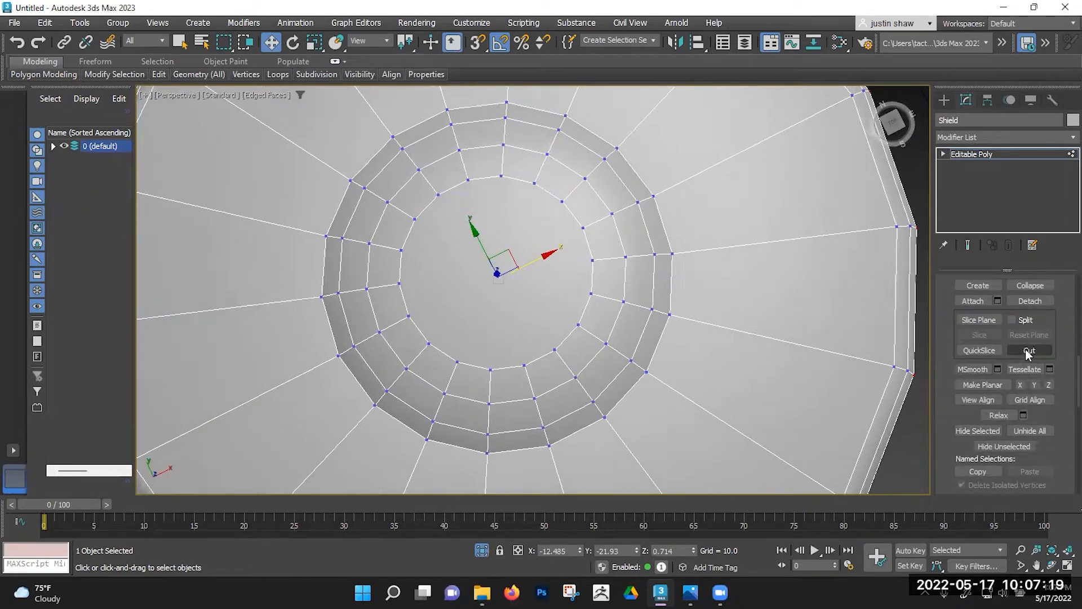
pyautogui.click(438, 196)
pyautogui.click(428, 342)
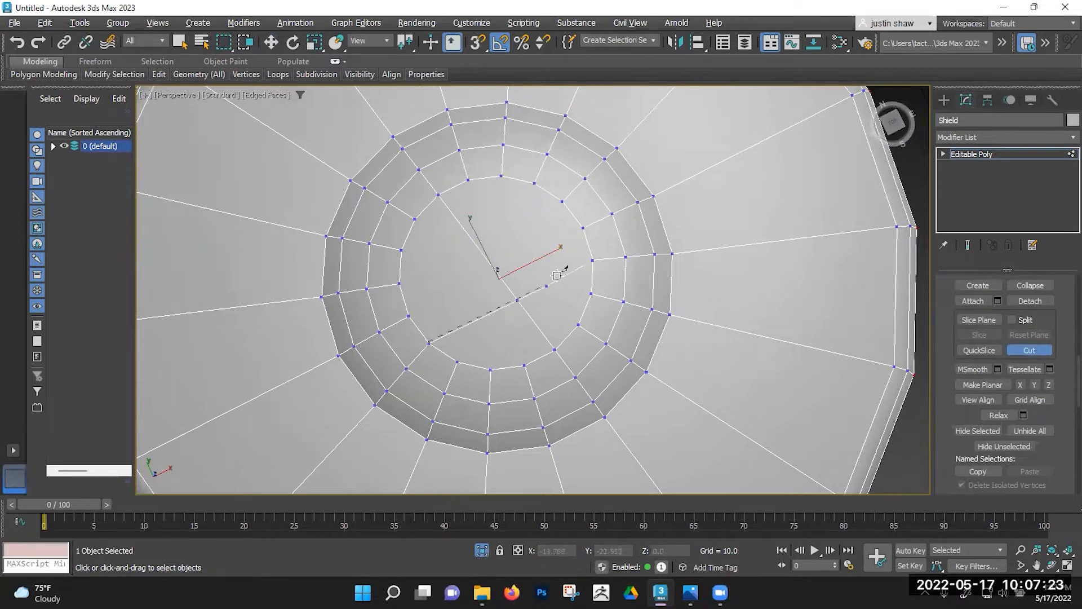
pyautogui.click(560, 201)
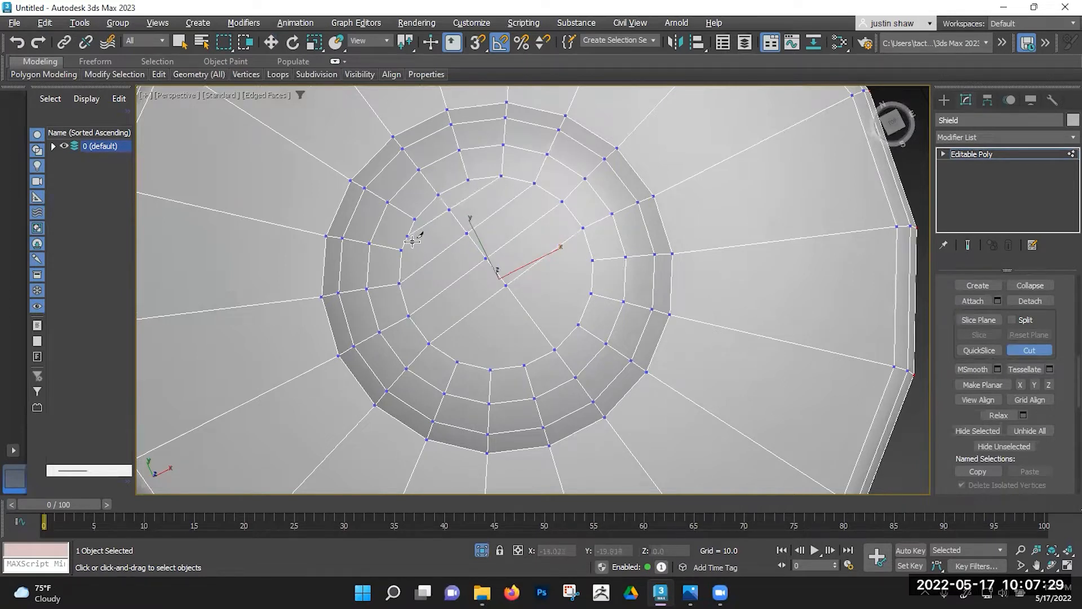
pyautogui.click(458, 362)
pyautogui.click(591, 292)
pyautogui.press('w')
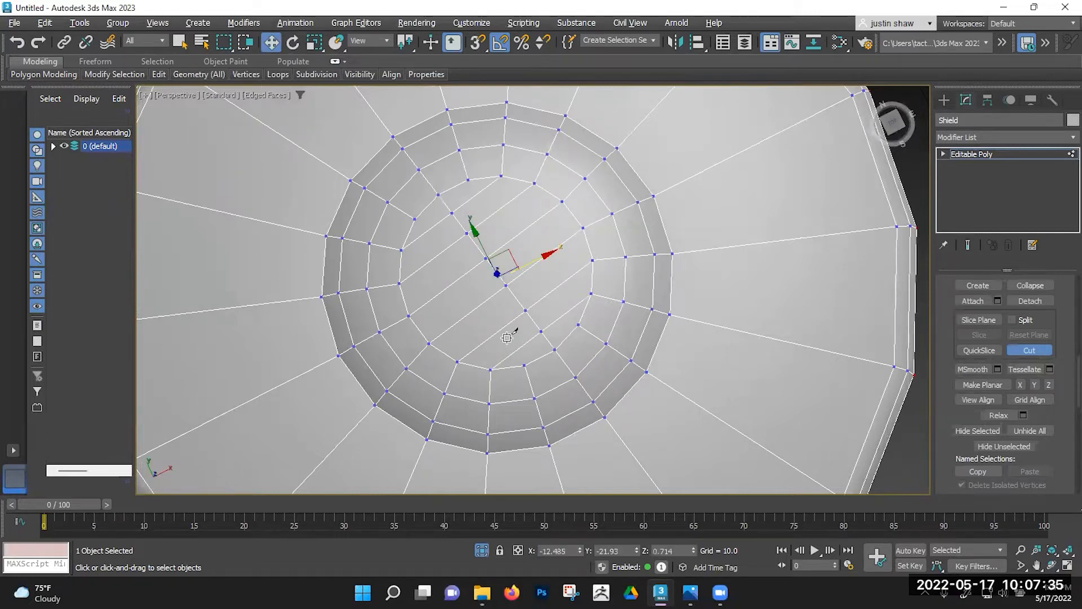
# Step: Examine the cut boss face with edges hidden and in wireframe display
pyautogui.scroll(-5, 503, 340)
pyautogui.press('F4')
pyautogui.keyDown('alt'); pyautogui.moveTo(583, 346); pyautogui.dragTo(554, 259, button='middle'); pyautogui.keyUp('alt')
pyautogui.press('F4')
pyautogui.press('F3')
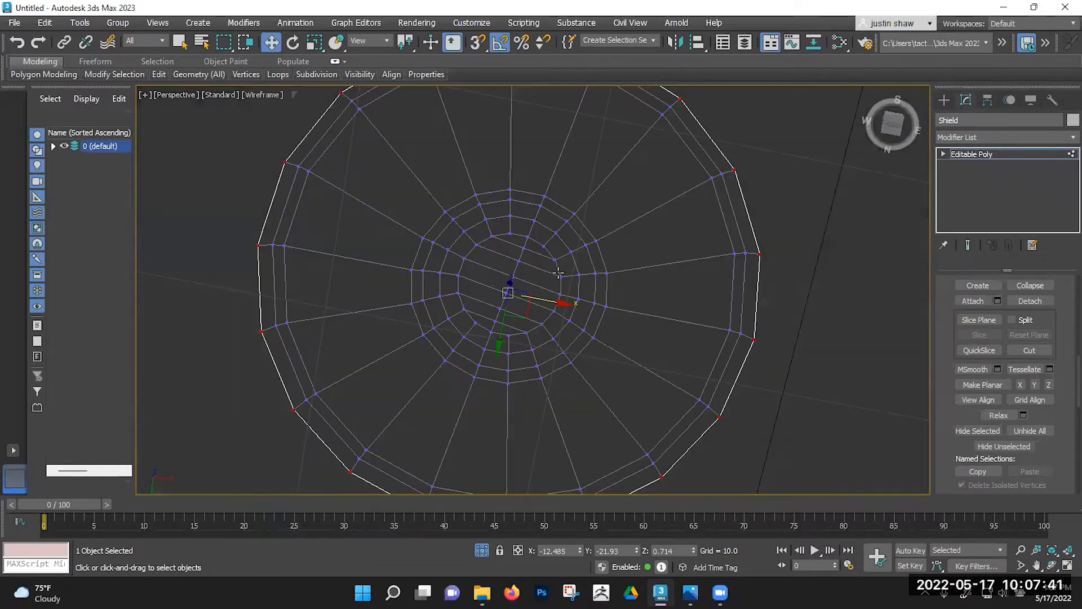
# Step: Cut two parallel edges across the shield's flat back face between opposite rim vertices
pyautogui.press('F3')
pyautogui.scroll(-3, 573, 271)
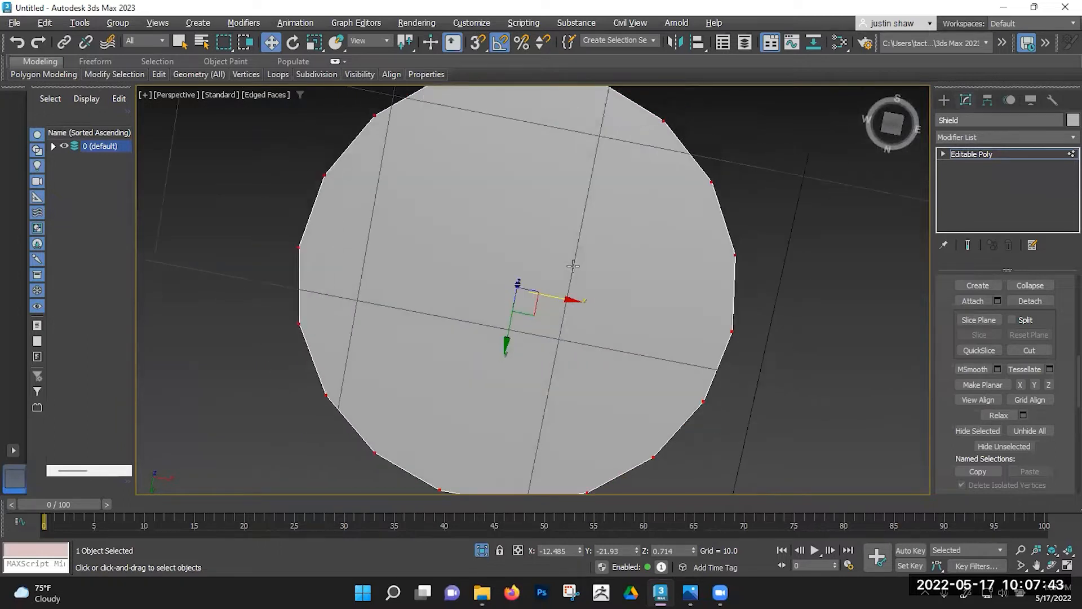
pyautogui.moveTo(572, 265); pyautogui.dragTo(588, 263)
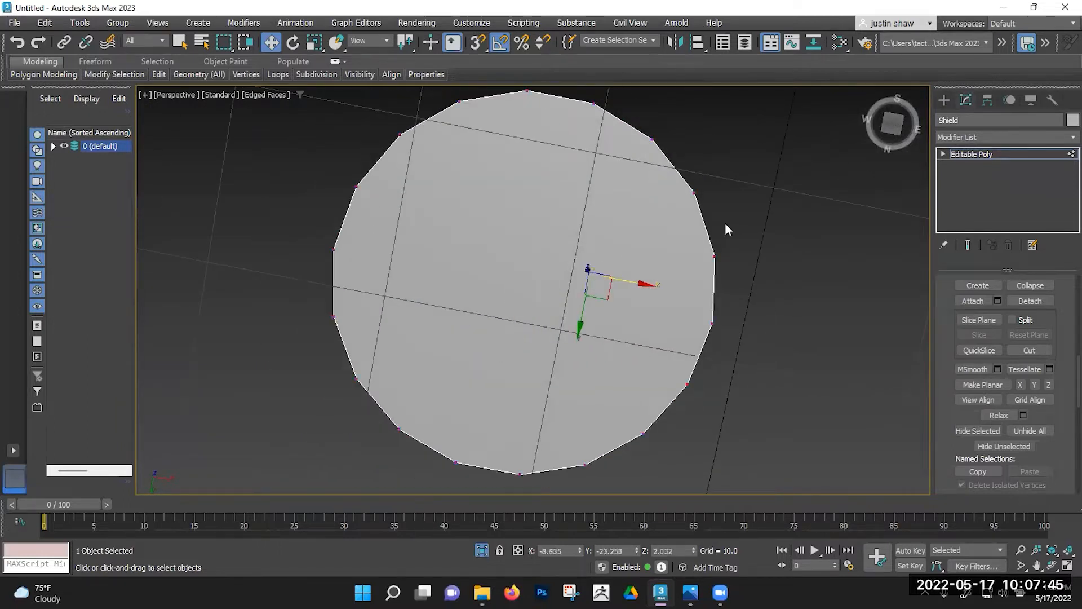
pyautogui.hotkey('alt', 'c')
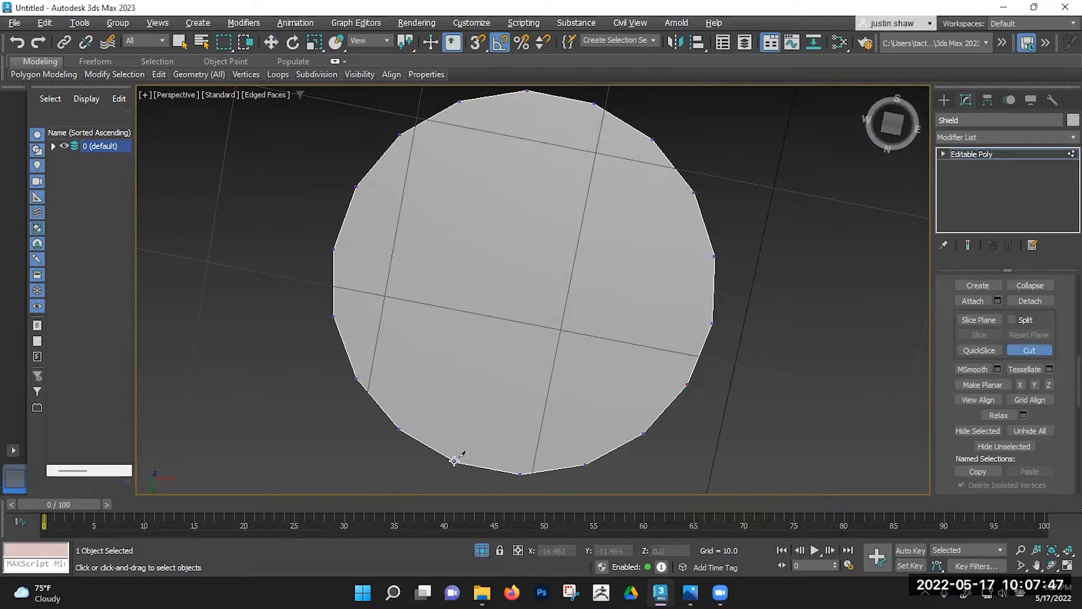
pyautogui.click(456, 462)
pyautogui.click(527, 91)
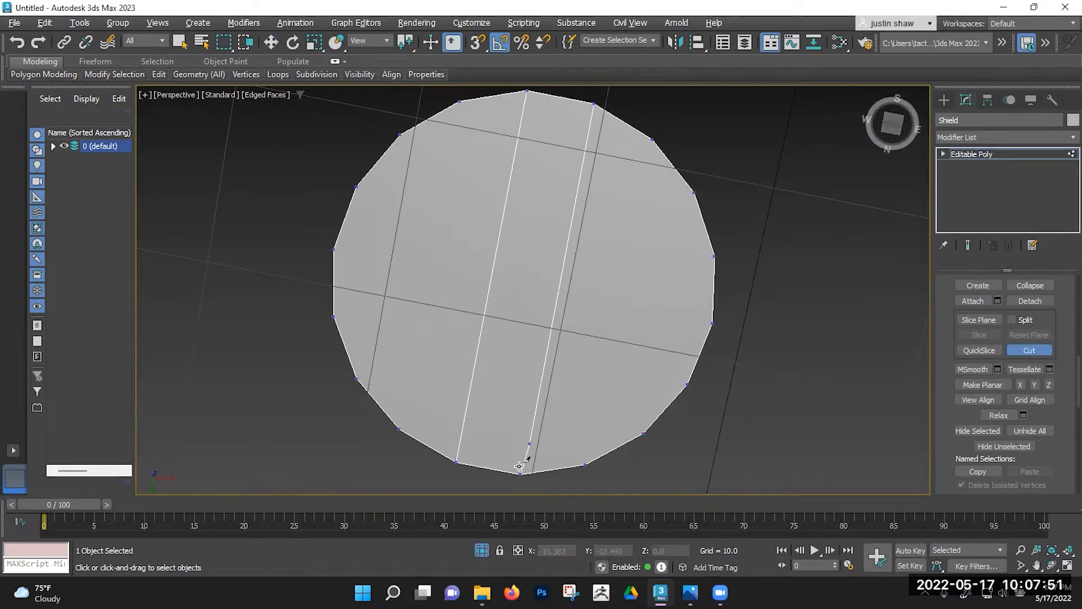
# Step: Cut five parallel edges between rim vertices on the shield's back face, crossing the two existing cuts to form a grid
pyautogui.click(713, 324)
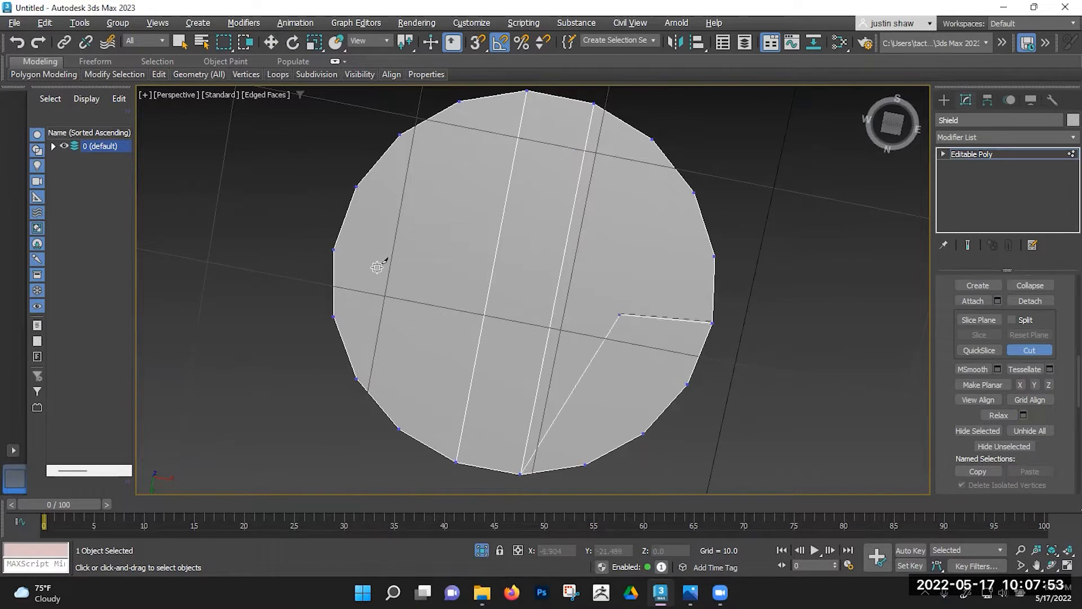
pyautogui.click(334, 249)
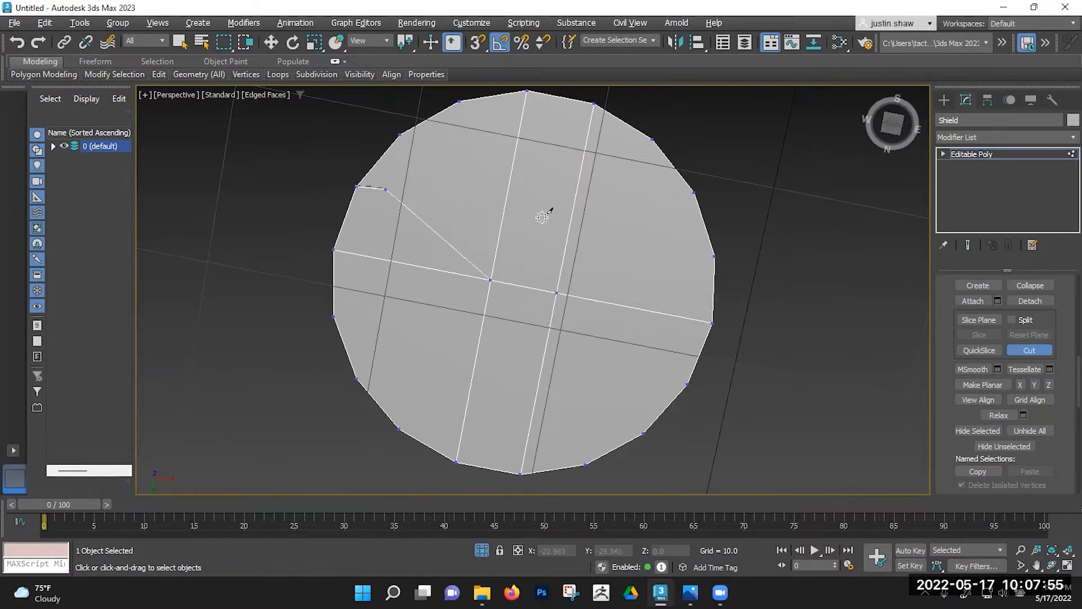
pyautogui.rightClick(690, 192)
pyautogui.click(400, 135)
pyautogui.click(333, 316)
pyautogui.click(688, 385)
pyautogui.rightClick(422, 385)
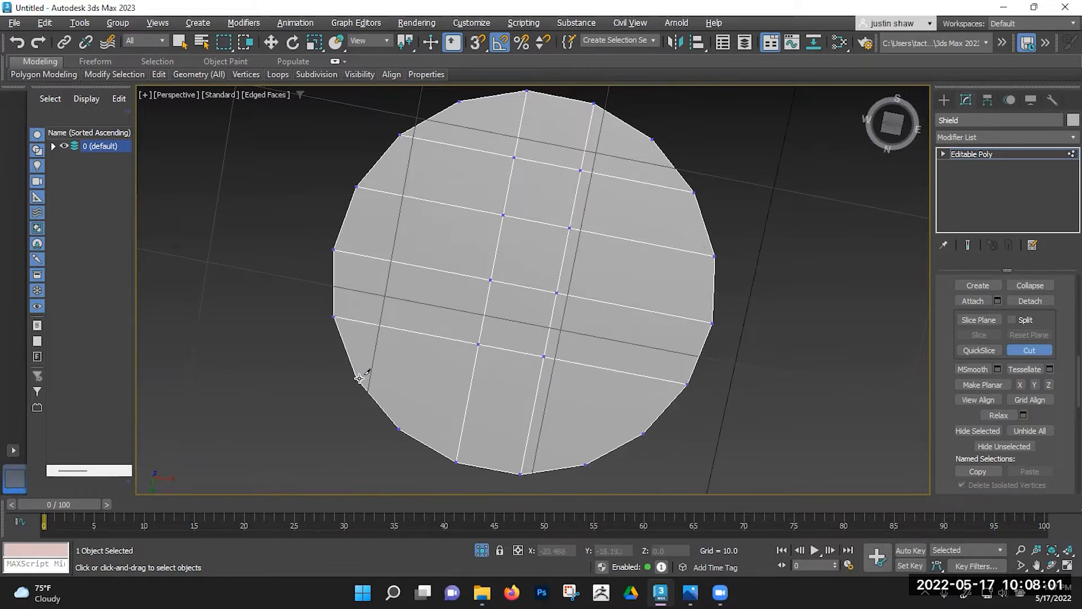
pyautogui.click(642, 432)
pyautogui.rightClick(624, 357)
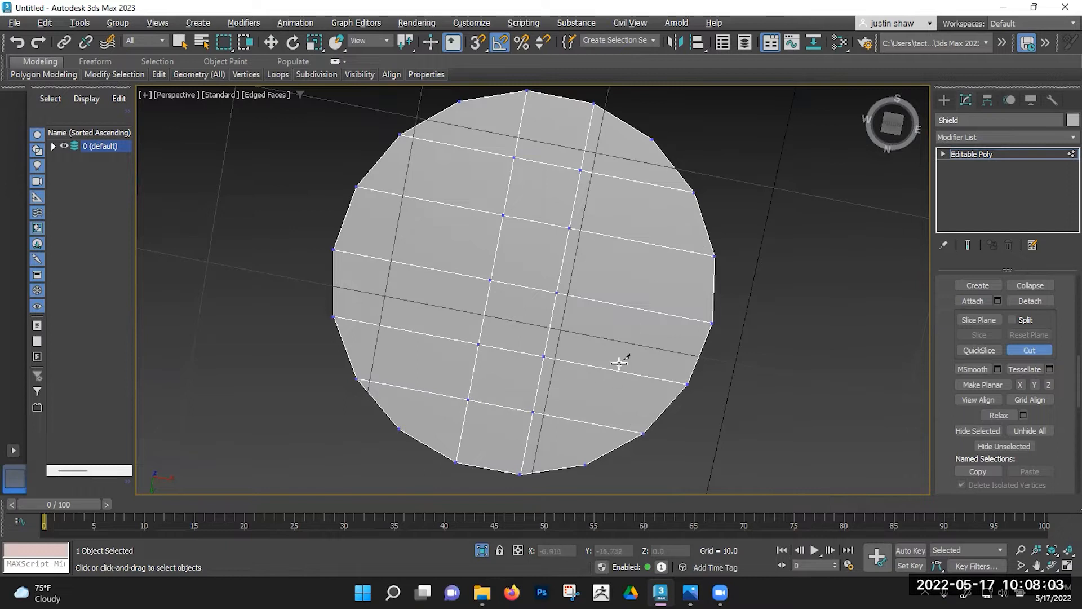
# Step: Examine the finished shield from several angles in shaded display with and without edges
pyautogui.press('w')
pyautogui.moveTo(616, 297)
pyautogui.keyDown('alt'); pyautogui.mouseDown(button='middle')
pyautogui.moveTo(595, 412)
pyautogui.moveTo(567, 327)
pyautogui.mouseUp(button='middle'); pyautogui.keyUp('alt')
pyautogui.press('F4')
pyautogui.moveTo(573, 382)
pyautogui.keyDown('alt'); pyautogui.mouseDown(button='middle')
pyautogui.moveTo(573, 282)
pyautogui.moveTo(560, 399)
pyautogui.moveTo(648, 442)
pyautogui.moveTo(716, 370)
pyautogui.moveTo(746, 422)
pyautogui.moveTo(738, 429)
pyautogui.mouseUp(button='middle'); pyautogui.keyUp('alt')
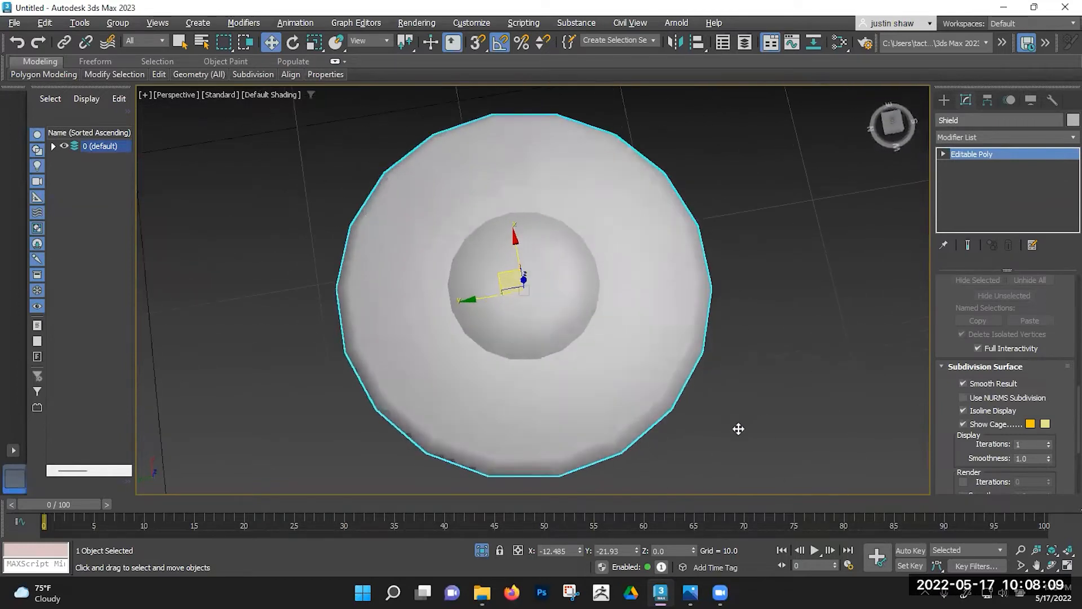
pyautogui.press('F4')
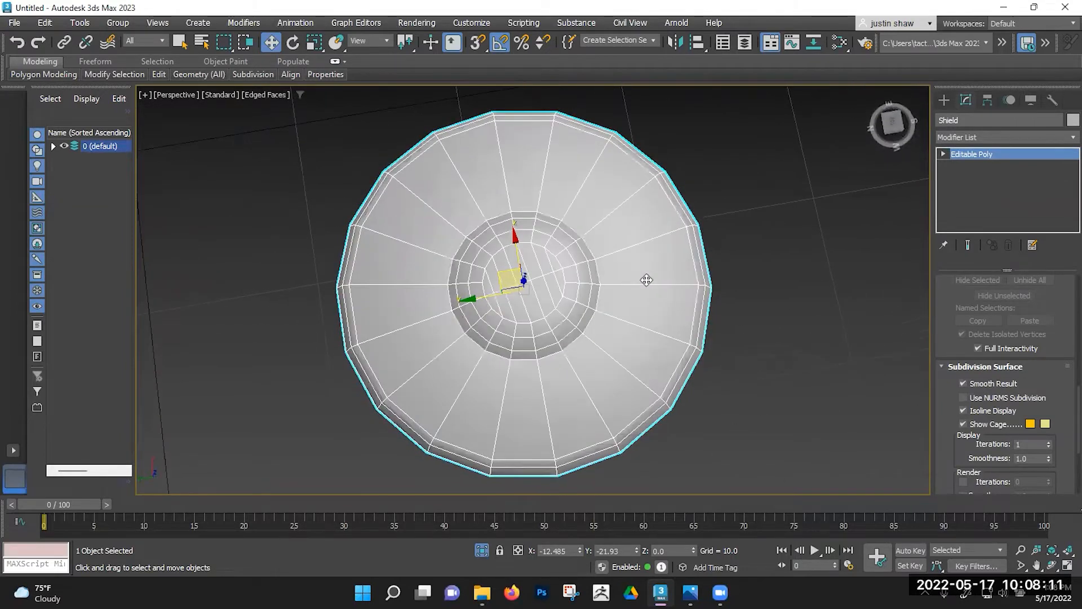
pyautogui.press('F4')
pyautogui.scroll(-5, 646, 281)
pyautogui.moveTo(647, 280)
pyautogui.keyDown('alt'); pyautogui.mouseDown(button='middle')
pyautogui.moveTo(620, 338)
pyautogui.moveTo(489, 499)
pyautogui.mouseUp(button='middle'); pyautogui.keyUp('alt')
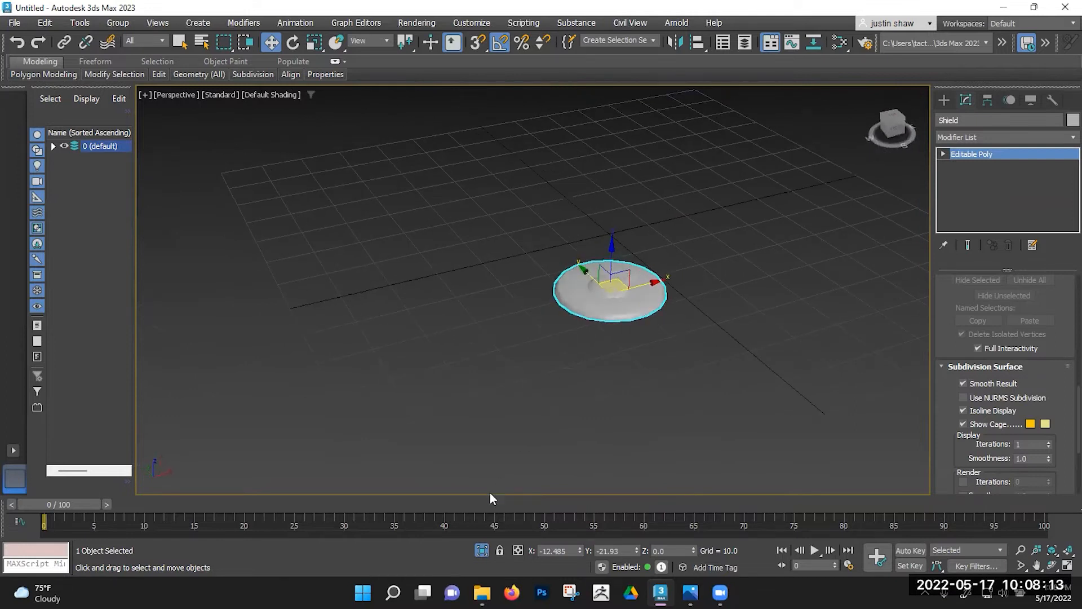
# Step: End the shield's isolation to show the whole scene with the floor, cylinder and crate
pyautogui.click(482, 550)
pyautogui.scroll(-5, 525, 333)
pyautogui.moveTo(558, 293); pyautogui.dragTo(540, 363, button='middle')
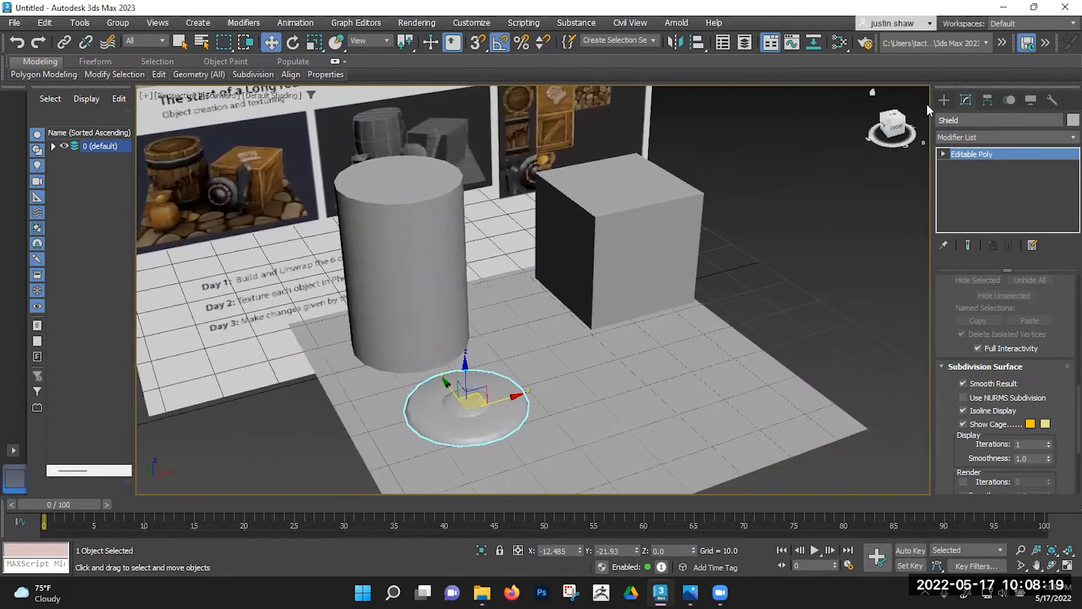
# Step: Create a flat box about 23.9 long, 4.4 wide and 1.0 high on the floor plane beside the shield
pyautogui.click(944, 101)
pyautogui.moveTo(736, 269); pyautogui.dragTo(695, 235, button='middle')
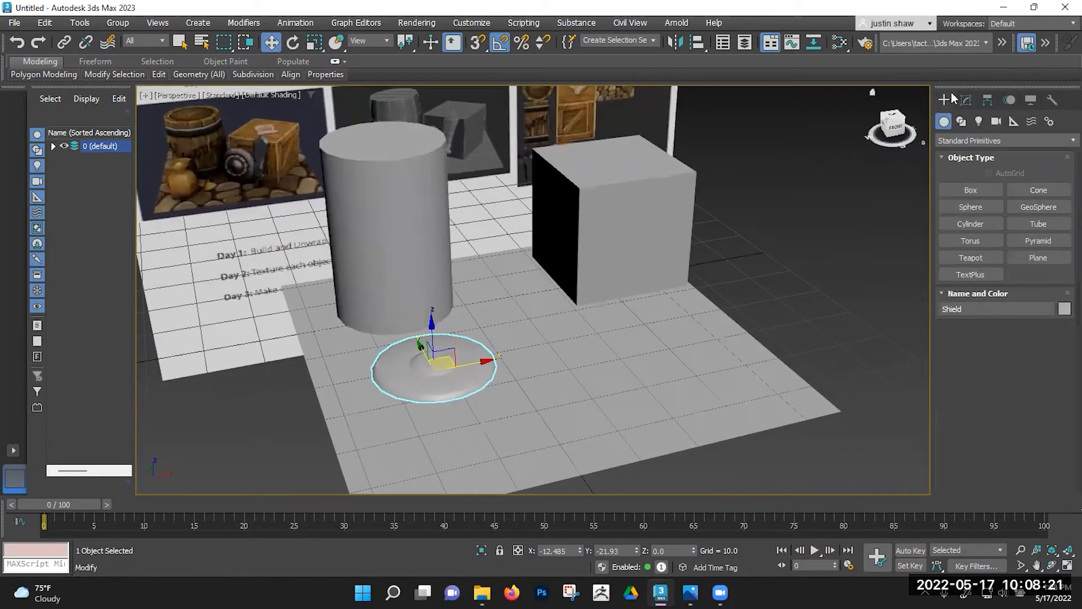
pyautogui.click(965, 192)
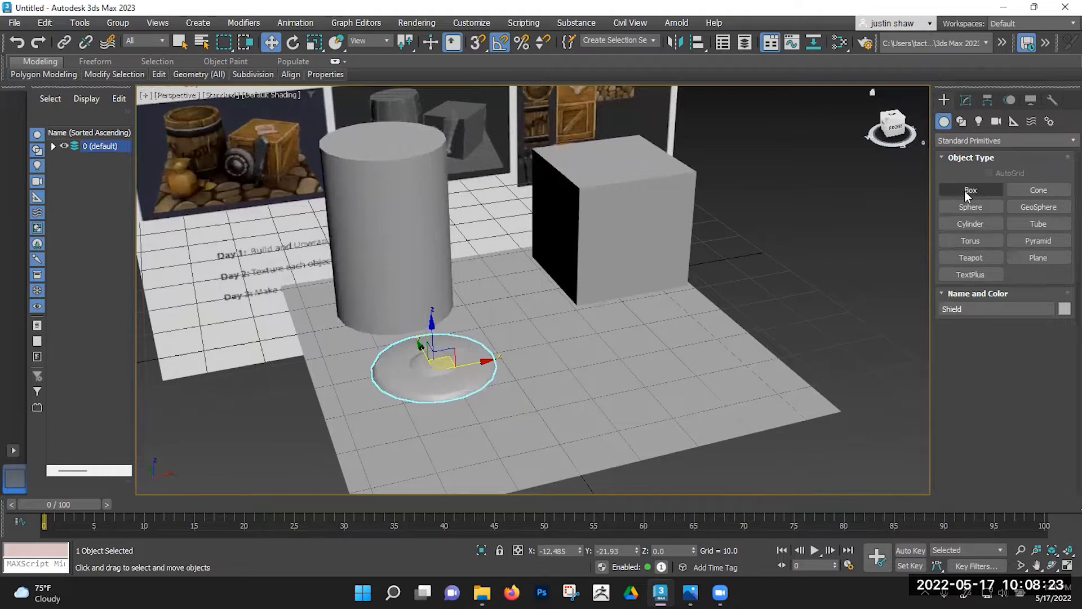
pyautogui.scroll(6, 564, 264)
pyautogui.moveTo(727, 360); pyautogui.dragTo(605, 219)
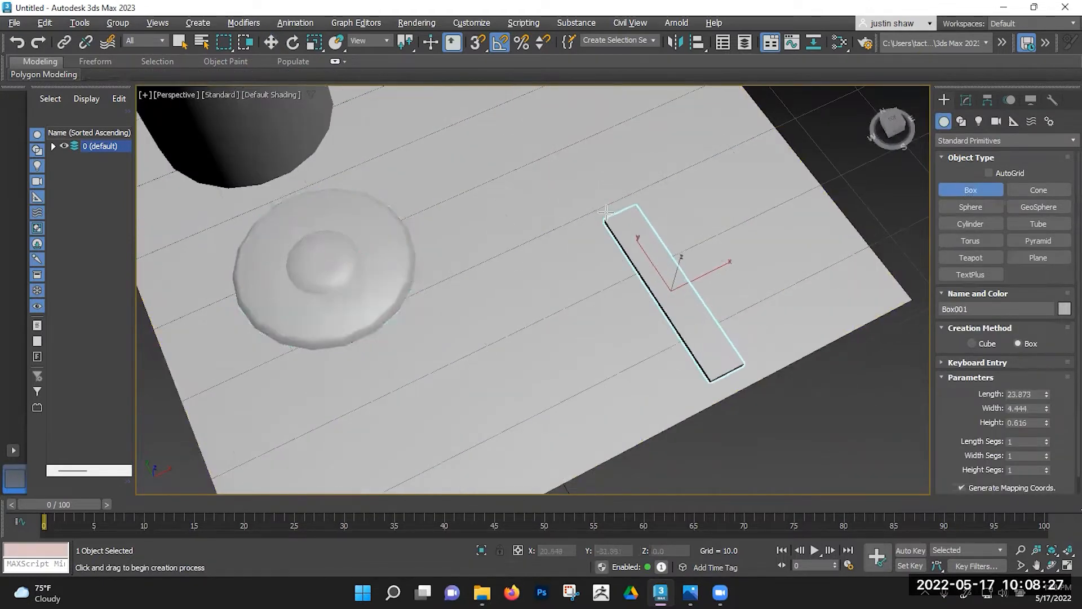
pyautogui.scroll(-5, 592, 280)
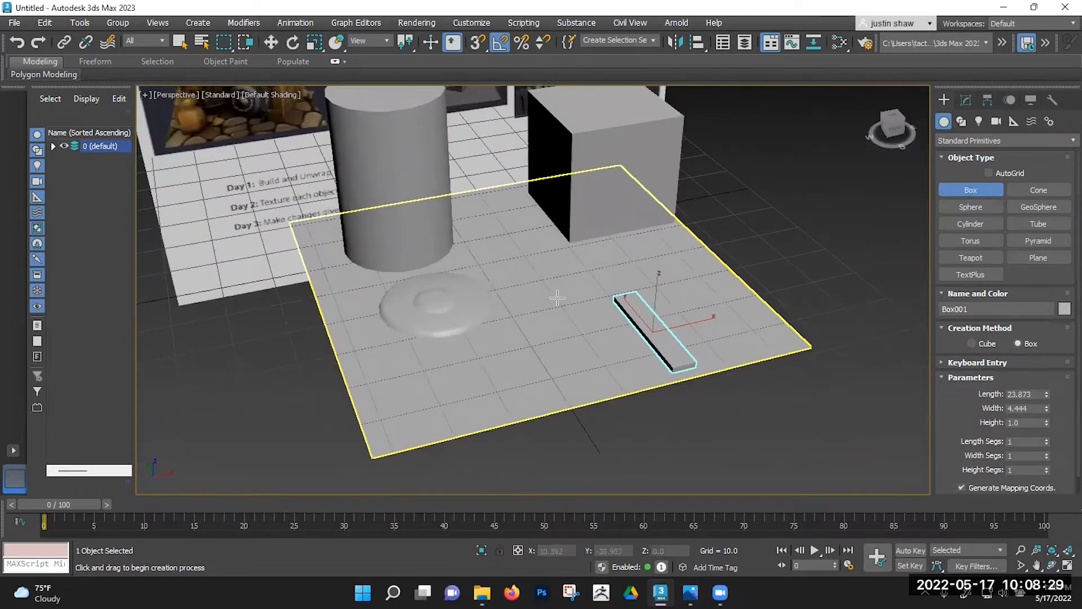
# Step: Name the new box Sword and convert it to an Editable Poly, with edged faces displayed
pyautogui.press('F4')
pyautogui.moveTo(546, 263); pyautogui.dragTo(528, 217, button='middle')
pyautogui.scroll(5, 690, 403)
pyautogui.moveTo(527, 217)
pyautogui.keyDown('alt'); pyautogui.mouseDown(button='middle')
pyautogui.moveTo(548, 328)
pyautogui.moveTo(563, 257)
pyautogui.mouseUp(button='middle'); pyautogui.keyUp('alt')
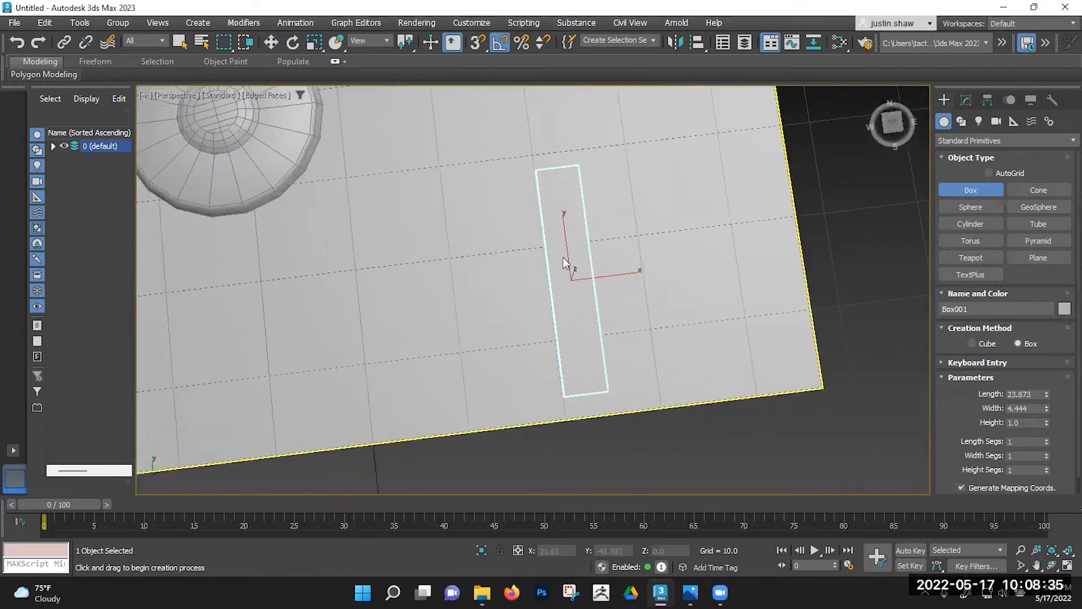
pyautogui.write('wSword')
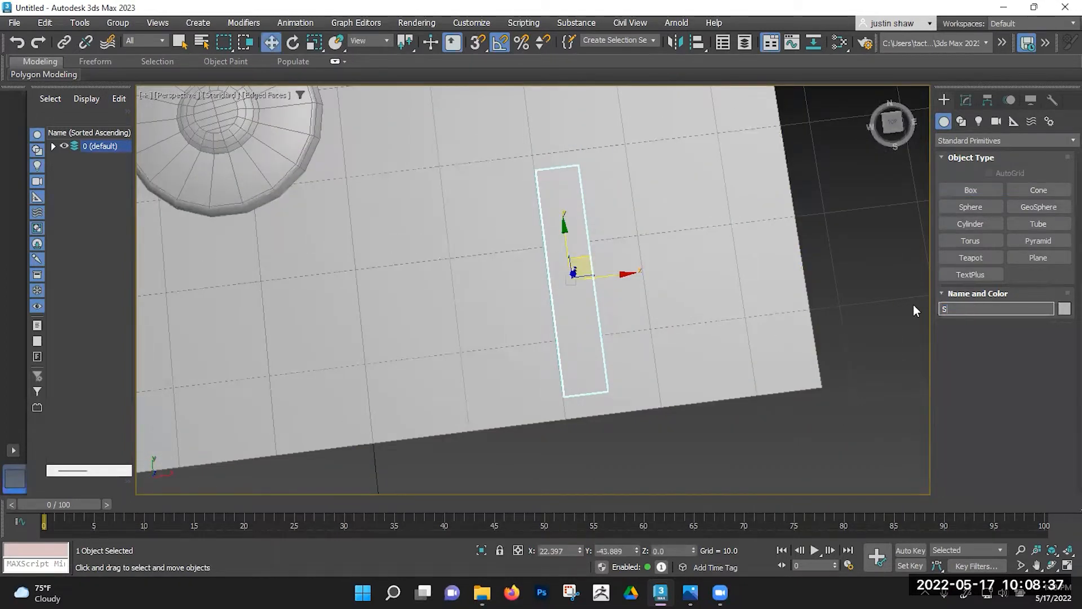
pyautogui.press('Return')
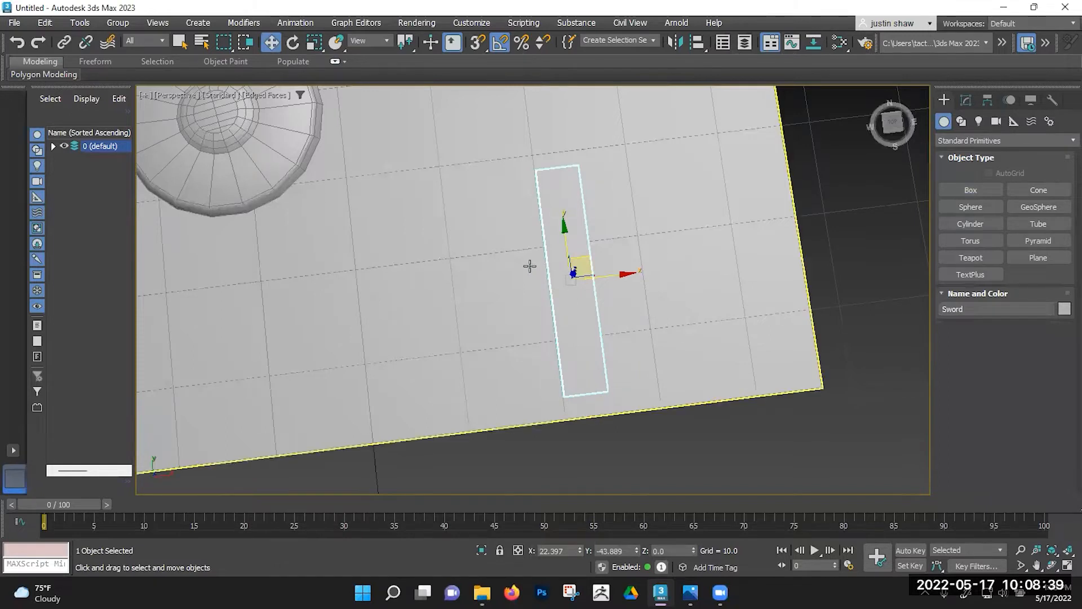
pyautogui.rightClick(562, 258)
pyautogui.moveTo(642, 427)
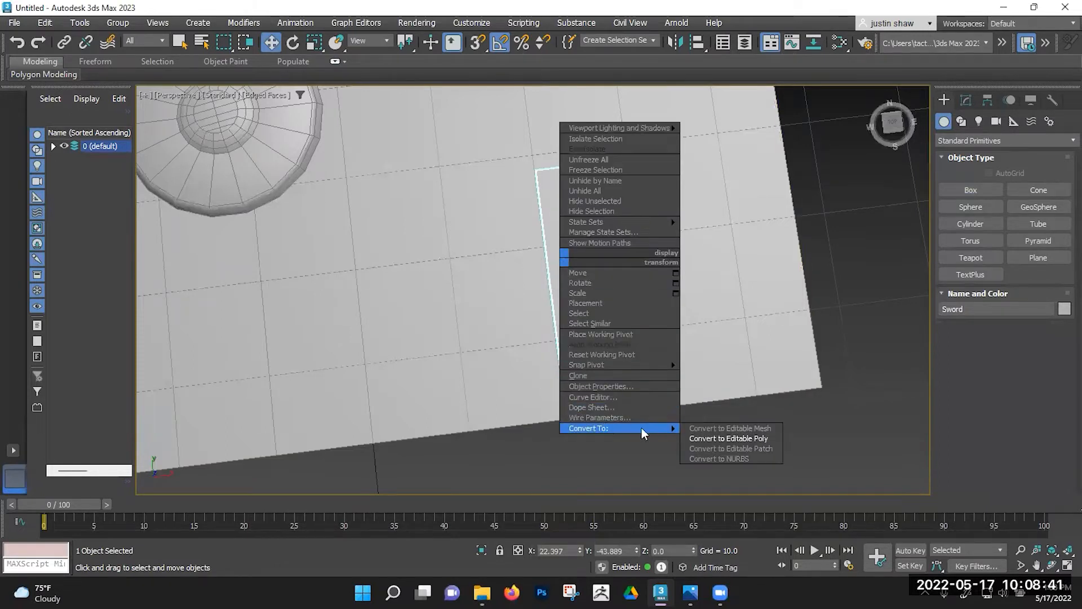
pyautogui.click(718, 439)
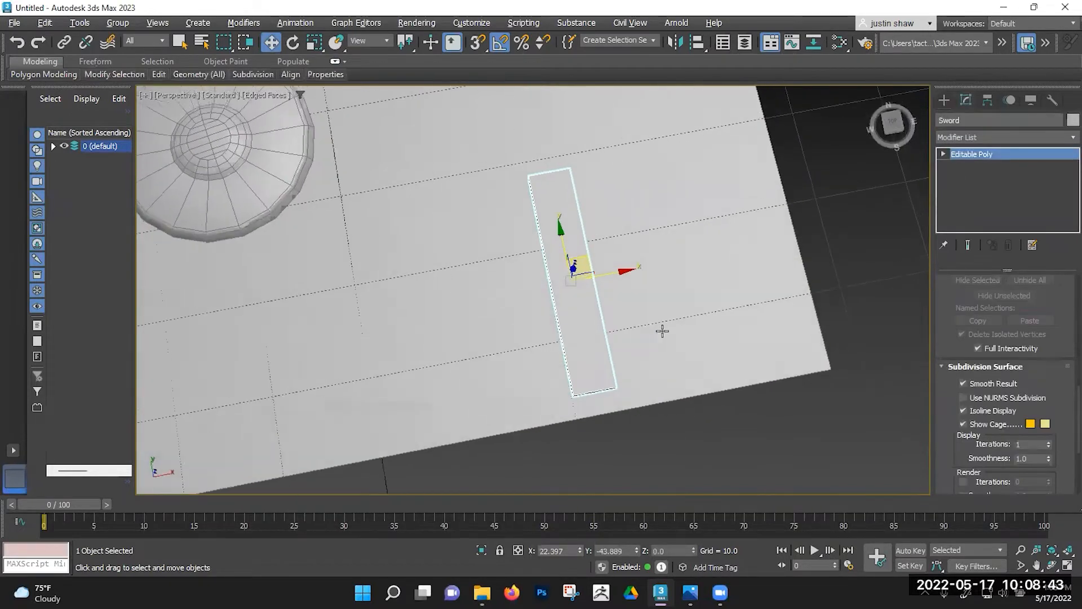
# Step: Select the ring of short widthwise edges on the sword's ends and connect them with a lengthwise centre edge loop
pyautogui.scroll(15, 946, 345)
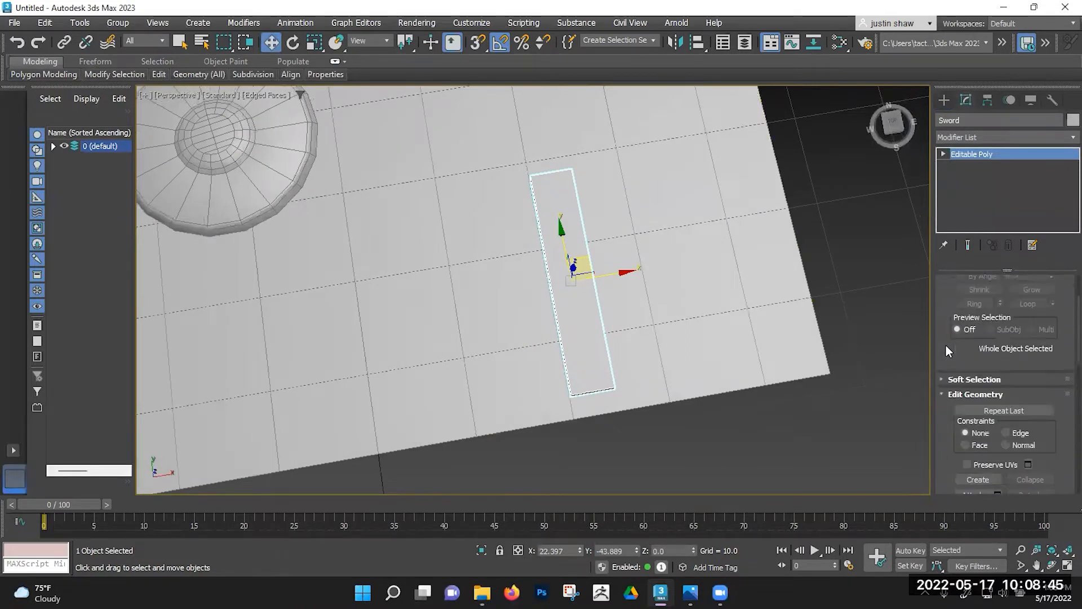
pyautogui.press('2')
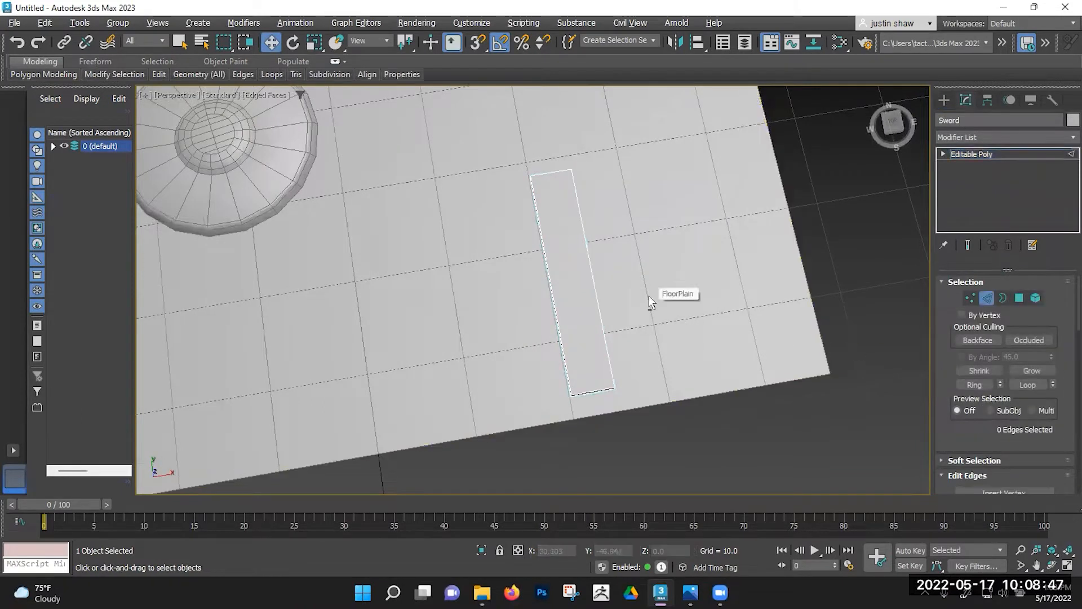
pyautogui.keyDown('alt'); pyautogui.moveTo(652, 297); pyautogui.dragTo(635, 314, button='middle'); pyautogui.keyUp('alt')
pyautogui.doubleClick(570, 418)
pyautogui.keyDown('alt'); pyautogui.moveTo(571, 418); pyautogui.dragTo(633, 319, button='middle'); pyautogui.keyUp('alt')
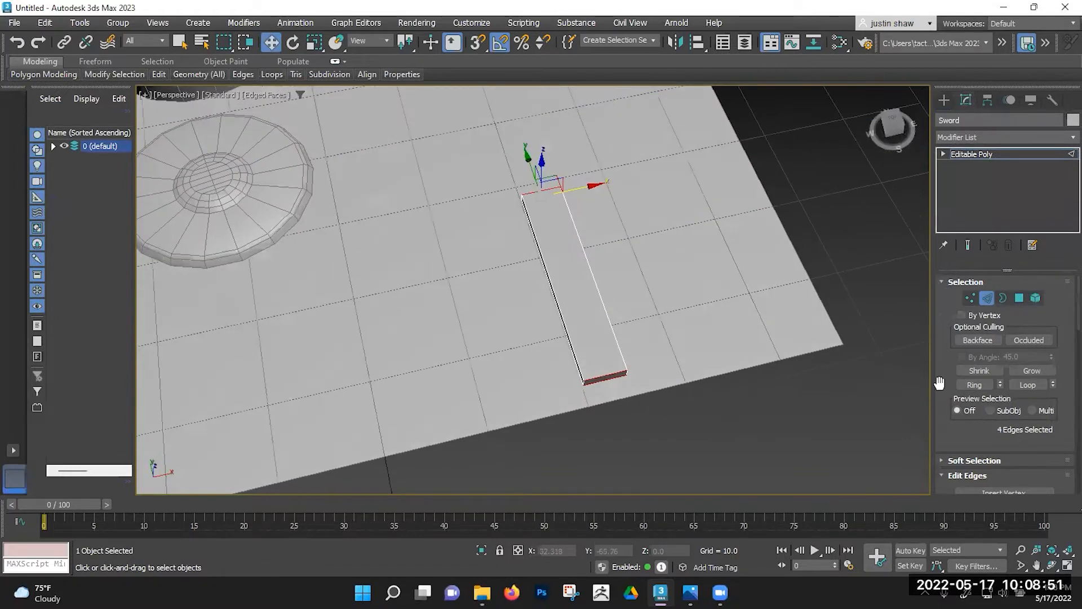
pyautogui.scroll(-5, 939, 384)
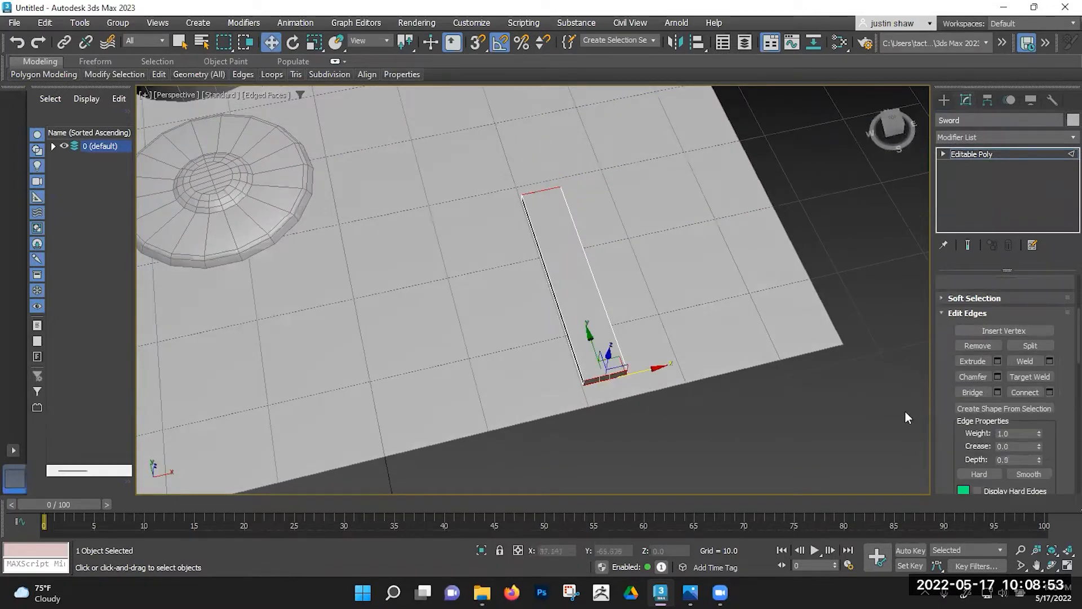
pyautogui.click(1019, 391)
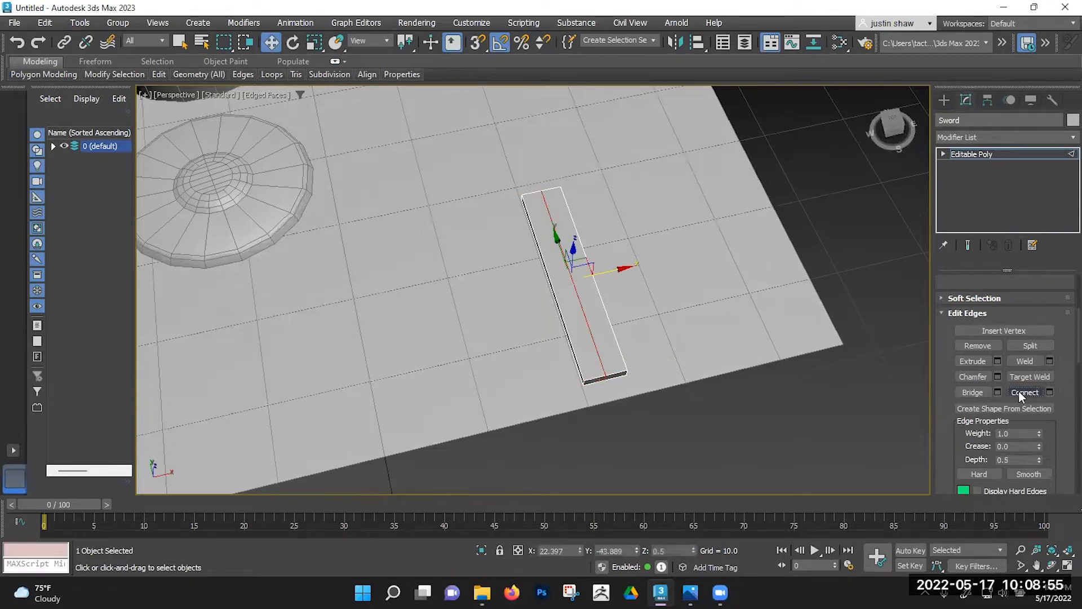
# Step: Move the middle vertices at the sword's far end outward along its length to form a pointed tip
pyautogui.keyDown('alt'); pyautogui.moveTo(600, 316); pyautogui.dragTo(589, 394, button='middle'); pyautogui.keyUp('alt')
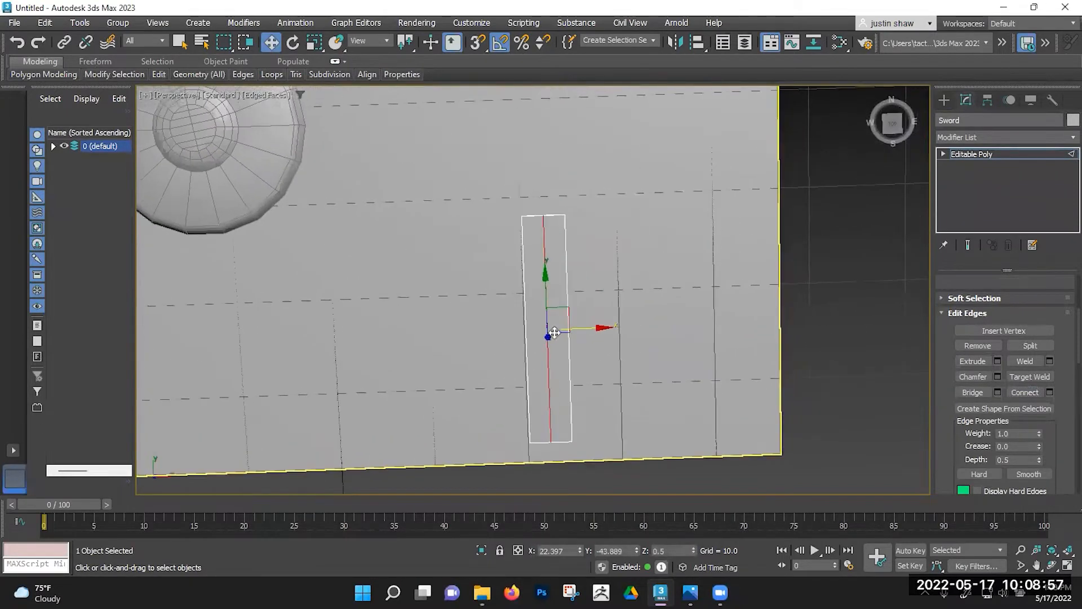
pyautogui.scroll(5, 519, 243)
pyautogui.press('1')
pyautogui.click(541, 210)
pyautogui.moveTo(540, 163); pyautogui.dragTo(540, 106)
# Step: Isolate the sword and bring its pointed end into view
pyautogui.scroll(-4, 525, 243)
pyautogui.keyDown('alt'); pyautogui.moveTo(524, 249); pyautogui.dragTo(600, 203, button='middle'); pyautogui.keyUp('alt')
pyautogui.hotkey('alt', 'q')
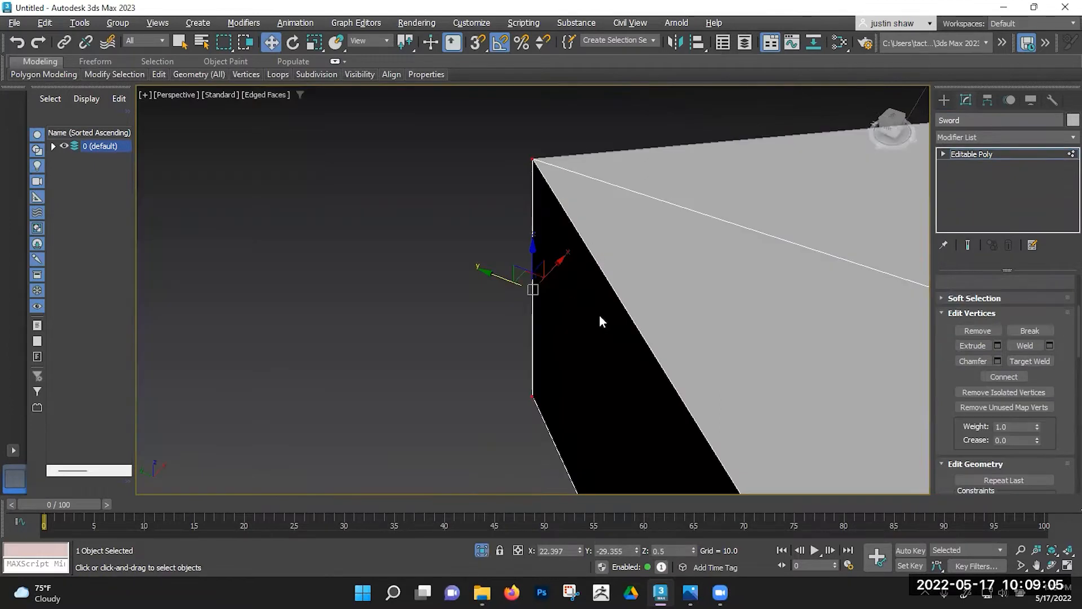
pyautogui.scroll(-5, 602, 322)
pyautogui.moveTo(604, 326); pyautogui.dragTo(489, 273, button='middle')
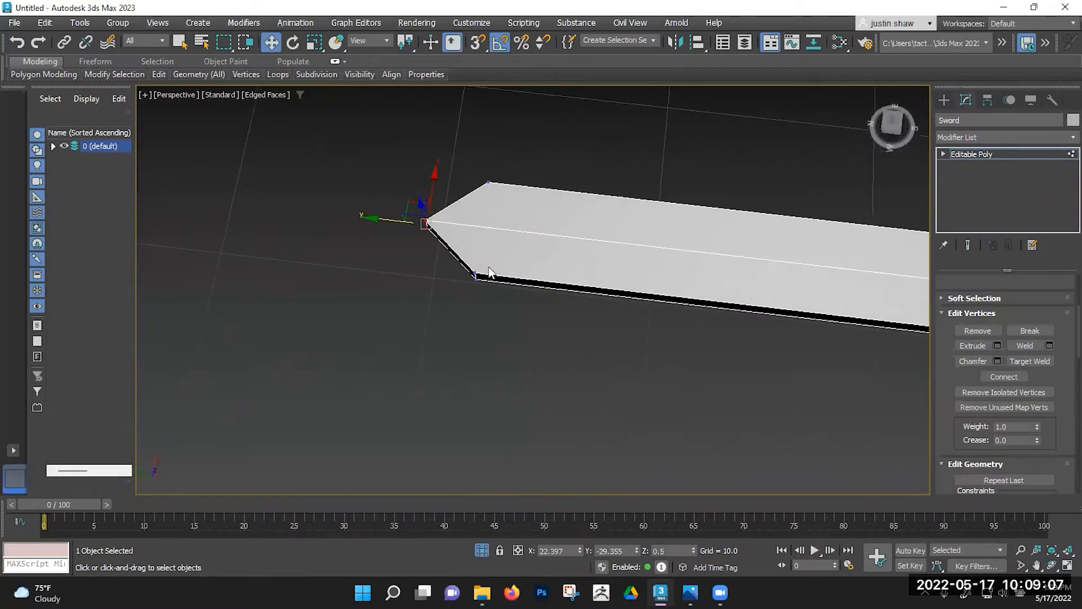
# Step: Cut an edge across the sword's face at the base of the tip, between the two outer corner vertices
pyautogui.press('q')
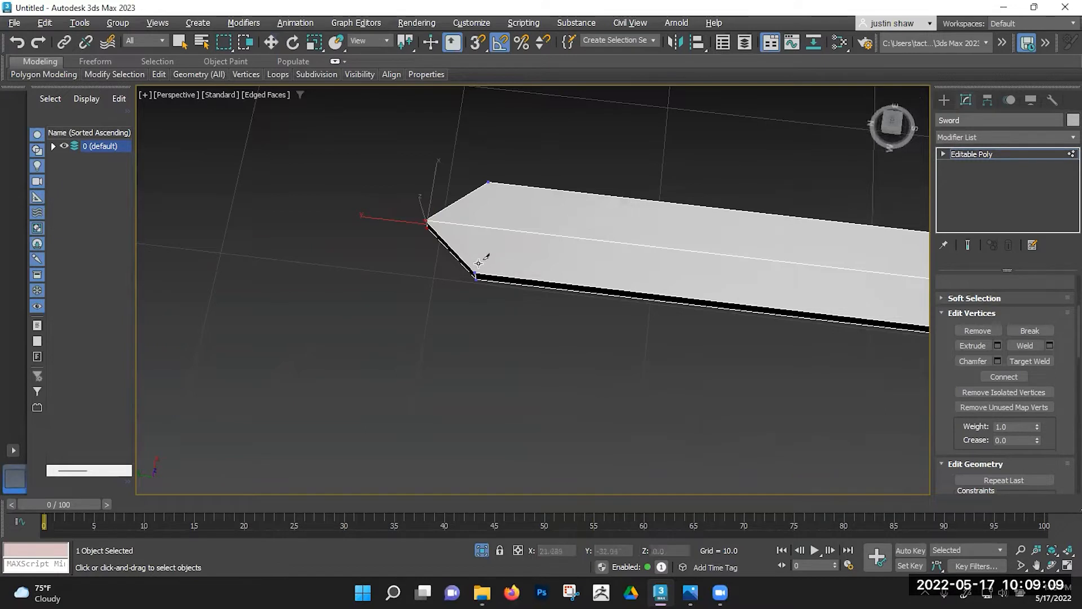
pyautogui.scroll(3, 471, 275)
pyautogui.click(469, 277)
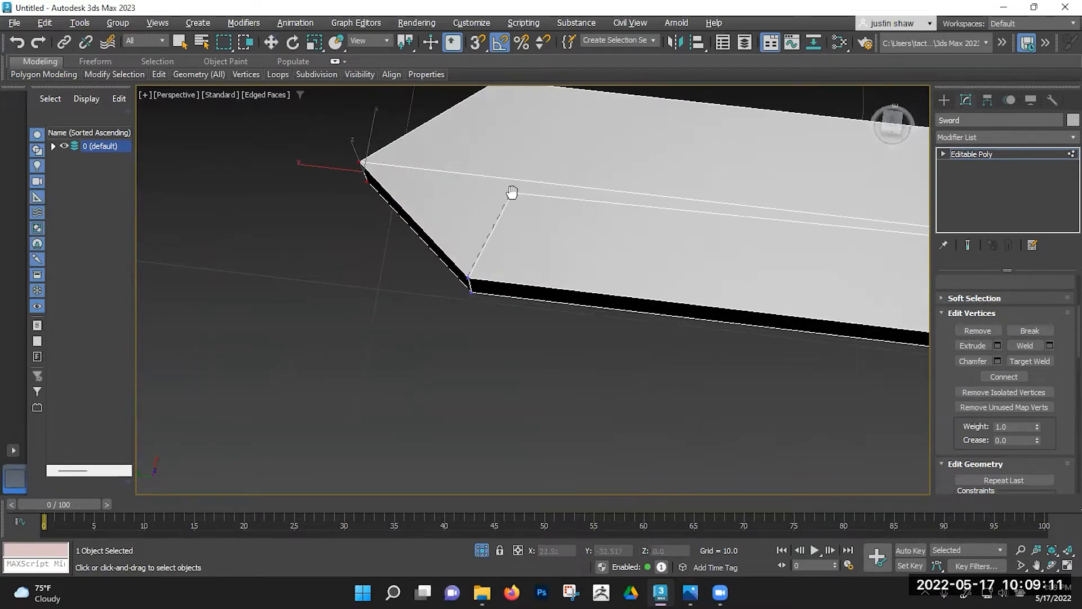
pyautogui.moveTo(505, 97); pyautogui.dragTo(495, 217, button='middle')
pyautogui.keyDown('alt'); pyautogui.moveTo(522, 282); pyautogui.dragTo(523, 241, button='middle'); pyautogui.keyUp('alt')
pyautogui.click(486, 196)
pyautogui.moveTo(486, 385); pyautogui.dragTo(490, 303, button='middle')
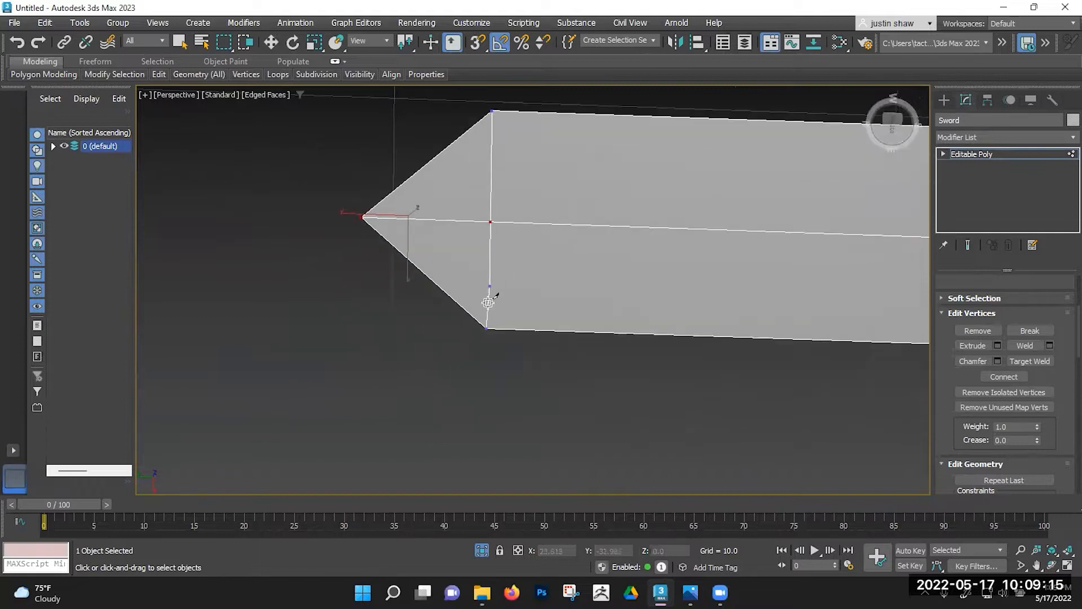
pyautogui.rightClick(532, 250)
pyautogui.rightClick(539, 251)
# Step: Select the row of vertices across the base of the sword's tip and scale them outward along X
pyautogui.scroll(-5, 541, 251)
pyautogui.keyDown('alt'); pyautogui.moveTo(597, 252); pyautogui.dragTo(609, 338, button='middle'); pyautogui.keyUp('alt')
pyautogui.keyDown('alt'); pyautogui.moveTo(517, 285); pyautogui.dragTo(505, 329, button='middle'); pyautogui.keyUp('alt')
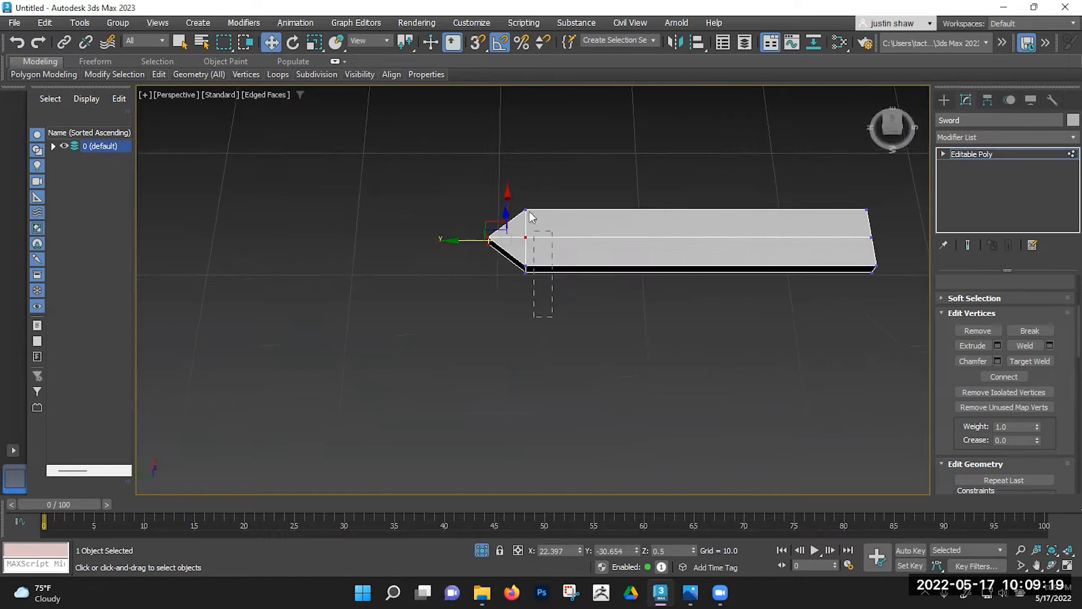
pyautogui.keyDown('alt'); pyautogui.moveTo(518, 183); pyautogui.dragTo(491, 275, button='middle'); pyautogui.keyUp('alt')
pyautogui.press('r')
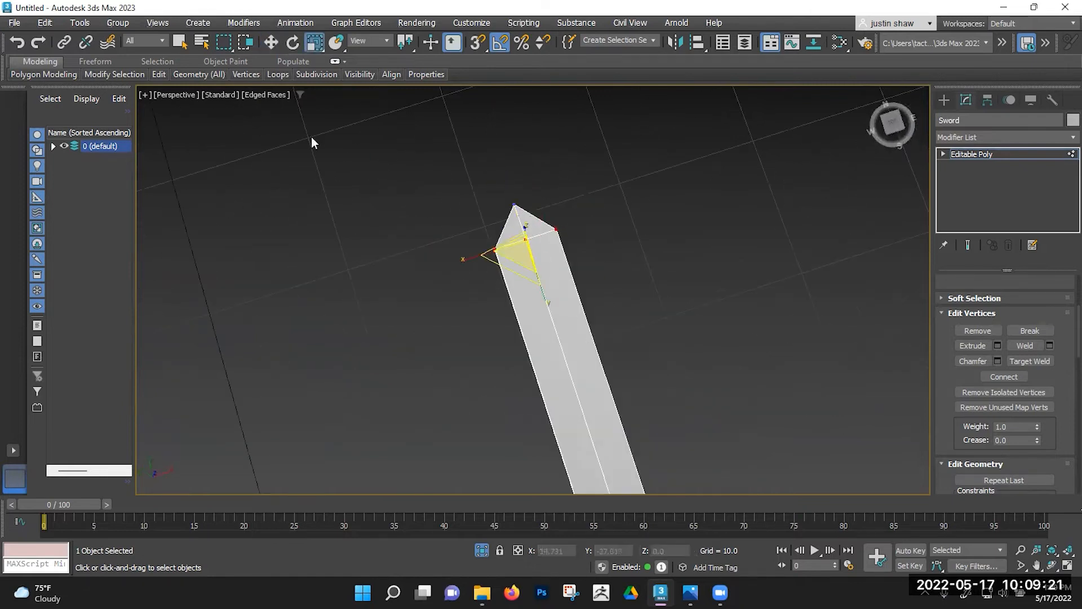
pyautogui.moveTo(459, 256); pyautogui.dragTo(435, 265)
pyautogui.keyDown('alt'); pyautogui.moveTo(435, 265); pyautogui.dragTo(578, 252, button='middle'); pyautogui.keyUp('alt')
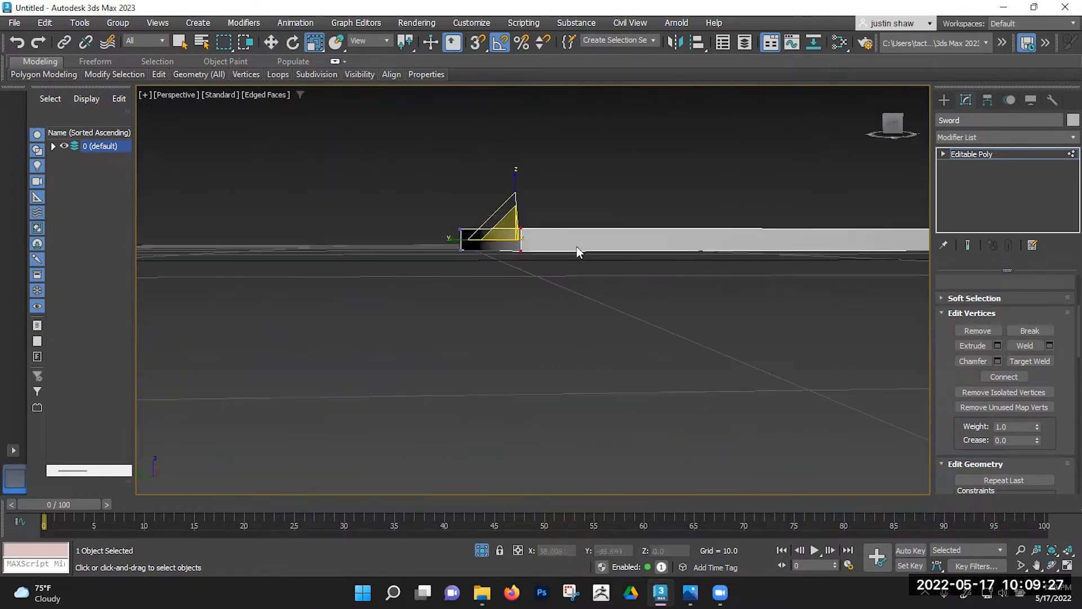
# Step: Select the short vertical edges around the sword's thickness and connect them with an edge loop running around its sides
pyautogui.press('2')
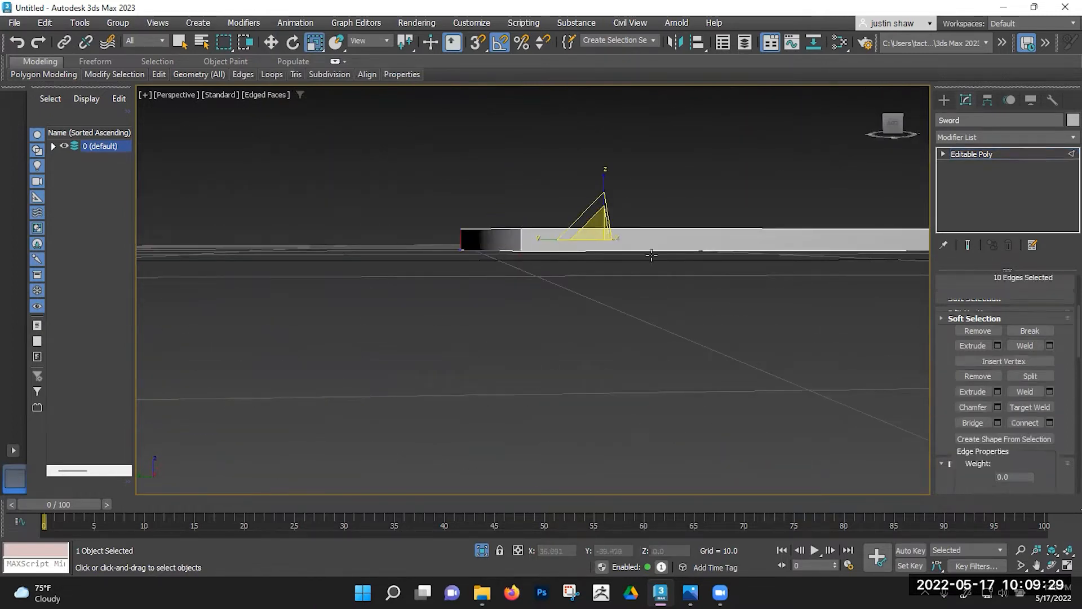
pyautogui.click(445, 243)
pyautogui.click(518, 239)
pyautogui.keyDown('alt'); pyautogui.moveTo(537, 268); pyautogui.dragTo(500, 313, button='middle'); pyautogui.keyUp('alt')
pyautogui.scroll(3, 951, 386)
pyautogui.scroll(3, 952, 386)
pyautogui.click(973, 389)
pyautogui.scroll(-2, 936, 367)
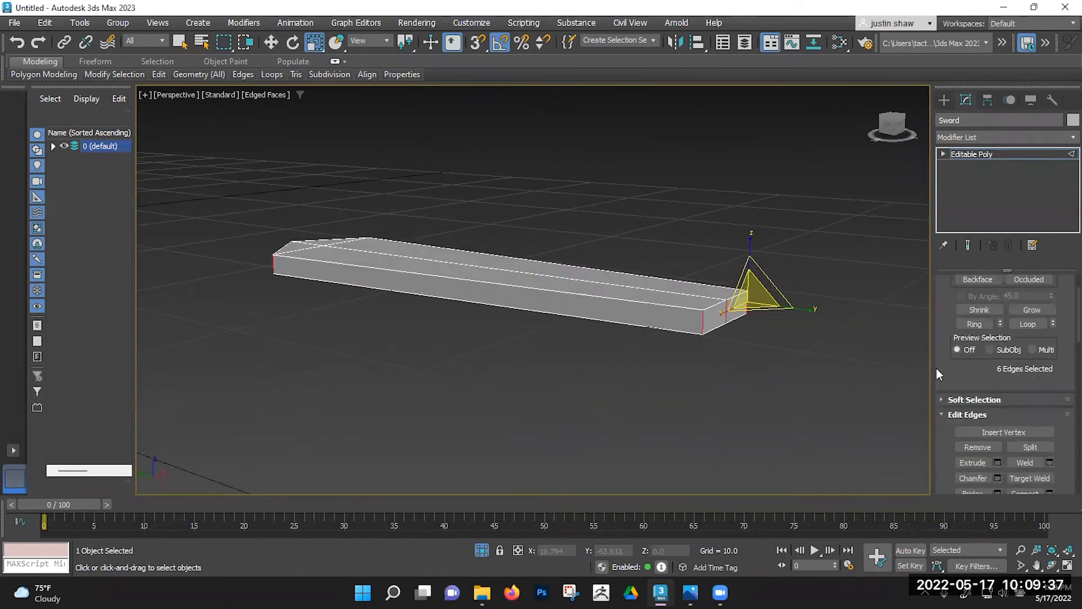
pyautogui.scroll(-3, 935, 368)
pyautogui.click(1023, 432)
# Step: Select the two long mid-height edges on opposite sides of the sword blade
pyautogui.keyDown('alt'); pyautogui.moveTo(508, 293); pyautogui.dragTo(512, 248, button='middle'); pyautogui.keyUp('alt')
pyautogui.press('w')
pyautogui.click(512, 300)
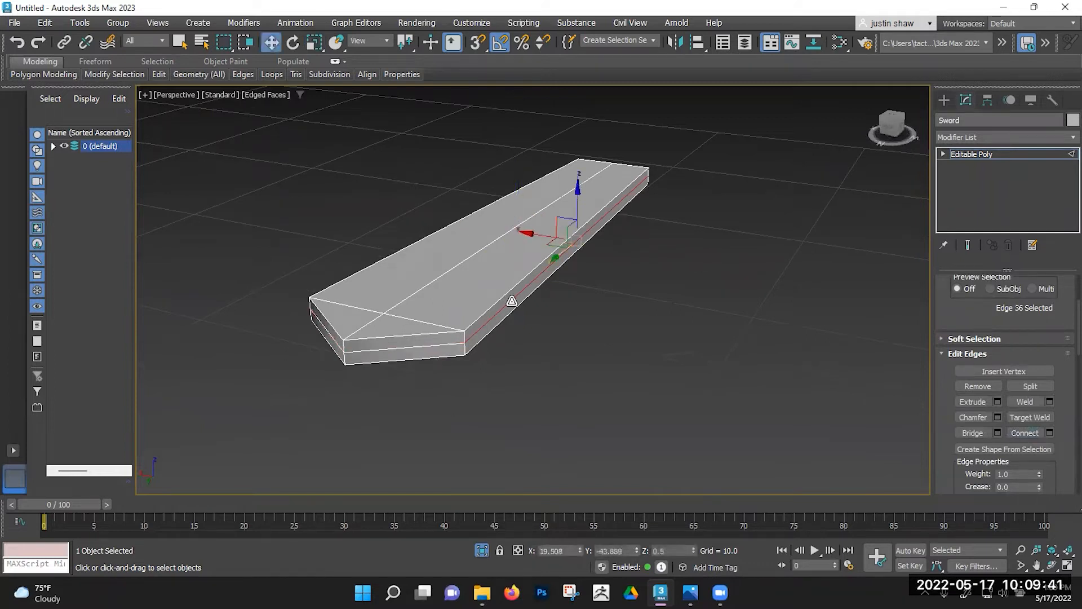
pyautogui.moveTo(538, 233); pyautogui.dragTo(551, 234)
pyautogui.keyDown('alt'); pyautogui.moveTo(467, 274); pyautogui.dragTo(413, 65, button='middle'); pyautogui.keyUp('alt')
pyautogui.click(526, 290)
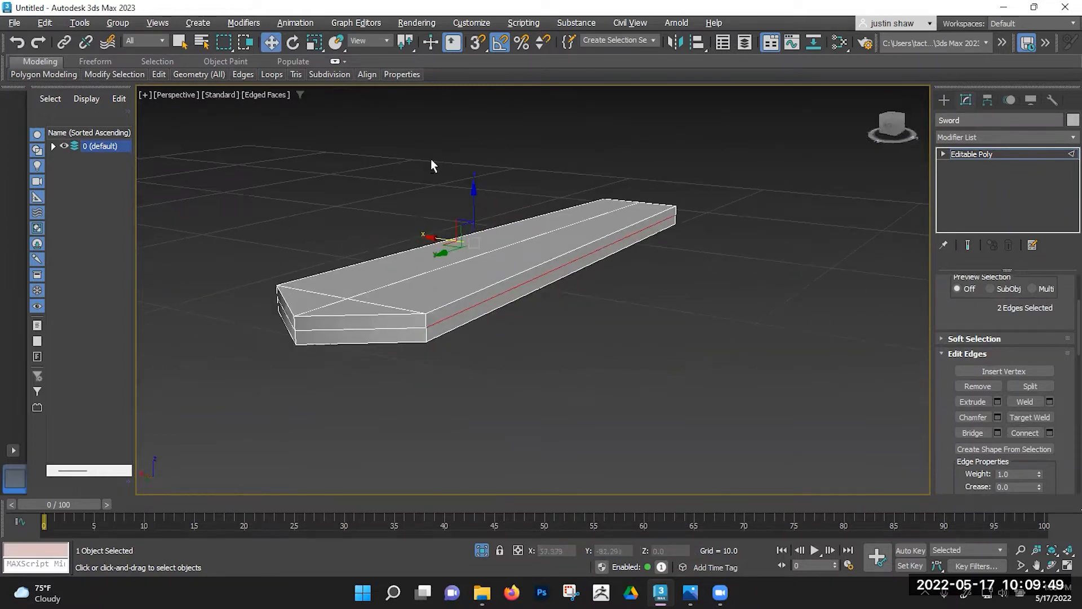
# Step: Try moving the two long side edges along X with different transform centers, and undo the moves
pyautogui.scroll(5, 437, 215)
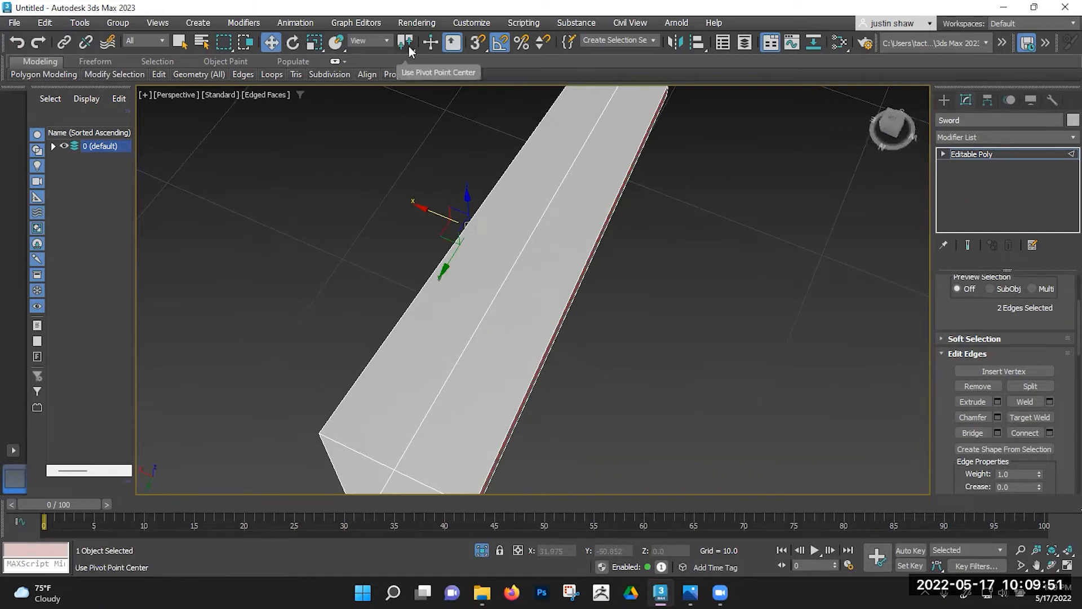
pyautogui.moveTo(425, 208); pyautogui.dragTo(364, 182)
pyautogui.keyDown('alt'); pyautogui.moveTo(473, 291); pyautogui.dragTo(493, 247, button='middle'); pyautogui.keyUp('alt')
pyautogui.hotkey('ctrl', 'z')
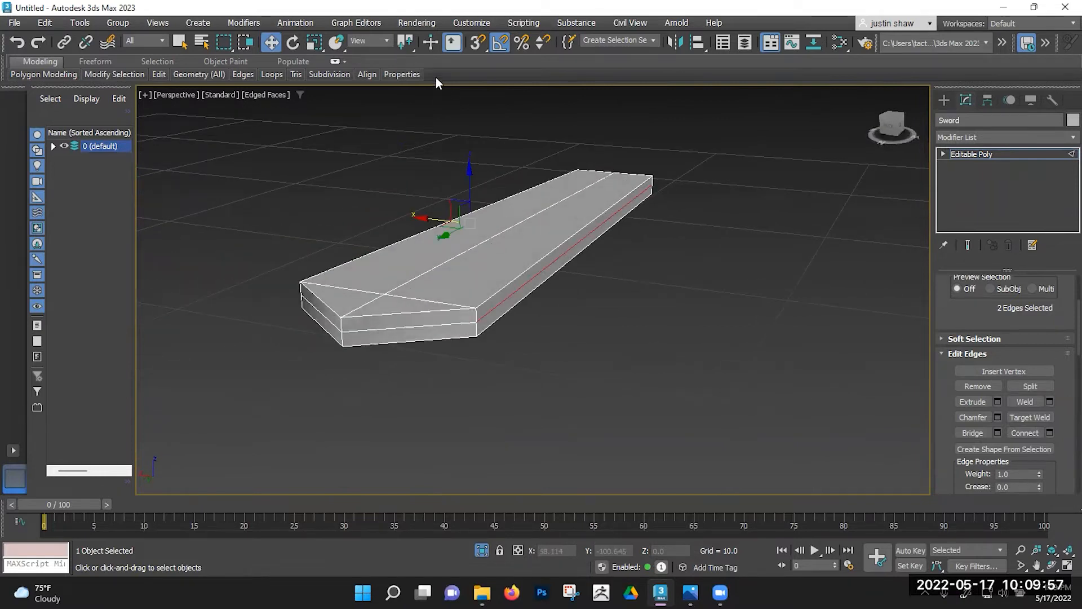
pyautogui.click(407, 46)
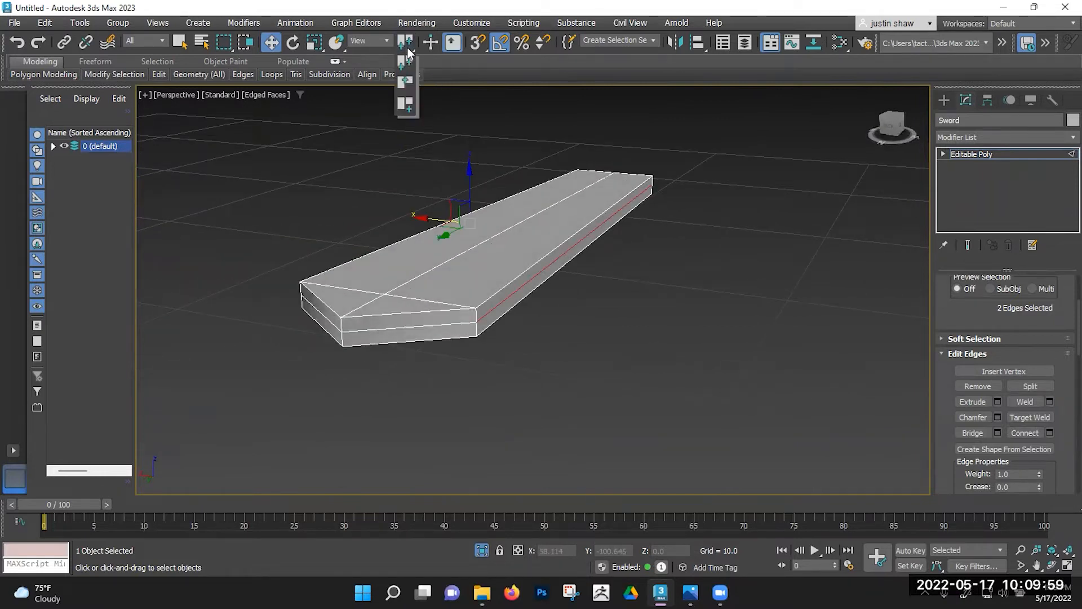
pyautogui.click(407, 85)
pyautogui.moveTo(518, 186)
pyautogui.keyDown('alt'); pyautogui.mouseDown(button='middle')
pyautogui.moveTo(541, 189)
pyautogui.moveTo(525, 189)
pyautogui.mouseUp(button='middle'); pyautogui.keyUp('alt')
pyautogui.moveTo(491, 228); pyautogui.dragTo(516, 234)
pyautogui.hotkey('ctrl', 'z')
# Step: Scale the two long side edges outward along X about their selection center to bevel the blade into sharp edges
pyautogui.press('r')
pyautogui.keyDown('alt'); pyautogui.moveTo(516, 234); pyautogui.dragTo(762, 223, button='middle'); pyautogui.keyUp('alt')
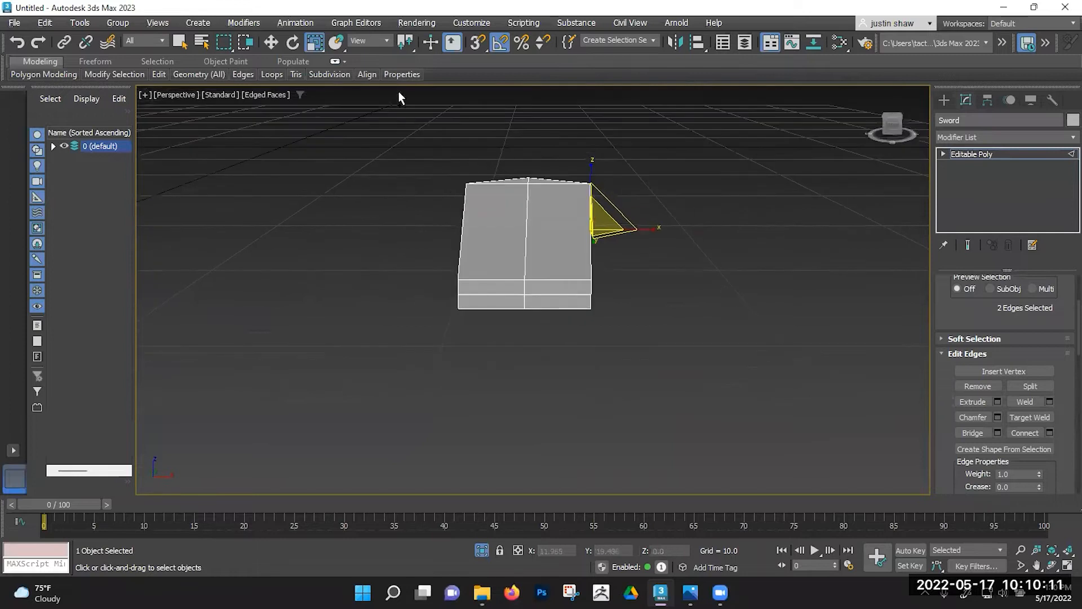
pyautogui.click(407, 46)
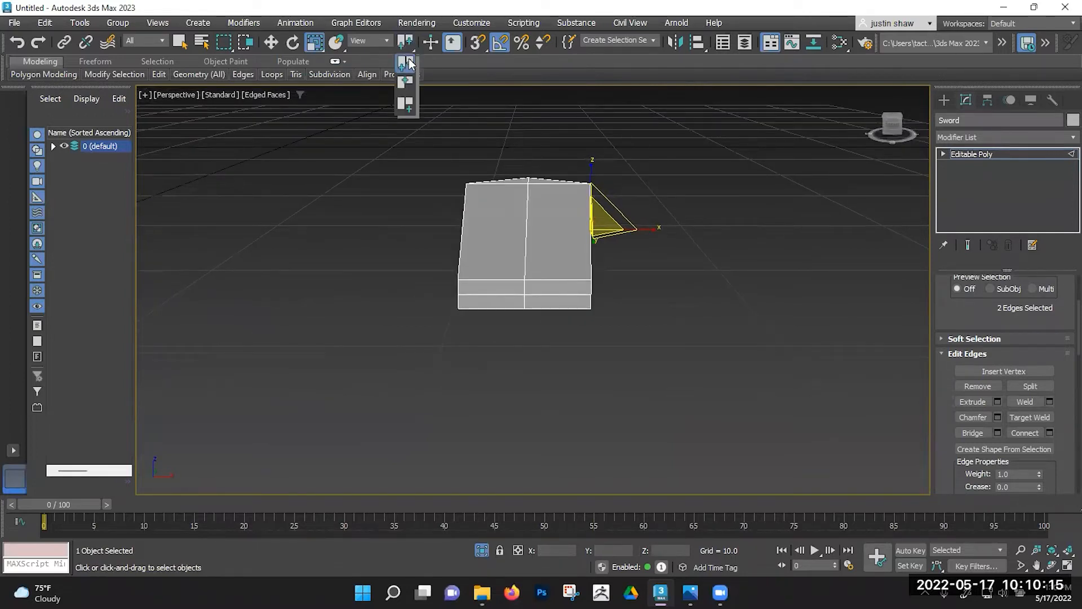
pyautogui.click(410, 63)
pyautogui.keyDown('alt'); pyautogui.moveTo(553, 187); pyautogui.dragTo(512, 197, button='middle'); pyautogui.keyUp('alt')
pyautogui.click(407, 45)
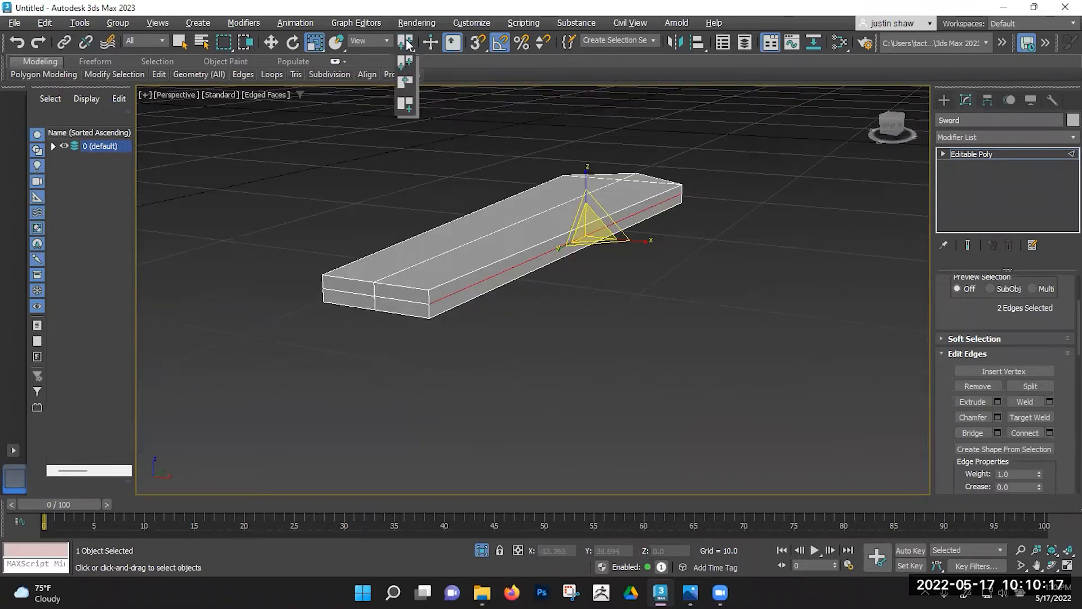
pyautogui.click(407, 45)
pyautogui.click(410, 87)
pyautogui.moveTo(553, 240); pyautogui.dragTo(592, 234)
pyautogui.keyDown('alt'); pyautogui.moveTo(592, 234); pyautogui.dragTo(465, 312, button='middle'); pyautogui.keyUp('alt')
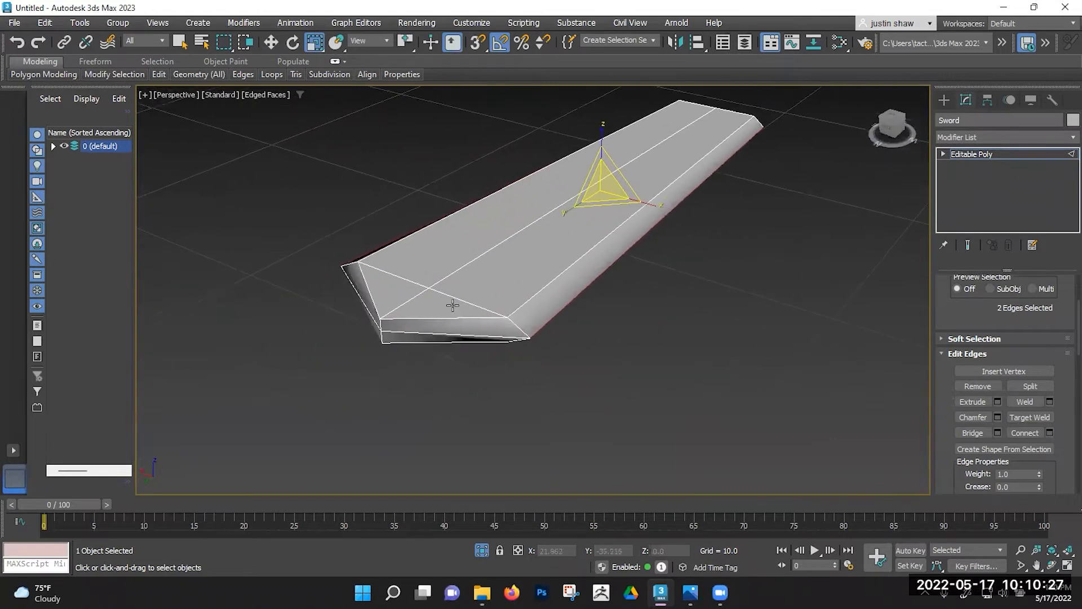
# Step: Move the mid-height vertex at the sword's tip outward along Y to sharpen the point
pyautogui.press('1')
pyautogui.click(381, 333)
pyautogui.press('w')
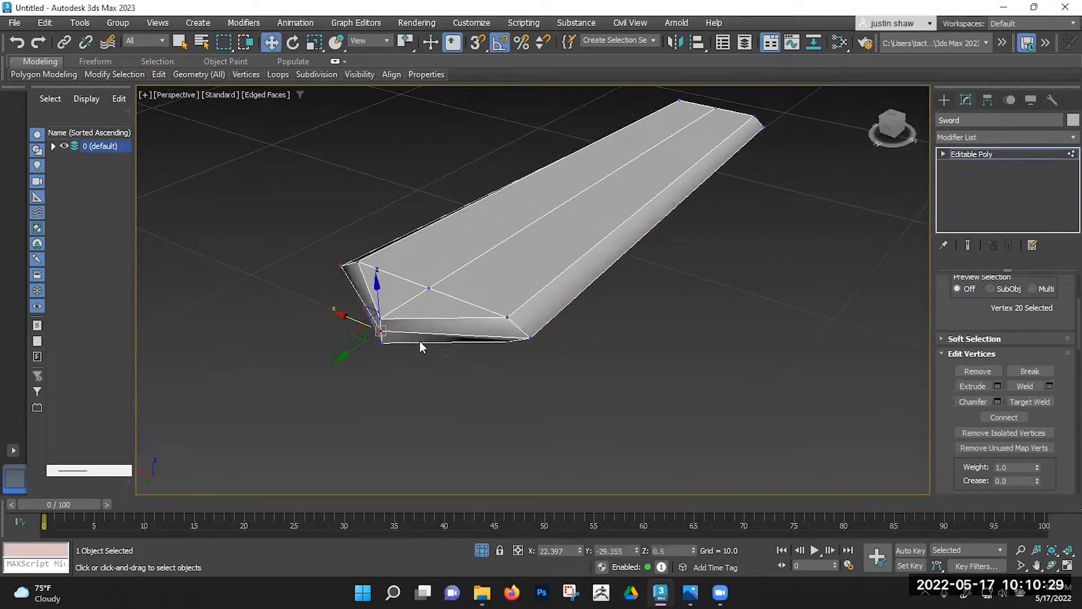
pyautogui.keyDown('alt'); pyautogui.moveTo(422, 346); pyautogui.dragTo(426, 352, button='middle'); pyautogui.keyUp('alt')
pyautogui.keyDown('alt'); pyautogui.moveTo(352, 348); pyautogui.dragTo(292, 367, button='middle'); pyautogui.keyUp('alt')
pyautogui.scroll(5, 379, 355)
pyautogui.scroll(-6, 379, 355)
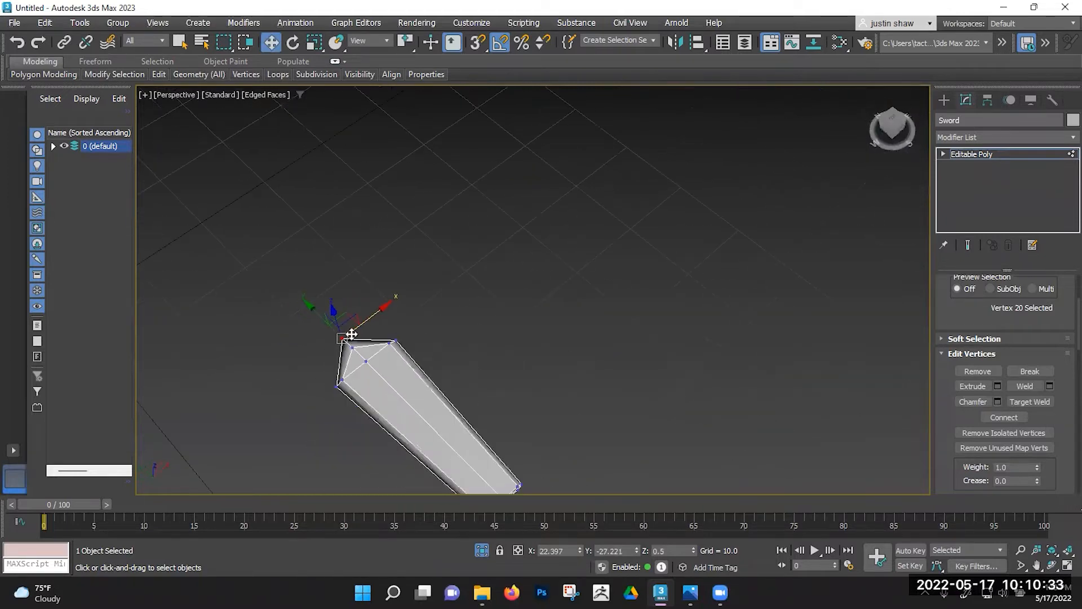
pyautogui.keyDown('alt'); pyautogui.moveTo(356, 339); pyautogui.dragTo(463, 485, button='middle'); pyautogui.keyUp('alt')
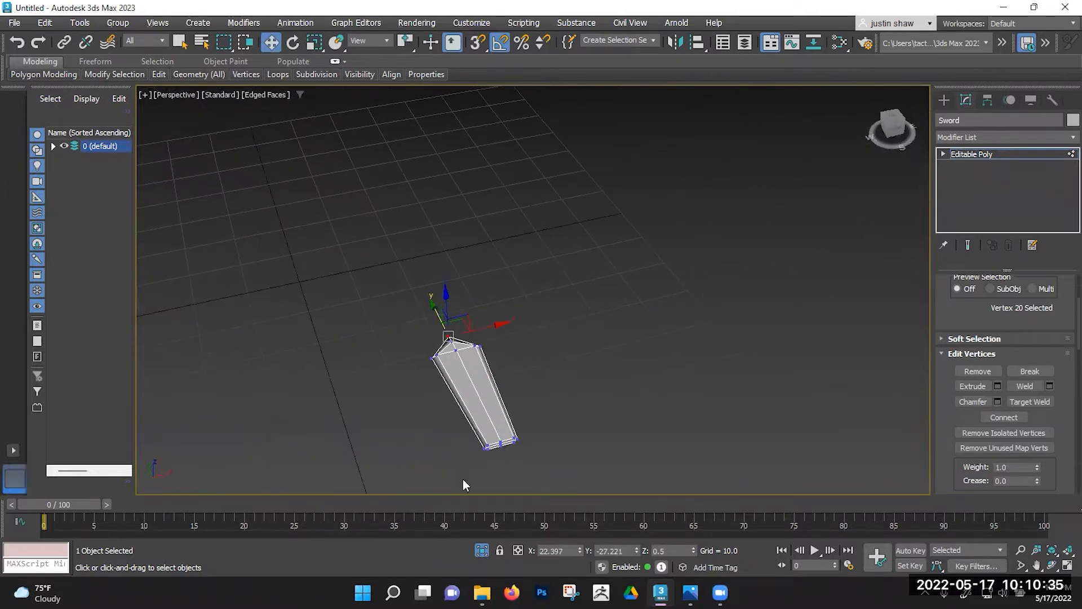
# Step: Exit isolation of the sword, examine the sword in the reference image, and leave vertex editing
pyautogui.click(482, 551)
pyautogui.keyDown('alt'); pyautogui.moveTo(415, 302); pyautogui.dragTo(311, 356, button='middle'); pyautogui.keyUp('alt')
pyautogui.scroll(7, 316, 327)
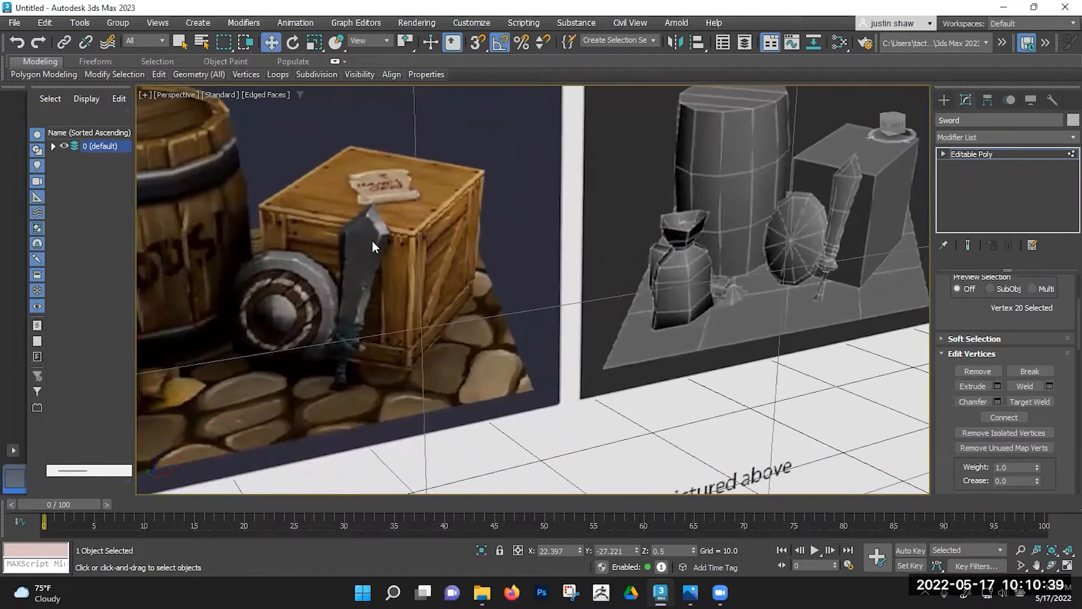
pyautogui.scroll(-5, 378, 310)
pyautogui.keyDown('alt'); pyautogui.moveTo(390, 304); pyautogui.dragTo(323, 275, button='middle'); pyautogui.keyUp('alt')
pyautogui.click(323, 275)
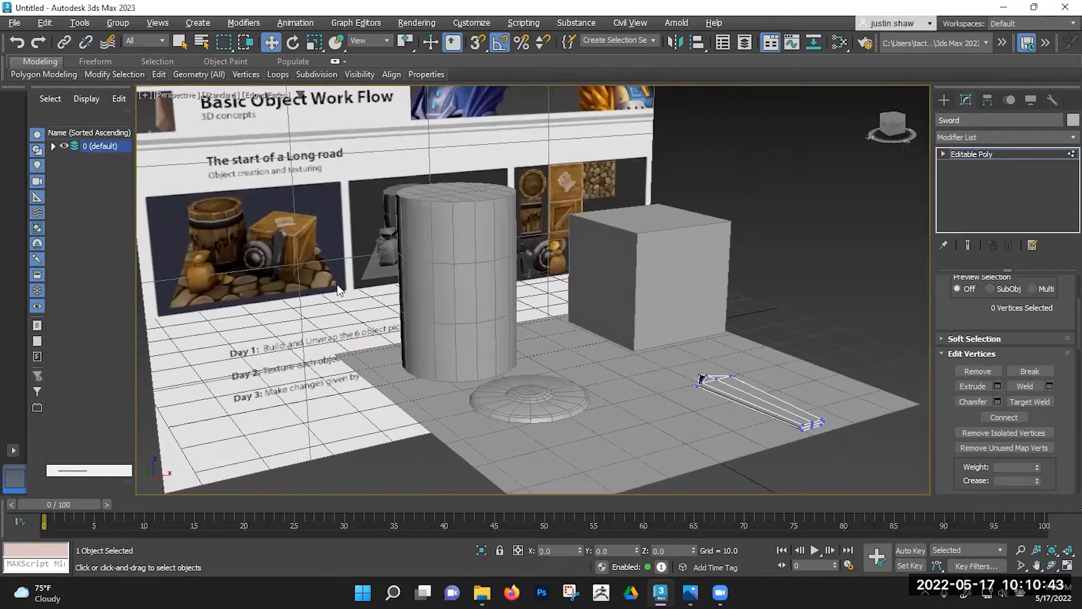
pyautogui.scroll(-5, 337, 290)
pyautogui.press('1')
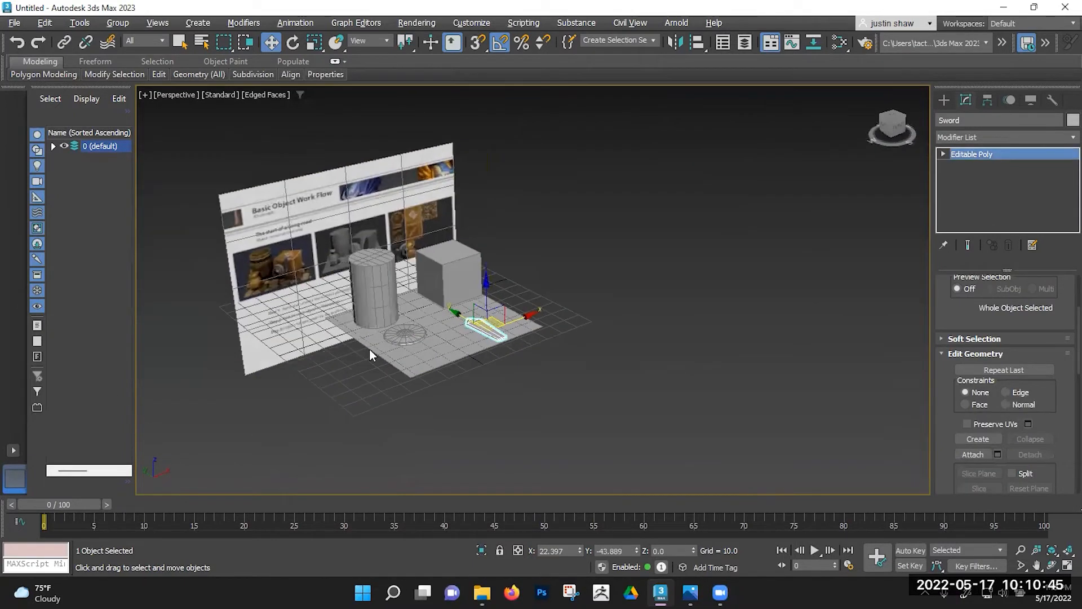
# Step: Clone the reference image plane as one copy, placed along Y on the opposite side of the props
pyautogui.click(365, 375)
pyautogui.click(303, 261)
pyautogui.keyDown('alt'); pyautogui.moveTo(302, 261); pyautogui.dragTo(346, 240, button='middle'); pyautogui.keyUp('alt')
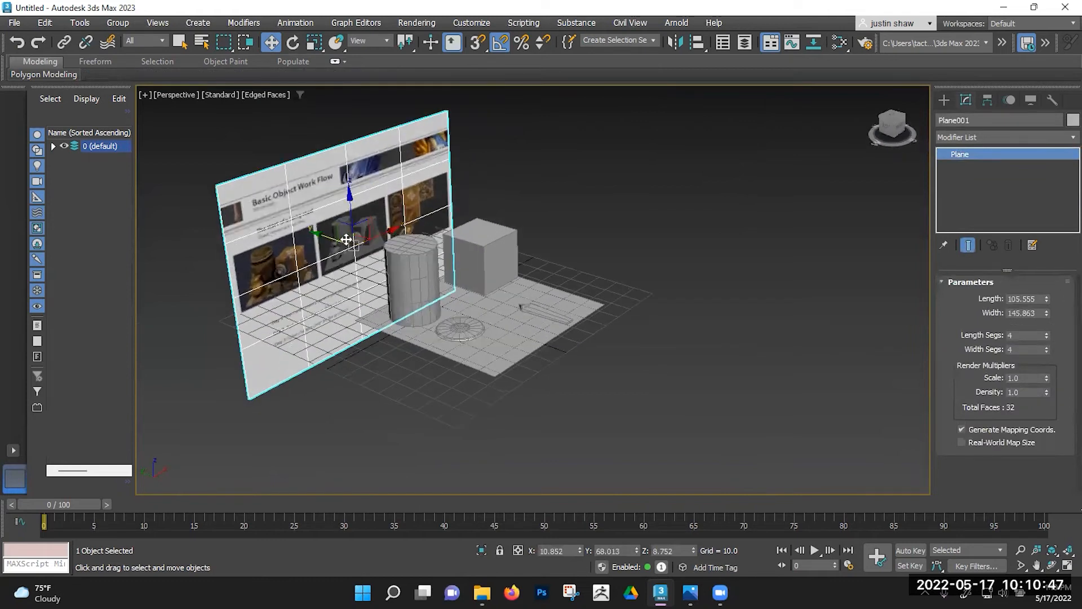
pyautogui.keyDown('shift'); pyautogui.moveTo(346, 238); pyautogui.dragTo(551, 308); pyautogui.keyUp('shift')
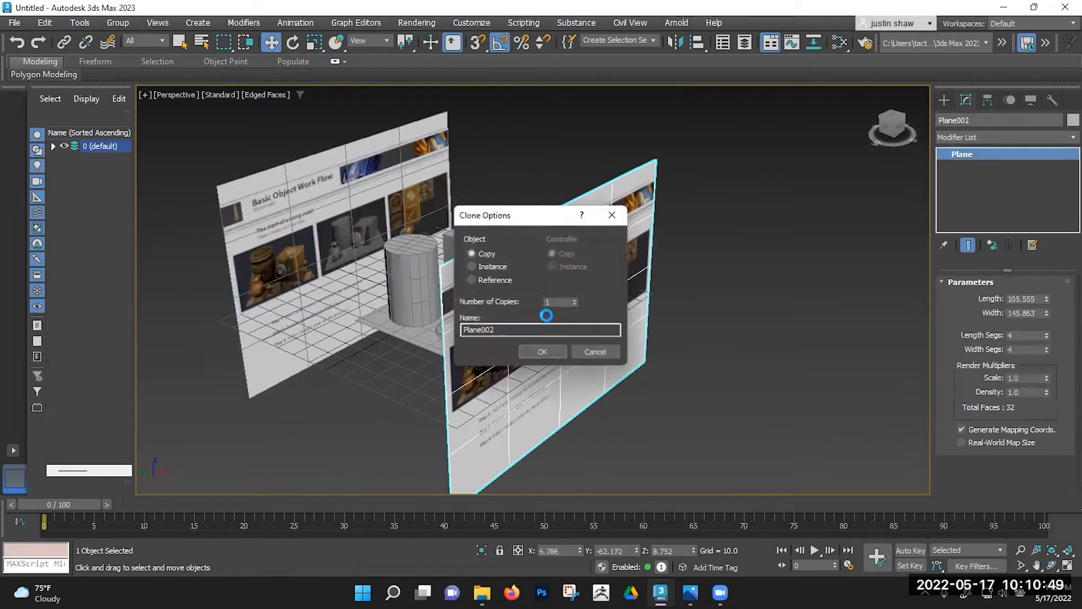
pyautogui.click(544, 353)
# Step: Rotate the copied reference plane about X to 0° so that it lies flat, facing up
pyautogui.press('e')
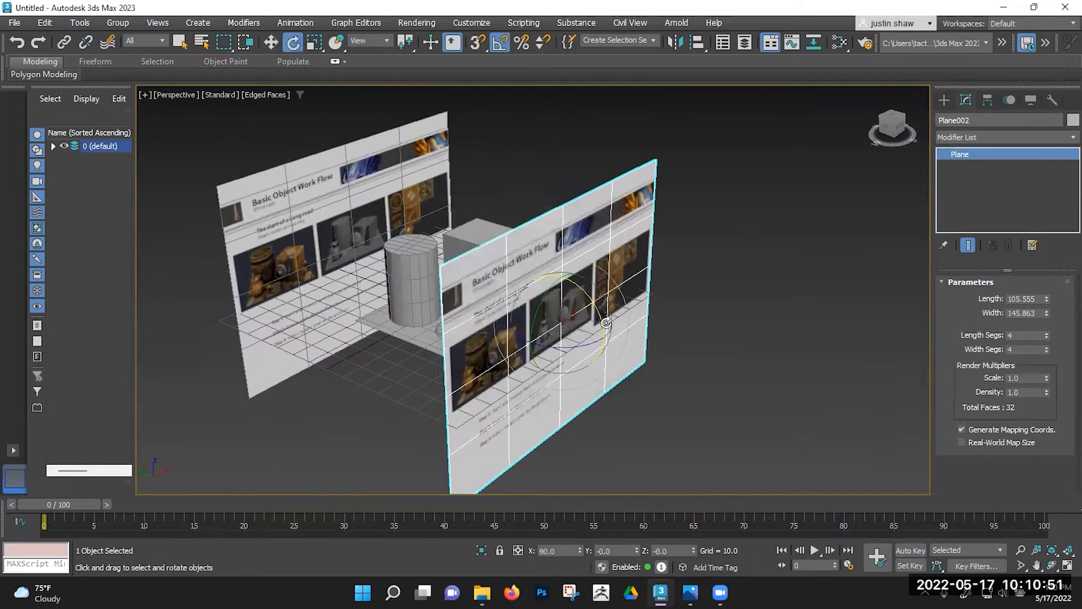
pyautogui.moveTo(601, 312); pyautogui.dragTo(556, 260)
pyautogui.keyDown('alt'); pyautogui.moveTo(556, 261); pyautogui.dragTo(500, 338, button='middle'); pyautogui.keyUp('alt')
pyautogui.scroll(2, 443, 341)
pyautogui.scroll(2, 495, 338)
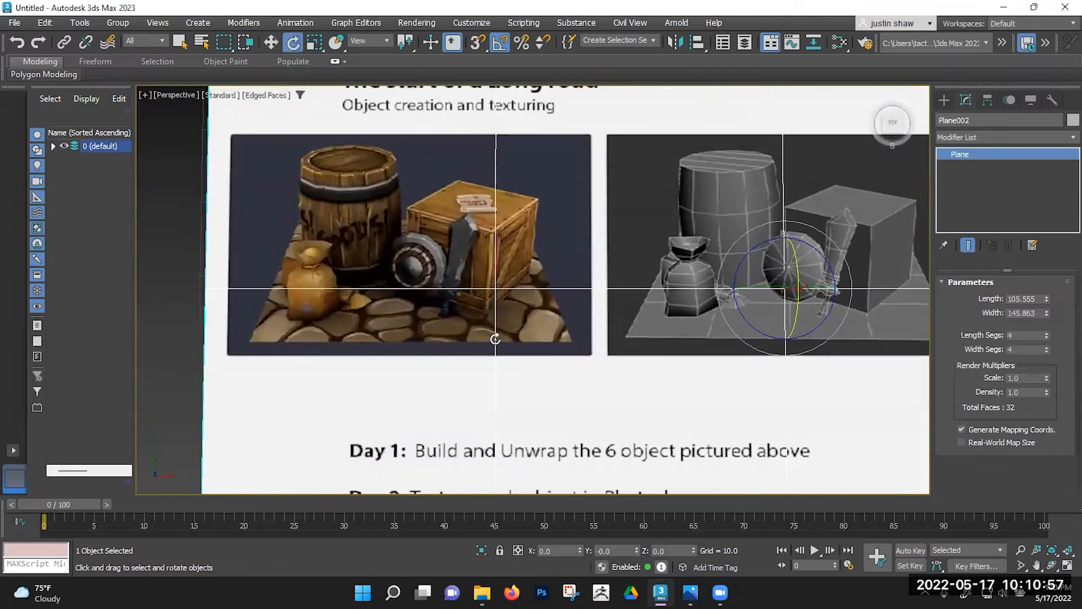
pyautogui.scroll(-2, 308, 152)
pyautogui.moveTo(452, 274); pyautogui.dragTo(465, 291, button='middle')
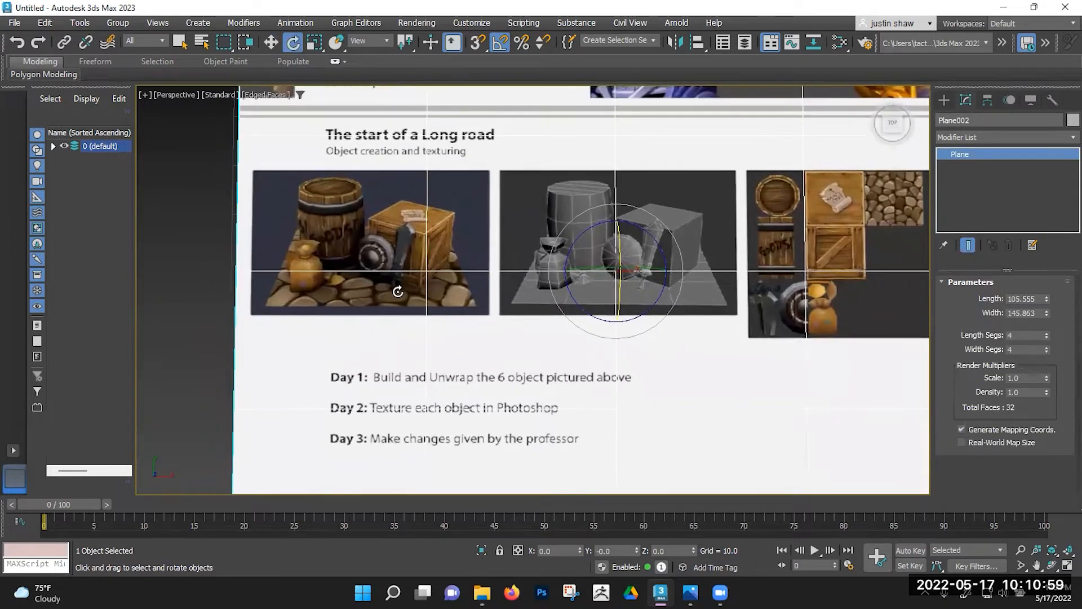
# Step: Convert the copied reference plane to an Editable Poly
pyautogui.rightClick(433, 257)
pyautogui.moveTo(485, 420)
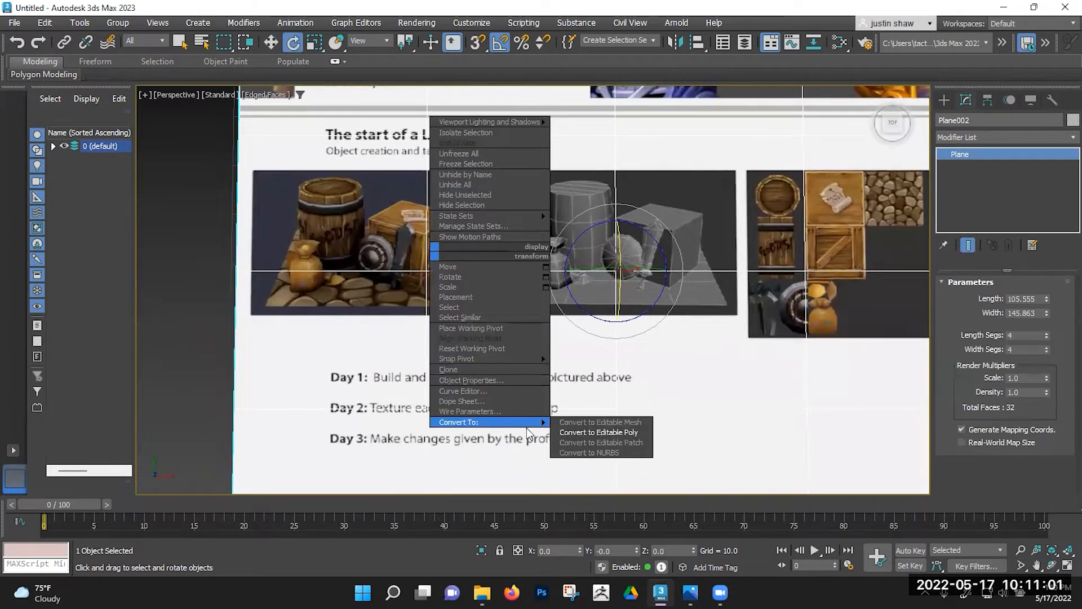
pyautogui.click(583, 429)
# Step: Remove the copied plane's three inner vertical edge loops and its middle horizontal edge loop
pyautogui.press('2')
pyautogui.doubleClick(427, 293)
pyautogui.moveTo(503, 275); pyautogui.dragTo(511, 295, button='middle')
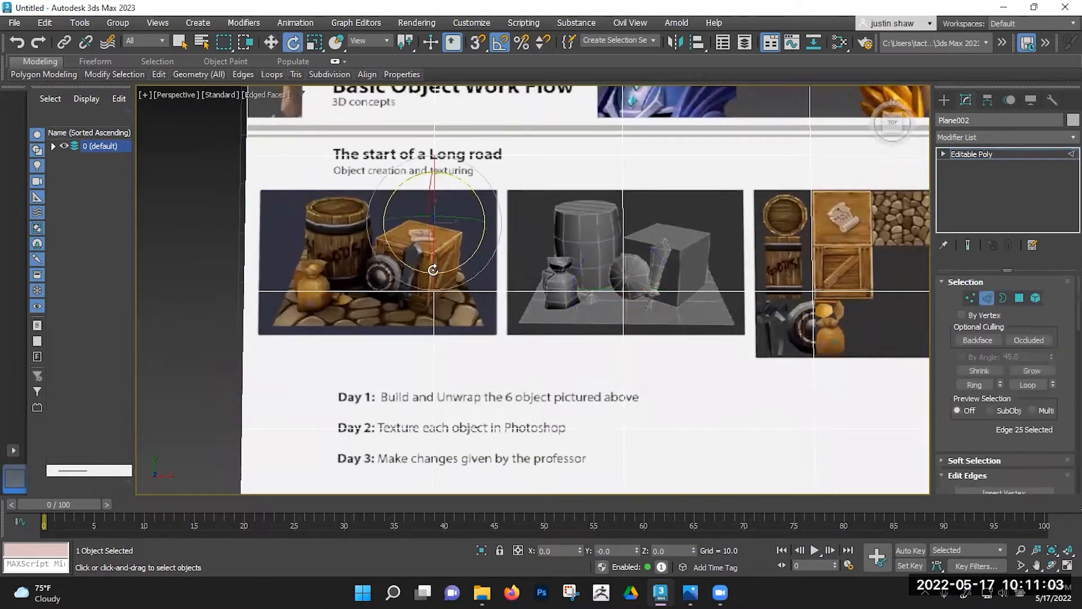
pyautogui.keyDown('ctrl'); pyautogui.doubleClick(511, 292); pyautogui.keyUp('ctrl')
pyautogui.keyDown('ctrl'); pyautogui.doubleClick(621, 250); pyautogui.keyUp('ctrl')
pyautogui.keyDown('ctrl'); pyautogui.doubleClick(812, 243); pyautogui.keyUp('ctrl')
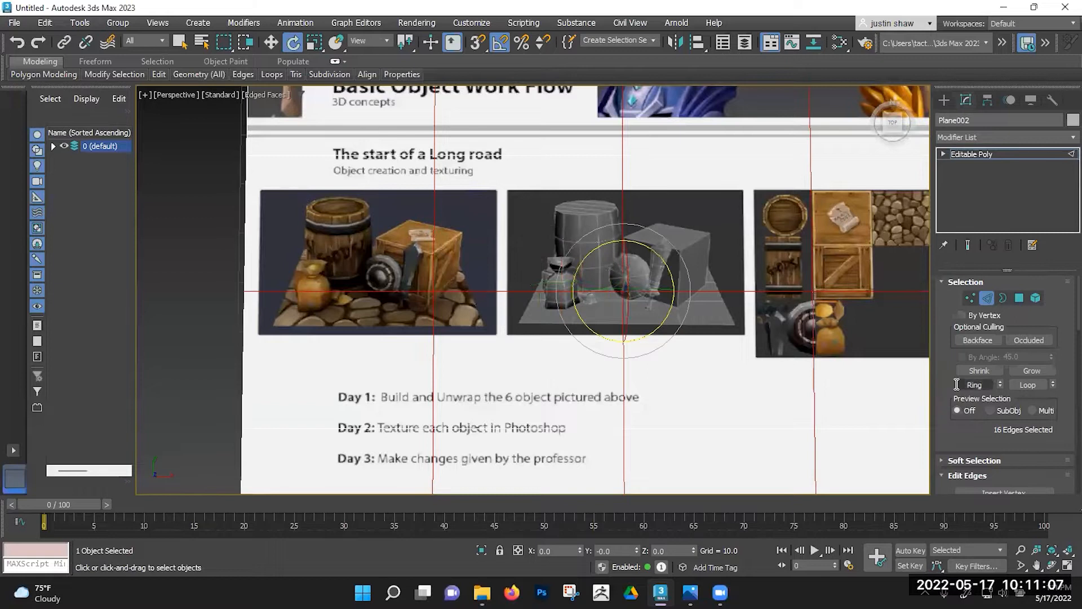
pyautogui.scroll(-5, 959, 383)
pyautogui.click(975, 364)
pyautogui.moveTo(475, 283); pyautogui.dragTo(502, 294, button='middle')
# Step: Cut a rectangle into the copied plane along the border of the textured props picture
pyautogui.press('1')
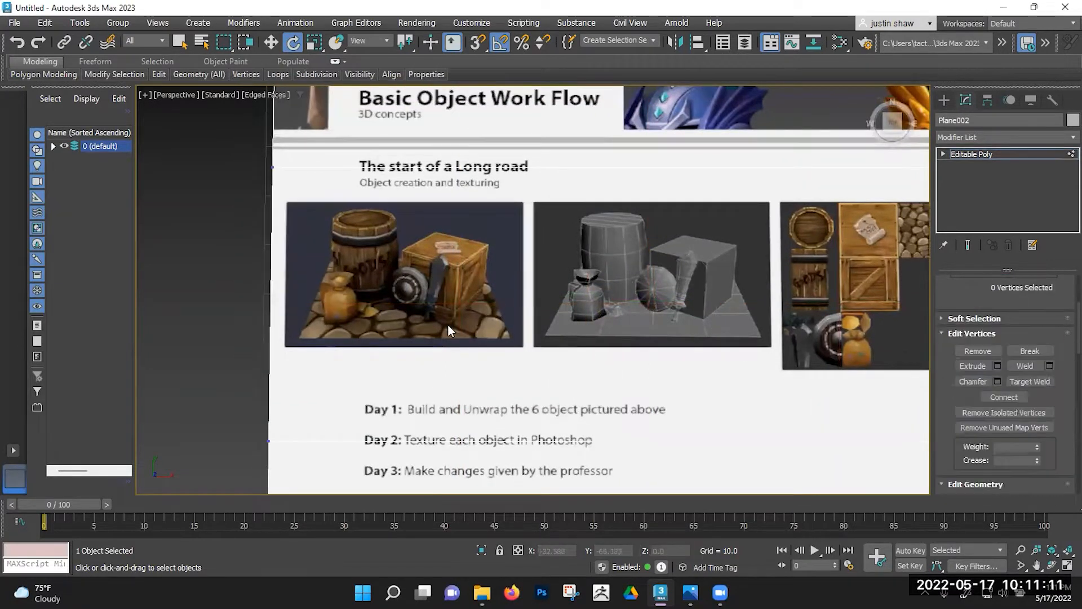
pyautogui.press('q')
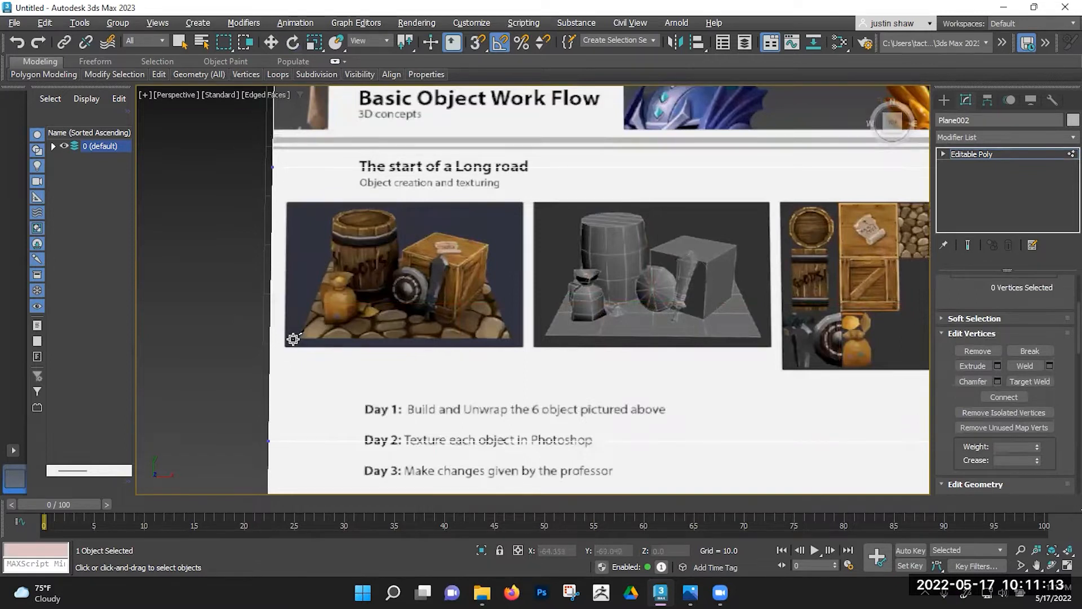
pyautogui.moveTo(522, 203); pyautogui.dragTo(519, 205)
pyautogui.moveTo(288, 203)
pyautogui.mouseDown()
pyautogui.moveTo(304, 207)
pyautogui.moveTo(290, 204)
pyautogui.mouseUp()
pyautogui.moveTo(287, 347); pyautogui.dragTo(285, 344)
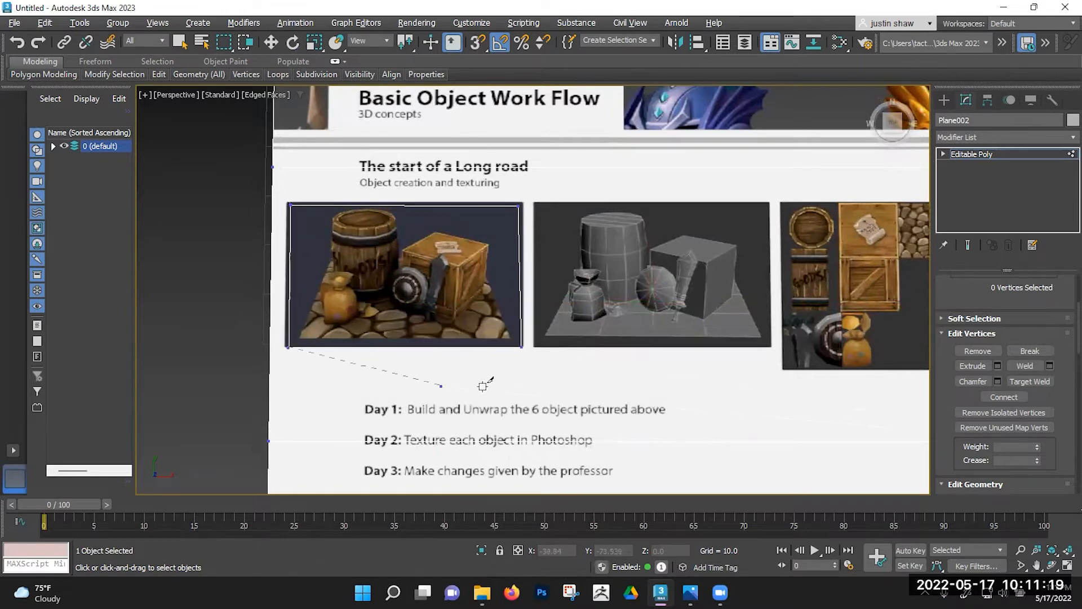
pyautogui.keyDown('alt'); pyautogui.moveTo(328, 332); pyautogui.dragTo(454, 354, button='middle'); pyautogui.keyUp('alt')
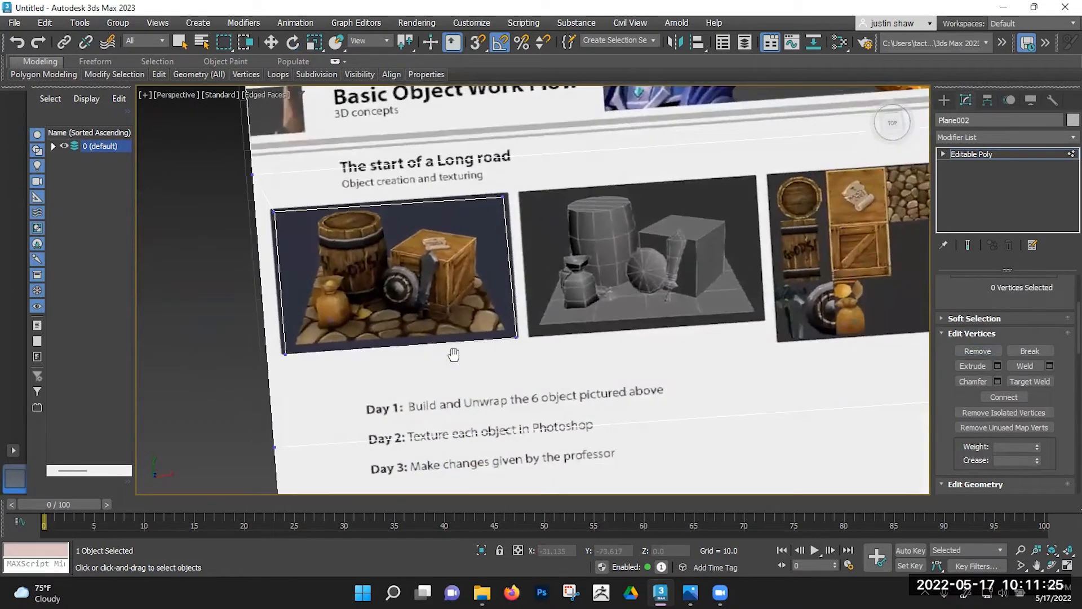
# Step: Select the polygons surrounding the textured props picture and delete them, keeping only the picture's polygon
pyautogui.press('4')
pyautogui.press('e')
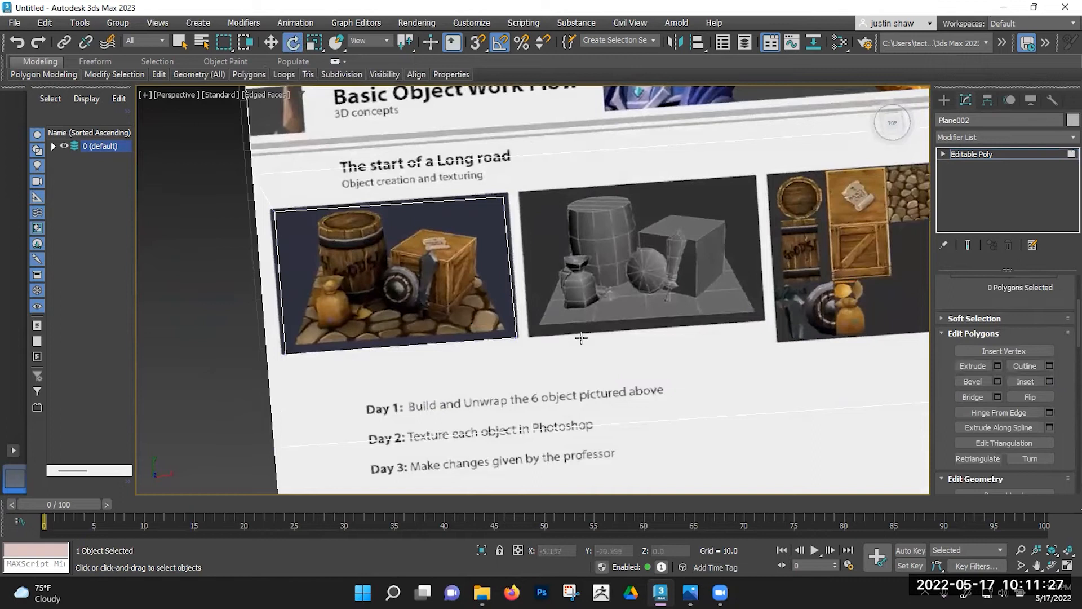
pyautogui.click(536, 189)
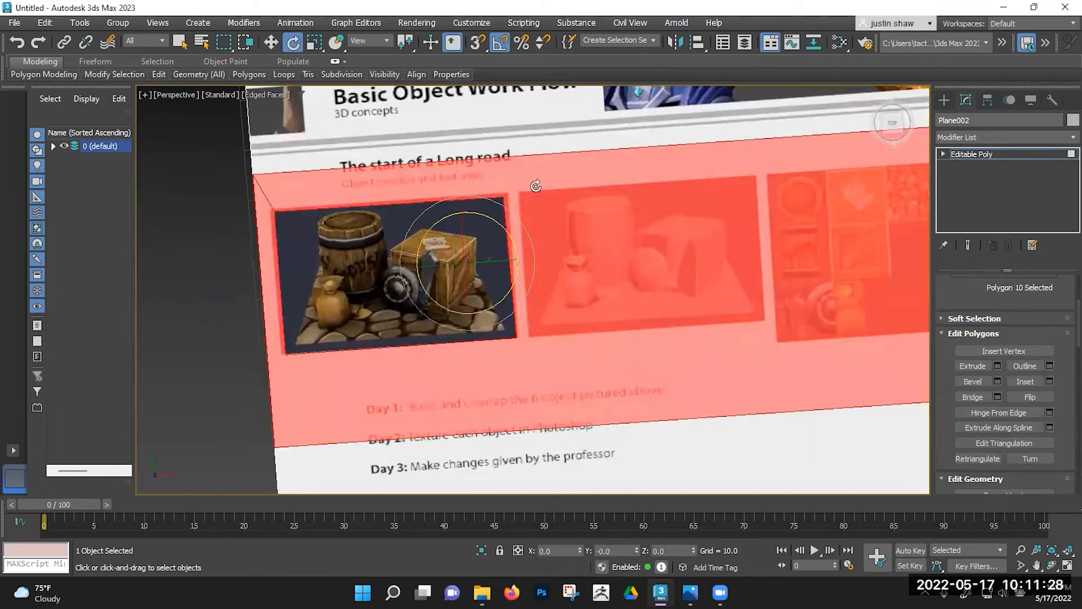
pyautogui.keyDown('ctrl'); pyautogui.click(517, 123); pyautogui.keyUp('ctrl')
pyautogui.scroll(-2, 551, 198)
pyautogui.keyDown('alt'); pyautogui.moveTo(551, 197); pyautogui.dragTo(551, 346, button='middle'); pyautogui.keyUp('alt')
pyautogui.keyDown('ctrl'); pyautogui.click(551, 346); pyautogui.keyUp('ctrl')
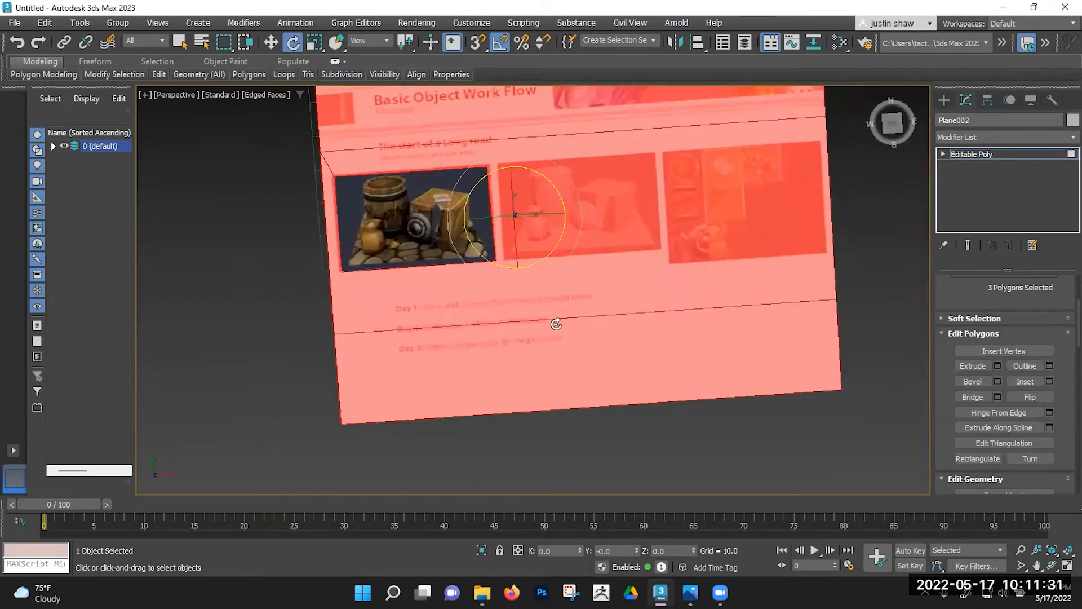
pyautogui.scroll(-2, 556, 324)
pyautogui.click(528, 306)
# Step: Check the remaining picture polygon by selecting it, and return to whole-object level on the cropped plane
pyautogui.keyDown('alt'); pyautogui.moveTo(529, 305); pyautogui.dragTo(518, 298, button='middle'); pyautogui.keyUp('alt')
pyautogui.scroll(2, 518, 299)
pyautogui.scroll(2, 504, 293)
pyautogui.click(504, 293)
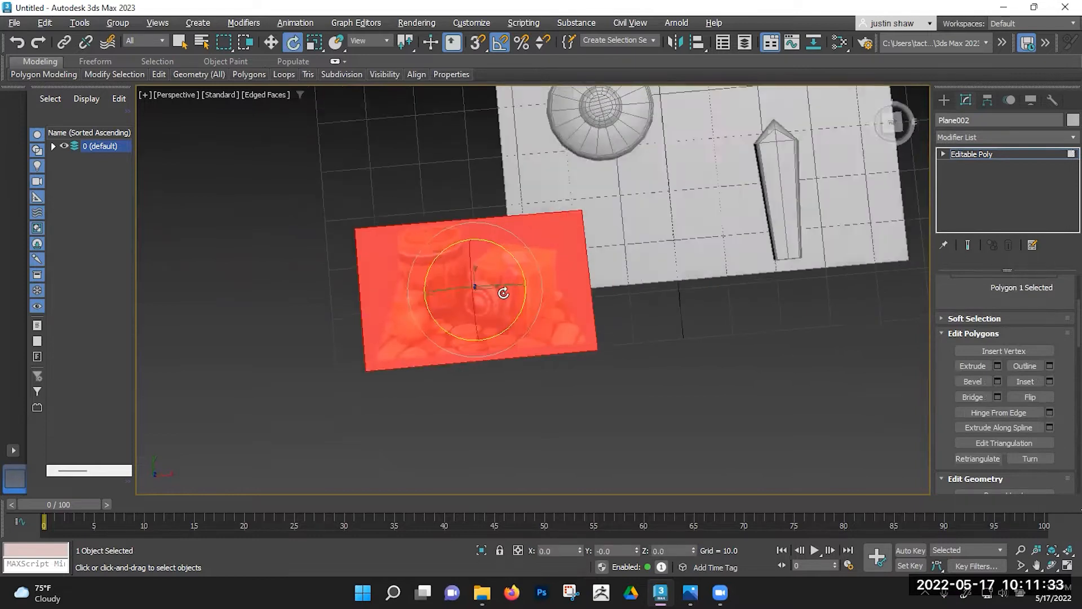
pyautogui.scroll(2, 503, 293)
pyautogui.press('6')
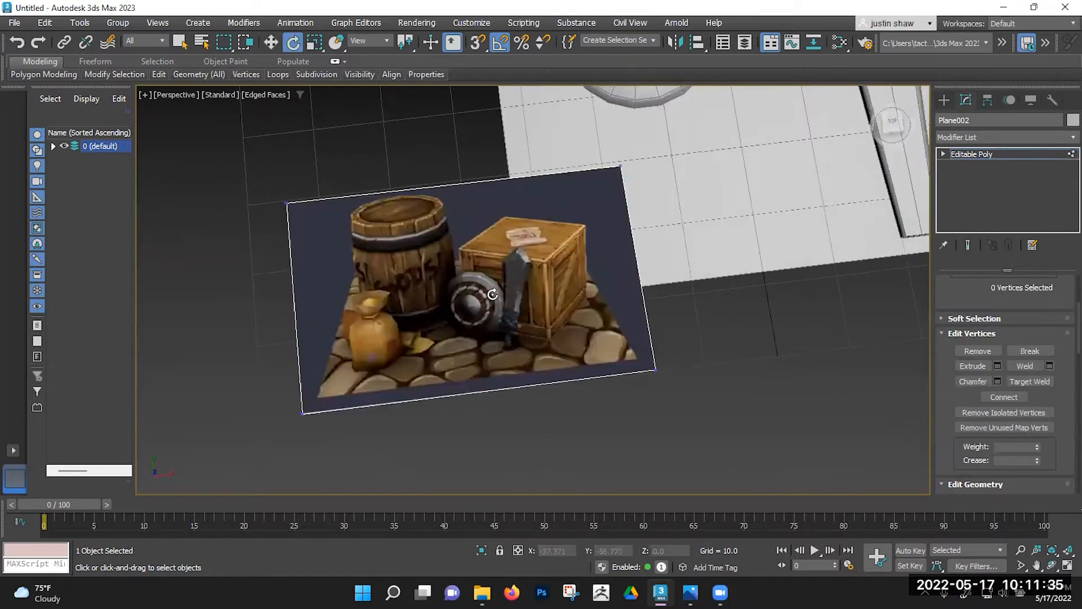
pyautogui.scroll(-2, 568, 280)
pyautogui.scroll(-2, 568, 280)
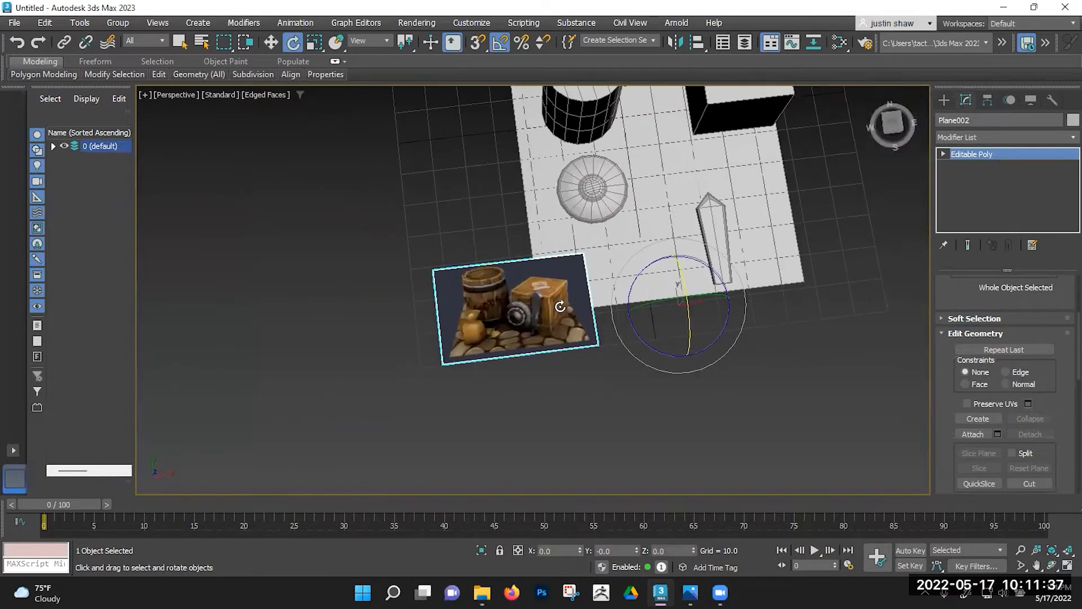
# Step: Nudge the cropped reference plane slightly in Y and centre its pivot on the object
pyautogui.press('w')
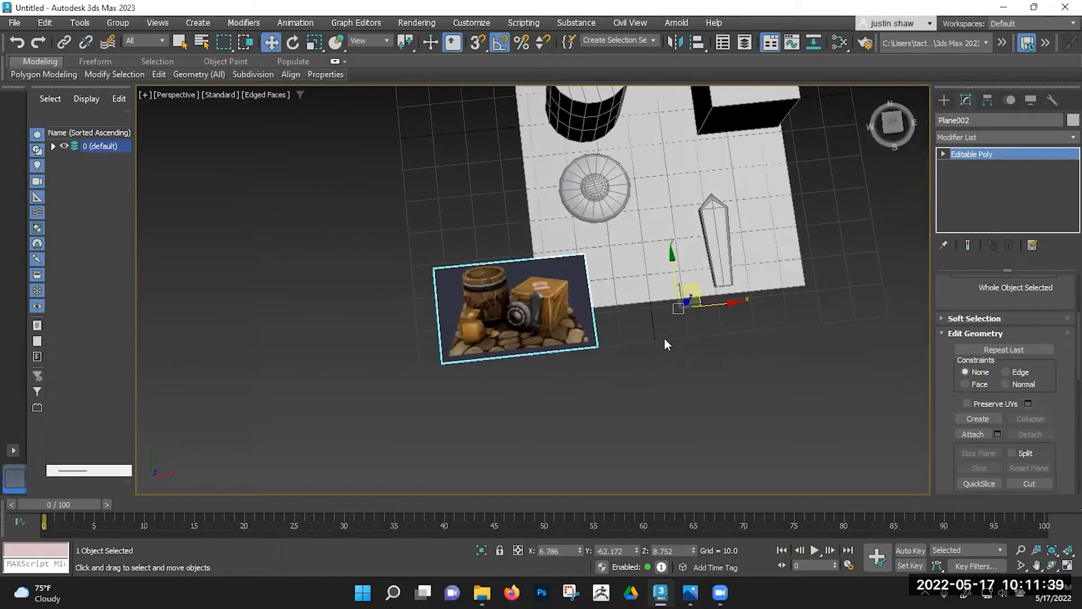
pyautogui.moveTo(689, 297)
pyautogui.mouseDown()
pyautogui.moveTo(556, 304)
pyautogui.moveTo(692, 294)
pyautogui.moveTo(685, 300)
pyautogui.mouseUp()
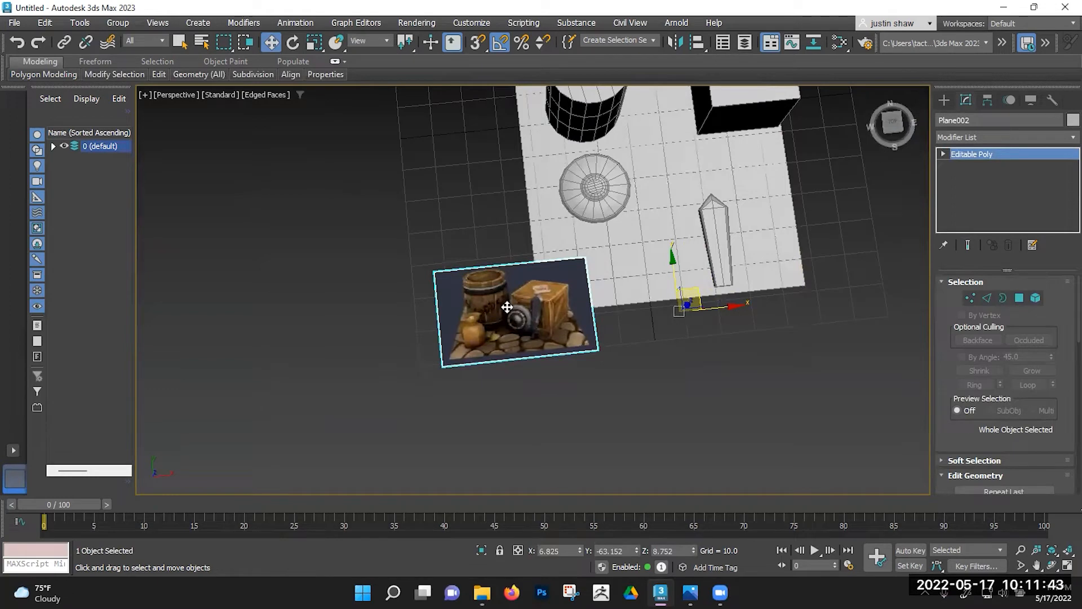
pyautogui.click(989, 100)
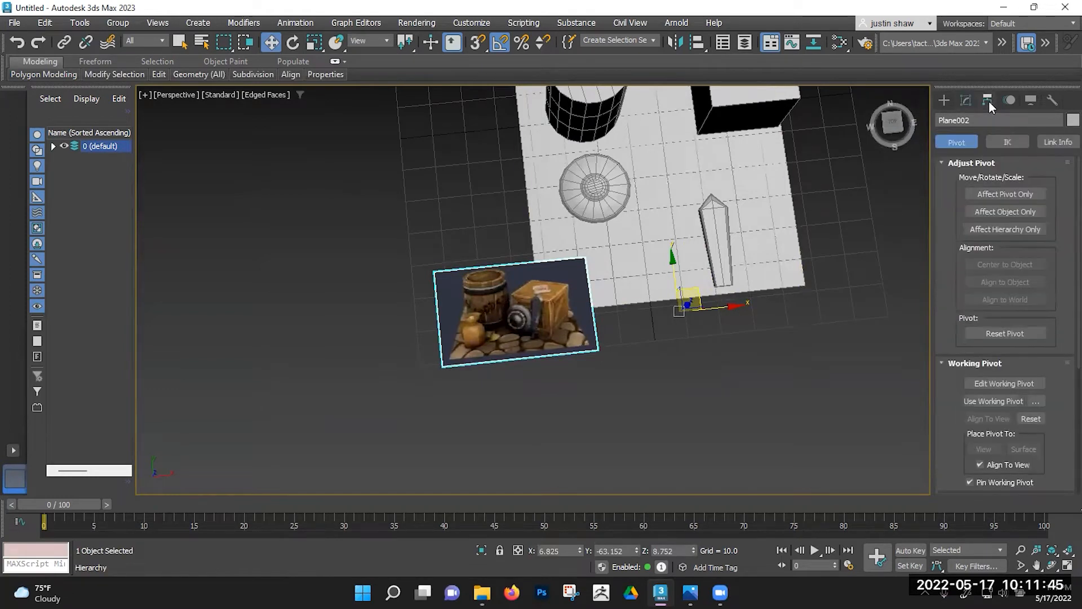
pyautogui.click(984, 196)
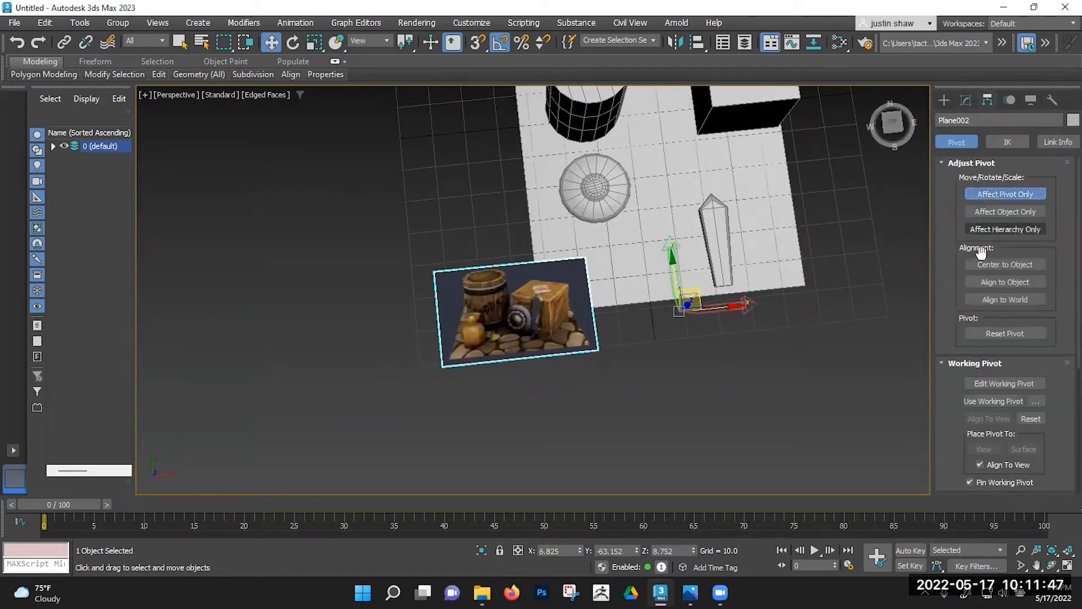
pyautogui.click(985, 265)
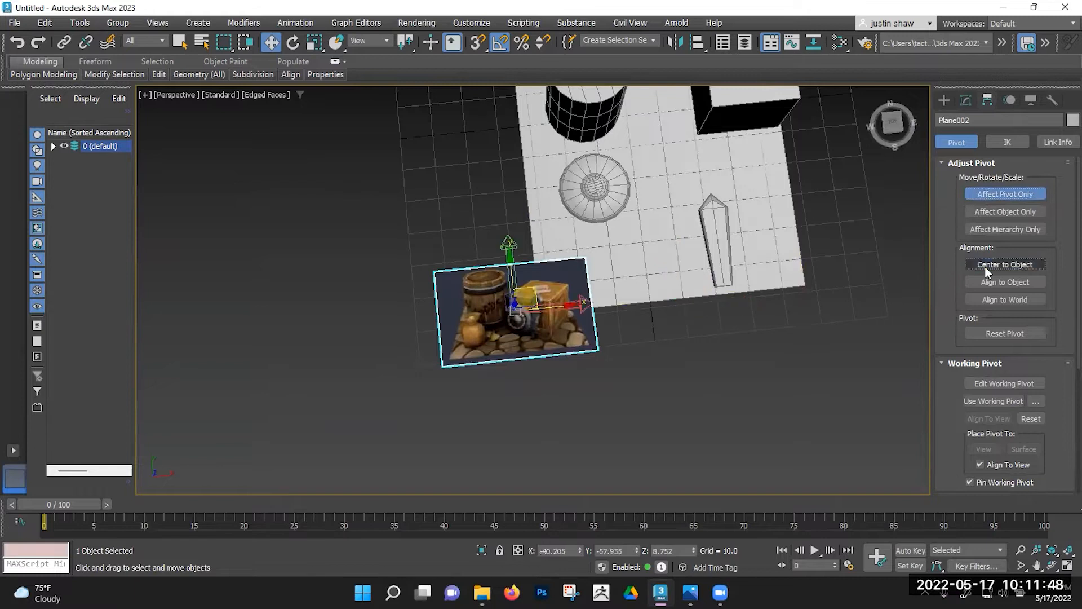
pyautogui.click(985, 193)
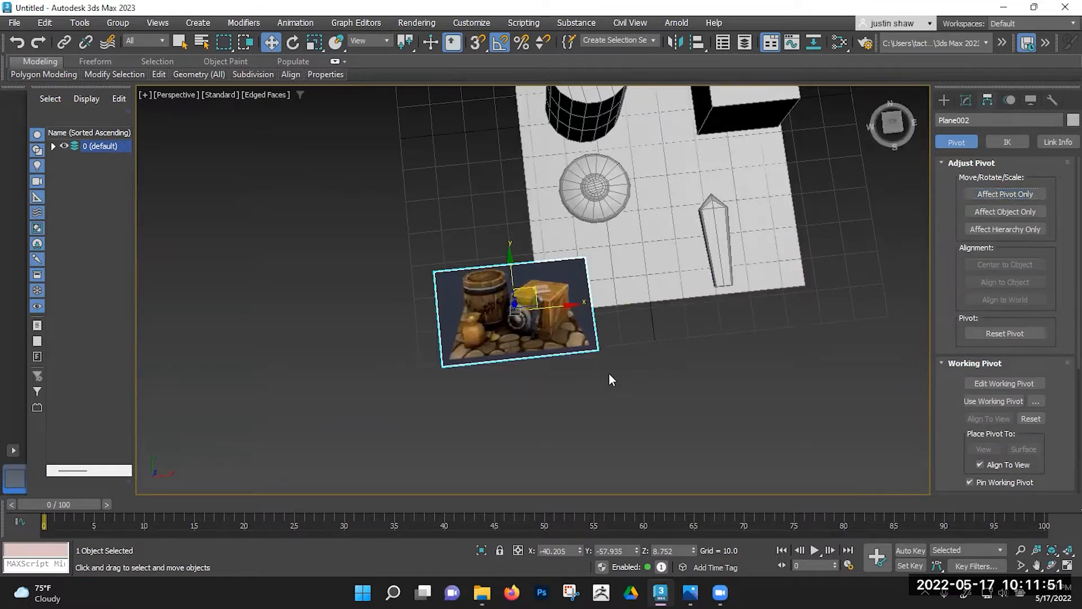
# Step: Move the cropped reference plane beside the sword and lower it to about Z 0.7, just above the floor
pyautogui.moveTo(576, 280); pyautogui.dragTo(674, 217)
pyautogui.press('z')
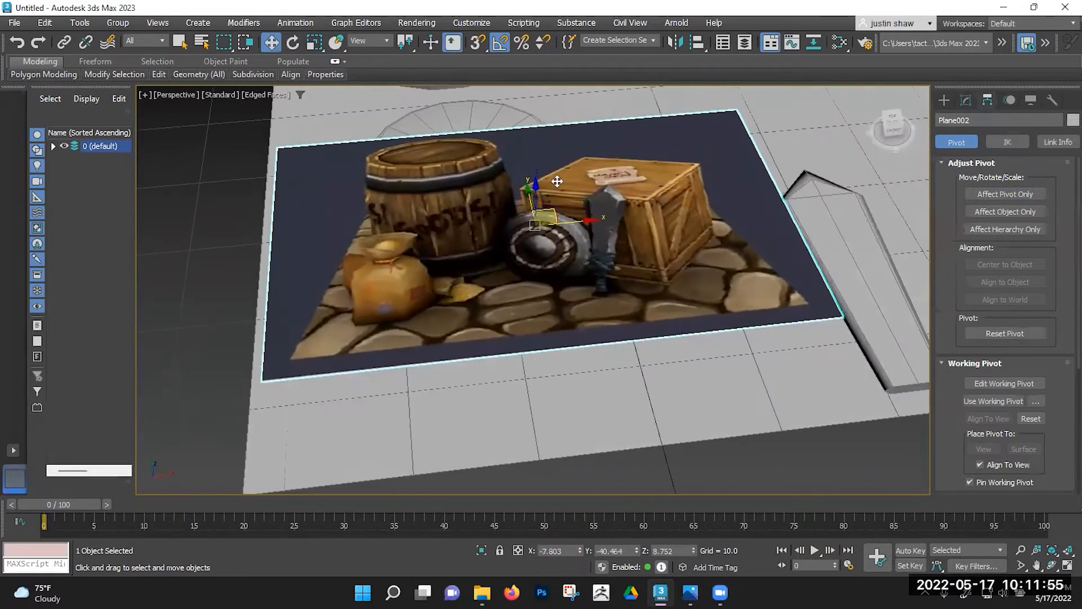
pyautogui.moveTo(542, 182); pyautogui.dragTo(585, 287)
pyautogui.keyDown('alt'); pyautogui.moveTo(584, 287); pyautogui.dragTo(501, 298, button='middle'); pyautogui.keyUp('alt')
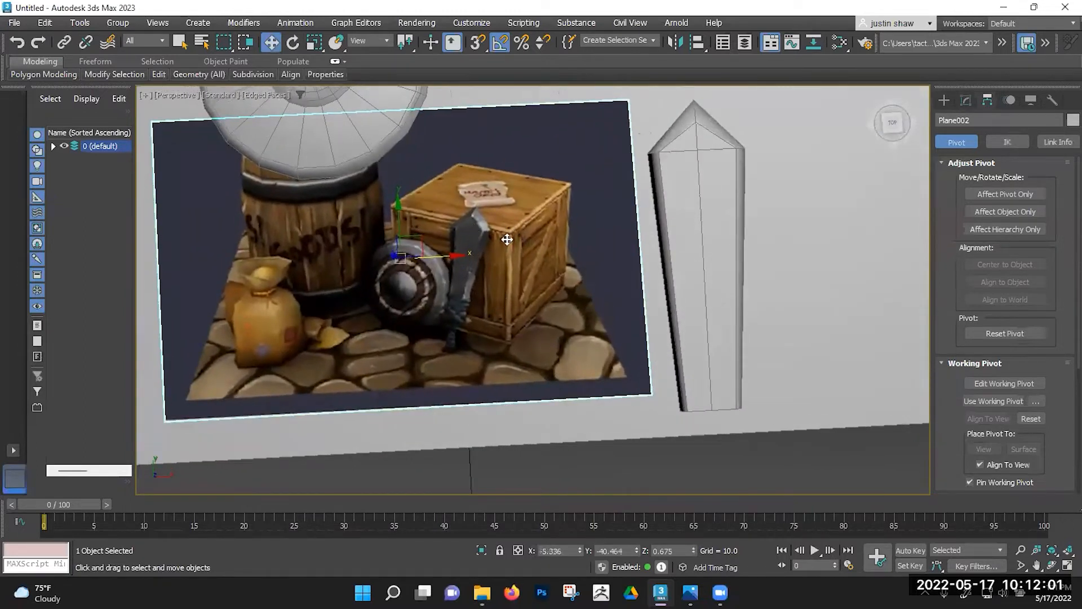
pyautogui.moveTo(507, 240); pyautogui.dragTo(501, 237, button='middle')
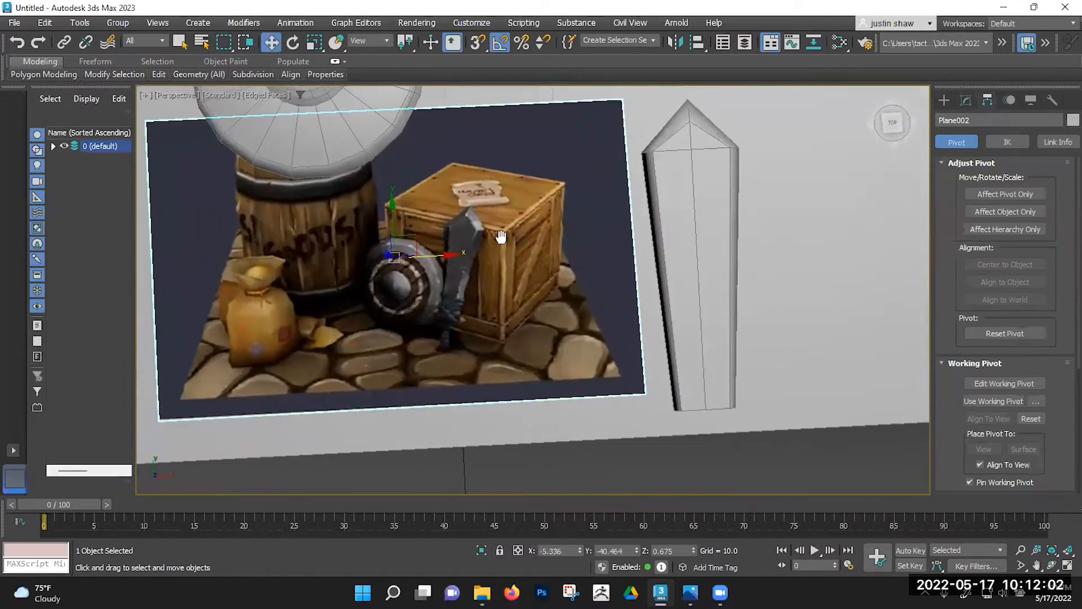
# Step: Select the two outer long edges of the sword and scale them to about 116% in X to widen the blade
pyautogui.click(675, 292)
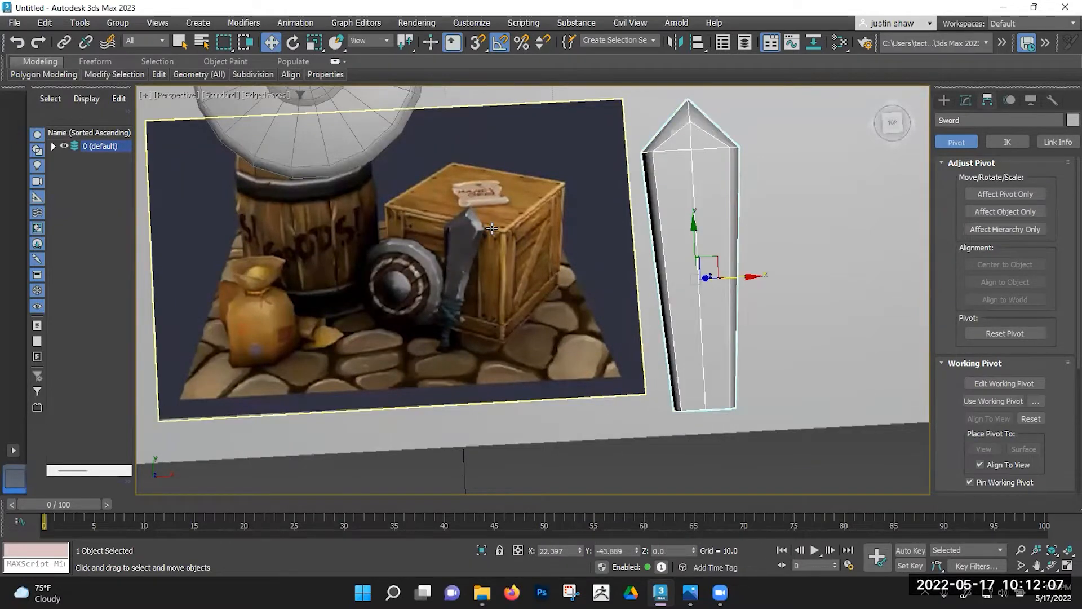
pyautogui.moveTo(616, 229); pyautogui.dragTo(697, 248, button='middle')
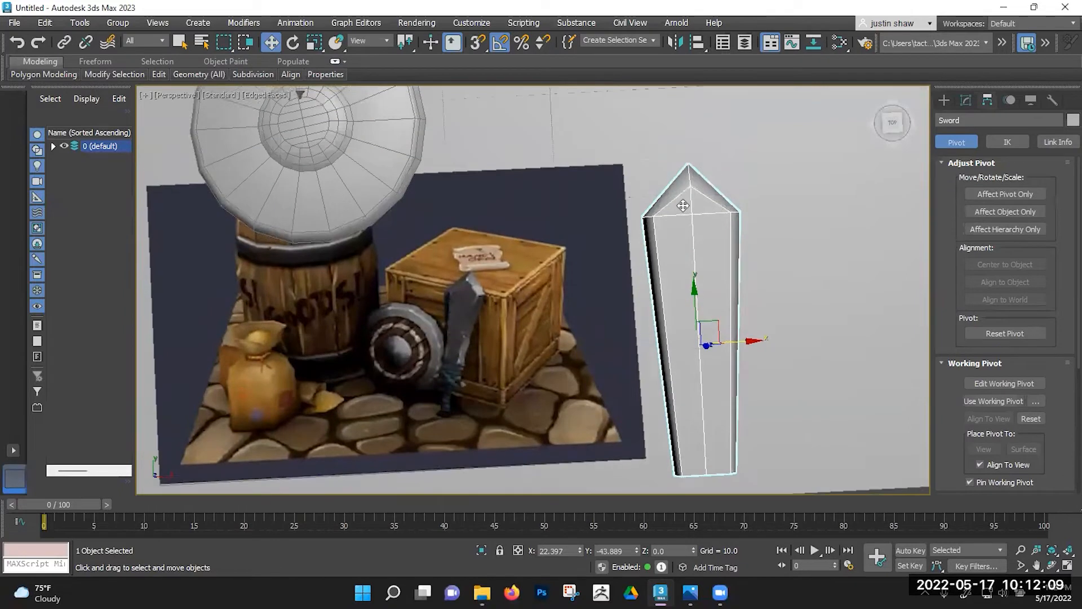
pyautogui.press('1')
pyautogui.click(646, 219)
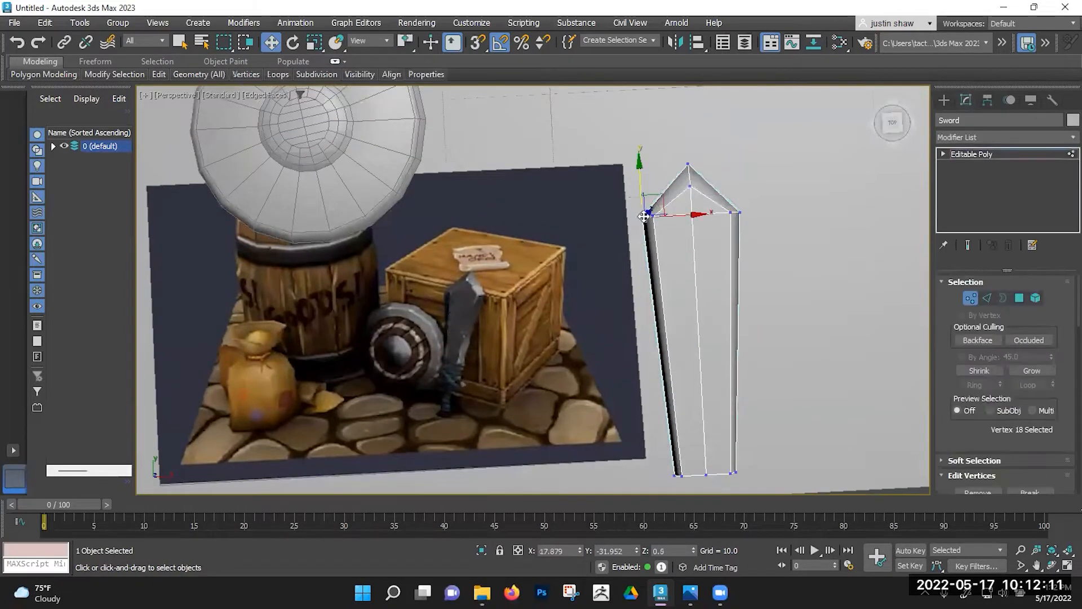
pyautogui.moveTo(674, 268); pyautogui.dragTo(674, 212, button='middle')
pyautogui.press('2')
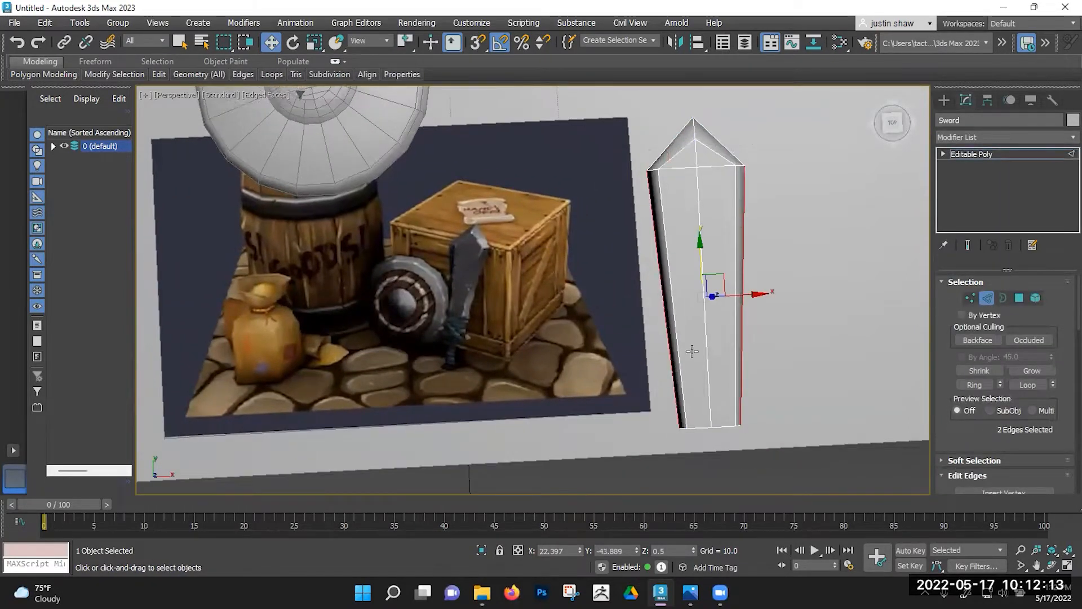
pyautogui.press('r')
pyautogui.moveTo(643, 302); pyautogui.dragTo(639, 299)
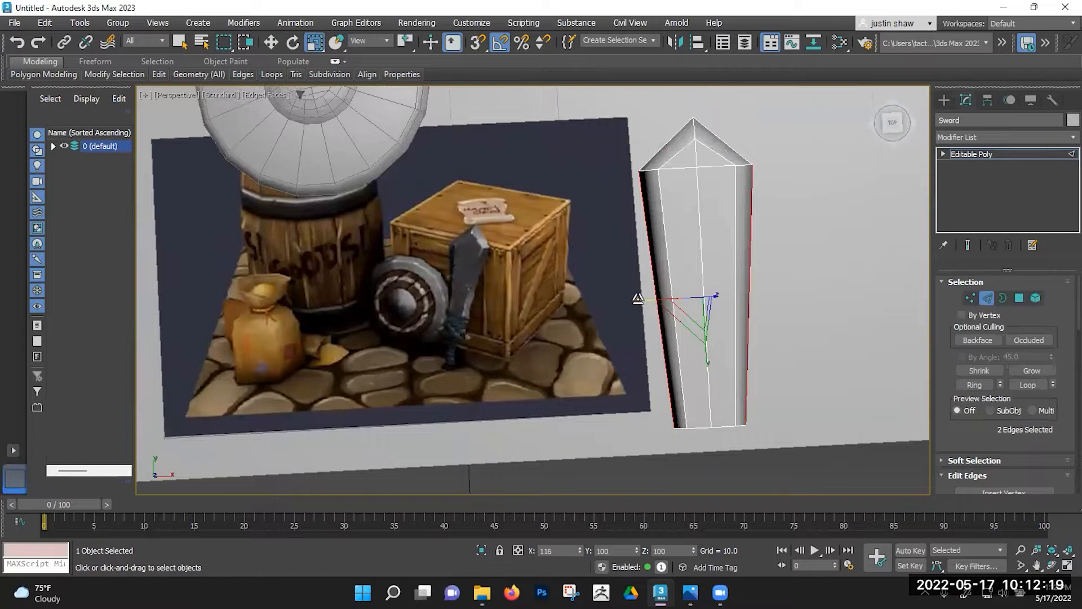
# Step: Move the sword's outermost tip vertex outward along Y to about -25.2 to lengthen the point
pyautogui.press('1')
pyautogui.click(695, 119)
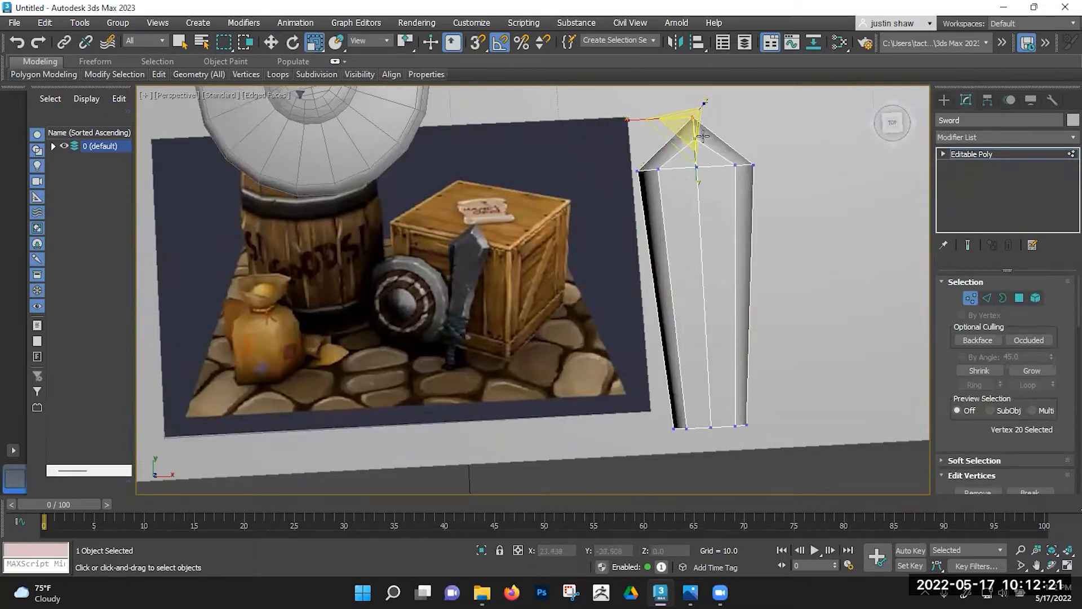
pyautogui.keyDown('alt'); pyautogui.moveTo(703, 135); pyautogui.dragTo(701, 126, button='middle'); pyautogui.keyUp('alt')
pyautogui.press('e')
pyautogui.press('r')
pyautogui.press('w')
pyautogui.press('e')
pyautogui.press('w')
pyautogui.moveTo(698, 113); pyautogui.dragTo(698, 94)
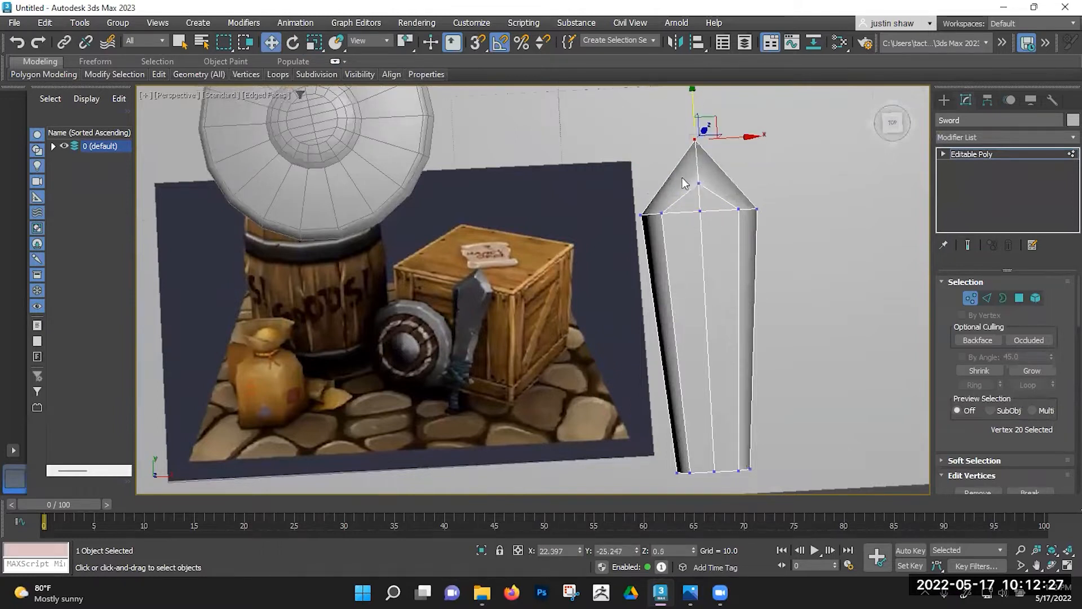
# Step: Select both inner ridge vertices beneath the sword's tip and move them toward the point, to about Y -27.9
pyautogui.press('F3')
pyautogui.moveTo(711, 198); pyautogui.dragTo(712, 198)
pyautogui.press('F3')
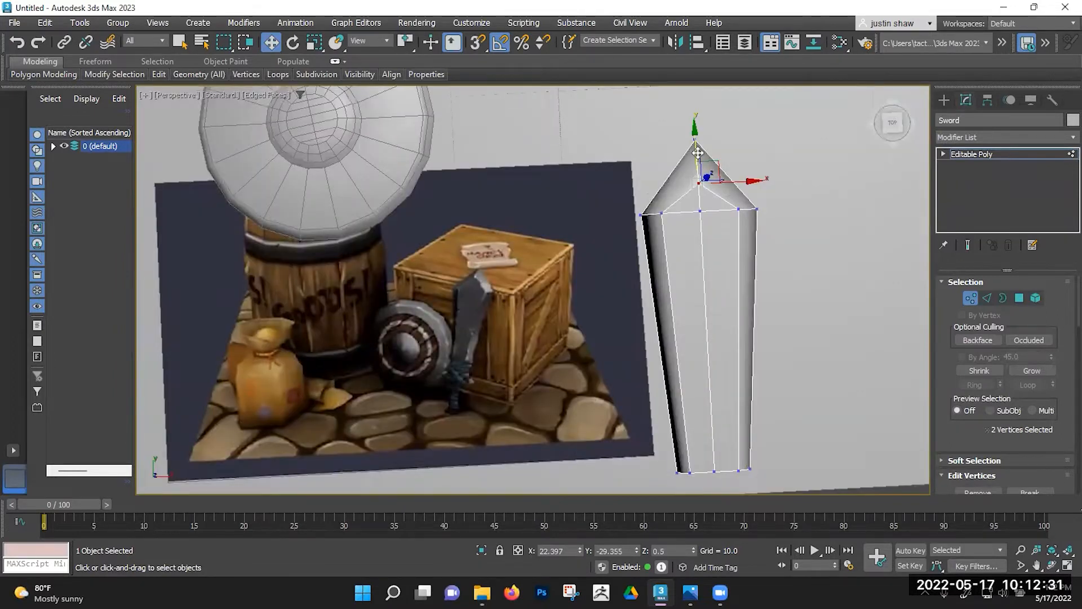
# Step: Connect the blade's eight lengthwise edges with 2 segments, pinch 20 and slide 12
pyautogui.moveTo(694, 247); pyautogui.dragTo(650, 183, button='middle')
pyautogui.moveTo(661, 341); pyautogui.dragTo(644, 364, button='middle')
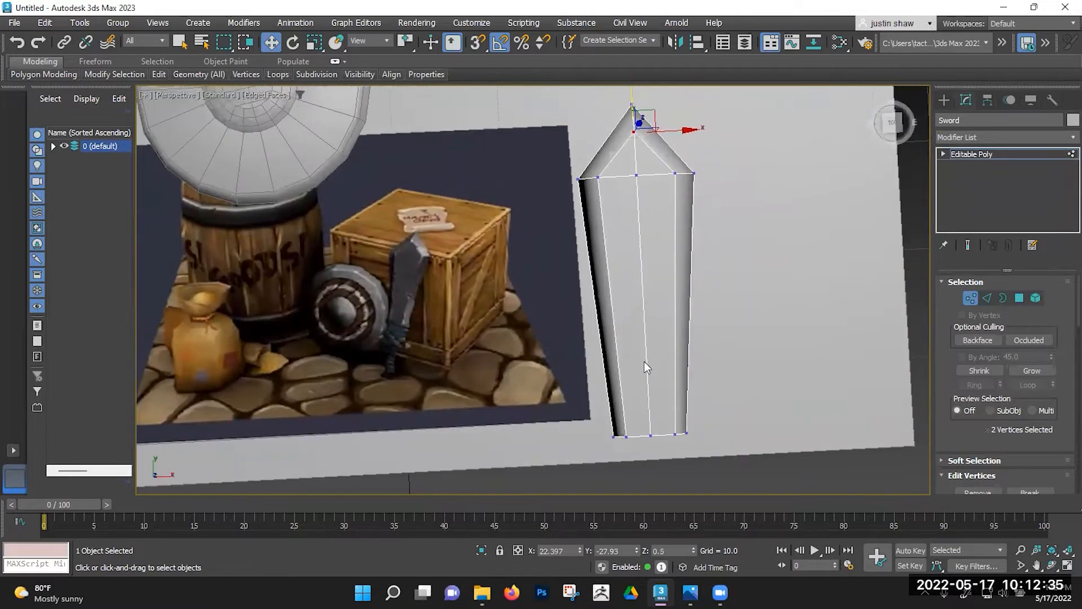
pyautogui.press('2')
pyautogui.moveTo(568, 285); pyautogui.dragTo(564, 285)
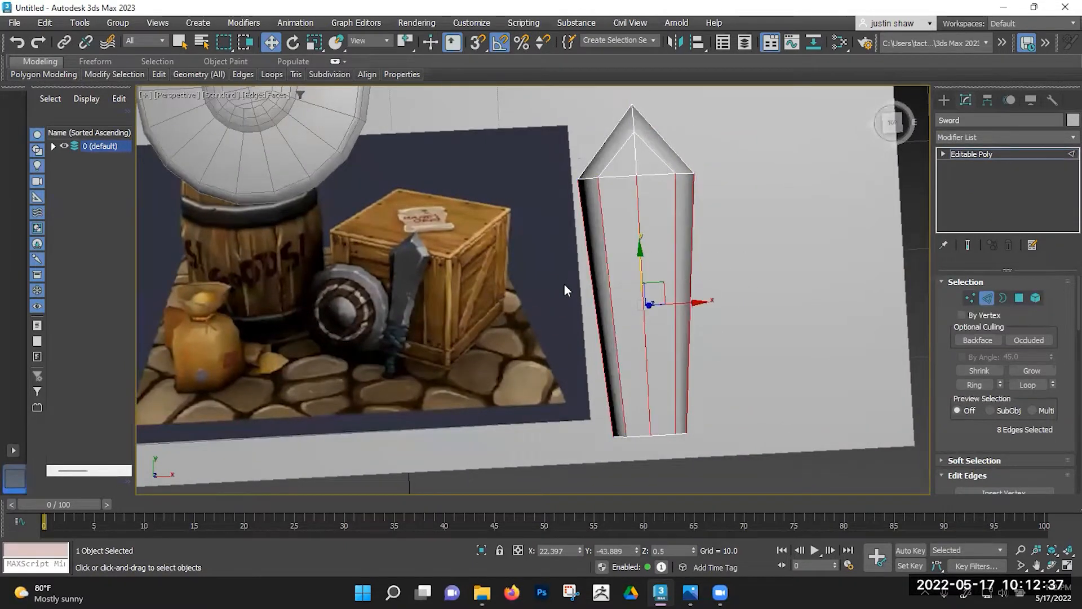
pyautogui.scroll(-4, 939, 371)
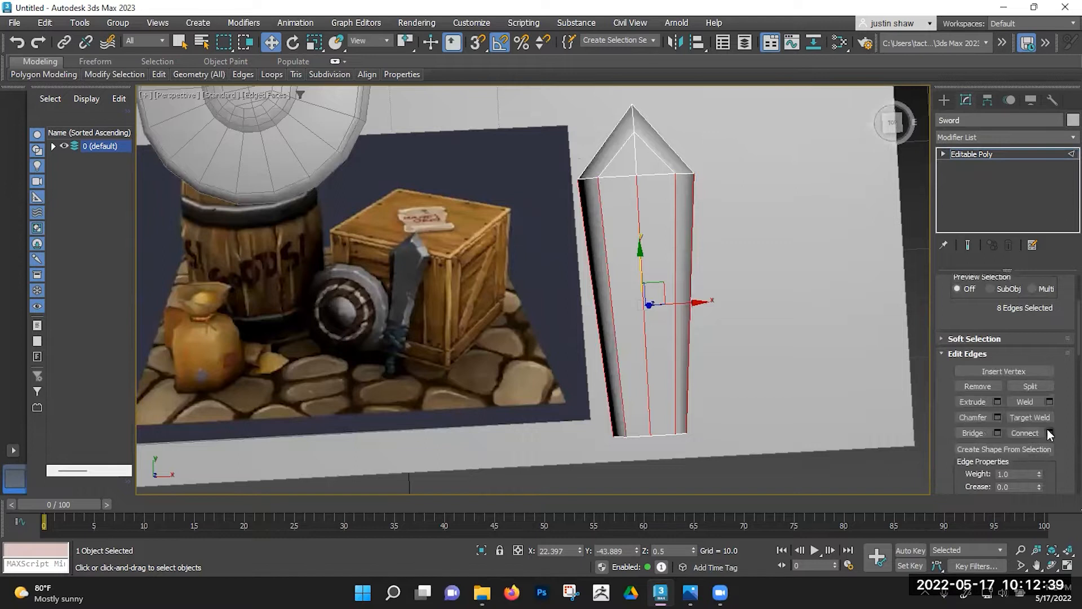
pyautogui.click(1049, 432)
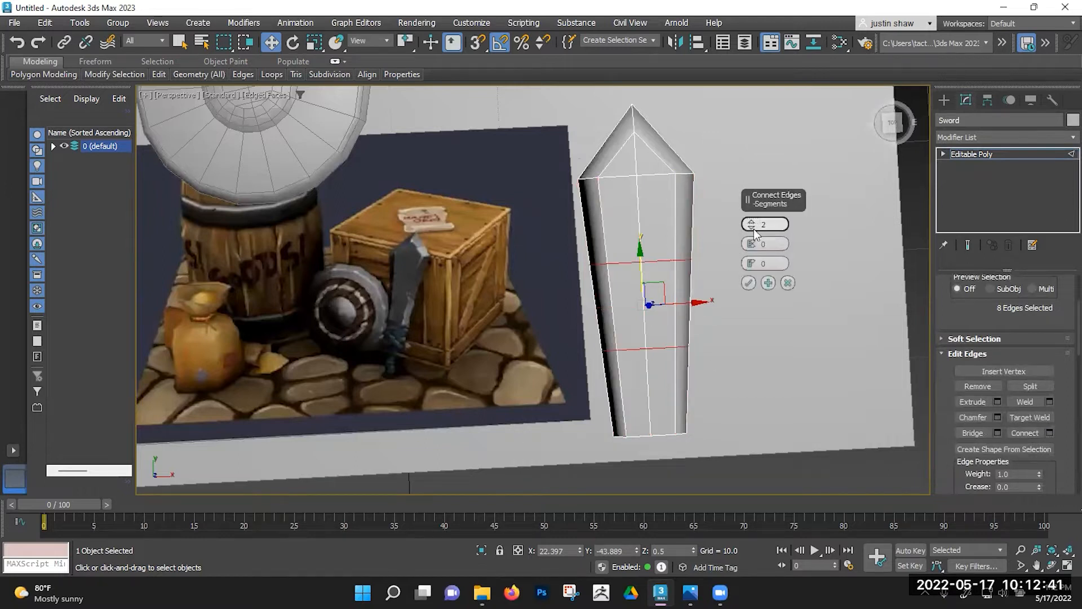
pyautogui.moveTo(753, 230); pyautogui.dragTo(754, 200)
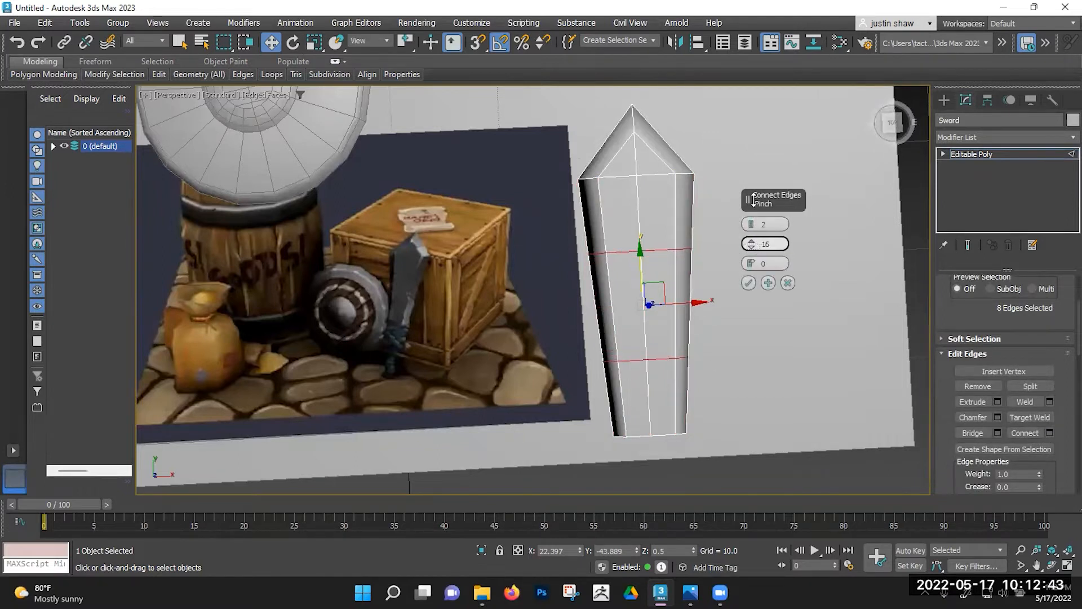
pyautogui.moveTo(751, 245); pyautogui.dragTo(757, 234)
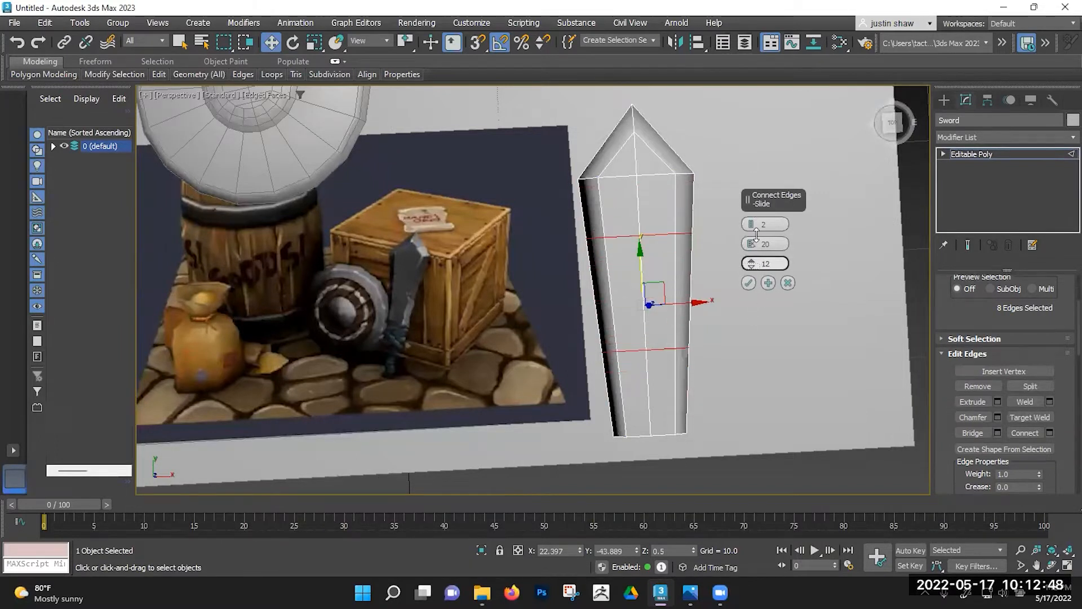
pyautogui.click(748, 283)
# Step: Select the vertices of the blade's upper new edge loop and scale them slightly narrower in X
pyautogui.press('1')
pyautogui.moveTo(724, 256); pyautogui.dragTo(567, 225)
pyautogui.press('r')
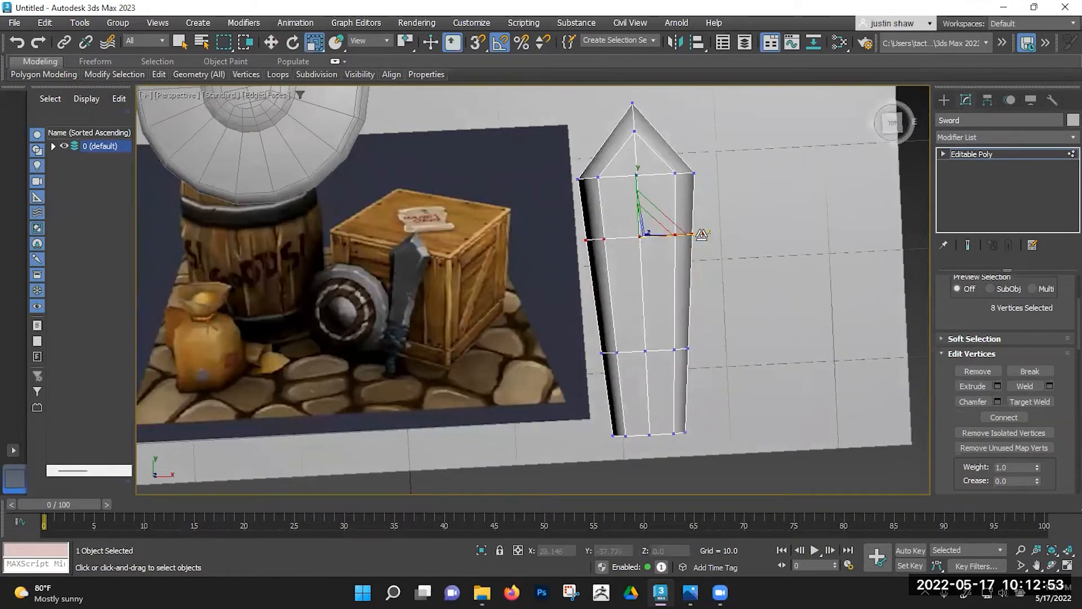
pyautogui.moveTo(701, 234); pyautogui.dragTo(698, 233)
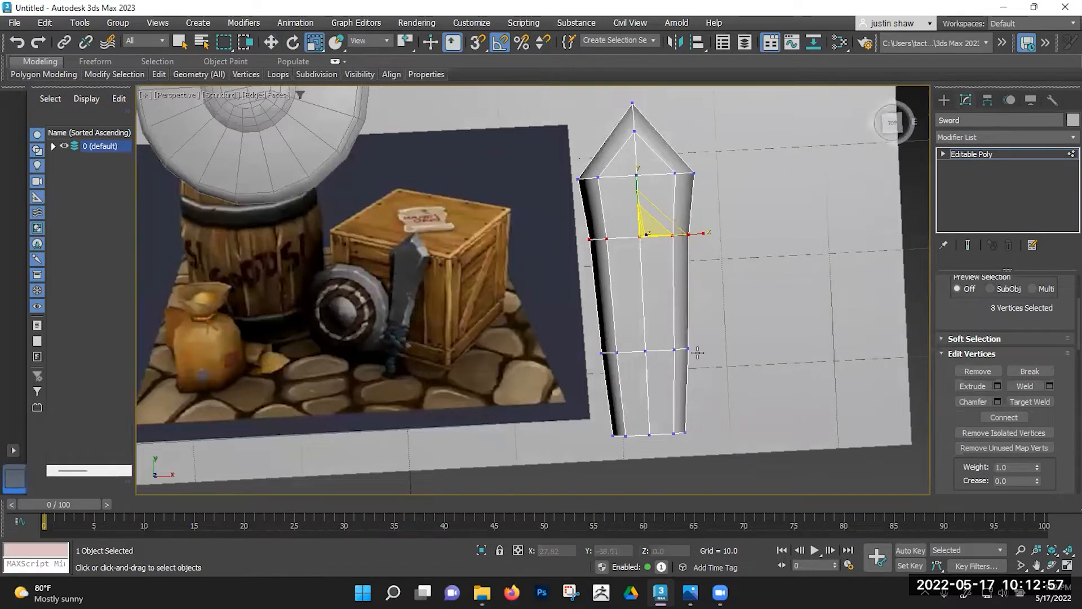
# Step: Narrow the blade's lower edge loop and its bottom end slightly in X, checking the silhouette without edged faces
pyautogui.moveTo(567, 339); pyautogui.dragTo(566, 338)
pyautogui.moveTo(700, 347); pyautogui.dragTo(695, 348)
pyautogui.press('F4')
pyautogui.moveTo(752, 348)
pyautogui.keyDown('alt'); pyautogui.mouseDown(button='middle')
pyautogui.moveTo(729, 301)
pyautogui.moveTo(766, 349)
pyautogui.moveTo(755, 309)
pyautogui.mouseUp(button='middle'); pyautogui.keyUp('alt')
pyautogui.moveTo(580, 373); pyautogui.dragTo(586, 399)
pyautogui.moveTo(638, 264); pyautogui.dragTo(650, 344, button='middle')
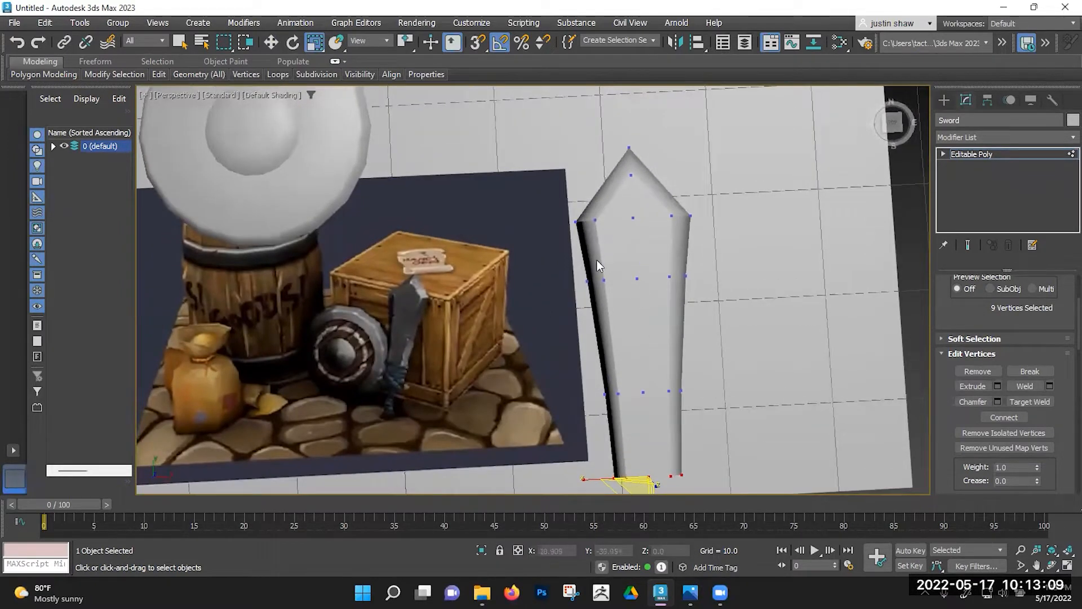
# Step: Move the blade's upper edge loop slightly toward the tip and return to whole-object level on the sword
pyautogui.moveTo(560, 263); pyautogui.dragTo(726, 306)
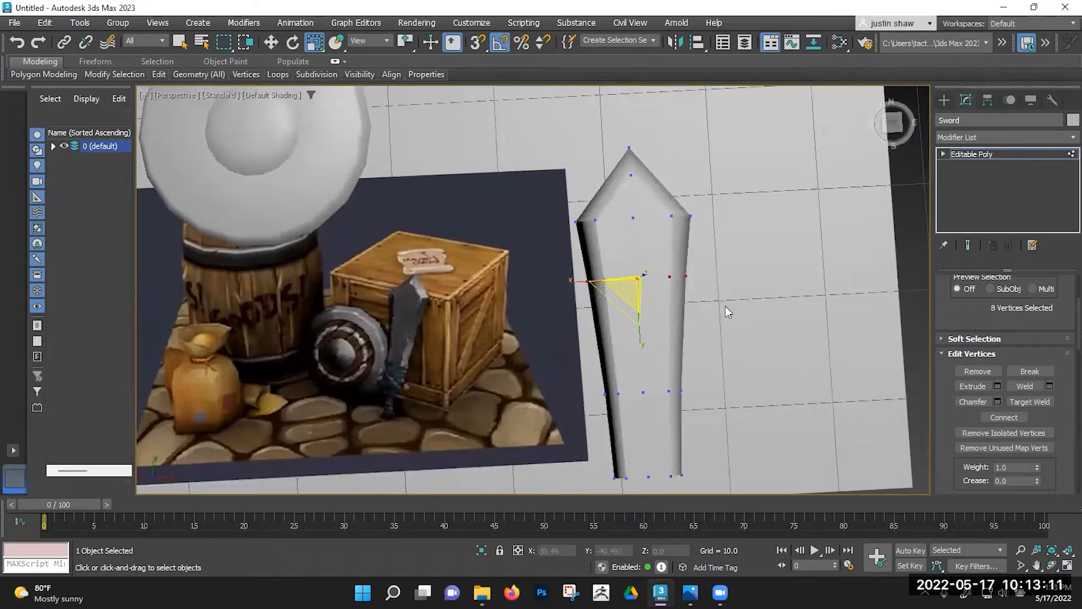
pyautogui.press('w')
pyautogui.moveTo(635, 232); pyautogui.dragTo(637, 228)
pyautogui.keyDown('alt'); pyautogui.moveTo(675, 302); pyautogui.dragTo(658, 203, button='middle'); pyautogui.keyUp('alt')
pyautogui.press('1')
# Step: Turn edged faces back on and examine the lower end of the sword blade up close
pyautogui.scroll(6, 378, 287)
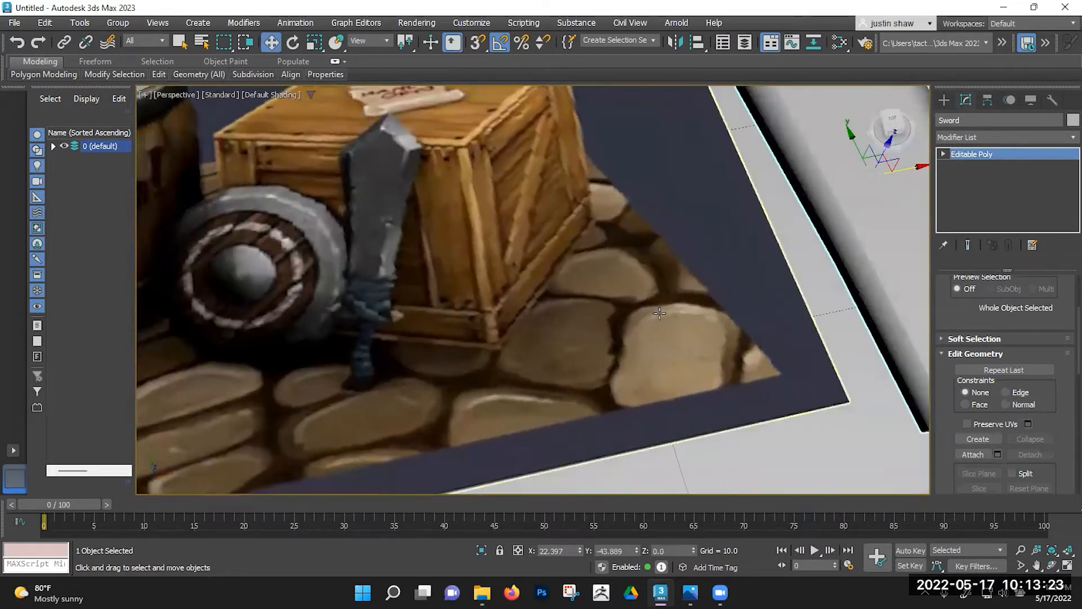
pyautogui.press('z')
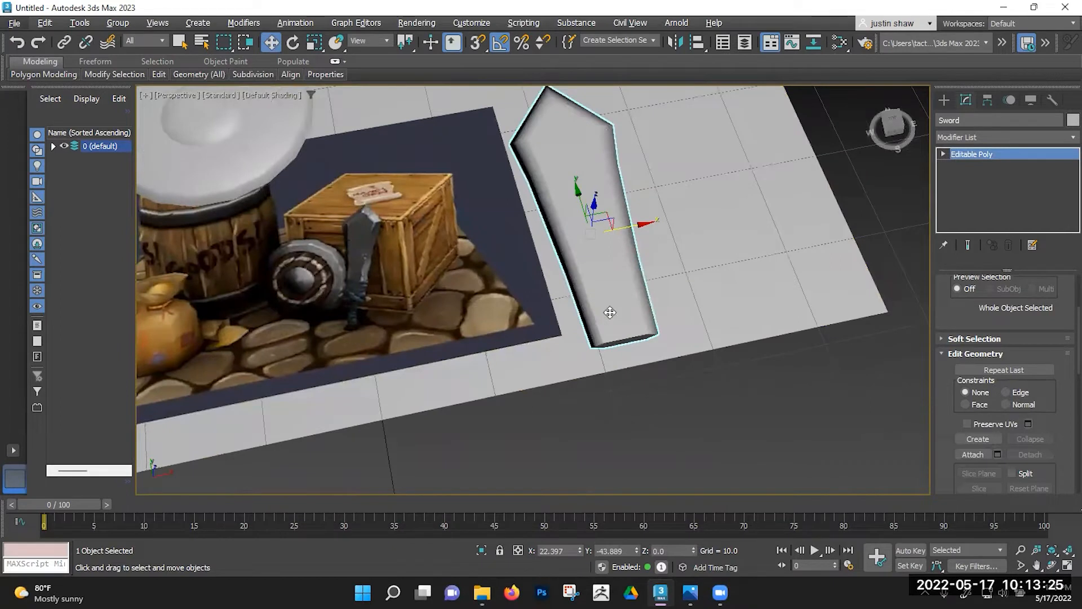
pyautogui.press('F4')
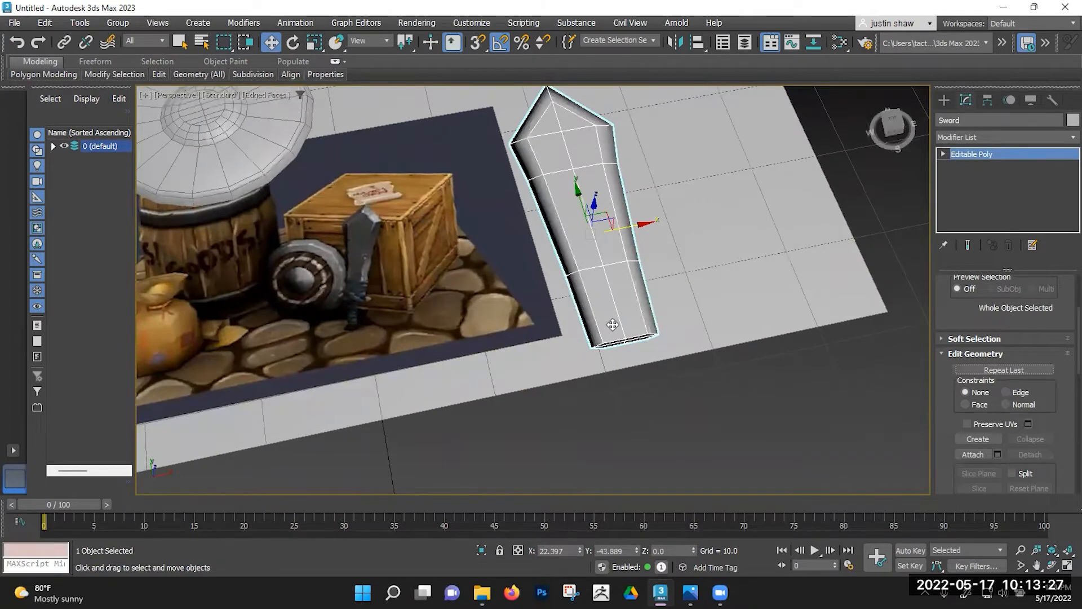
pyautogui.scroll(5, 615, 324)
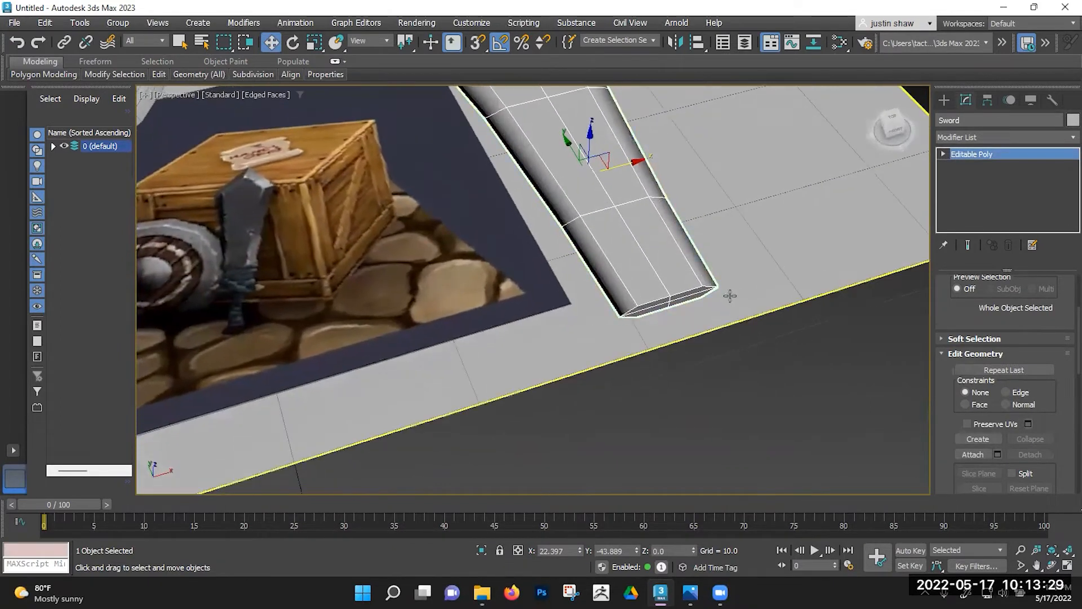
pyautogui.keyDown('alt'); pyautogui.moveTo(728, 294); pyautogui.dragTo(575, 239, button='middle'); pyautogui.keyUp('alt')
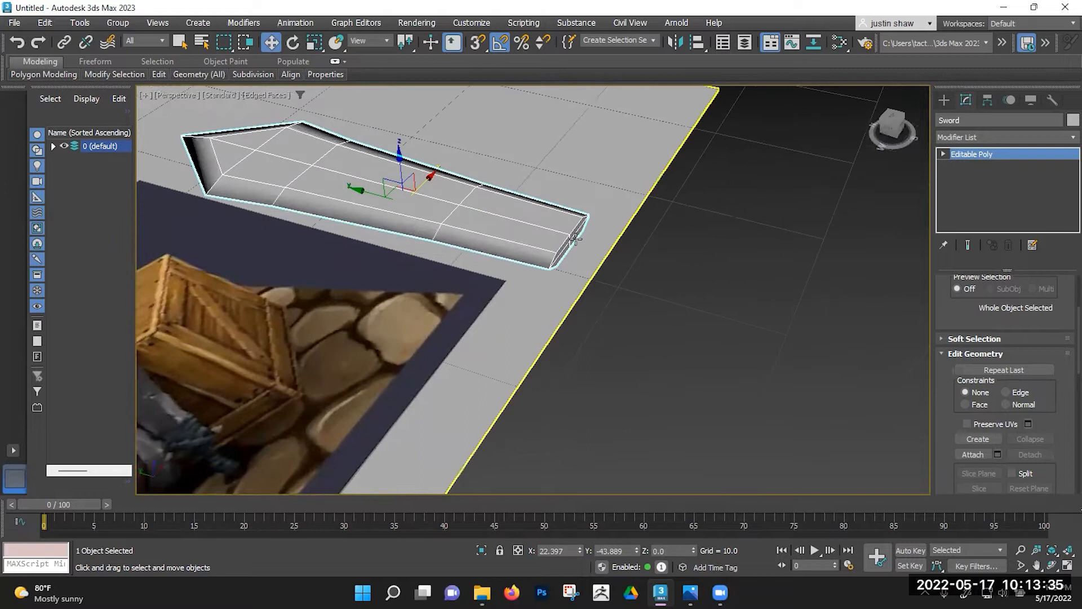
pyautogui.scroll(2, 575, 238)
# Step: Clone the sword to a free spot beside it on the floor, and reselect the original sword for editing
pyautogui.click(945, 99)
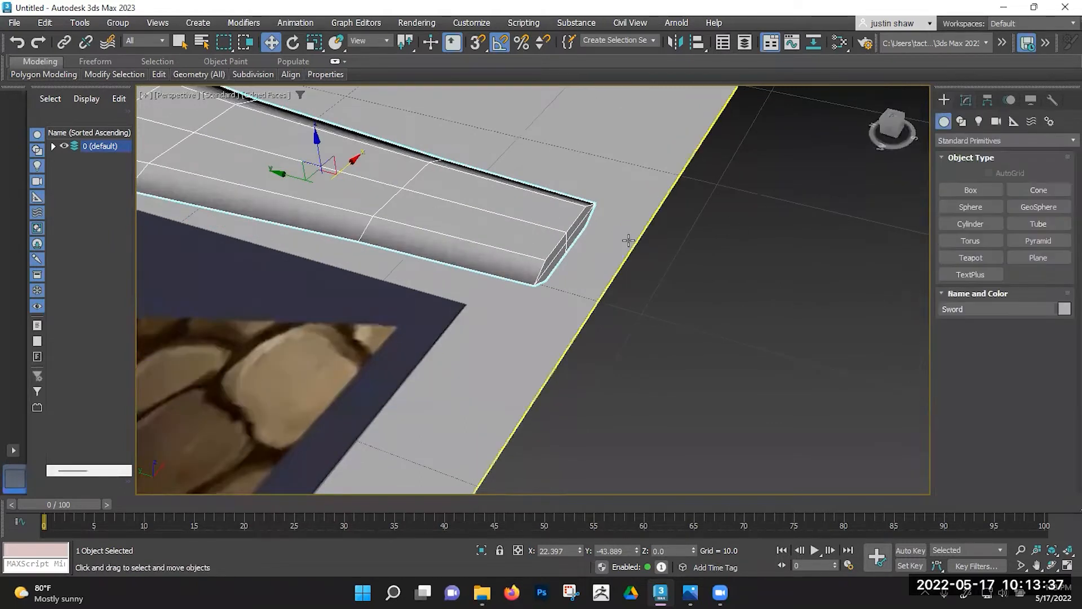
pyautogui.click(893, 117)
pyautogui.keyDown('shift'); pyautogui.moveTo(432, 254); pyautogui.dragTo(674, 238); pyautogui.keyUp('shift')
pyautogui.click(543, 354)
pyautogui.click(447, 379)
pyautogui.keyDown('alt'); pyautogui.moveTo(447, 378); pyautogui.dragTo(518, 262, button='middle'); pyautogui.keyUp('alt')
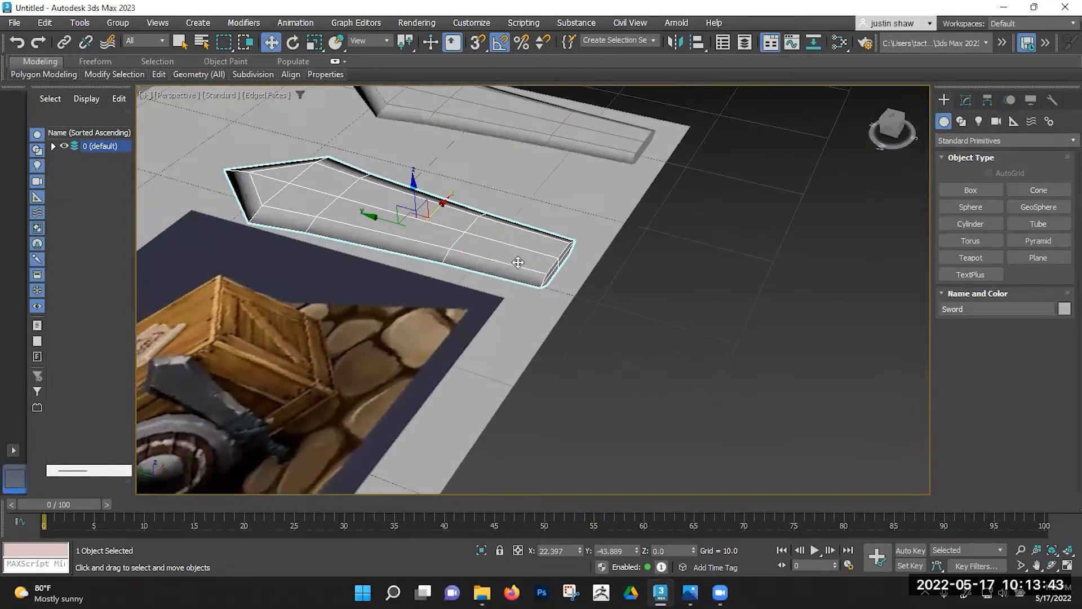
pyautogui.click(966, 101)
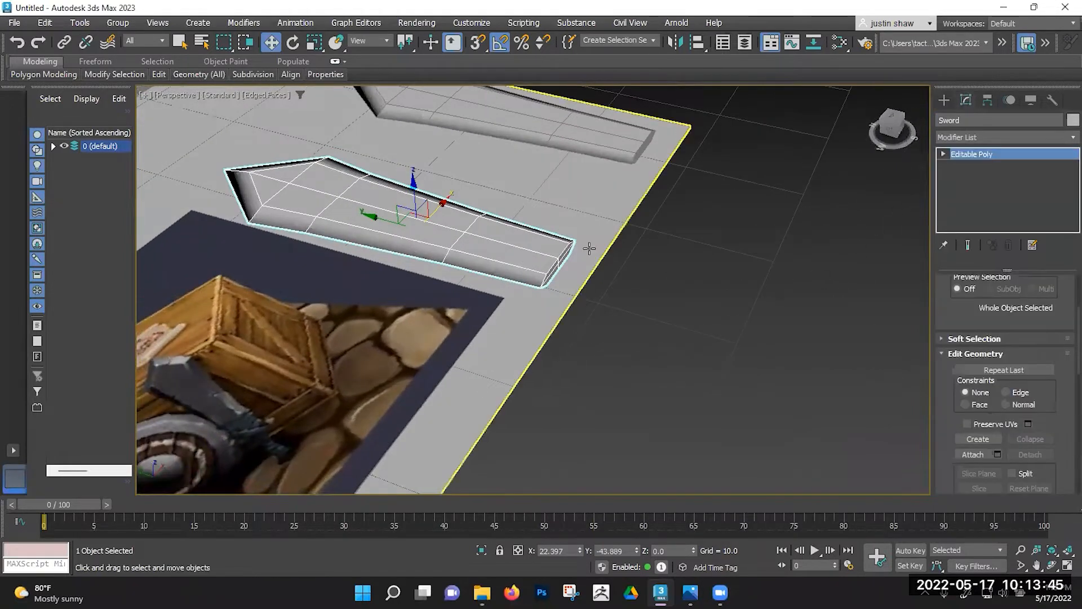
# Step: Select the four polygons at the blade's lower end and extend them slightly outward along Y as new geometry
pyautogui.press('2')
pyautogui.keyDown('alt'); pyautogui.moveTo(553, 265); pyautogui.dragTo(553, 282, button='middle'); pyautogui.keyUp('alt')
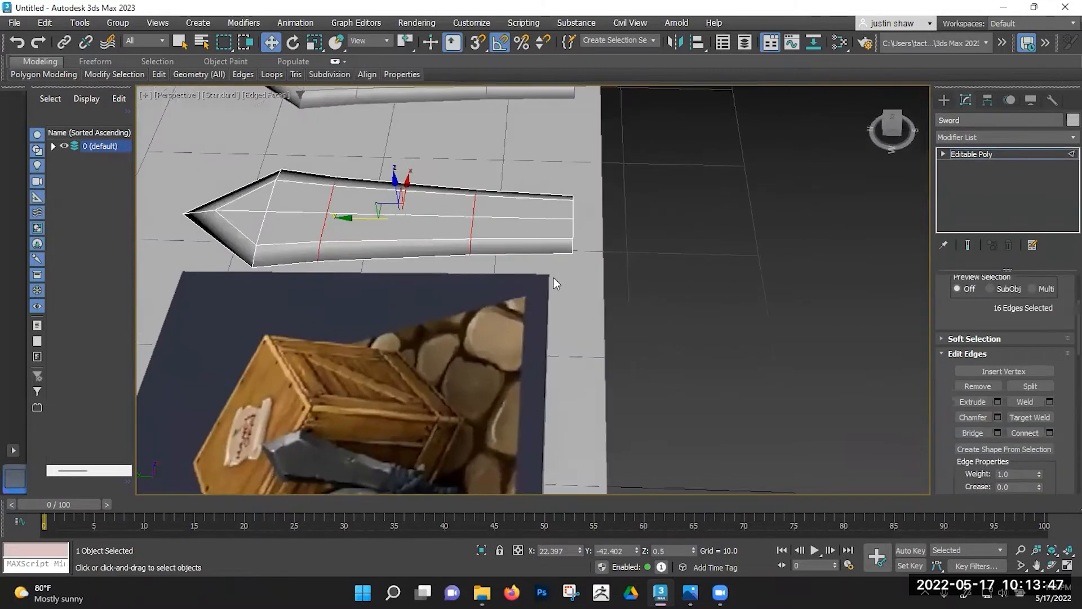
pyautogui.click(553, 179)
pyautogui.keyDown('alt'); pyautogui.moveTo(554, 183); pyautogui.dragTo(604, 237, button='middle'); pyautogui.keyUp('alt')
pyautogui.press('4')
pyautogui.keyDown('ctrl'); pyautogui.click(586, 228); pyautogui.keyUp('ctrl')
pyautogui.keyDown('ctrl'); pyautogui.click(617, 189); pyautogui.keyUp('ctrl')
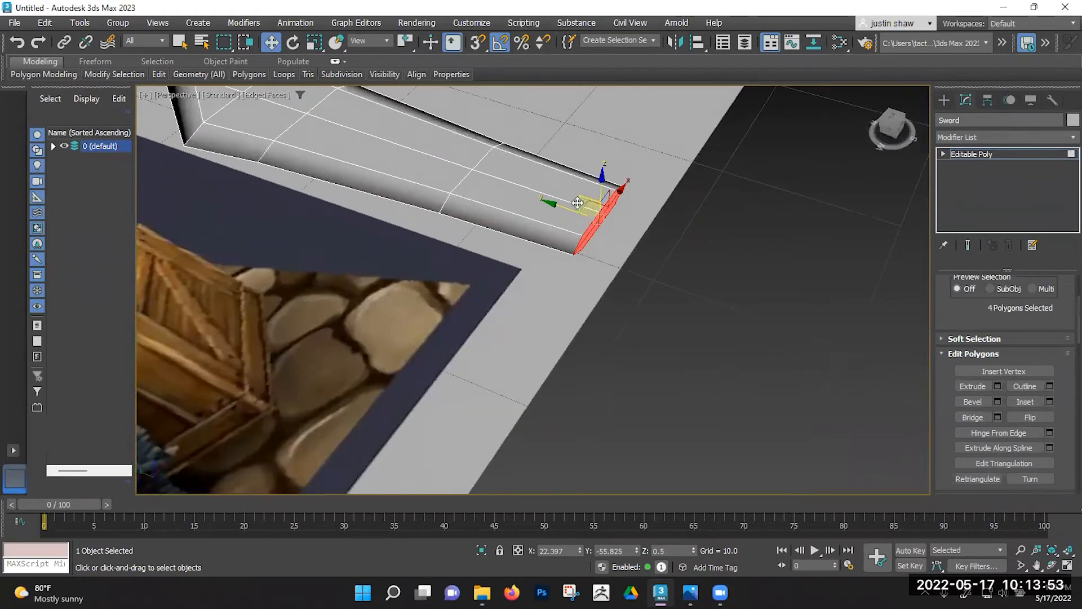
pyautogui.moveTo(571, 208); pyautogui.dragTo(574, 210)
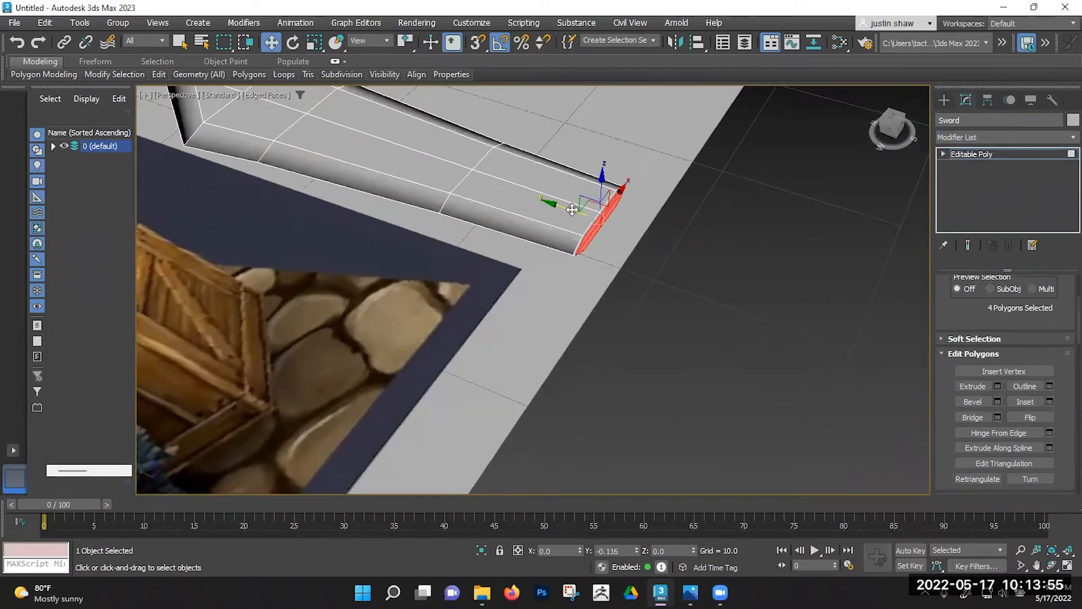
pyautogui.keyDown('alt'); pyautogui.moveTo(572, 209); pyautogui.dragTo(578, 238, button='middle'); pyautogui.keyUp('alt')
pyautogui.moveTo(577, 201); pyautogui.dragTo(585, 204)
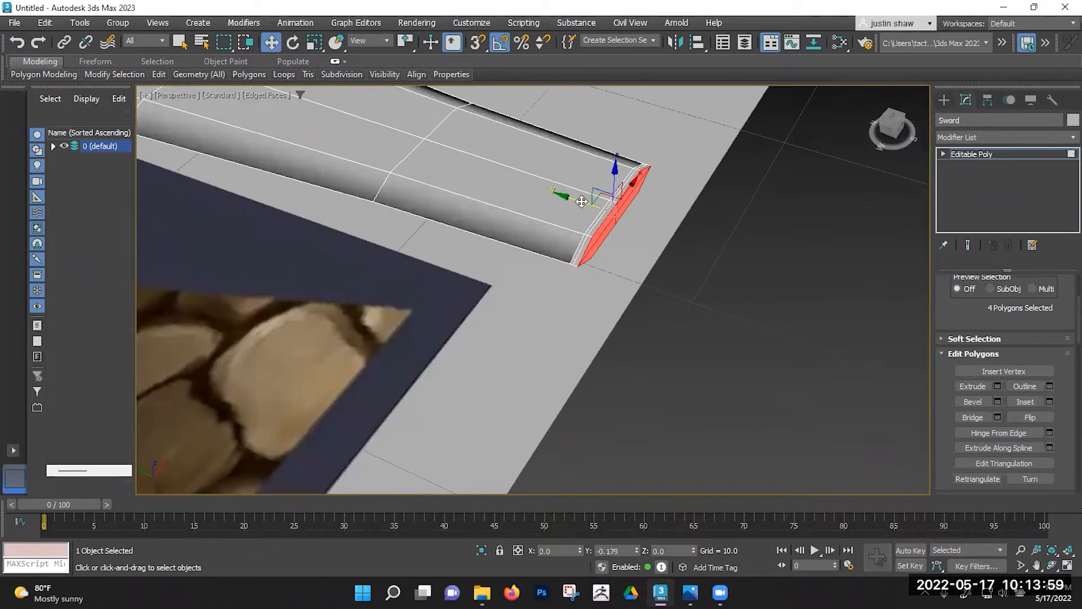
# Step: Scale the end polygons to about 273% in X and make them taller in Z to form the sword's guard
pyautogui.press('r')
pyautogui.moveTo(595, 247); pyautogui.dragTo(592, 252)
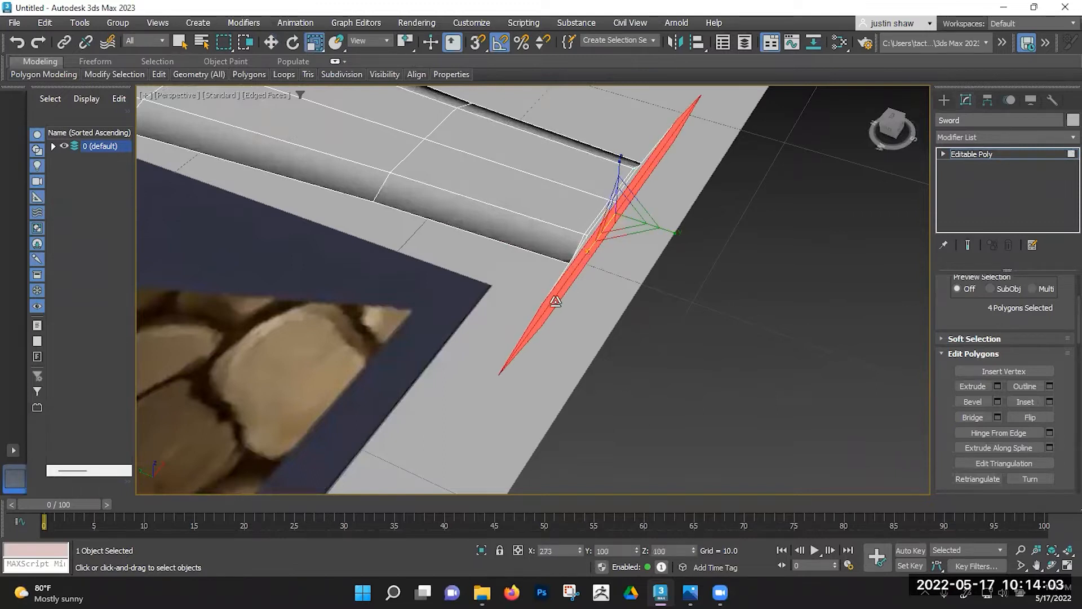
pyautogui.keyDown('alt'); pyautogui.moveTo(550, 306); pyautogui.dragTo(635, 163, button='middle'); pyautogui.keyUp('alt')
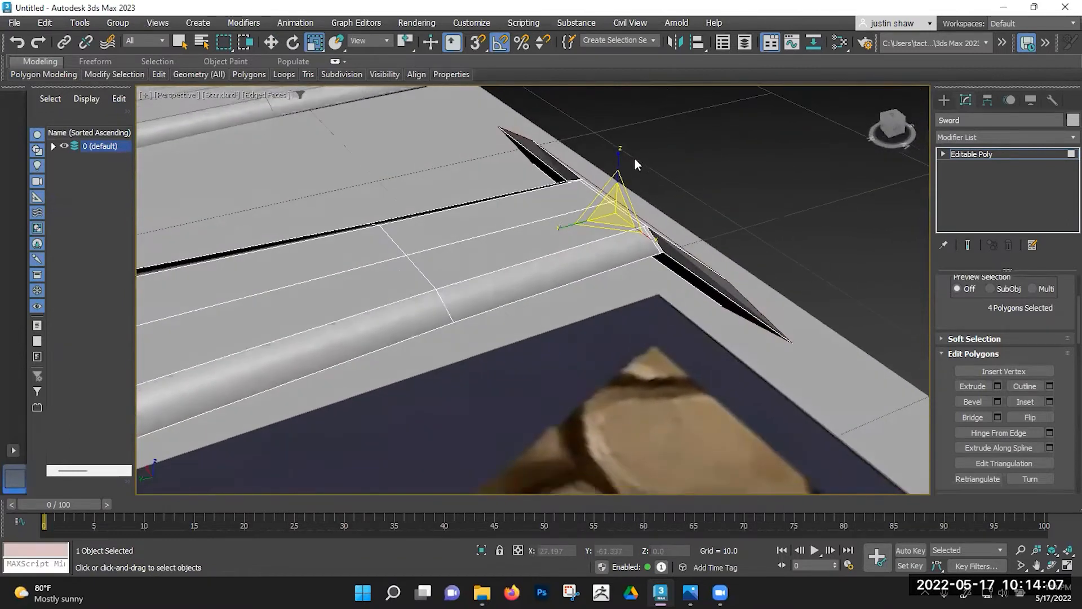
pyautogui.moveTo(621, 161); pyautogui.dragTo(640, 84)
# Step: Select the two pointed outer vertices of the guard and scale them inward in X to square off its ends
pyautogui.keyDown('alt'); pyautogui.moveTo(641, 84); pyautogui.dragTo(320, 261, button='middle'); pyautogui.keyUp('alt')
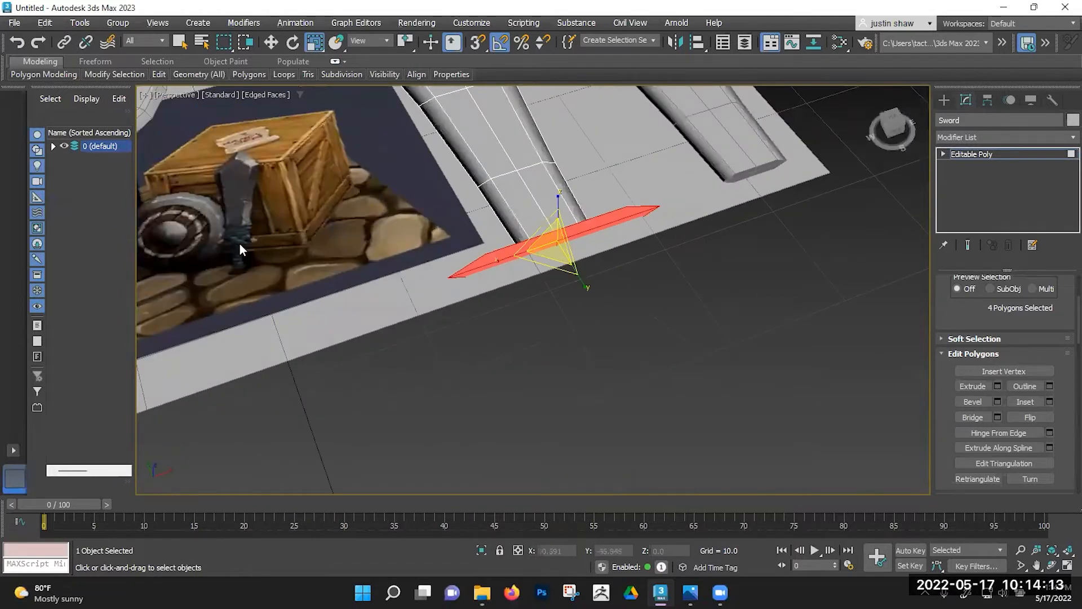
pyautogui.scroll(5, 248, 243)
pyautogui.scroll(-3, 262, 241)
pyautogui.moveTo(764, 256); pyautogui.dragTo(454, 256, button='middle')
pyautogui.press('1')
pyautogui.click(398, 298)
pyautogui.keyDown('ctrl'); pyautogui.click(754, 267); pyautogui.keyUp('ctrl')
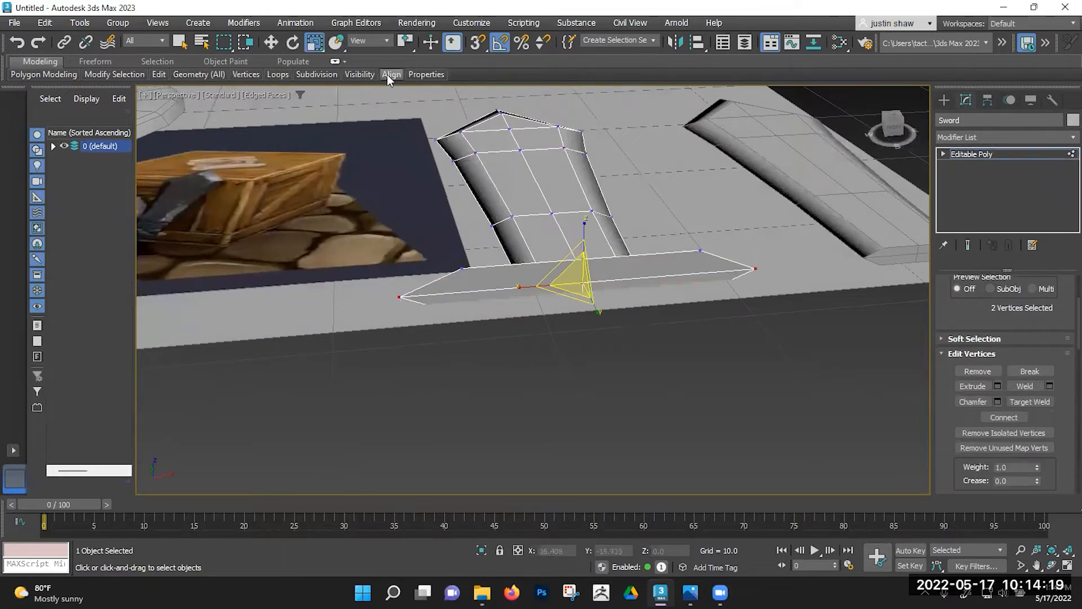
pyautogui.moveTo(408, 43); pyautogui.dragTo(407, 76)
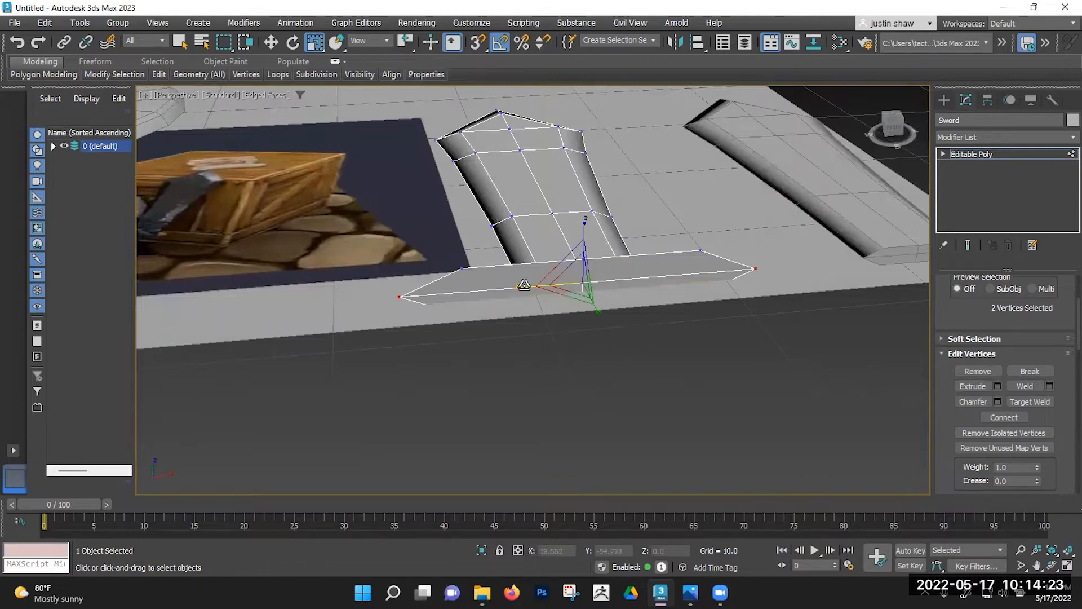
pyautogui.moveTo(527, 285); pyautogui.dragTo(552, 283)
# Step: Select the three vertices at each end of the guard in turn and flatten them in X
pyautogui.keyDown('alt'); pyautogui.moveTo(537, 288); pyautogui.dragTo(490, 299, button='middle'); pyautogui.keyUp('alt')
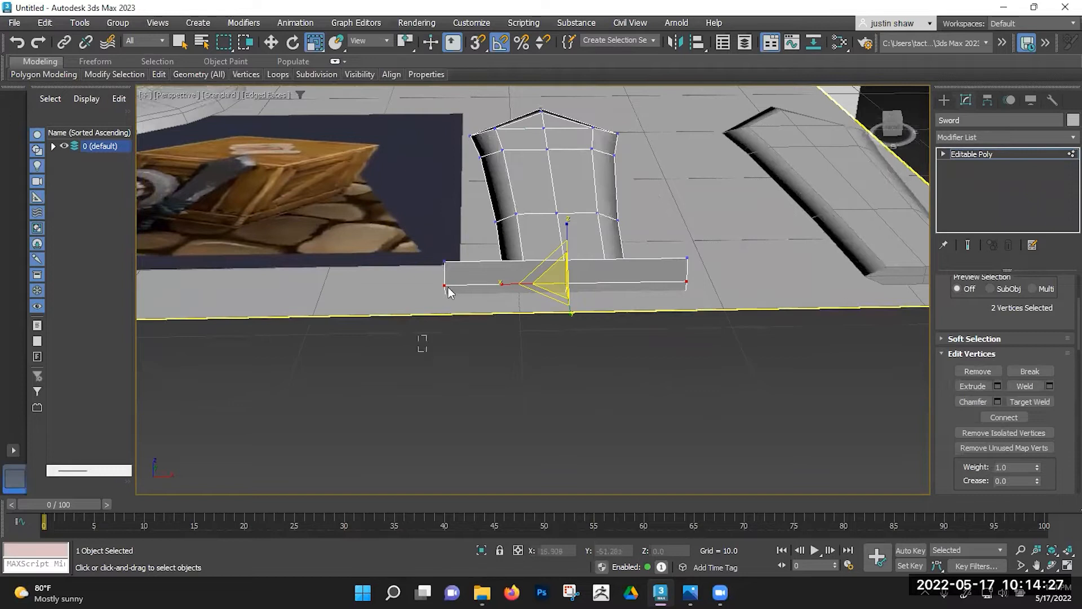
pyautogui.moveTo(458, 243); pyautogui.dragTo(458, 244)
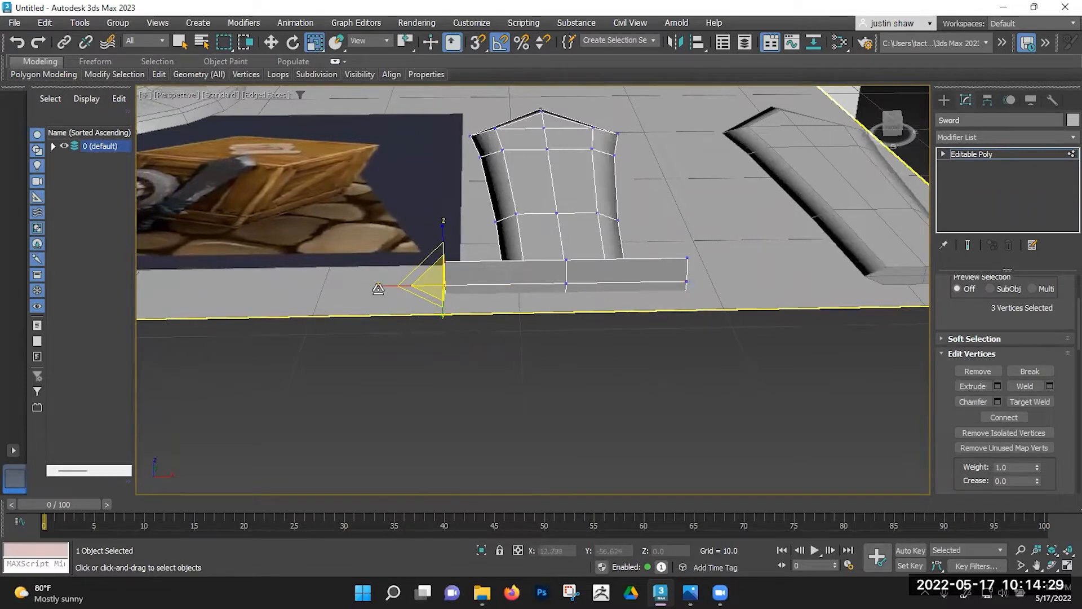
pyautogui.press('F8')
pyautogui.moveTo(689, 256); pyautogui.dragTo(684, 257)
pyautogui.moveTo(628, 288); pyautogui.dragTo(673, 283)
# Step: Select the four long upper edges of the guard and level them in Z
pyautogui.keyDown('alt'); pyautogui.moveTo(784, 285); pyautogui.dragTo(736, 291, button='middle'); pyautogui.keyUp('alt')
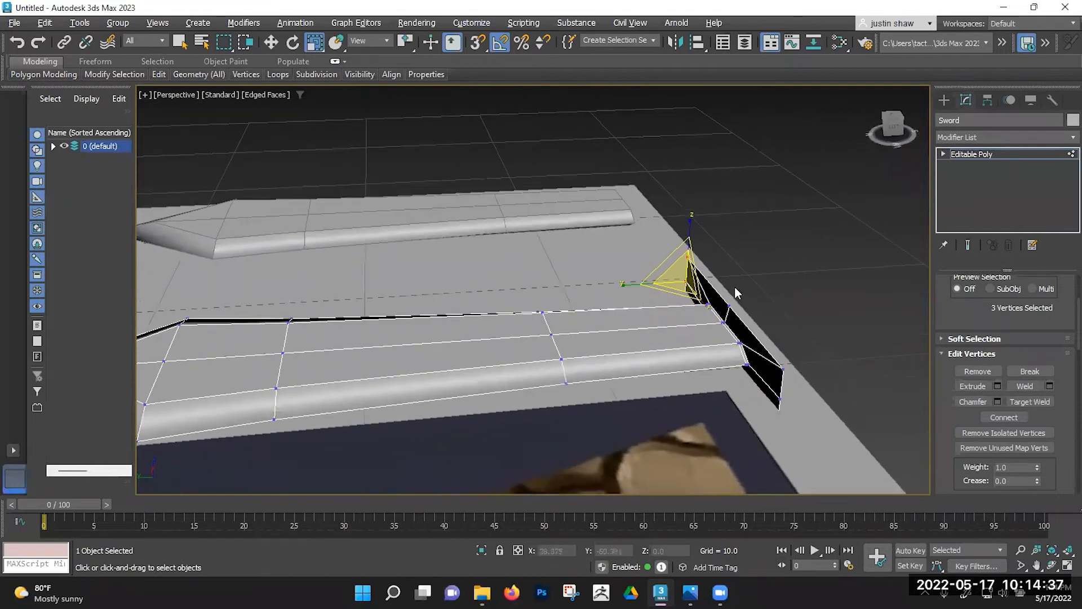
pyautogui.press('2')
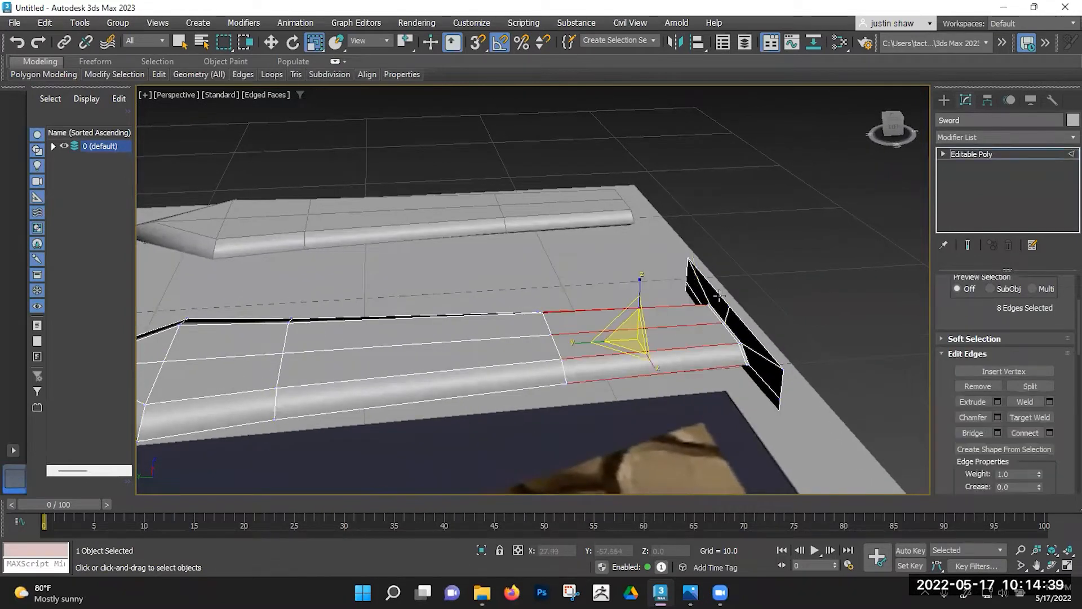
pyautogui.click(733, 319)
pyautogui.keyDown('alt'); pyautogui.moveTo(742, 324); pyautogui.dragTo(727, 298, button='middle'); pyautogui.keyUp('alt')
pyautogui.keyDown('ctrl'); pyautogui.click(761, 365); pyautogui.keyUp('ctrl')
pyautogui.moveTo(736, 289); pyautogui.dragTo(738, 346)
pyautogui.keyDown('alt'); pyautogui.moveTo(738, 346); pyautogui.dragTo(756, 305, button='middle'); pyautogui.keyUp('alt')
pyautogui.scroll(4, 760, 349)
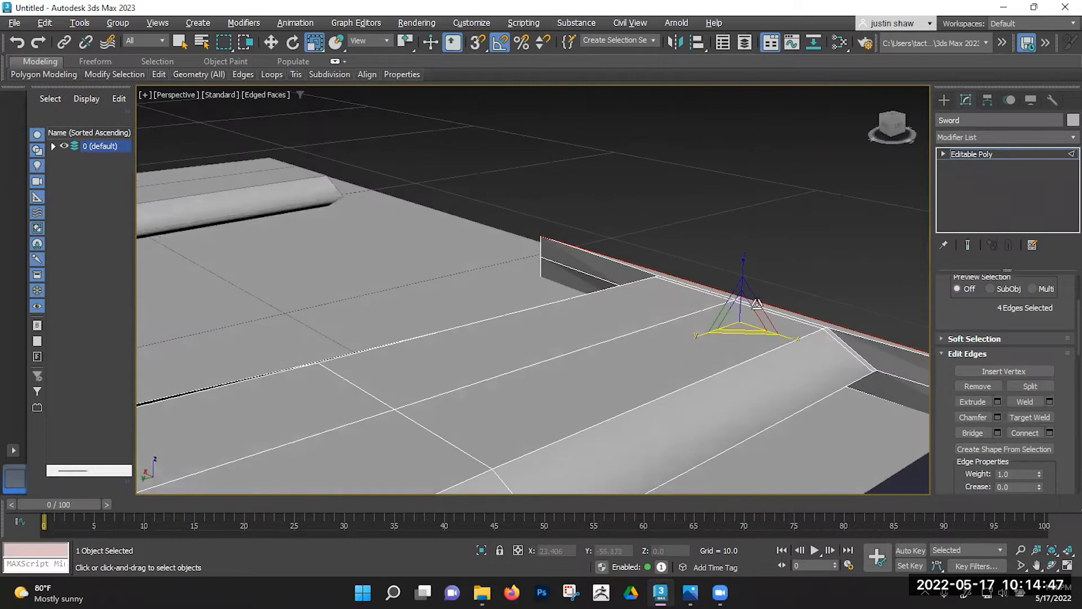
pyautogui.moveTo(743, 271); pyautogui.dragTo(744, 272)
# Step: Select the three end vertices on one side of the guard and inspect how the guard meets the blade
pyautogui.keyDown('alt'); pyautogui.moveTo(686, 290); pyautogui.dragTo(551, 280, button='middle'); pyautogui.keyUp('alt')
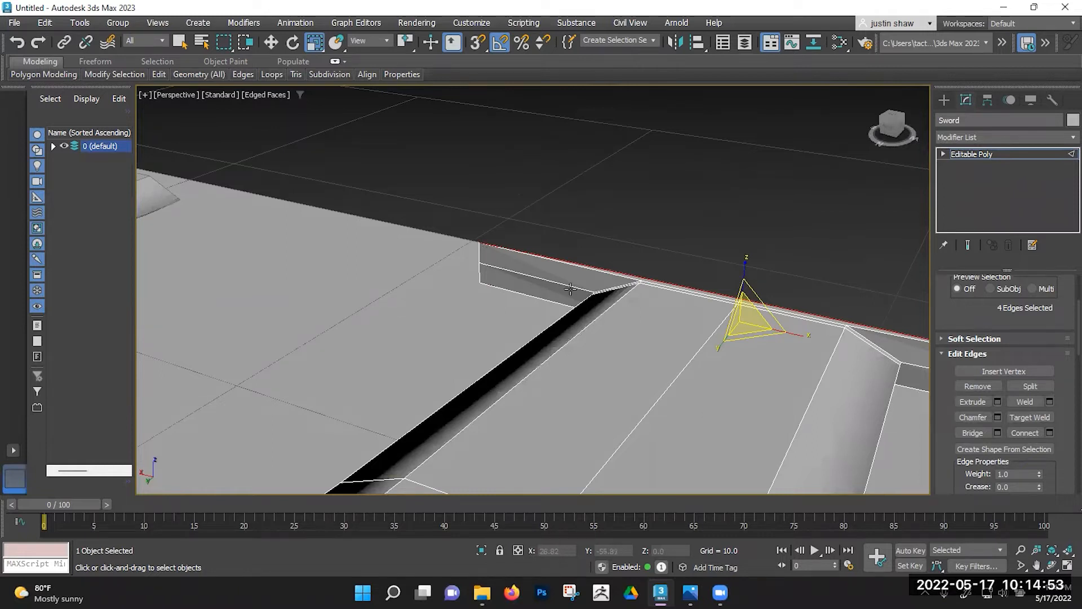
pyautogui.scroll(4, 570, 289)
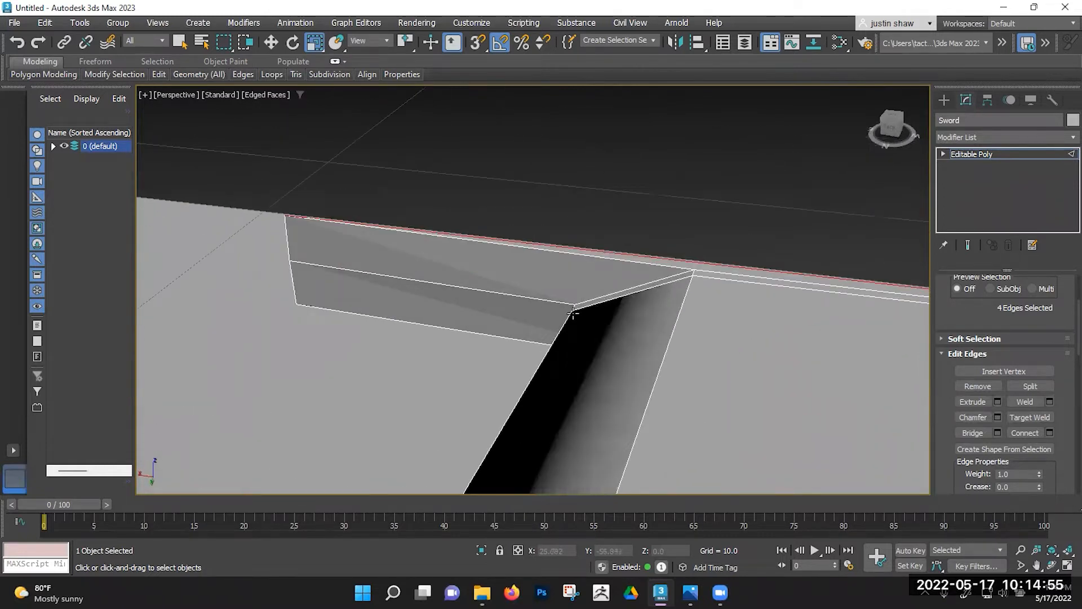
pyautogui.press('1')
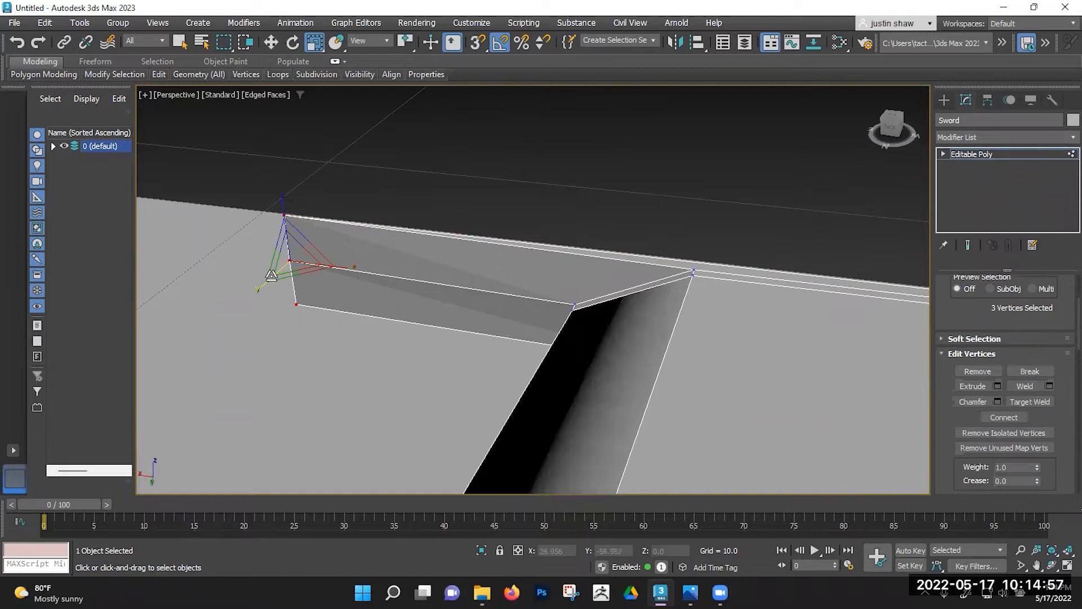
pyautogui.press('w')
pyautogui.click(284, 260)
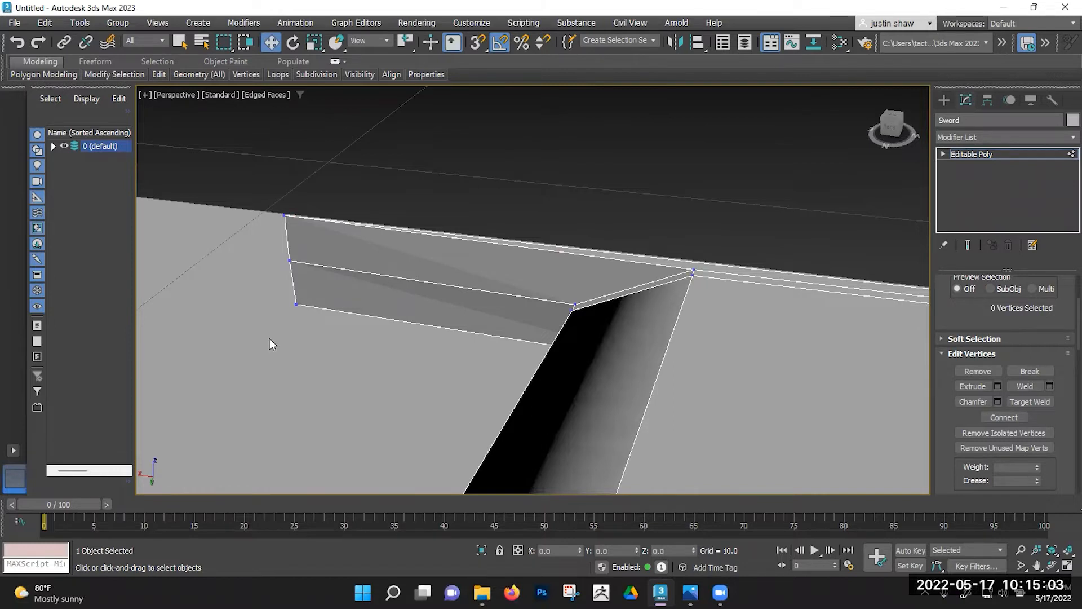
pyautogui.moveTo(299, 203); pyautogui.dragTo(303, 189)
pyautogui.moveTo(336, 293); pyautogui.dragTo(358, 302, button='middle')
pyautogui.press('r')
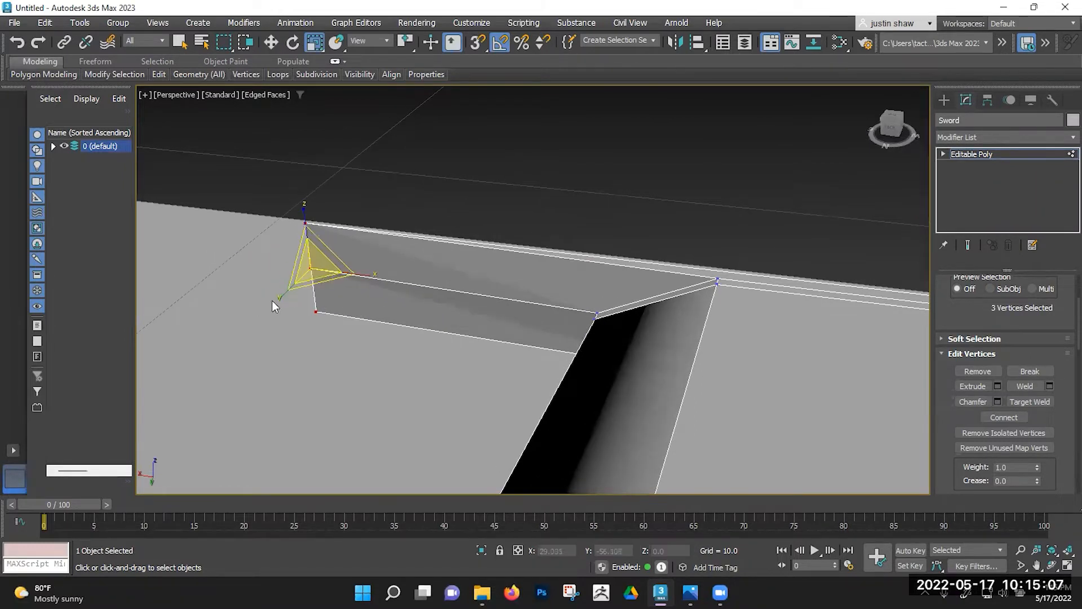
pyautogui.keyDown('alt'); pyautogui.moveTo(443, 157); pyautogui.dragTo(557, 279, button='middle'); pyautogui.keyUp('alt')
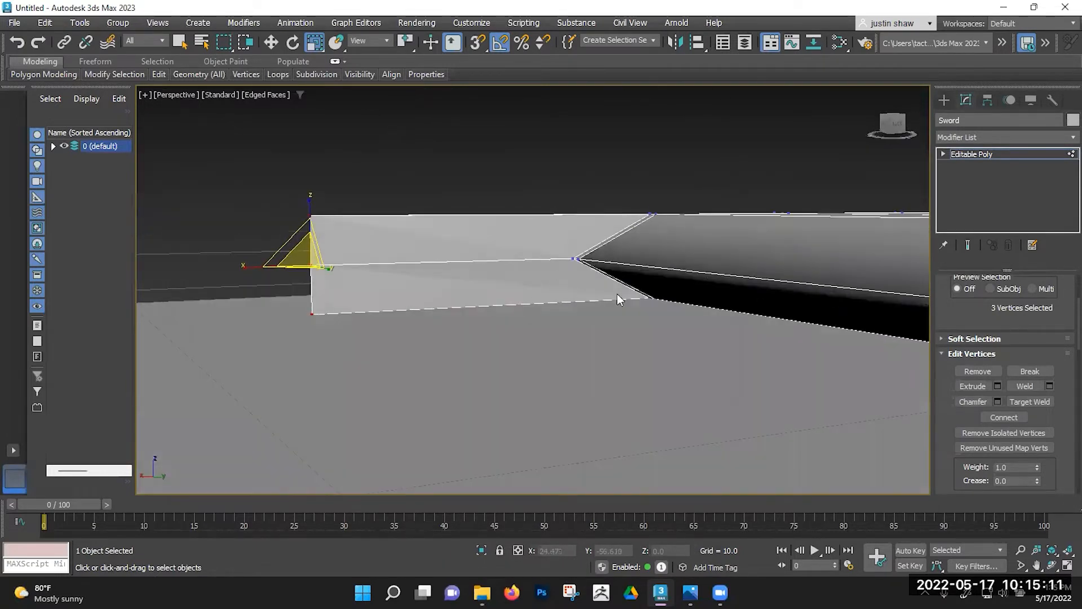
pyautogui.scroll(3, 617, 294)
# Step: Select six vertices on one side of the guard and scale them to about 13% in Y
pyautogui.click(670, 345)
pyautogui.keyDown('ctrl'); pyautogui.click(510, 246); pyautogui.keyUp('ctrl')
pyautogui.keyDown('alt'); pyautogui.moveTo(533, 272); pyautogui.dragTo(677, 154, button='middle'); pyautogui.keyUp('alt')
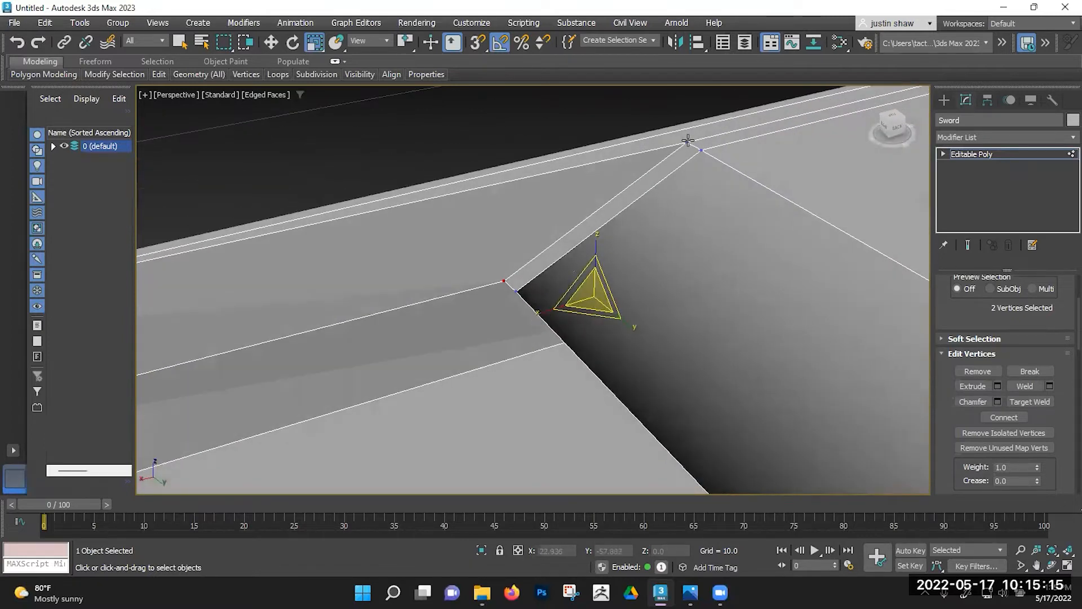
pyautogui.keyDown('alt'); pyautogui.moveTo(434, 307); pyautogui.dragTo(513, 285, button='middle'); pyautogui.keyUp('alt')
pyautogui.keyDown('ctrl'); pyautogui.click(177, 285); pyautogui.keyUp('ctrl')
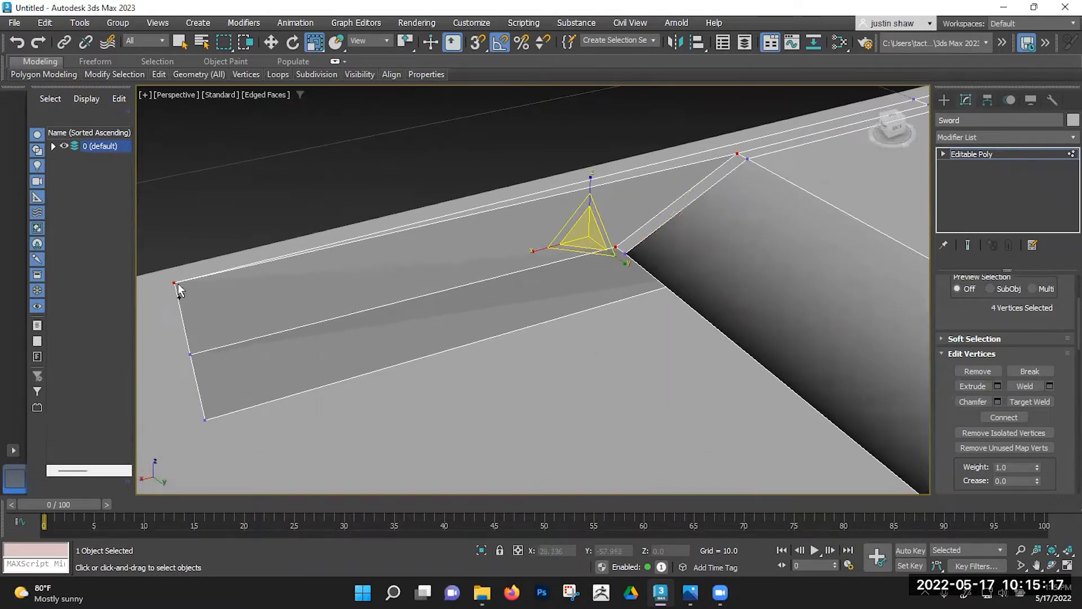
pyautogui.keyDown('ctrl'); pyautogui.click(191, 356); pyautogui.keyUp('ctrl')
pyautogui.keyDown('ctrl'); pyautogui.click(205, 420); pyautogui.keyUp('ctrl')
pyautogui.keyDown('alt'); pyautogui.moveTo(204, 419); pyautogui.dragTo(389, 369, button='middle'); pyautogui.keyUp('alt')
pyautogui.keyDown('alt'); pyautogui.moveTo(555, 291); pyautogui.dragTo(298, 255, button='middle'); pyautogui.keyUp('alt')
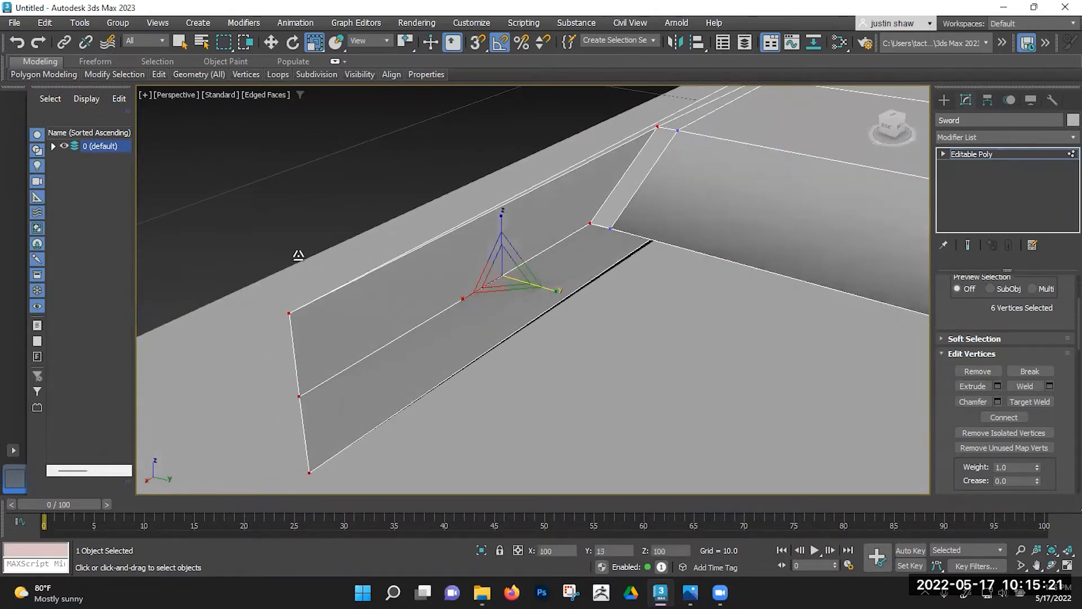
pyautogui.keyDown('alt'); pyautogui.moveTo(570, 317); pyautogui.dragTo(648, 309, button='middle'); pyautogui.keyUp('alt')
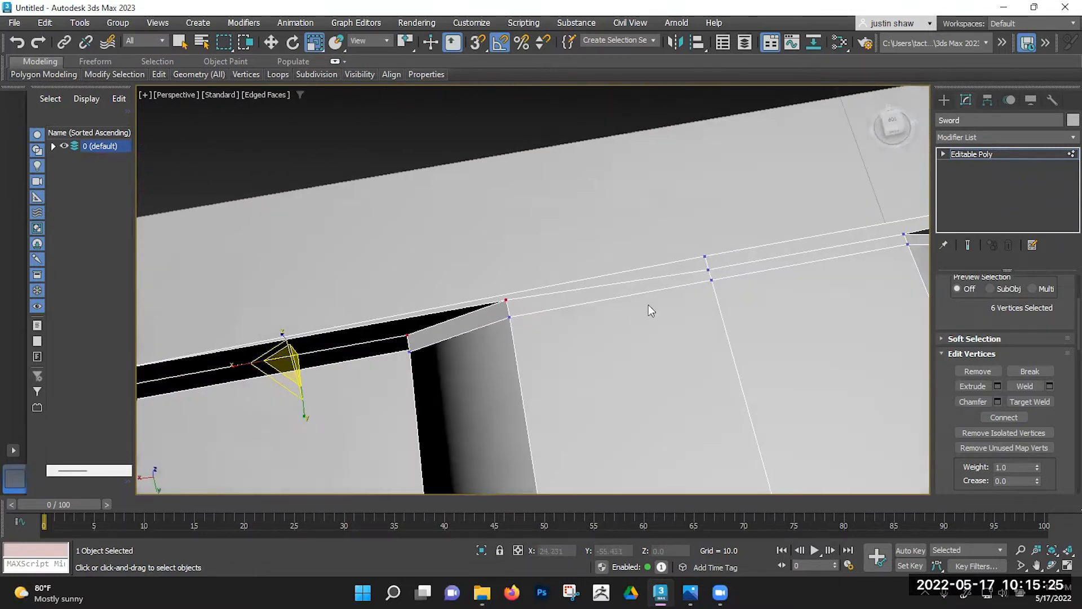
# Step: Isolate the sword and frame the six vertices along the guard's centre line
pyautogui.click(702, 258)
pyautogui.moveTo(702, 257)
pyautogui.keyDown('alt'); pyautogui.mouseDown(button='middle')
pyautogui.moveTo(642, 336)
pyautogui.moveTo(705, 358)
pyautogui.moveTo(676, 377)
pyautogui.moveTo(428, 355)
pyautogui.moveTo(687, 256)
pyautogui.mouseUp(button='middle'); pyautogui.keyUp('alt')
pyautogui.click(642, 336)
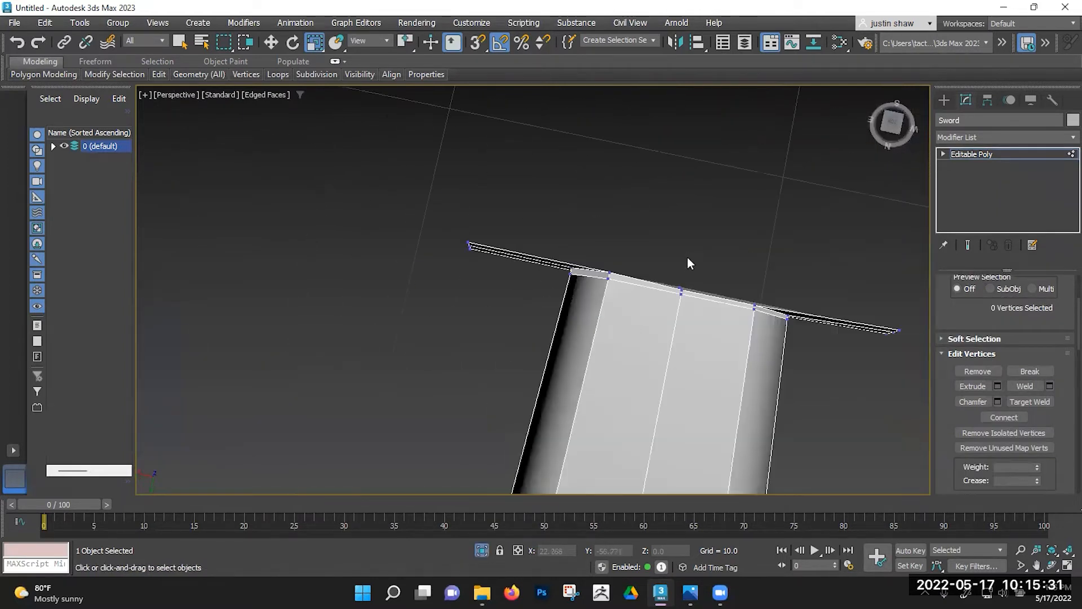
pyautogui.moveTo(676, 324); pyautogui.dragTo(677, 324)
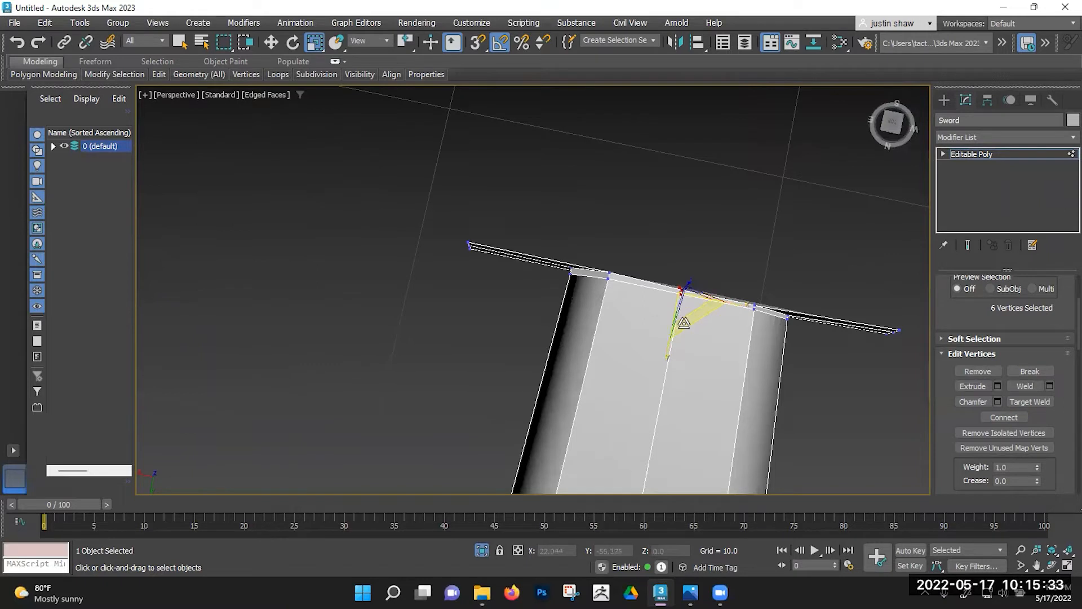
pyautogui.press('z')
# Step: Delete the polygons of the guard's outer face on both halves to open it up
pyautogui.keyDown('alt'); pyautogui.moveTo(576, 362); pyautogui.dragTo(555, 325, button='middle'); pyautogui.keyUp('alt')
pyautogui.press('4')
pyautogui.click(524, 311)
pyautogui.press('Delete')
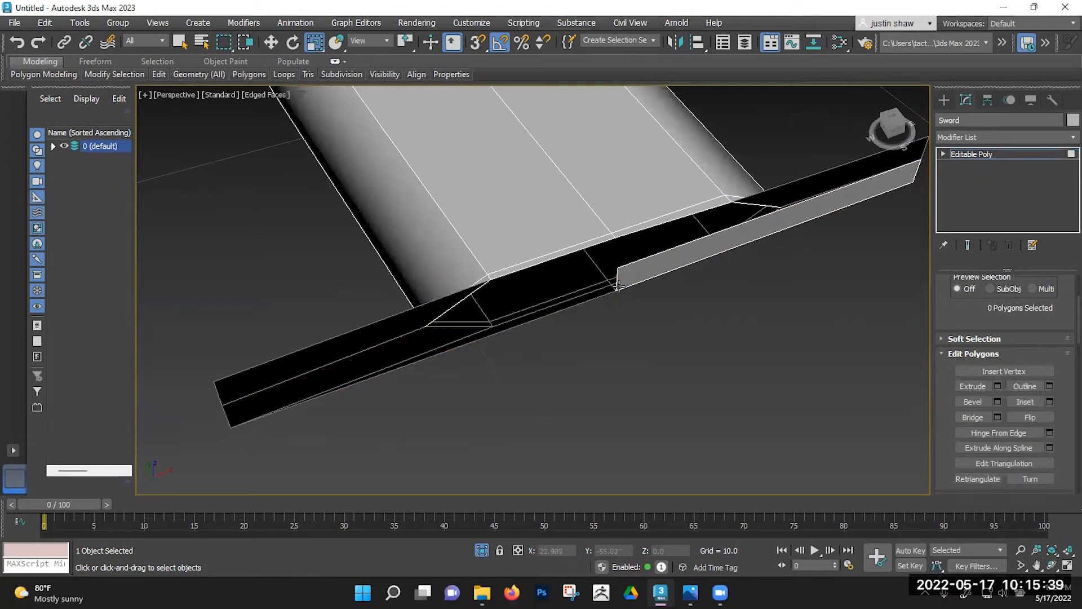
pyautogui.click(631, 278)
pyautogui.press('Delete')
# Step: Select the two polygons on the blade side of one guard wing and flatten them in Y
pyautogui.keyDown('alt'); pyautogui.moveTo(601, 290); pyautogui.dragTo(334, 210, button='middle'); pyautogui.keyUp('alt')
pyautogui.click(402, 234)
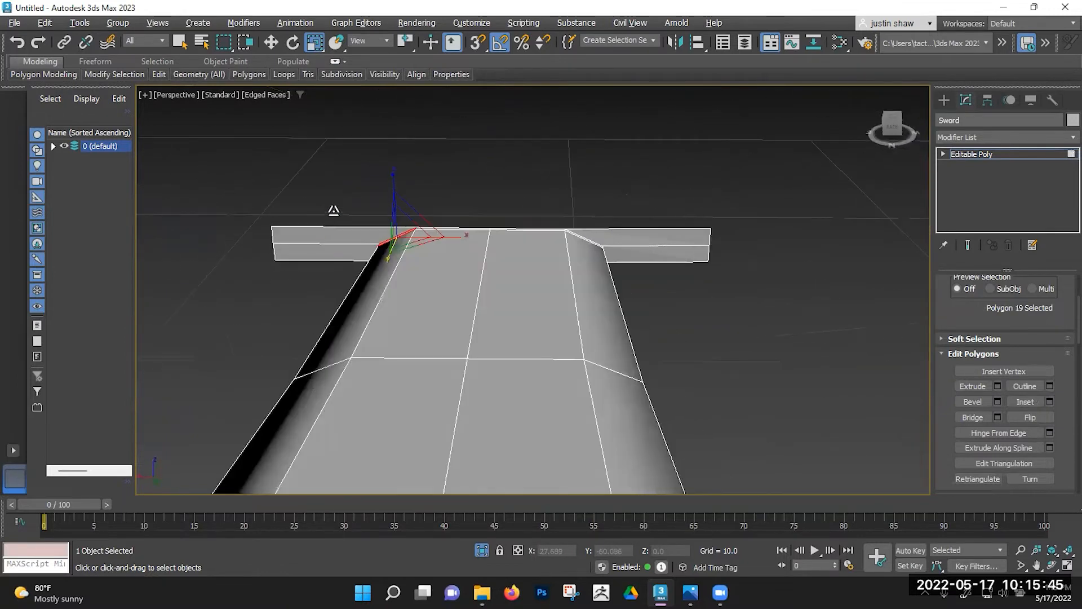
pyautogui.click(647, 233)
pyautogui.scroll(3, 646, 234)
pyautogui.keyDown('ctrl'); pyautogui.click(627, 261); pyautogui.keyUp('ctrl')
pyautogui.keyDown('alt'); pyautogui.moveTo(628, 263); pyautogui.dragTo(548, 282, button='middle'); pyautogui.keyUp('alt')
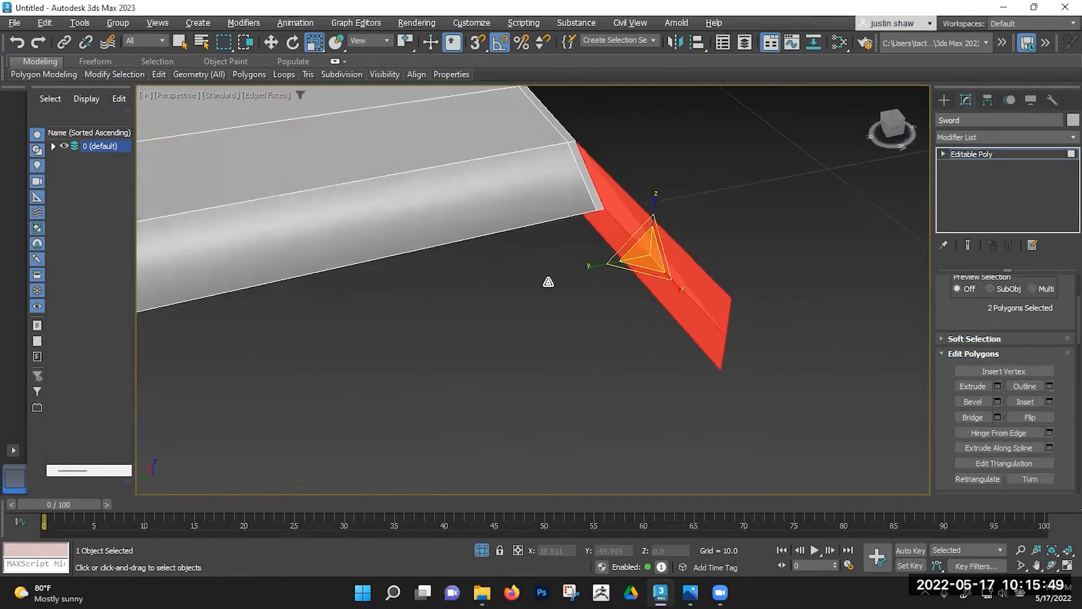
pyautogui.moveTo(601, 266); pyautogui.dragTo(874, 232)
pyautogui.keyDown('alt'); pyautogui.moveTo(620, 248); pyautogui.dragTo(474, 194, button='middle'); pyautogui.keyUp('alt')
pyautogui.moveTo(461, 243); pyautogui.dragTo(478, 259, button='middle')
pyautogui.click(478, 261)
# Step: Select the two polygons on each guard wing, then clear the selection and check the shape without edged faces
pyautogui.moveTo(447, 162); pyautogui.dragTo(423, 203, button='middle')
pyautogui.scroll(-3, 426, 204)
pyautogui.click(380, 360)
pyautogui.keyDown('ctrl'); pyautogui.click(386, 351); pyautogui.keyUp('ctrl')
pyautogui.keyDown('alt'); pyautogui.moveTo(695, 365); pyautogui.dragTo(681, 319, button='middle'); pyautogui.keyUp('alt')
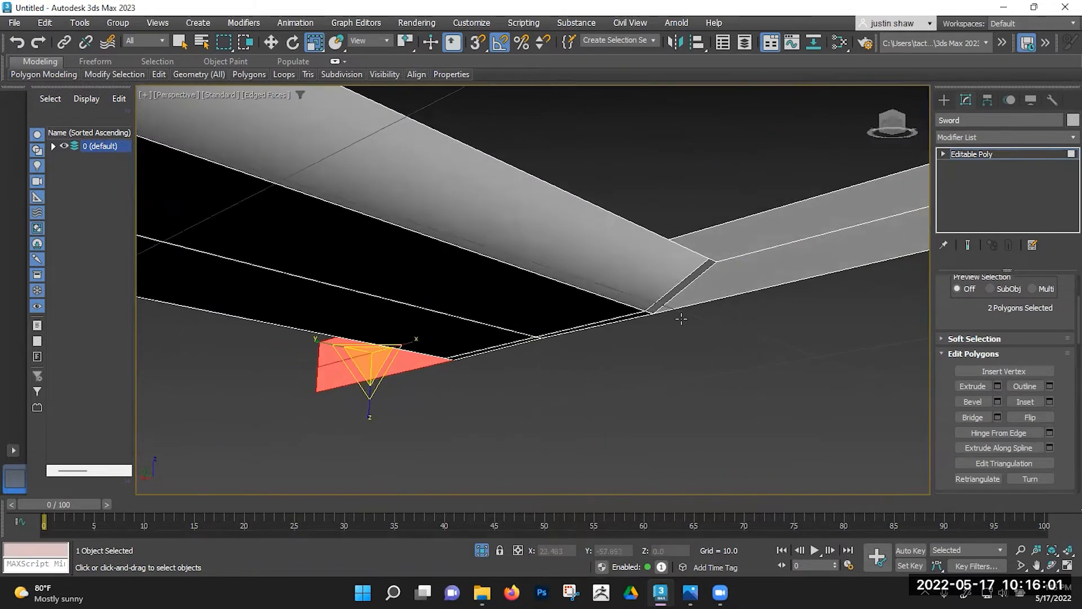
pyautogui.keyDown('ctrl'); pyautogui.click(720, 278); pyautogui.keyUp('ctrl')
pyautogui.keyDown('ctrl'); pyautogui.click(719, 252); pyautogui.keyUp('ctrl')
pyautogui.keyDown('alt'); pyautogui.moveTo(720, 255); pyautogui.dragTo(318, 284, button='middle'); pyautogui.keyUp('alt')
pyautogui.click(722, 272)
pyautogui.press('F4')
pyautogui.scroll(-4, 724, 277)
pyautogui.press('2')
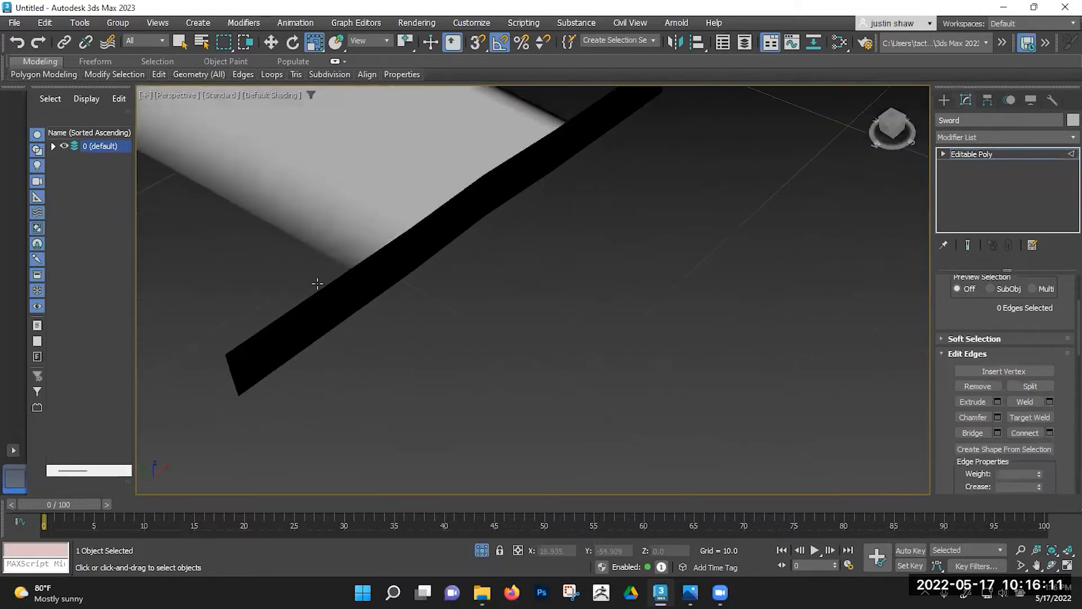
pyautogui.press('F4')
pyautogui.click(317, 283)
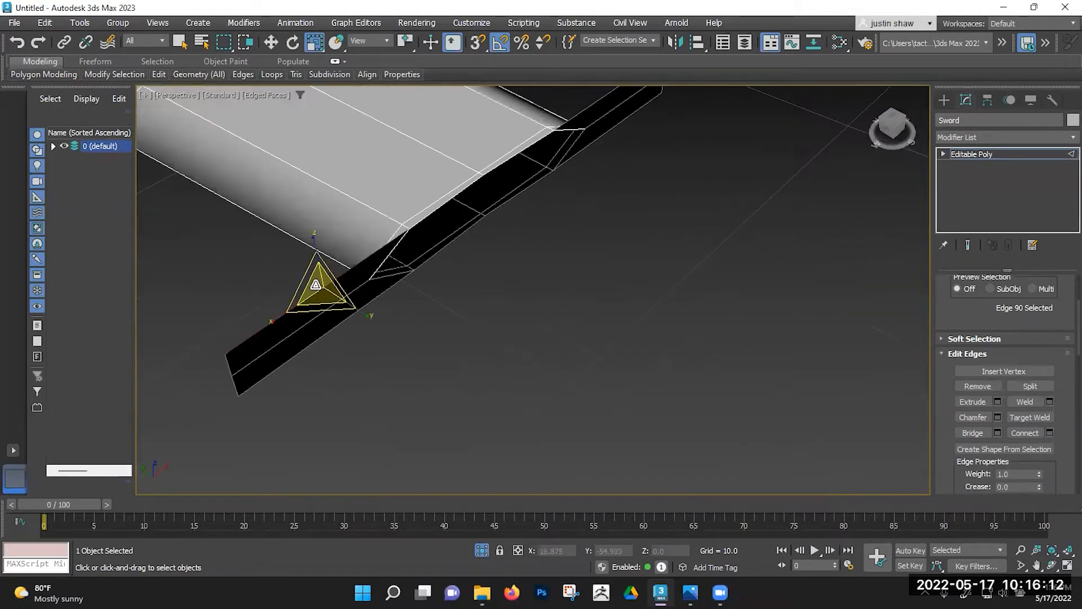
pyautogui.keyDown('ctrl'); pyautogui.click(228, 363); pyautogui.keyUp('ctrl')
pyautogui.keyDown('ctrl'); pyautogui.click(237, 389); pyautogui.keyUp('ctrl')
pyautogui.keyDown('ctrl'); pyautogui.click(252, 386); pyautogui.keyUp('ctrl')
pyautogui.keyDown('alt'); pyautogui.moveTo(496, 304); pyautogui.dragTo(345, 351, button='middle'); pyautogui.keyUp('alt')
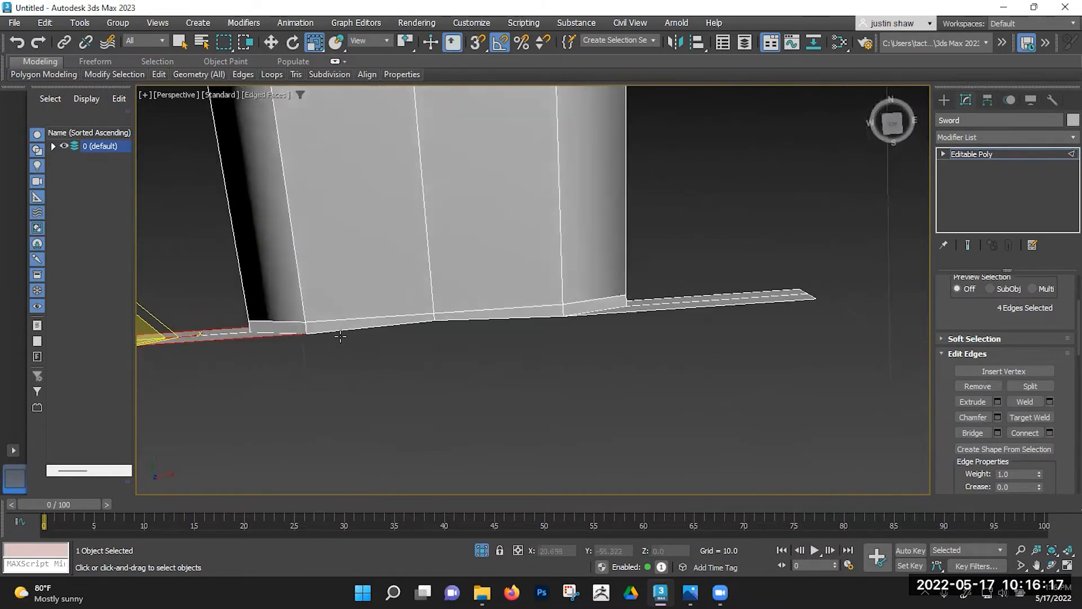
pyautogui.moveTo(420, 345); pyautogui.dragTo(477, 360, button='middle')
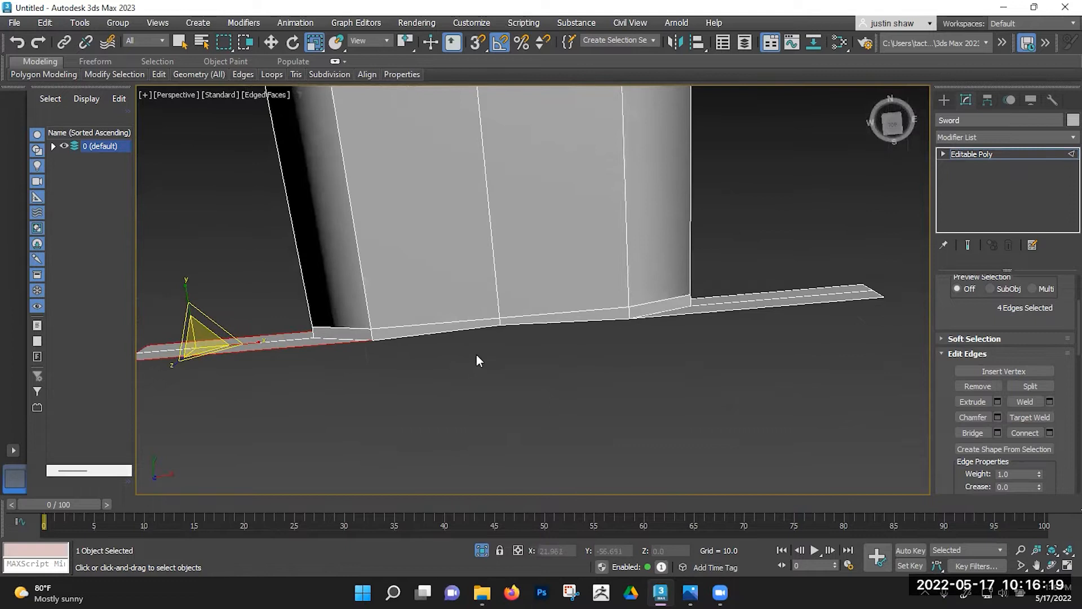
# Step: Select the open border running around the outer side of the guard at border level
pyautogui.press('3')
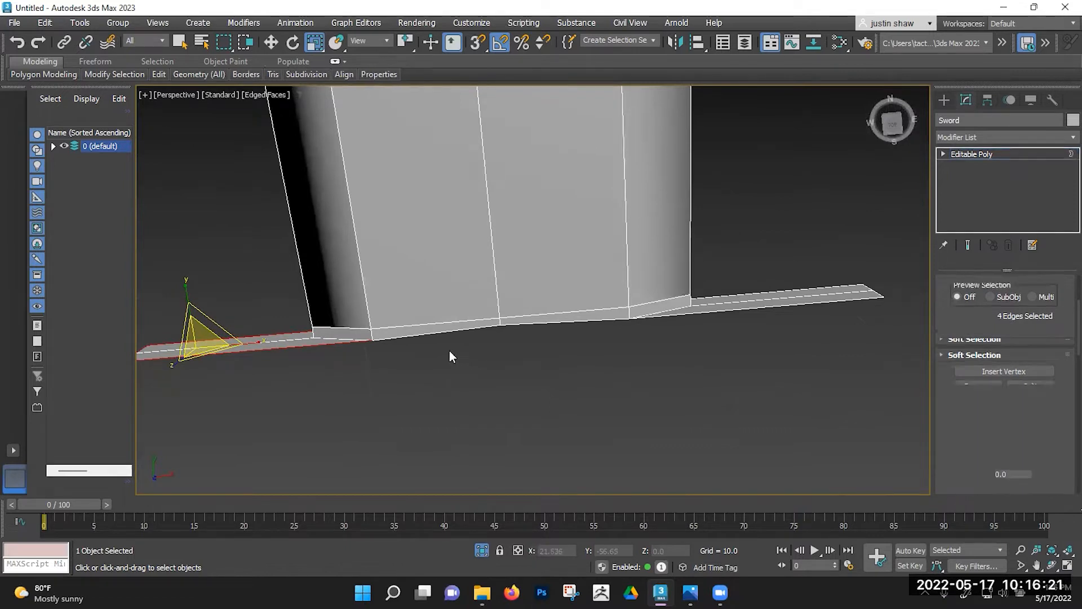
pyautogui.click(415, 333)
pyautogui.keyDown('alt'); pyautogui.moveTo(416, 333); pyautogui.dragTo(509, 357, button='middle'); pyautogui.keyUp('alt')
pyautogui.scroll(4, 455, 361)
pyautogui.moveTo(647, 248); pyautogui.dragTo(656, 434)
pyautogui.scroll(-4, 642, 435)
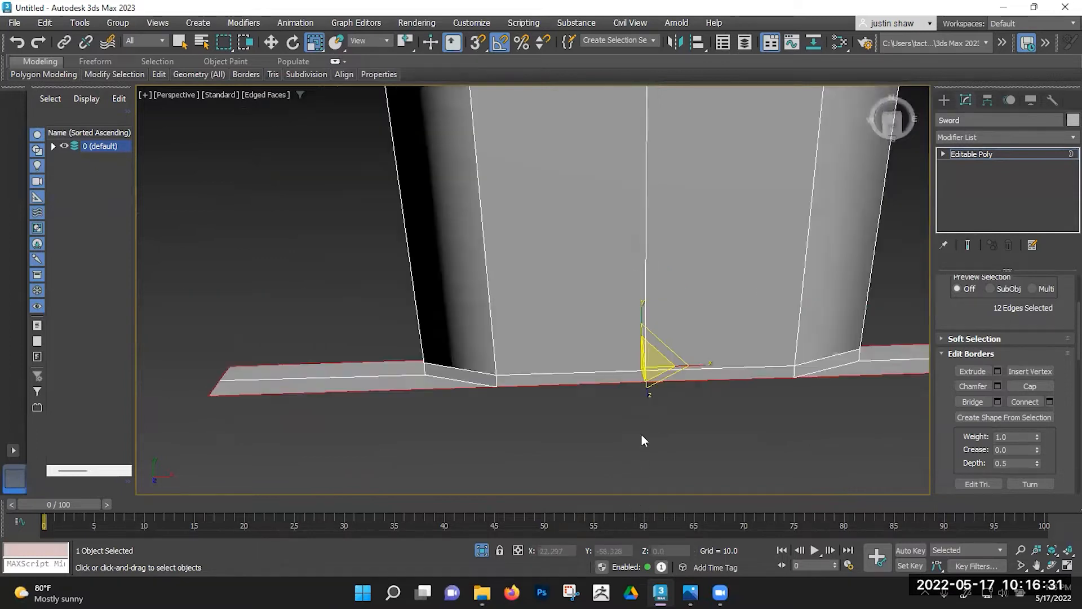
# Step: Extend the selected border away from the blade along Y by about 1 unit, creating new polygons that thicken the guard
pyautogui.moveTo(711, 360)
pyautogui.keyDown('alt'); pyautogui.mouseDown(button='middle')
pyautogui.moveTo(674, 394)
pyautogui.moveTo(562, 373)
pyautogui.moveTo(558, 322)
pyautogui.moveTo(580, 329)
pyautogui.moveTo(583, 314)
pyautogui.moveTo(575, 435)
pyautogui.moveTo(633, 341)
pyautogui.moveTo(614, 440)
pyautogui.moveTo(624, 286)
pyautogui.moveTo(623, 411)
pyautogui.moveTo(618, 310)
pyautogui.mouseUp(button='middle'); pyautogui.keyUp('alt')
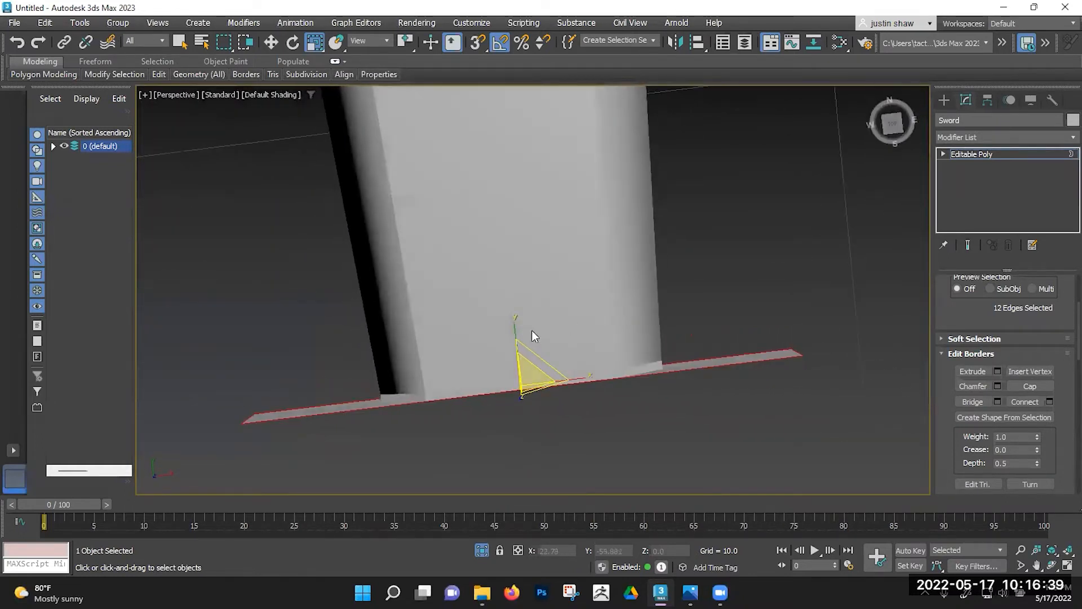
pyautogui.keyDown('alt'); pyautogui.moveTo(508, 416); pyautogui.dragTo(536, 218, button='middle'); pyautogui.keyUp('alt')
pyautogui.press('w')
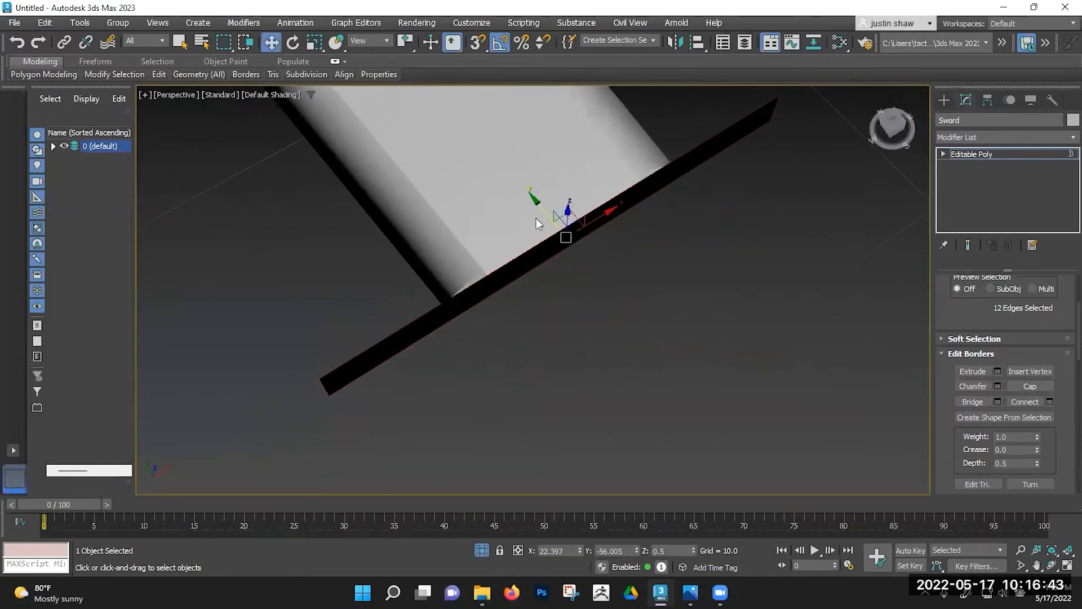
pyautogui.keyDown('shift'); pyautogui.moveTo(537, 206); pyautogui.dragTo(562, 242); pyautogui.keyUp('shift')
pyautogui.keyDown('alt'); pyautogui.moveTo(561, 242); pyautogui.dragTo(483, 291, button='middle'); pyautogui.keyUp('alt')
# Step: Exit isolation to compare the guard with the sword in the reference image, and isolate the sword again
pyautogui.click(481, 550)
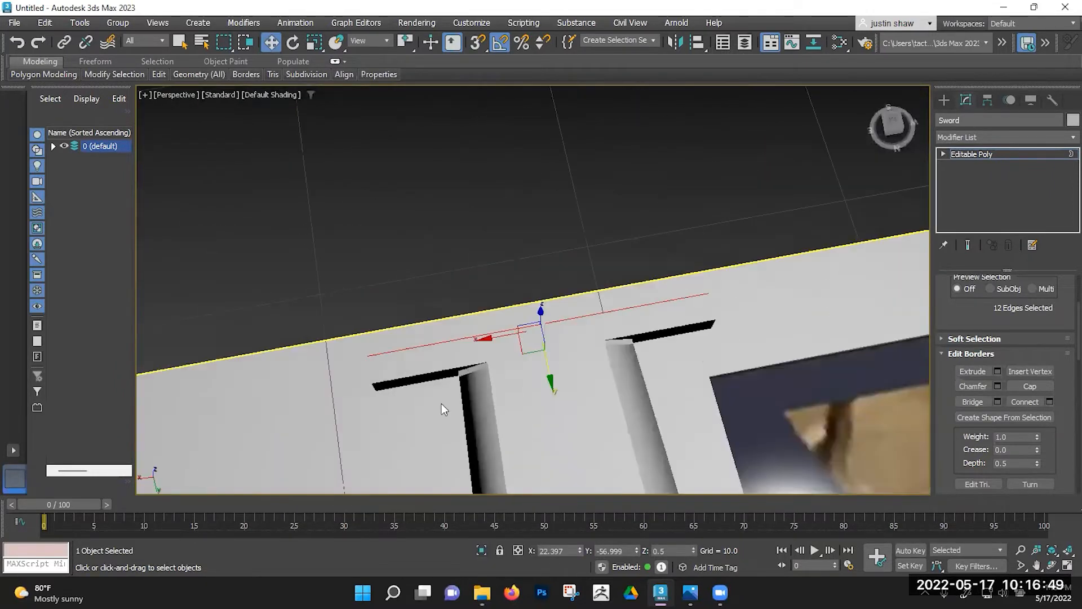
pyautogui.keyDown('alt'); pyautogui.moveTo(743, 417); pyautogui.dragTo(385, 404, button='middle'); pyautogui.keyUp('alt')
pyautogui.scroll(8, 300, 398)
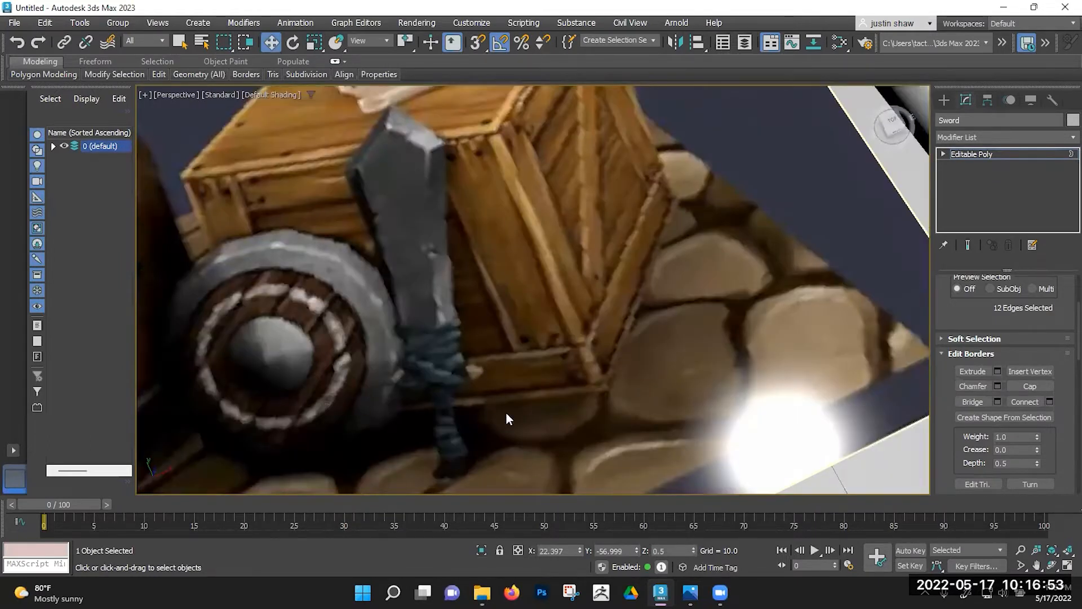
pyautogui.scroll(-10, 743, 322)
pyautogui.hotkey('alt', 'w')
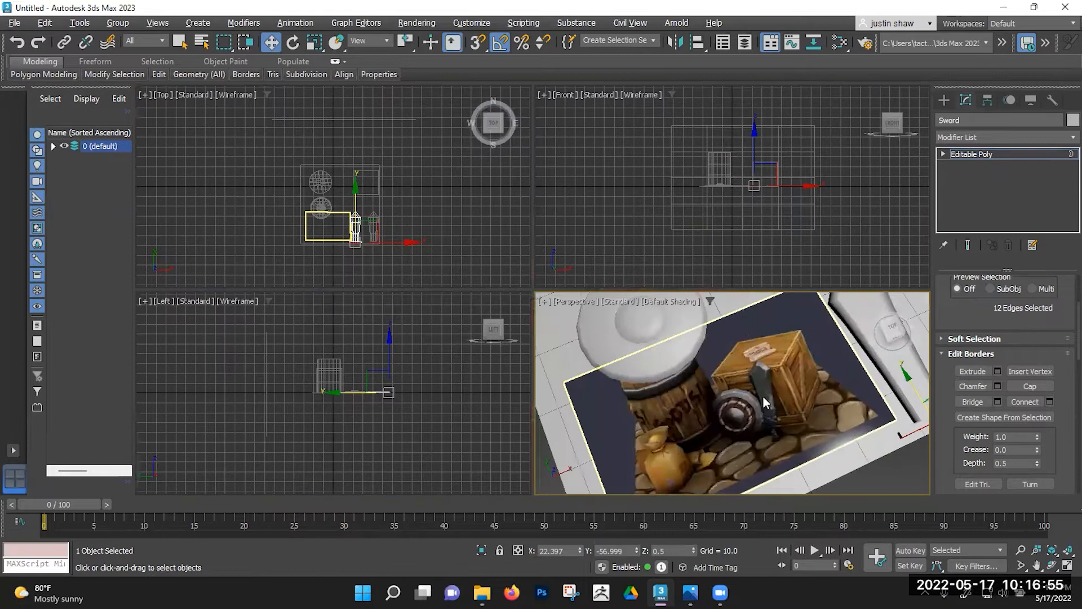
pyautogui.hotkey('alt', 'w')
pyautogui.moveTo(728, 384); pyautogui.dragTo(563, 303, button='middle')
pyautogui.hotkey('alt', 'q')
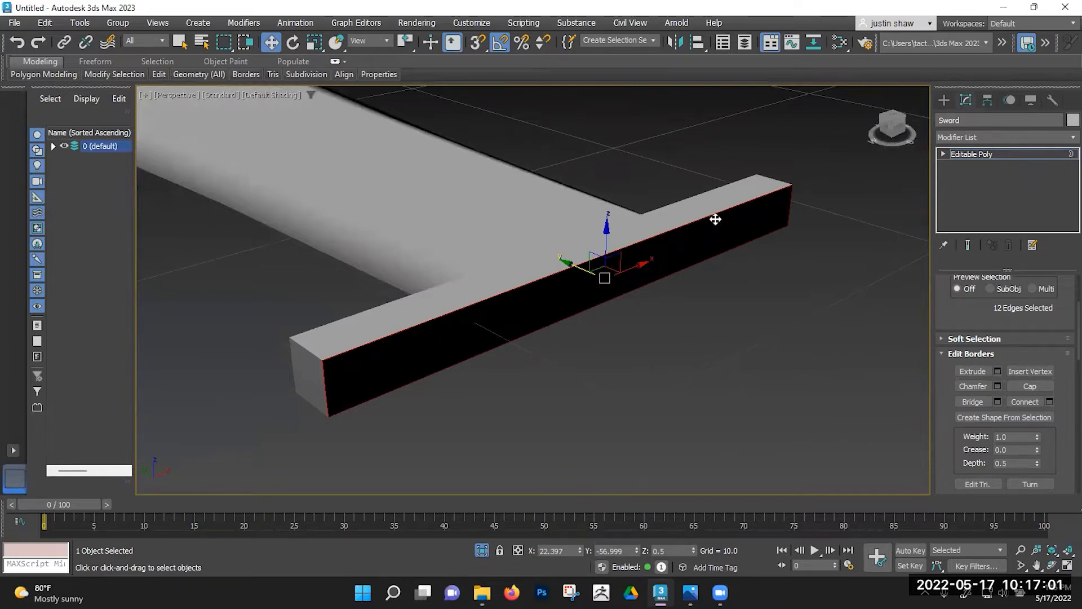
# Step: Cap the guard's open border and show edged faces to inspect the new face
pyautogui.click(1029, 387)
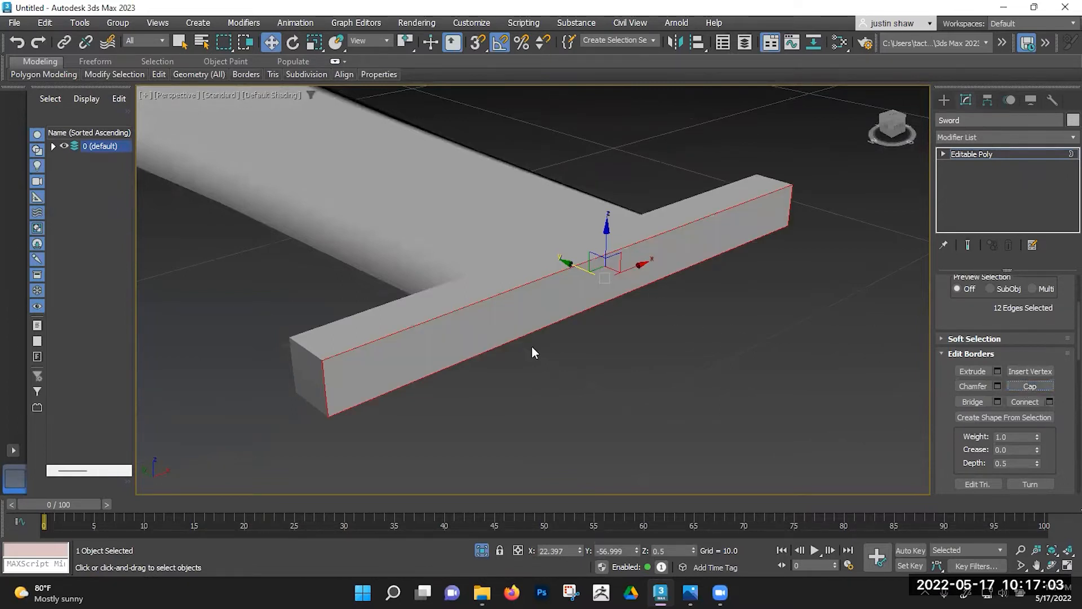
pyautogui.press('F4')
pyautogui.moveTo(434, 343)
pyautogui.keyDown('alt'); pyautogui.mouseDown(button='middle')
pyautogui.moveTo(524, 322)
pyautogui.moveTo(445, 327)
pyautogui.mouseUp(button='middle'); pyautogui.keyUp('alt')
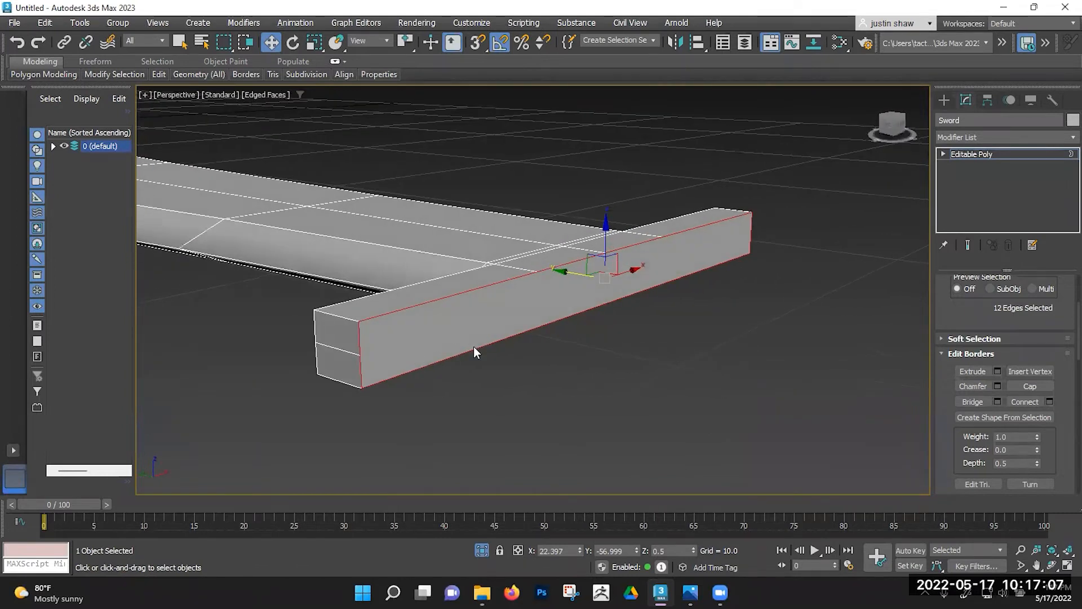
# Step: Cut the guard's cap with a lengthwise centre line and three vertical lines joining the existing upper and lower vertices
pyautogui.press('1')
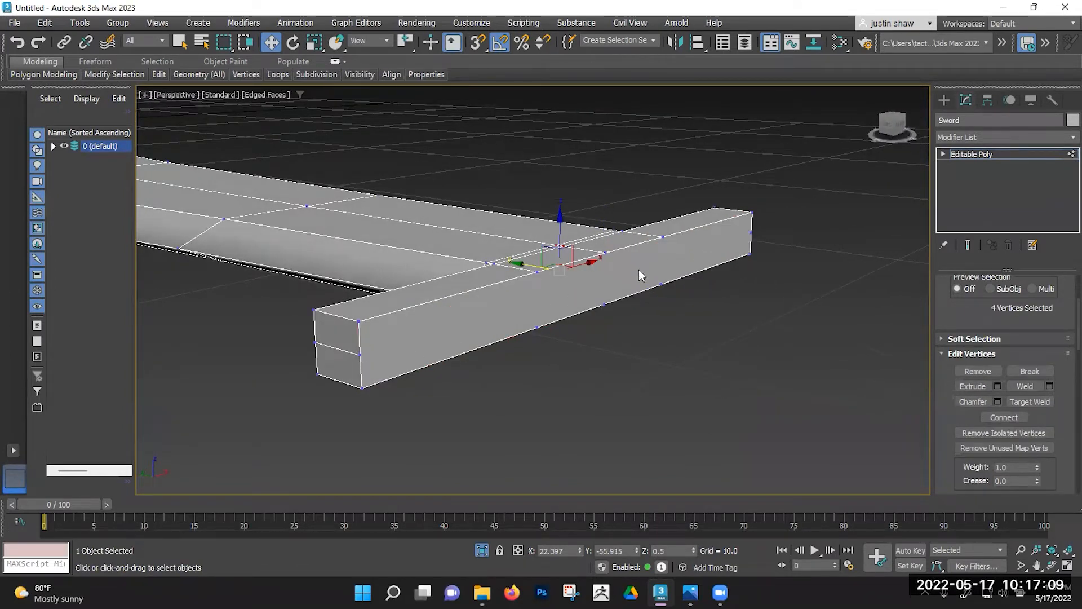
pyautogui.hotkey('alt', 'c')
pyautogui.click(359, 352)
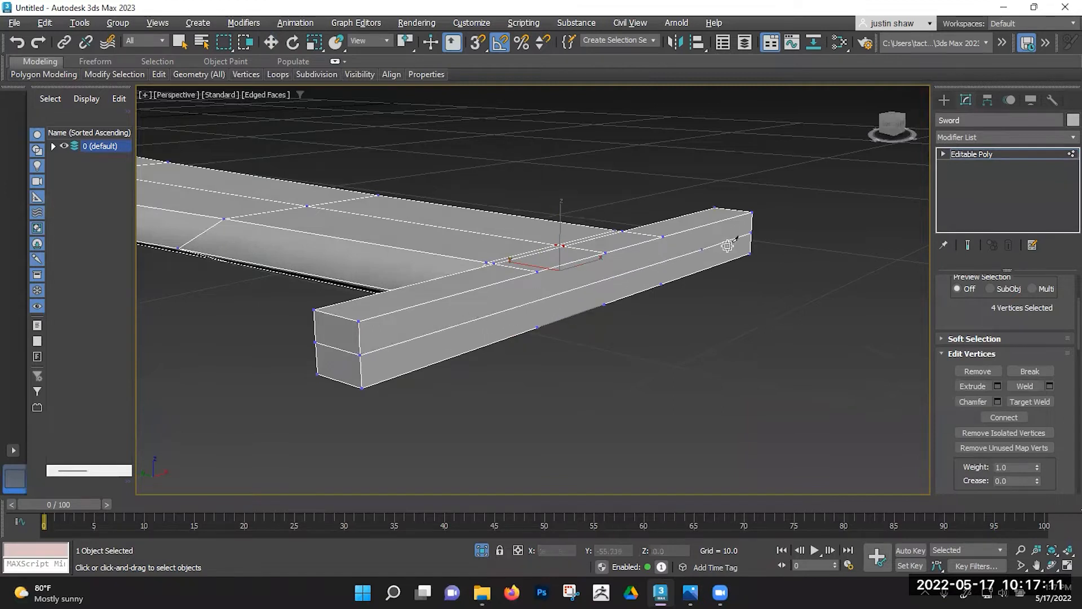
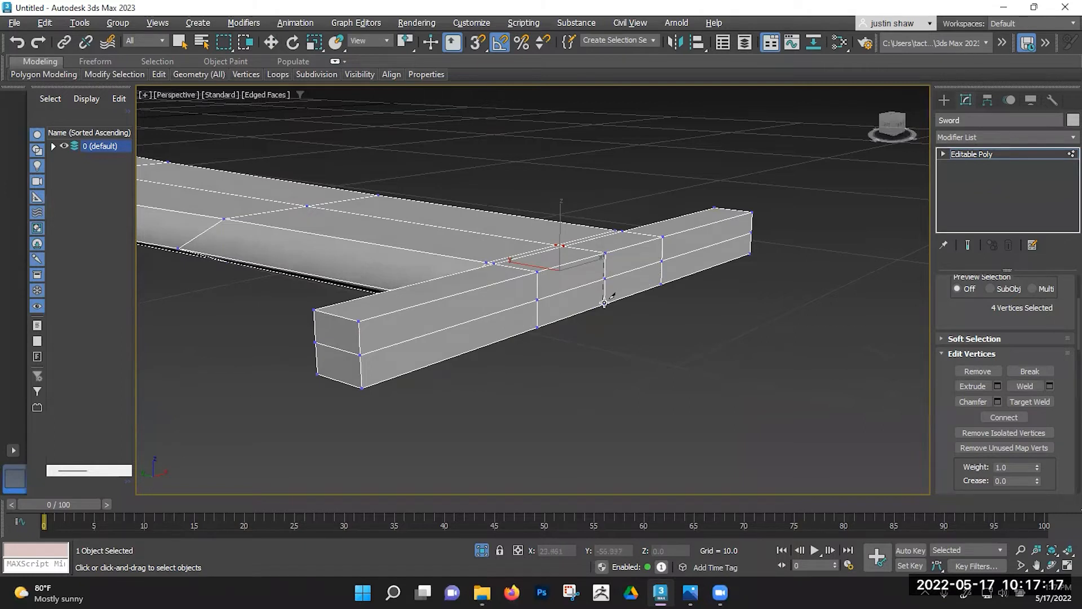
pyautogui.rightClick(615, 276)
# Step: Select the four edges of the two outer vertical cuts and scale them in X to 40% about their common center
pyautogui.keyDown('alt'); pyautogui.moveTo(615, 276); pyautogui.dragTo(676, 277, button='middle'); pyautogui.keyUp('alt')
pyautogui.press('2')
pyautogui.click(677, 278)
pyautogui.keyDown('ctrl'); pyautogui.click(675, 298); pyautogui.keyUp('ctrl')
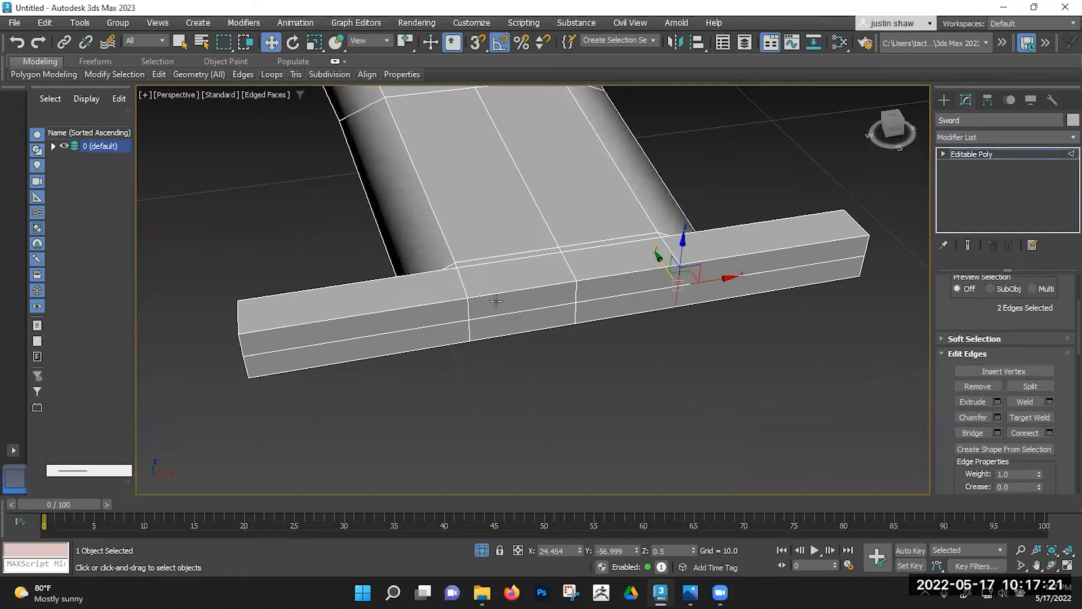
pyautogui.keyDown('ctrl'); pyautogui.click(469, 308); pyautogui.keyUp('ctrl')
pyautogui.keyDown('ctrl'); pyautogui.click(470, 326); pyautogui.keyUp('ctrl')
pyautogui.press('r')
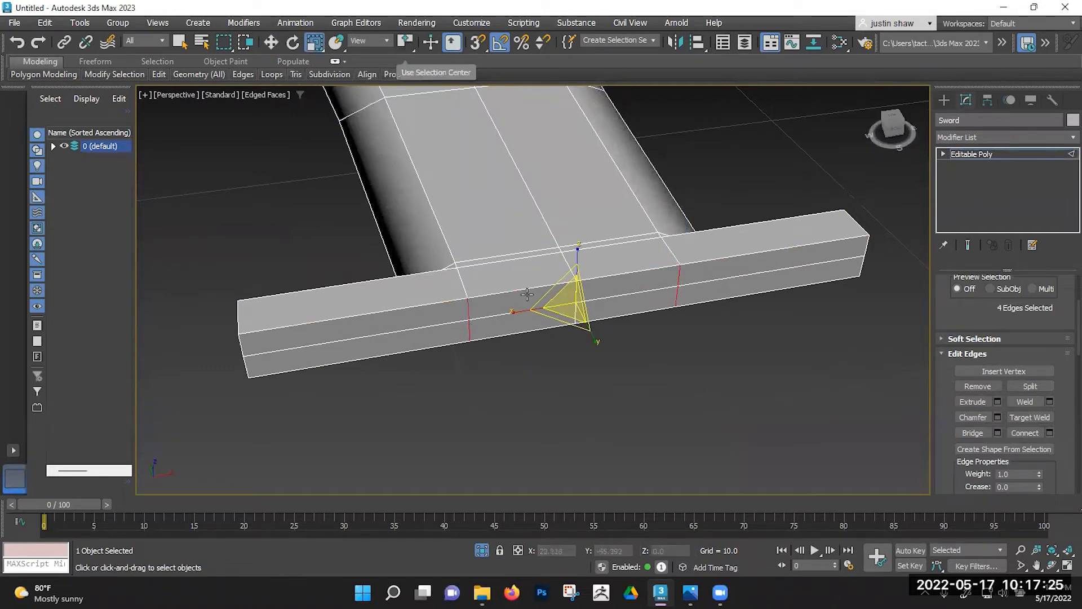
pyautogui.moveTo(519, 311); pyautogui.dragTo(586, 305)
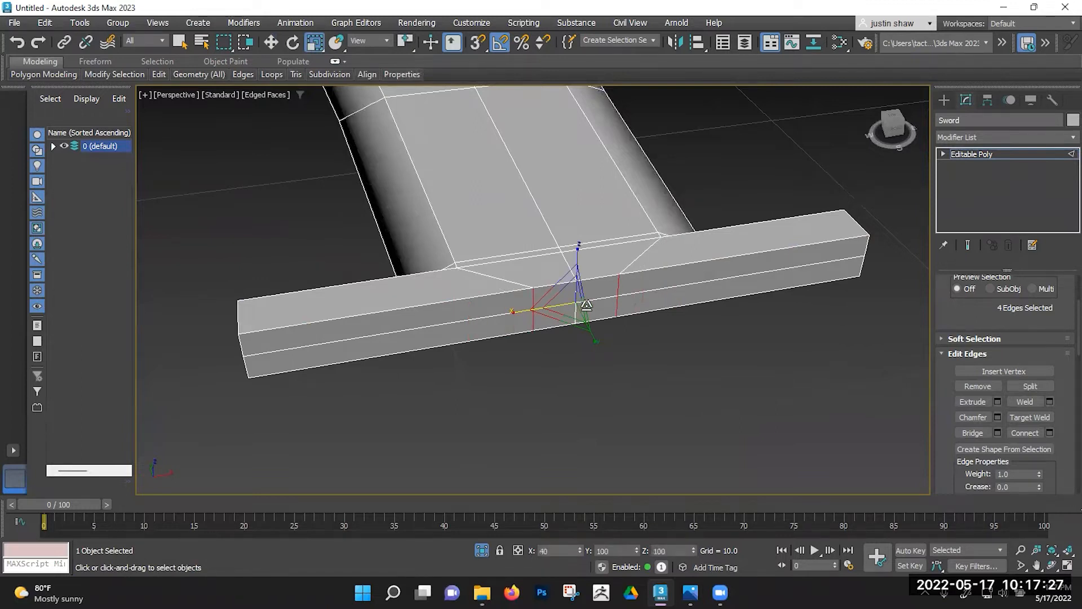
# Step: Select the four polygons at the middle of the crossguard's outer face and extrude them outward into a long handle
pyautogui.keyDown('alt'); pyautogui.moveTo(589, 305); pyautogui.dragTo(638, 295, button='middle'); pyautogui.keyUp('alt')
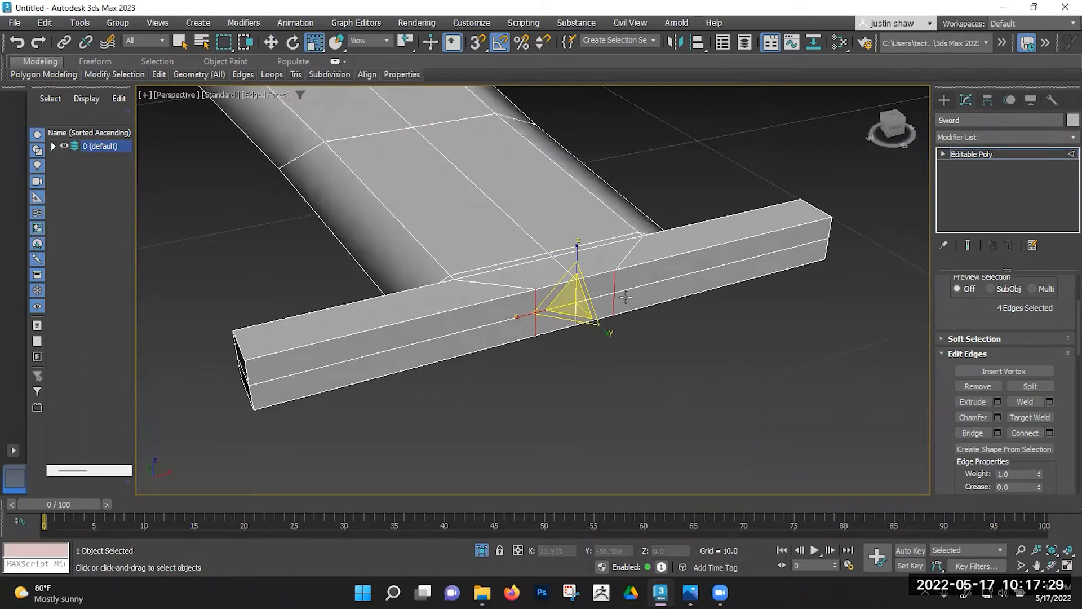
pyautogui.press('4')
pyautogui.click(593, 292)
pyautogui.keyDown('ctrl'); pyautogui.click(560, 295); pyautogui.keyUp('ctrl')
pyautogui.keyDown('ctrl'); pyautogui.click(559, 320); pyautogui.keyUp('ctrl')
pyautogui.keyDown('ctrl'); pyautogui.click(584, 314); pyautogui.keyUp('ctrl')
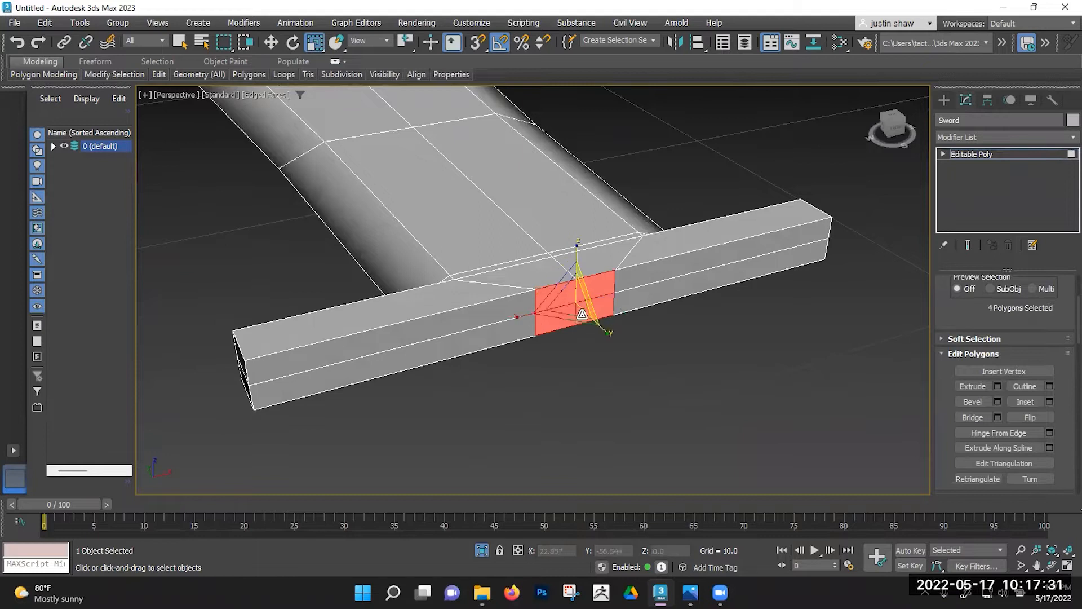
pyautogui.press('w')
pyautogui.keyDown('alt'); pyautogui.moveTo(580, 333); pyautogui.dragTo(572, 333, button='middle'); pyautogui.keyUp('alt')
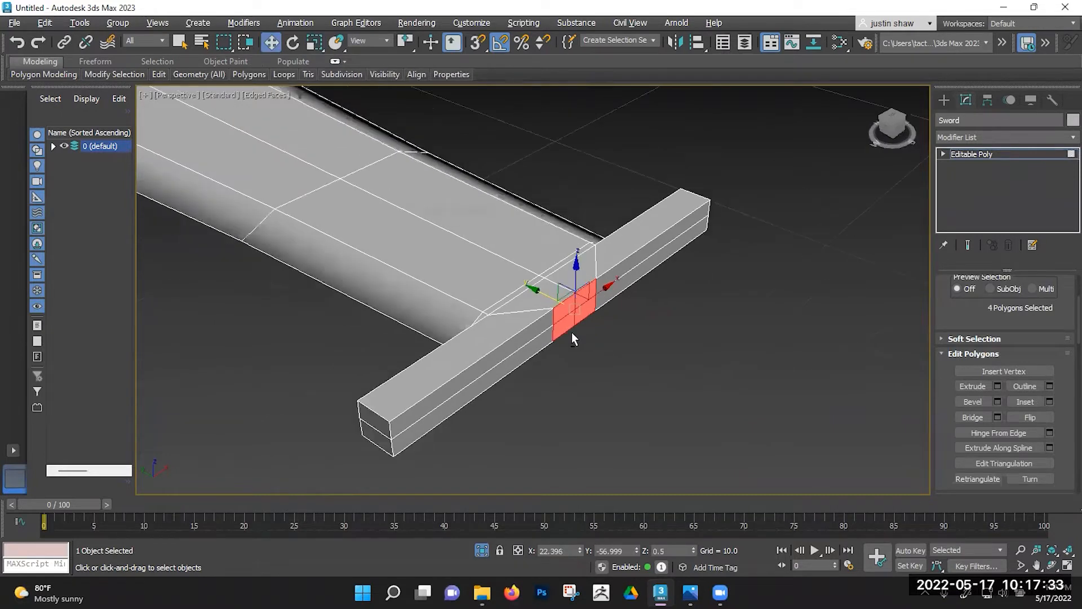
pyautogui.scroll(-3, 572, 333)
pyautogui.keyDown('shift'); pyautogui.moveTo(471, 228); pyautogui.dragTo(622, 304); pyautogui.keyUp('shift')
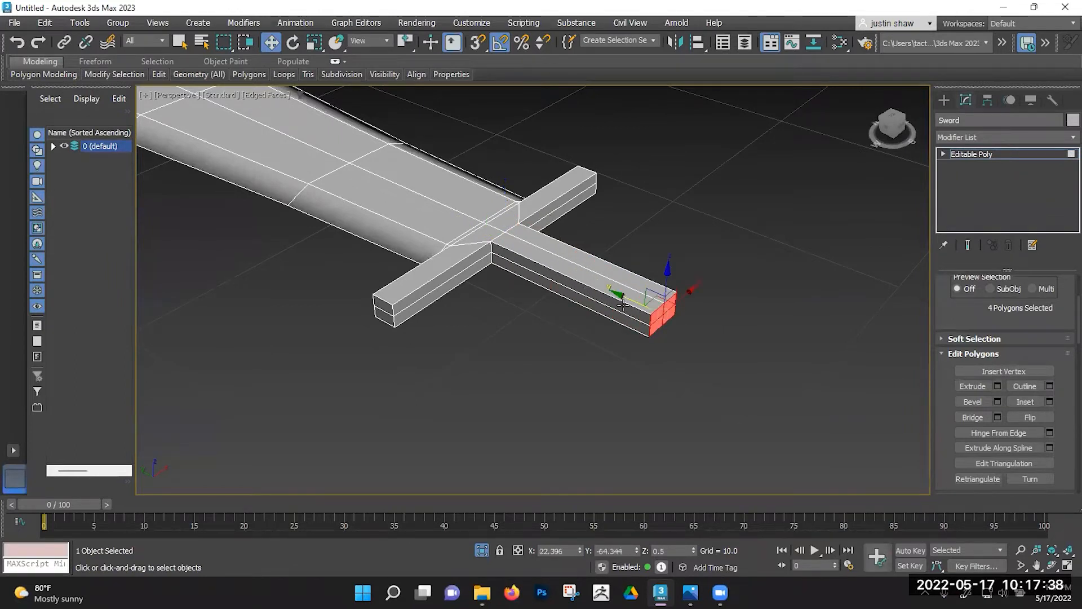
# Step: Show the whole scene to compare the sword handle with the reference image, and isolate the sword again
pyautogui.click(480, 551)
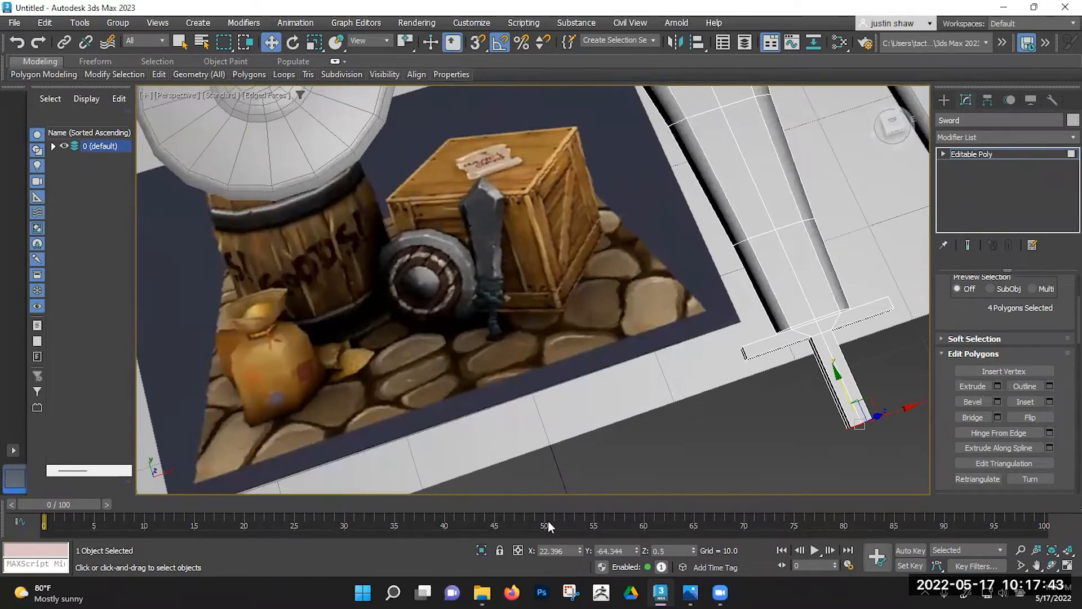
pyautogui.hotkey('alt', 'q')
pyautogui.keyDown('alt'); pyautogui.moveTo(593, 314); pyautogui.dragTo(571, 326, button='middle'); pyautogui.keyUp('alt')
# Step: Extrude and scale the handle's end polygons into a wider block pommel with a tapered tip
pyautogui.press('r')
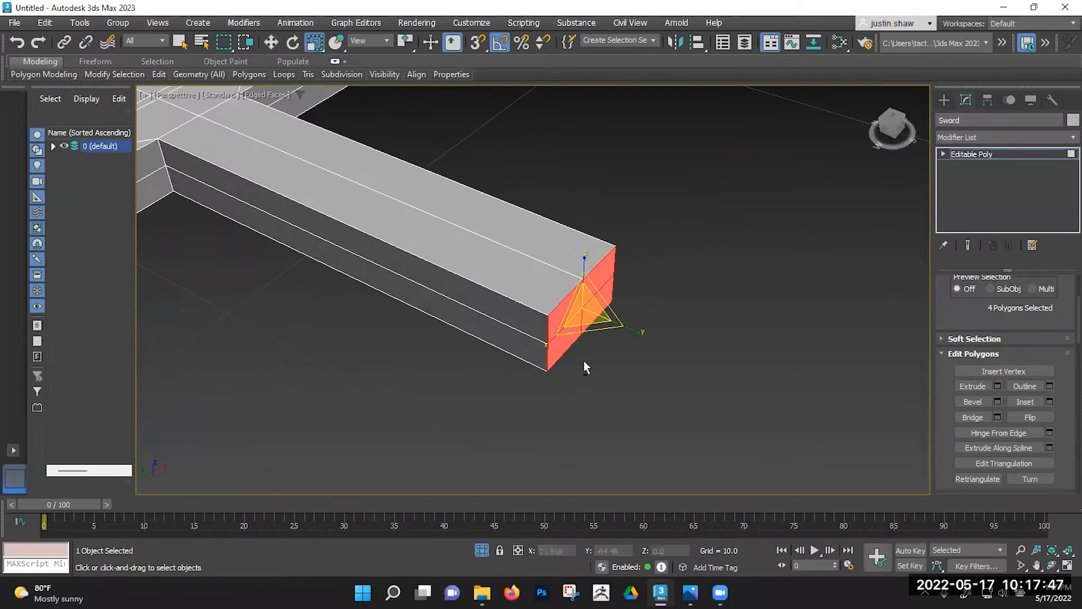
pyautogui.keyDown('alt'); pyautogui.moveTo(547, 239); pyautogui.dragTo(583, 250, button='middle'); pyautogui.keyUp('alt')
pyautogui.moveTo(586, 308)
pyautogui.mouseDown()
pyautogui.moveTo(593, 291)
pyautogui.moveTo(558, 299)
pyautogui.moveTo(605, 319)
pyautogui.mouseUp()
pyautogui.press('w')
pyautogui.press('r')
pyautogui.moveTo(657, 353); pyautogui.dragTo(657, 370)
pyautogui.keyDown('alt'); pyautogui.moveTo(657, 369); pyautogui.dragTo(616, 250, button='middle'); pyautogui.keyUp('alt')
pyautogui.scroll(5, 616, 250)
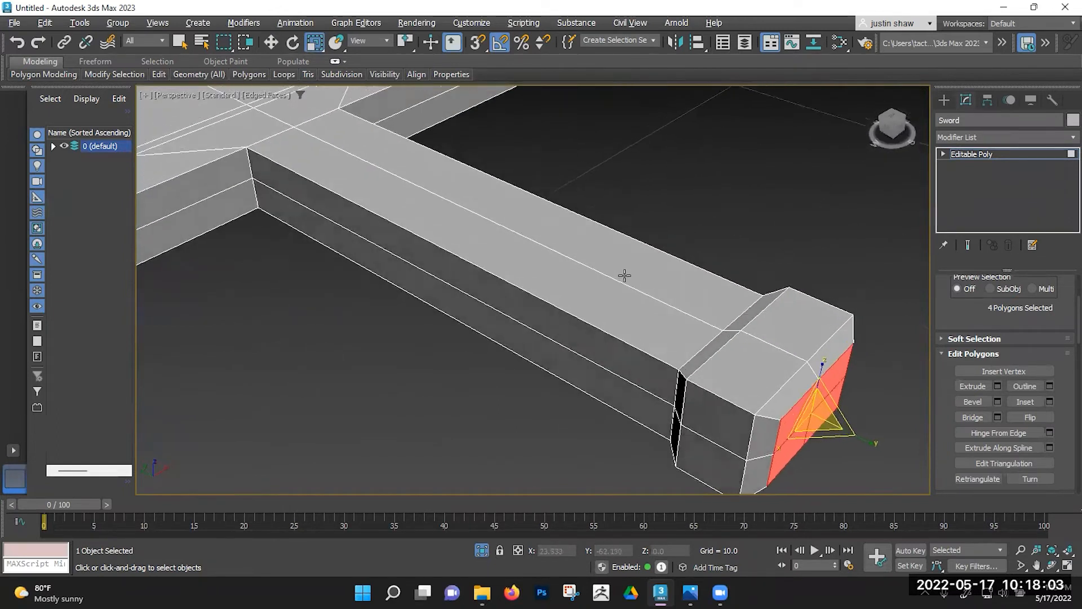
# Step: Chamfer the handle's four long corner edges with an amount of 0.22
pyautogui.scroll(-2, 625, 275)
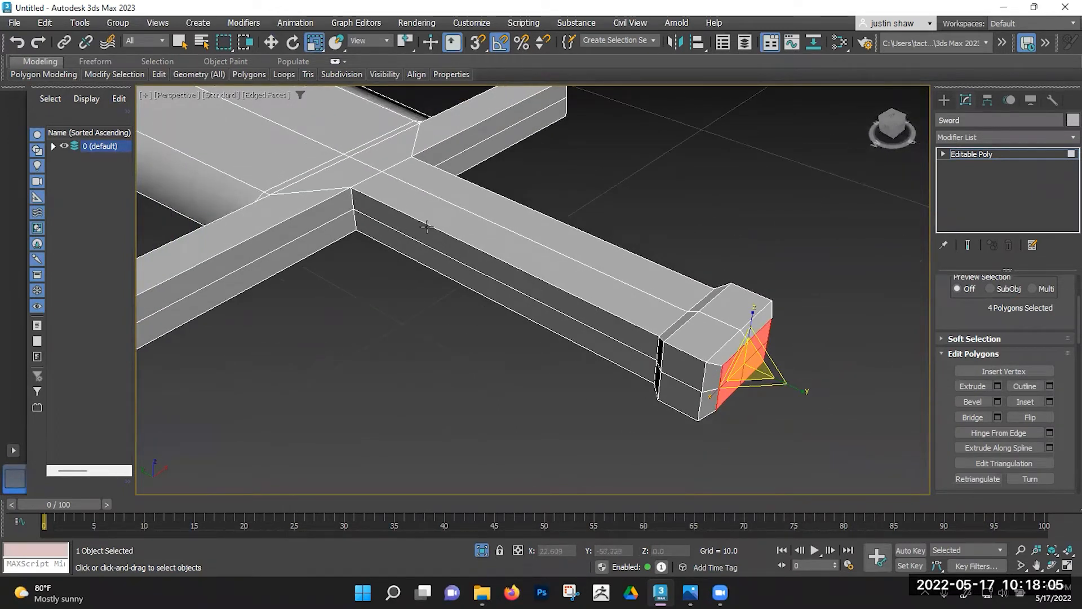
pyautogui.moveTo(457, 246); pyautogui.dragTo(513, 273, button='middle')
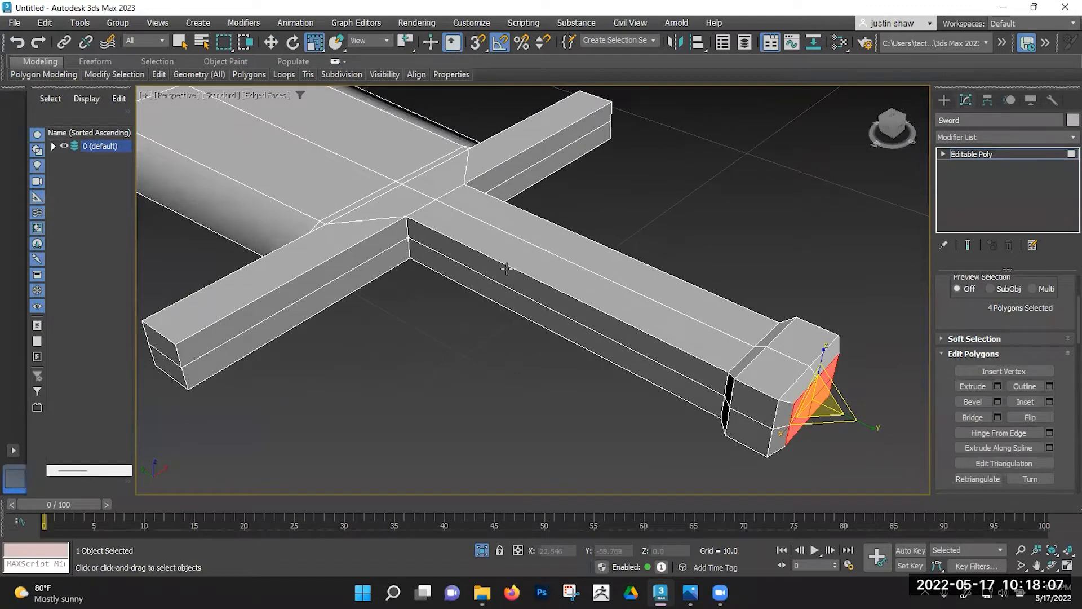
pyautogui.press('2')
pyautogui.click(519, 269)
pyautogui.keyDown('ctrl'); pyautogui.click(587, 237); pyautogui.keyUp('ctrl')
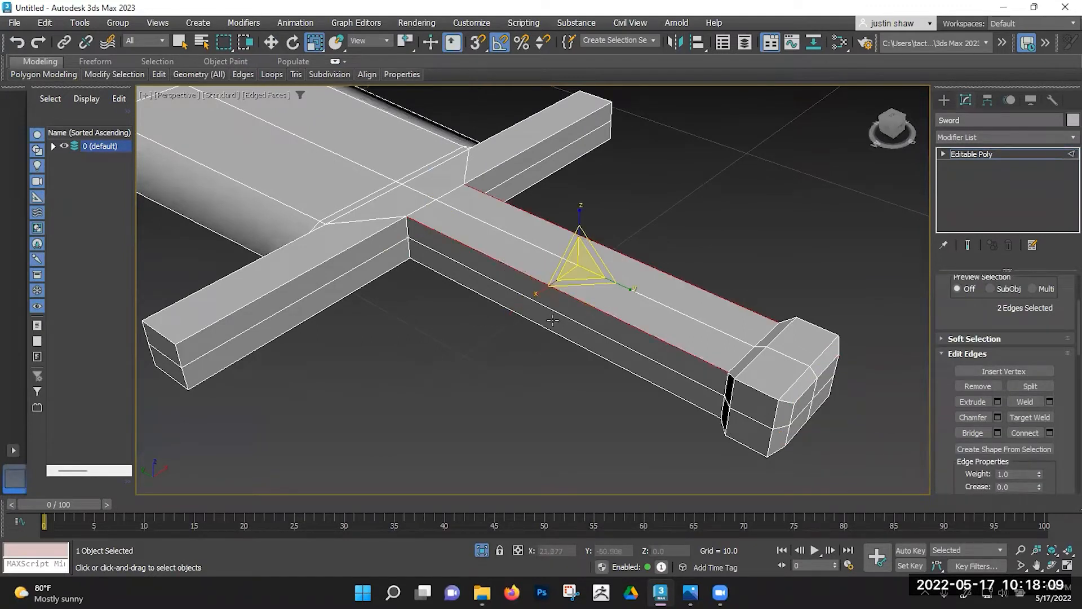
pyautogui.keyDown('ctrl'); pyautogui.click(556, 337); pyautogui.keyUp('ctrl')
pyautogui.keyDown('alt'); pyautogui.moveTo(557, 337); pyautogui.dragTo(586, 330, button='middle'); pyautogui.keyUp('alt')
pyautogui.keyDown('ctrl'); pyautogui.click(496, 330); pyautogui.keyUp('ctrl')
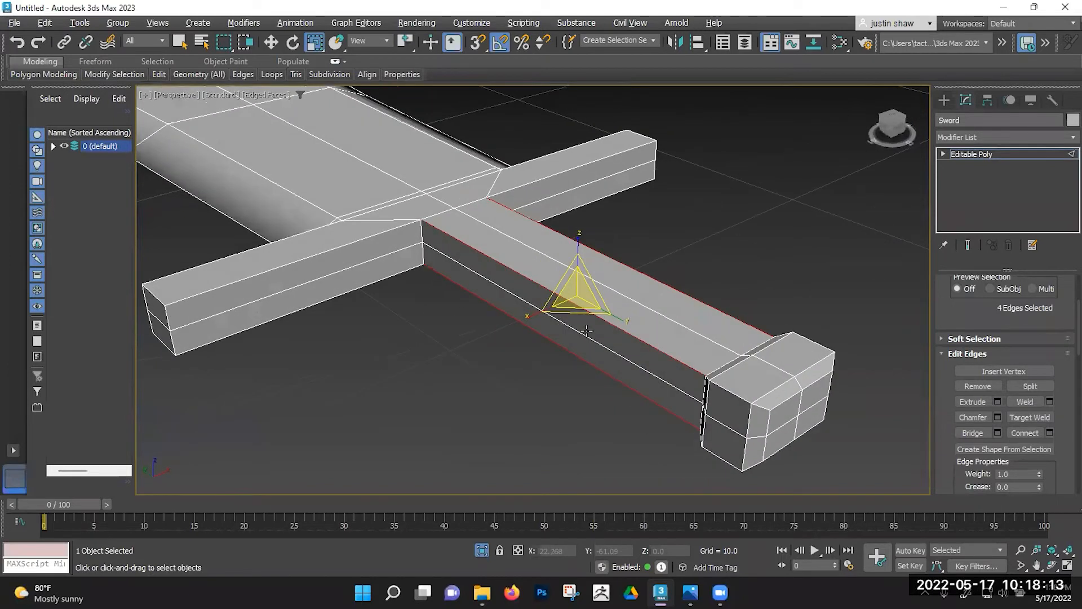
pyautogui.click(997, 418)
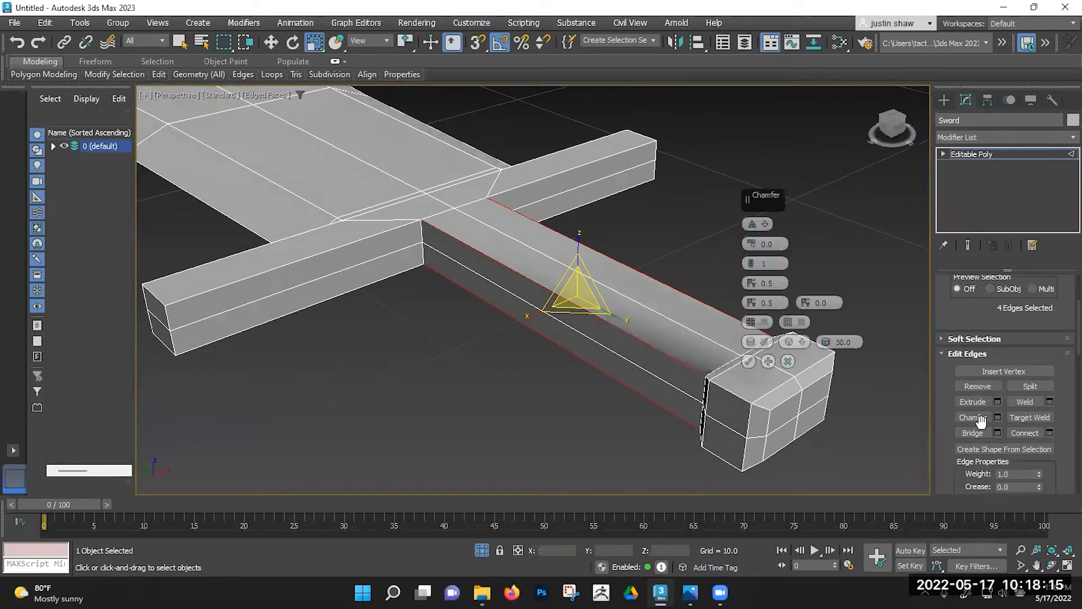
pyautogui.moveTo(753, 246); pyautogui.dragTo(752, 246)
pyautogui.rightClick(753, 245)
pyautogui.press('F4')
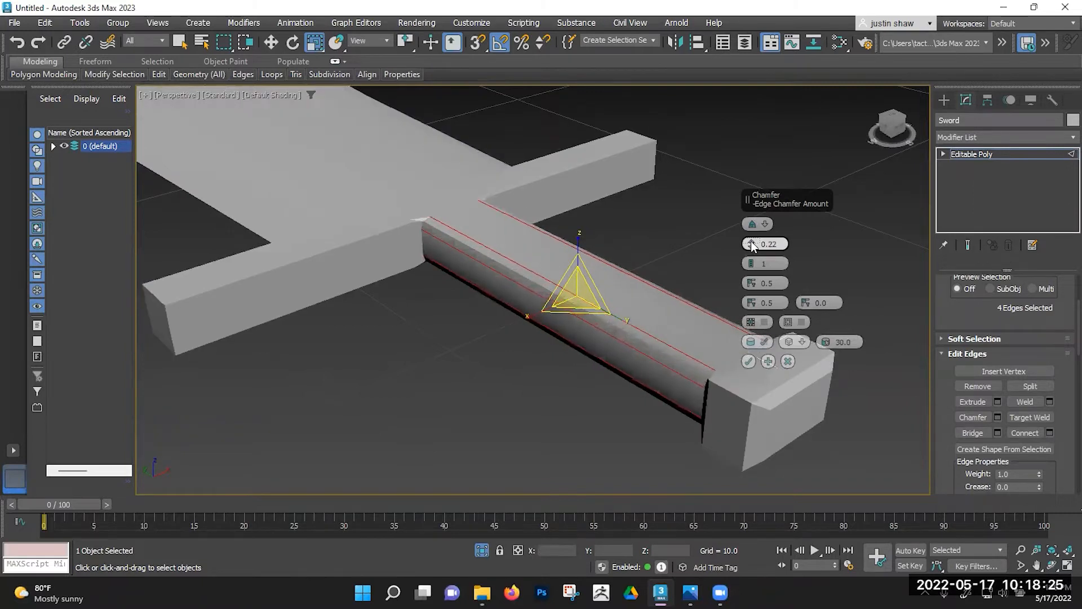
# Step: Set the chamfer's edge depth to 0.395, apply the chamfer and clear the edge selection
pyautogui.moveTo(752, 284); pyautogui.dragTo(753, 209)
pyautogui.moveTo(757, 168); pyautogui.dragTo(750, 302)
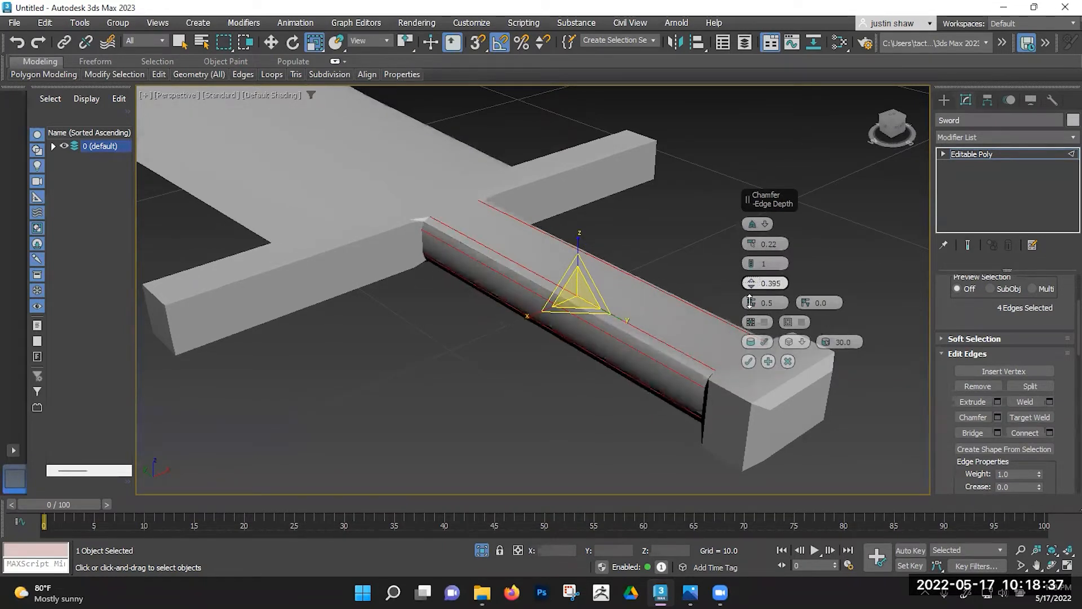
pyautogui.moveTo(751, 304)
pyautogui.keyDown('alt'); pyautogui.mouseDown(button='middle')
pyautogui.moveTo(775, 321)
pyautogui.moveTo(755, 319)
pyautogui.moveTo(744, 369)
pyautogui.mouseUp(button='middle'); pyautogui.keyUp('alt')
pyautogui.press('F4')
pyautogui.click(748, 361)
pyautogui.click(546, 371)
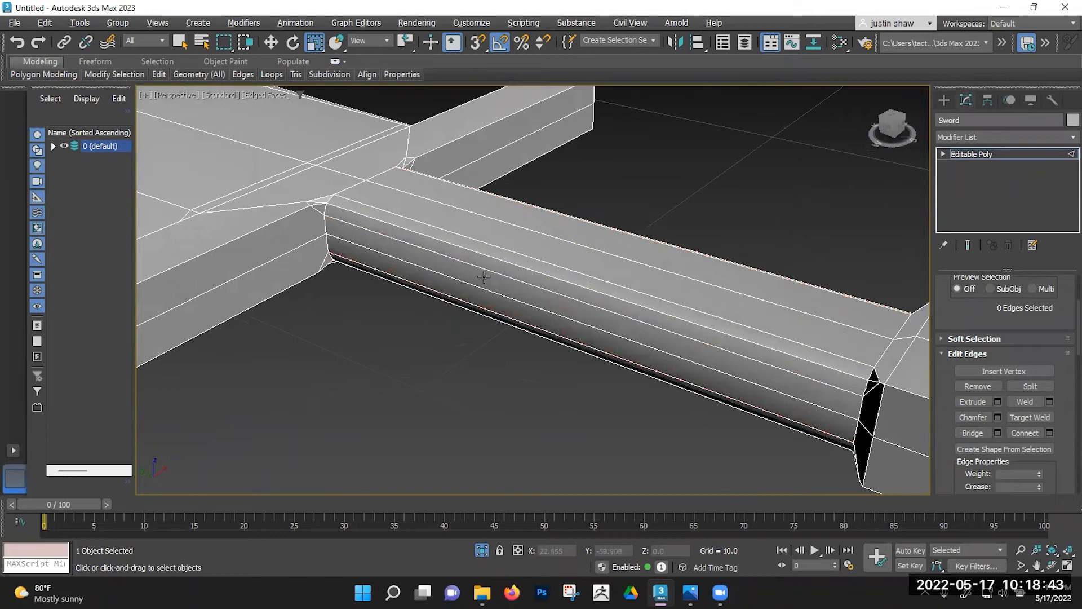
# Step: Examine the shading and edge flow where the chamfered handle meets the crossguard, with and without edges displayed
pyautogui.scroll(4, 483, 297)
pyautogui.press('F4')
pyautogui.scroll(-3, 484, 289)
pyautogui.press('F4')
pyautogui.scroll(4, 342, 280)
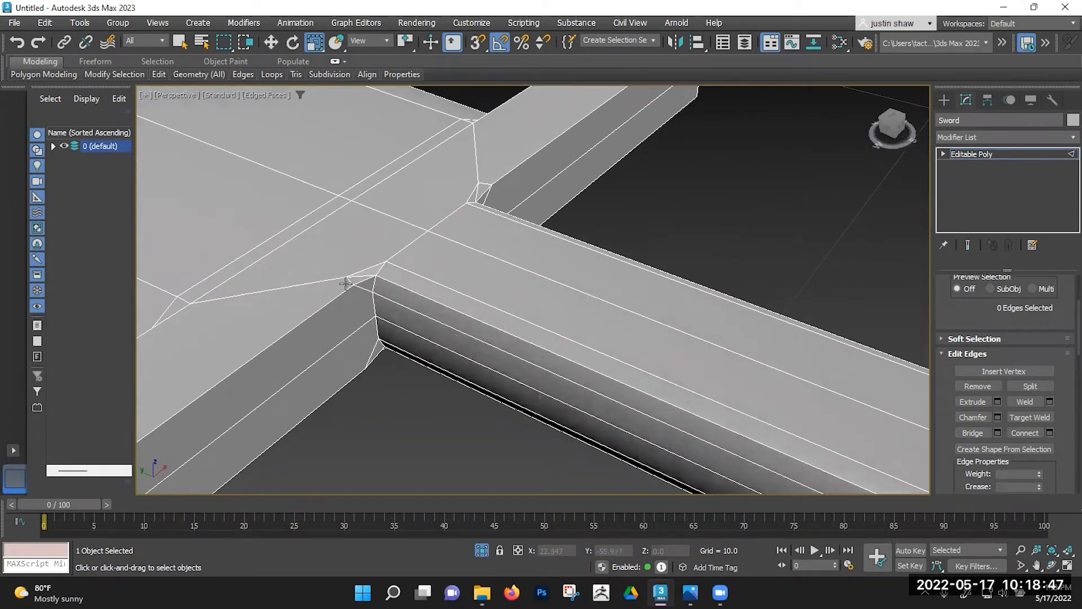
pyautogui.scroll(5, 382, 272)
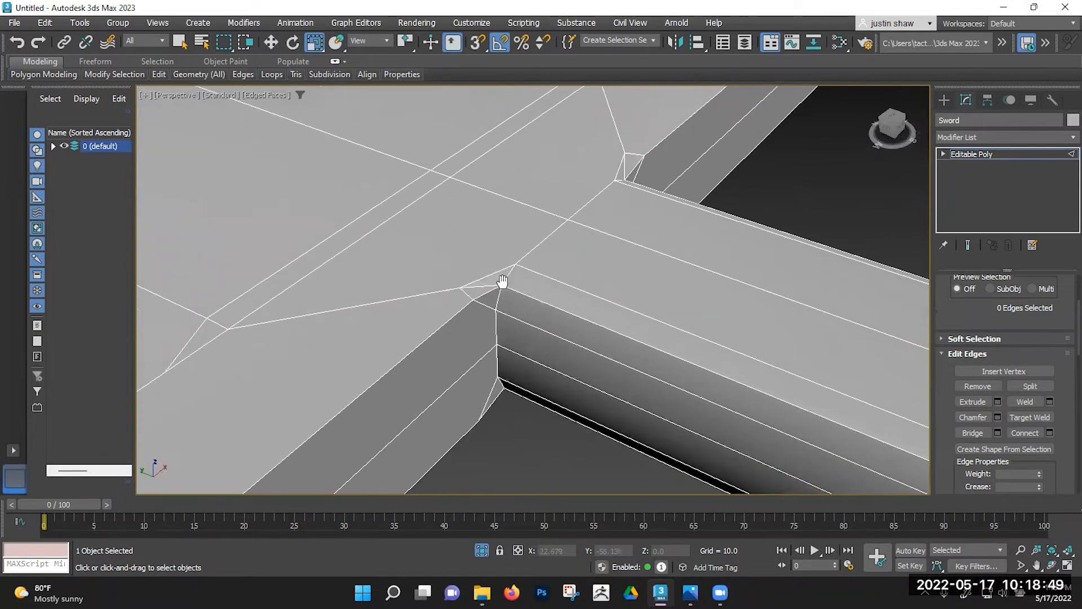
pyautogui.scroll(5, 567, 292)
pyautogui.press('F4')
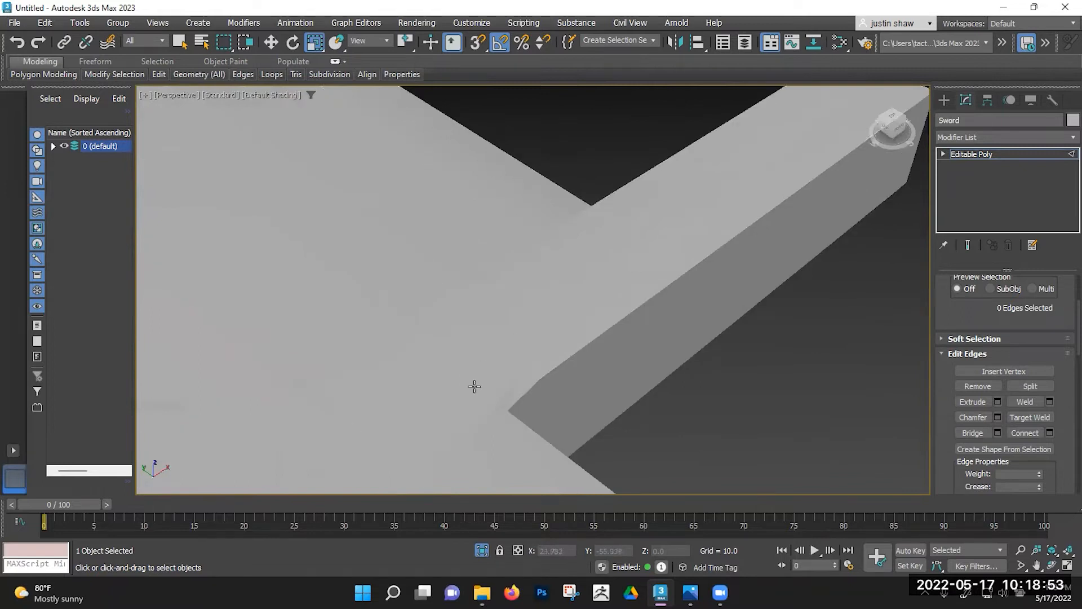
pyautogui.scroll(-2, 475, 386)
pyautogui.scroll(3, 556, 334)
pyautogui.press('F4')
pyautogui.press('F4')
pyautogui.moveTo(555, 328); pyautogui.dragTo(474, 301, button='middle')
pyautogui.press('F4')
pyautogui.press('1')
pyautogui.click(526, 304)
pyautogui.press('q')
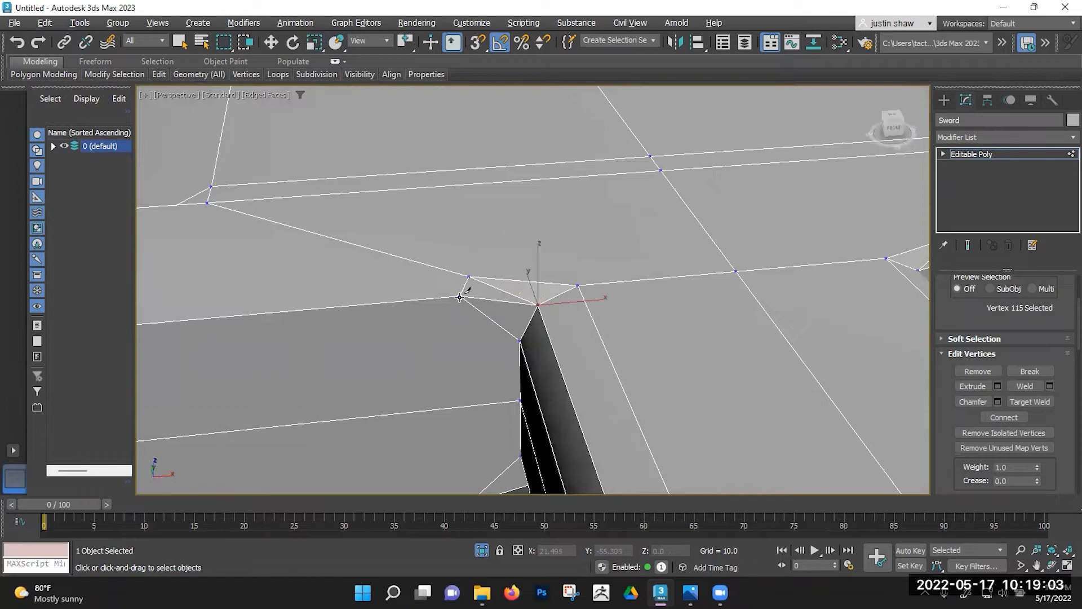
pyautogui.click(579, 284)
pyautogui.rightClick(724, 300)
pyautogui.moveTo(725, 300); pyautogui.dragTo(361, 308, button='middle')
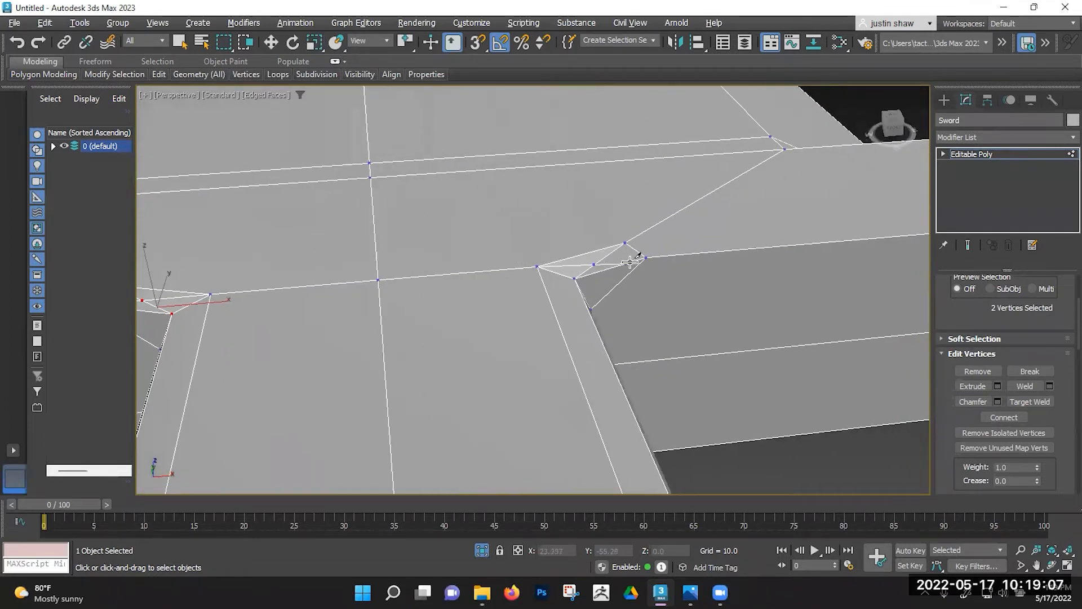
pyautogui.press('r')
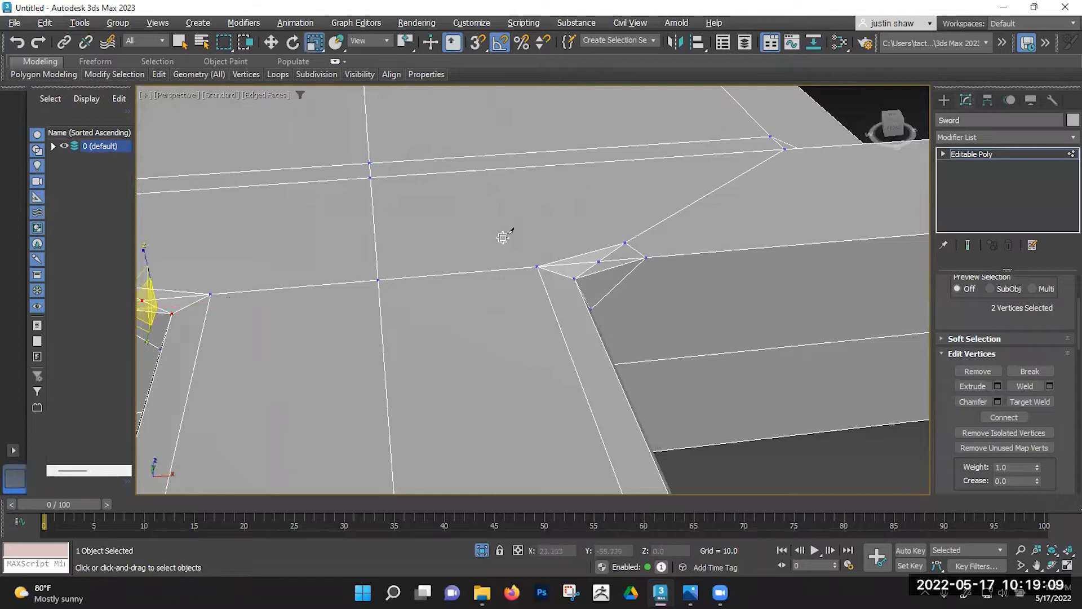
pyautogui.click(596, 263)
pyautogui.keyDown('ctrl'); pyautogui.click(647, 259); pyautogui.keyUp('ctrl')
pyautogui.keyDown('ctrl'); pyautogui.click(536, 266); pyautogui.keyUp('ctrl')
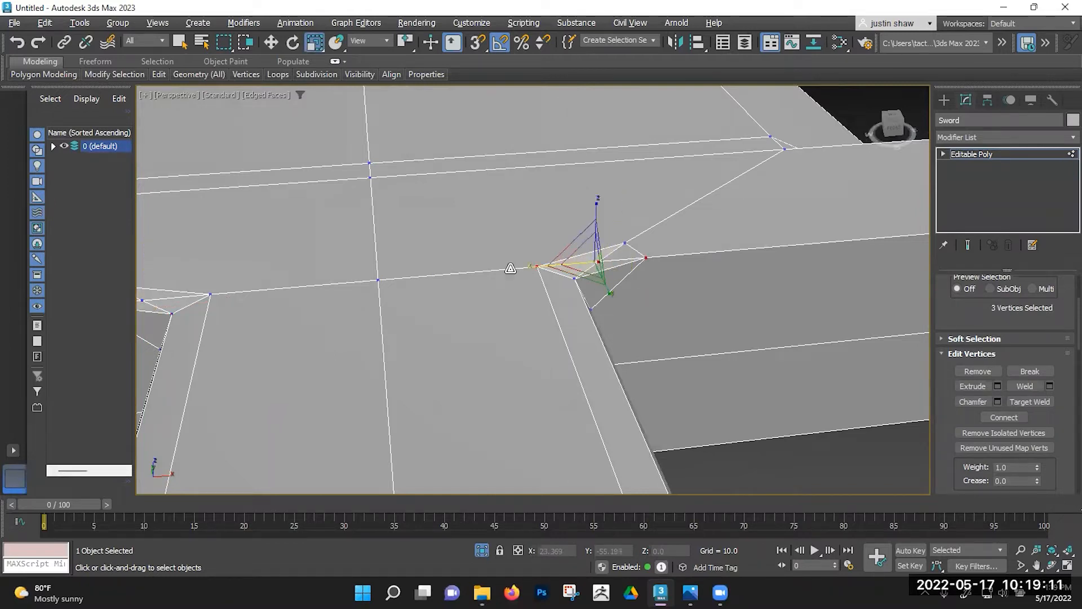
pyautogui.keyDown('ctrl'); pyautogui.click(377, 280); pyautogui.keyUp('ctrl')
pyautogui.scroll(-6, 350, 306)
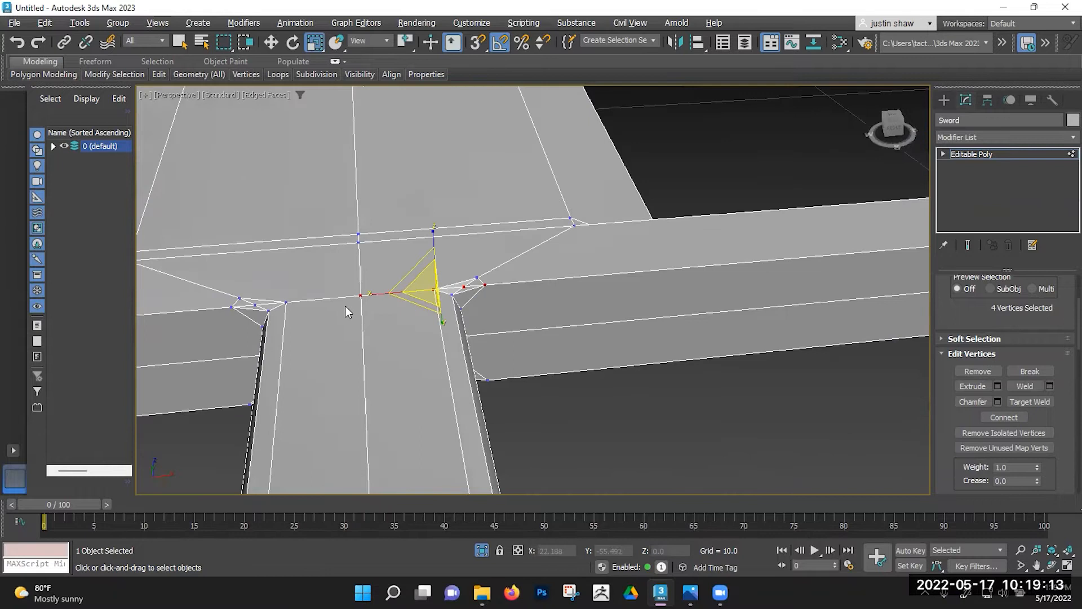
pyautogui.moveTo(342, 306); pyautogui.dragTo(423, 313, button='middle')
pyautogui.scroll(3, 422, 314)
pyautogui.keyDown('ctrl'); pyautogui.click(436, 306); pyautogui.keyUp('ctrl')
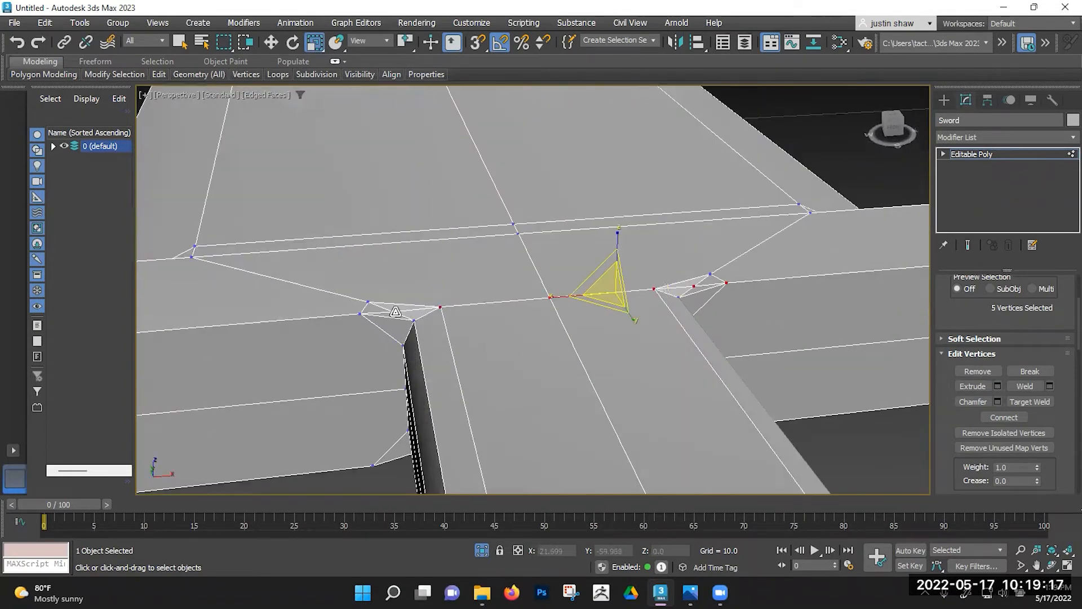
pyautogui.keyDown('ctrl'); pyautogui.click(394, 311); pyautogui.keyUp('ctrl')
pyautogui.keyDown('ctrl'); pyautogui.click(360, 313); pyautogui.keyUp('ctrl')
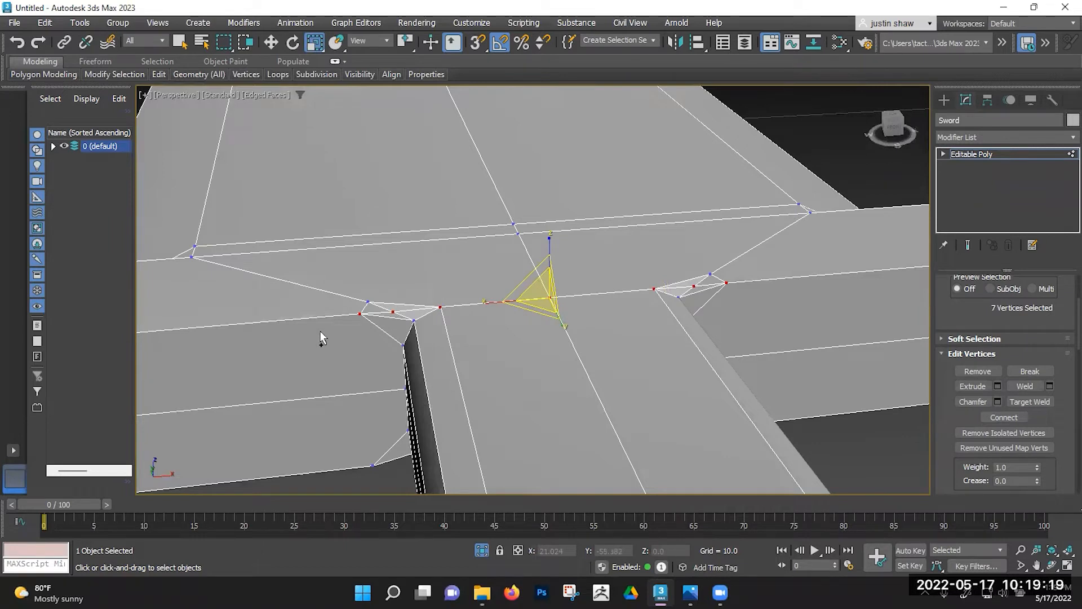
pyautogui.scroll(-5, 319, 330)
pyautogui.moveTo(319, 330); pyautogui.dragTo(421, 312, button='middle')
pyautogui.scroll(2, 419, 322)
# Step: Select the eight polygons on the crossguard's upper face, including the small corner ones, and flatten them by scaling along Z
pyautogui.press('4')
pyautogui.click(421, 312)
pyautogui.keyDown('ctrl'); pyautogui.click(473, 300); pyautogui.keyUp('ctrl')
pyautogui.keyDown('ctrl'); pyautogui.click(700, 287); pyautogui.keyUp('ctrl')
pyautogui.keyDown('ctrl'); pyautogui.click(643, 289); pyautogui.keyUp('ctrl')
pyautogui.moveTo(651, 336); pyautogui.dragTo(626, 318, button='middle')
pyautogui.scroll(6, 614, 309)
pyautogui.keyDown('ctrl'); pyautogui.click(622, 307); pyautogui.keyUp('ctrl')
pyautogui.keyDown('ctrl'); pyautogui.click(648, 305); pyautogui.keyUp('ctrl')
pyautogui.moveTo(207, 342); pyautogui.dragTo(582, 327, button='middle')
pyautogui.keyDown('ctrl'); pyautogui.click(367, 348); pyautogui.keyUp('ctrl')
pyautogui.scroll(-5, 360, 351)
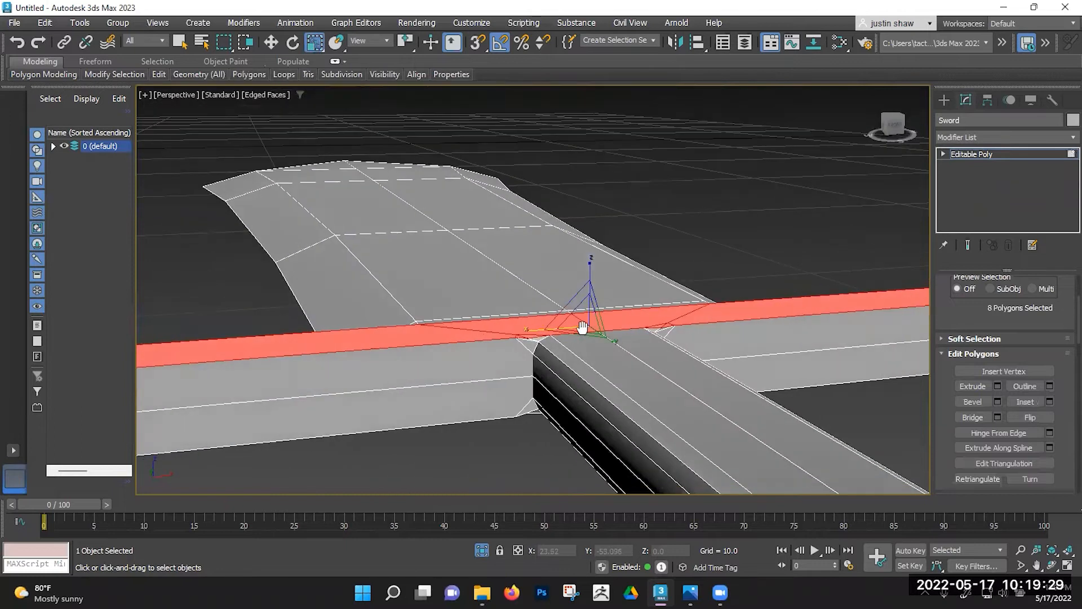
pyautogui.moveTo(588, 263); pyautogui.dragTo(595, 299)
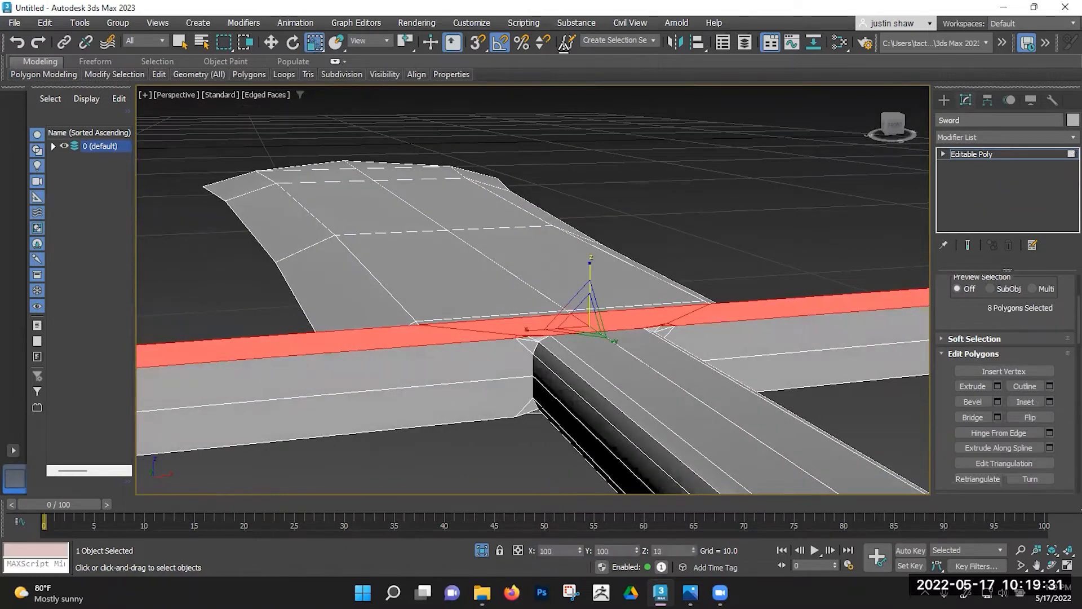
pyautogui.moveTo(562, 126); pyautogui.dragTo(562, 128)
pyautogui.press('F4')
pyautogui.click(677, 171)
# Step: Inspect the shading at the corners between the crossguard and handle, with and without edges displayed
pyautogui.keyDown('alt'); pyautogui.moveTo(676, 170); pyautogui.dragTo(665, 253, button='middle'); pyautogui.keyUp('alt')
pyautogui.moveTo(648, 236); pyautogui.dragTo(708, 236, button='middle')
pyautogui.scroll(-4, 646, 287)
pyautogui.moveTo(646, 287); pyautogui.dragTo(644, 176, button='middle')
pyautogui.keyDown('alt'); pyautogui.moveTo(644, 176); pyautogui.dragTo(634, 197, button='middle'); pyautogui.keyUp('alt')
pyautogui.scroll(5, 595, 274)
pyautogui.keyDown('alt'); pyautogui.moveTo(596, 275); pyautogui.dragTo(546, 307, button='middle'); pyautogui.keyUp('alt')
pyautogui.scroll(-2, 592, 282)
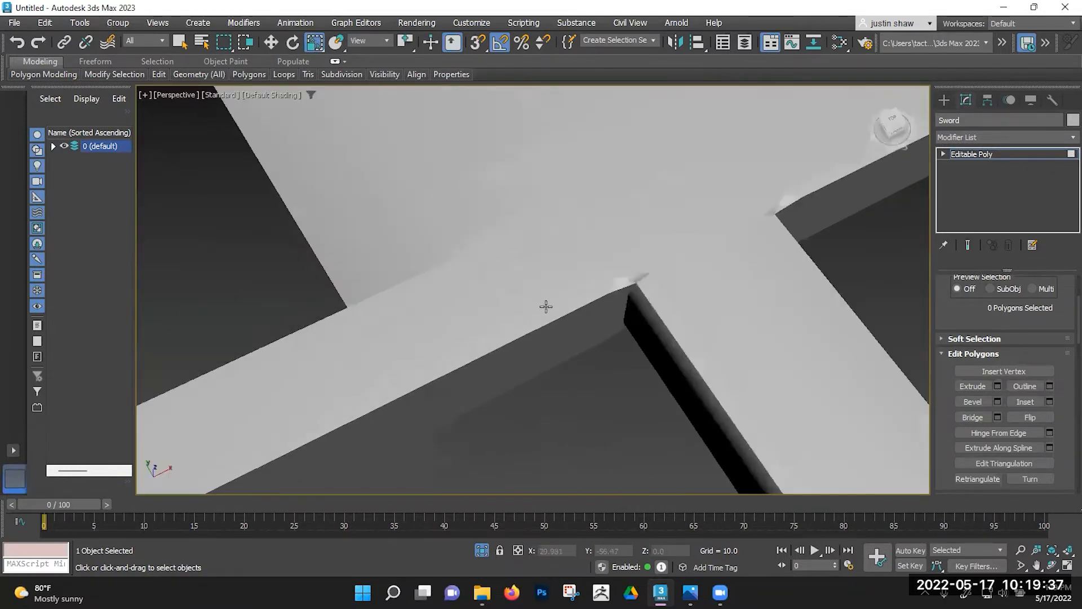
pyautogui.scroll(2, 600, 288)
pyautogui.scroll(2, 649, 277)
pyautogui.moveTo(648, 278); pyautogui.dragTo(564, 293, button='middle')
pyautogui.press('F4')
pyautogui.scroll(2, 564, 294)
pyautogui.moveTo(586, 316); pyautogui.dragTo(514, 276, button='middle')
pyautogui.scroll(1, 512, 277)
pyautogui.moveTo(392, 159); pyautogui.dragTo(505, 157, button='middle')
# Step: Move the inner vertex at the handle-crossguard corner toward the handle, to about Y -56.99
pyautogui.click(399, 203)
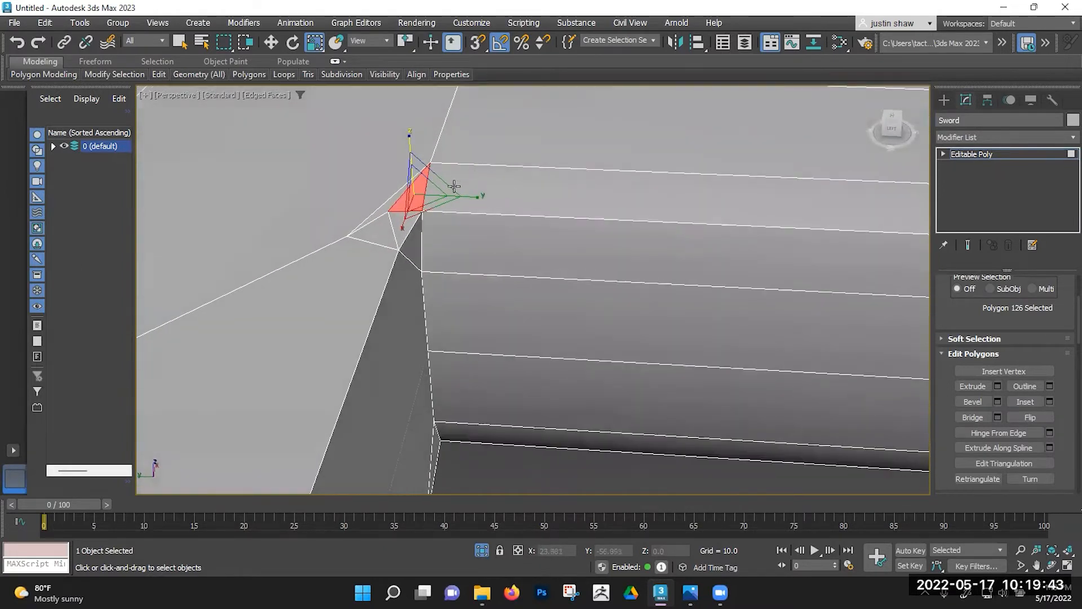
pyautogui.press('1')
pyautogui.click(388, 212)
pyautogui.press('w')
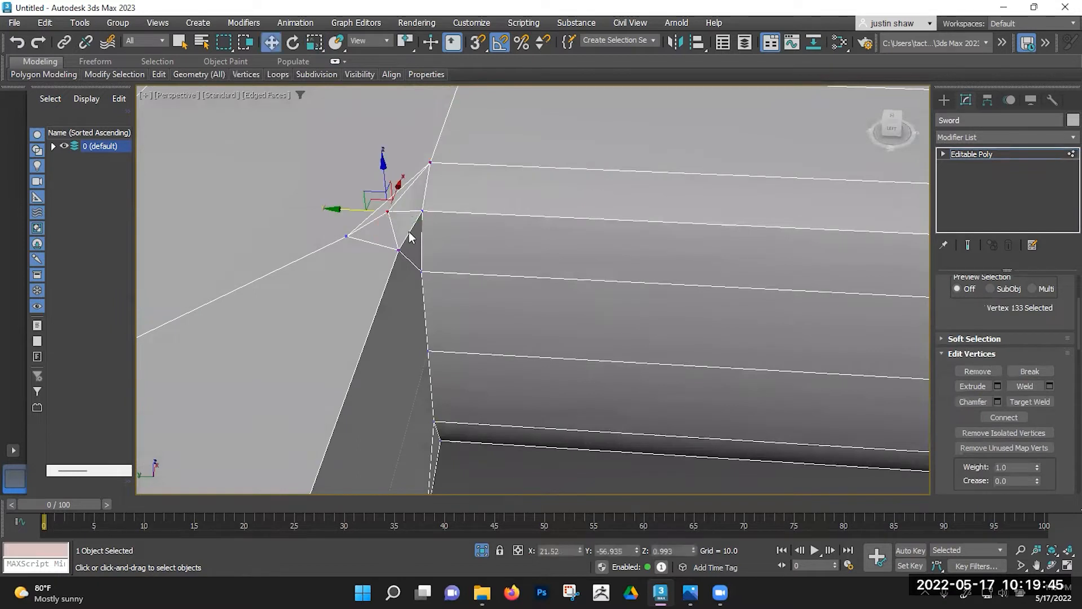
pyautogui.press('F4')
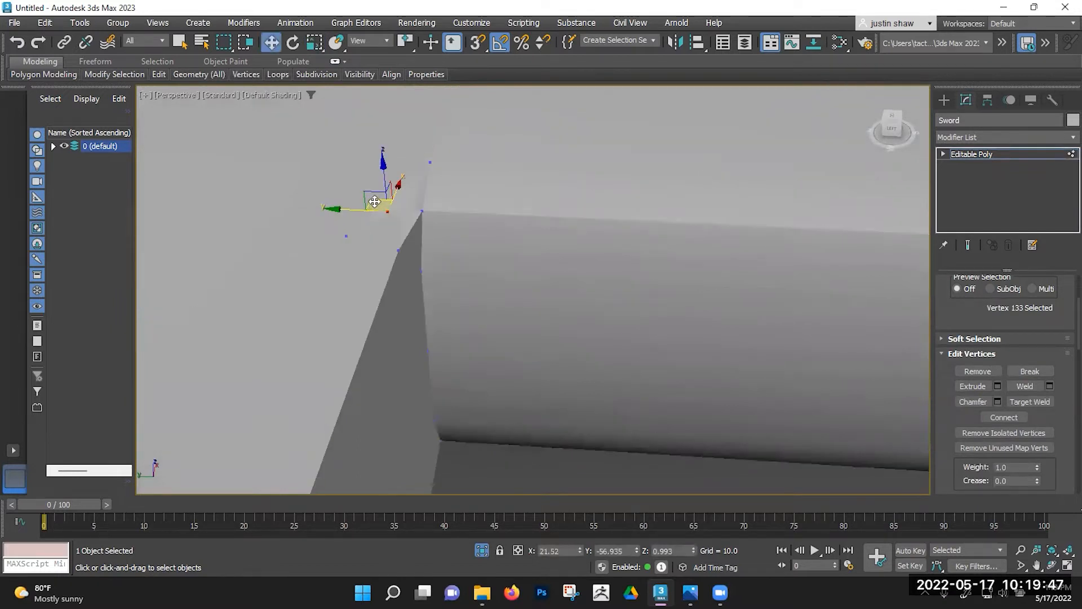
pyautogui.press('F4')
pyautogui.moveTo(387, 201)
pyautogui.keyDown('alt'); pyautogui.mouseDown(button='middle')
pyautogui.moveTo(436, 234)
pyautogui.moveTo(237, 236)
pyautogui.moveTo(400, 217)
pyautogui.mouseUp(button='middle'); pyautogui.keyUp('alt')
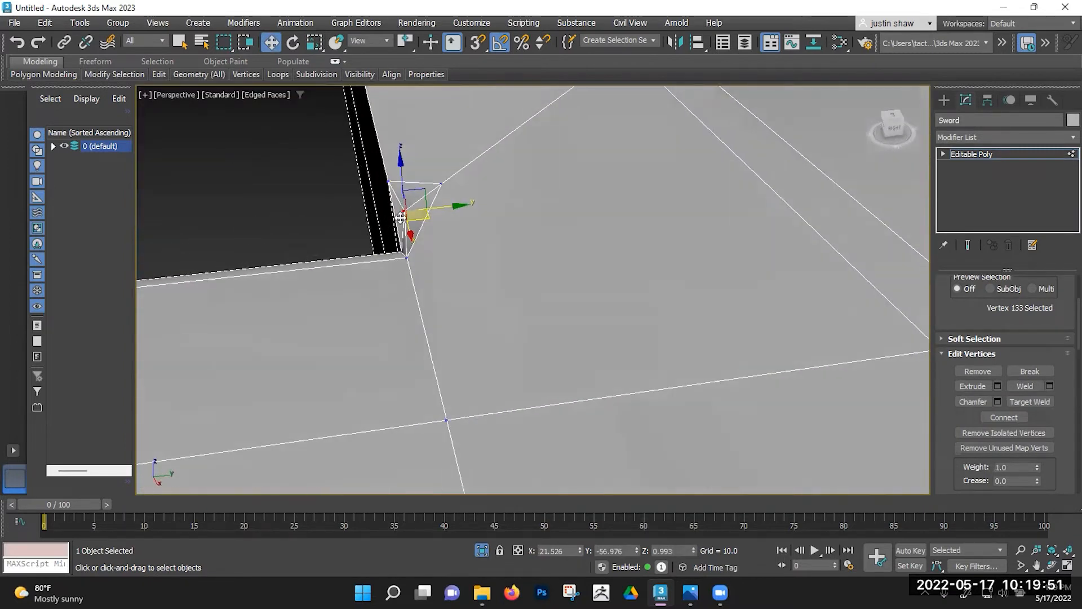
pyautogui.moveTo(437, 208); pyautogui.dragTo(427, 208)
pyautogui.keyDown('alt'); pyautogui.moveTo(430, 205); pyautogui.dragTo(601, 230, button='middle'); pyautogui.keyUp('alt')
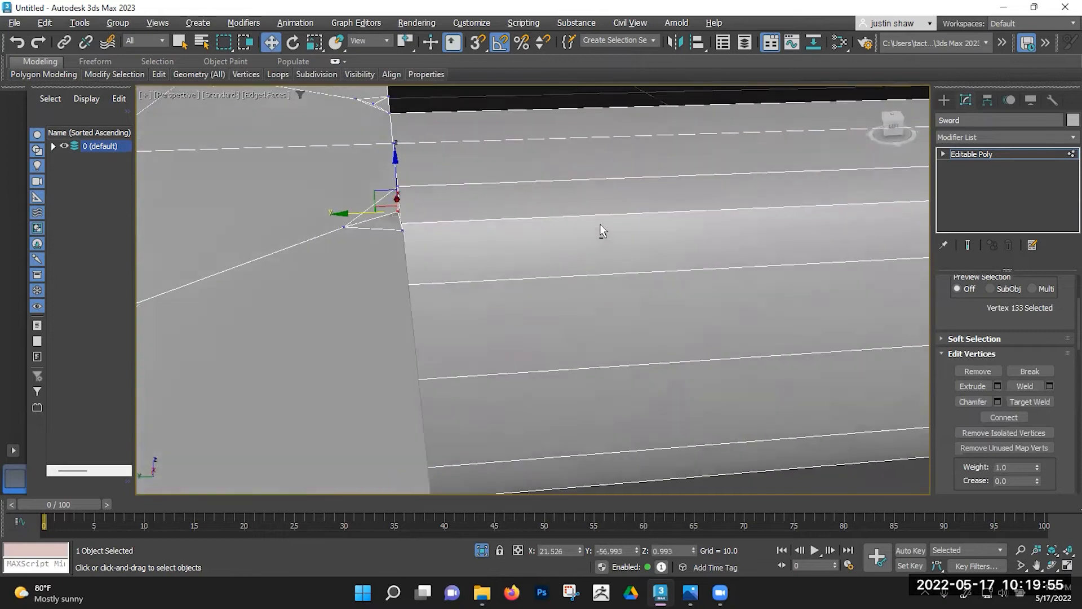
# Step: Select the seven vertices along the upper seam between crossguard and handle and align them by scaling along Y
pyautogui.keyDown('alt'); pyautogui.moveTo(601, 225); pyautogui.dragTo(577, 235); pyautogui.keyUp('alt')
pyautogui.keyDown('ctrl'); pyautogui.click(380, 239); pyautogui.keyUp('ctrl')
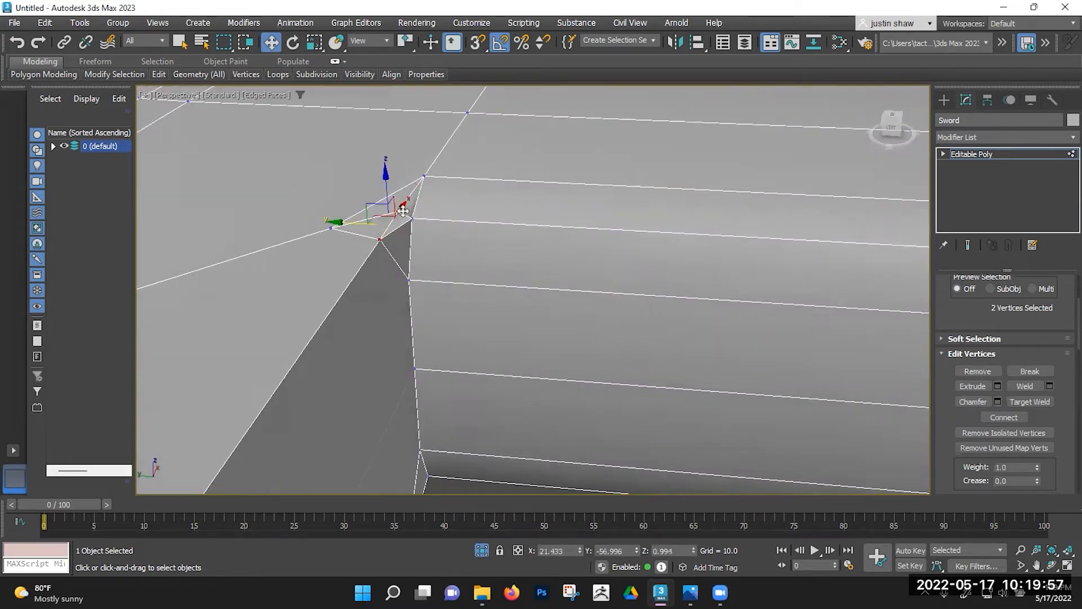
pyautogui.keyDown('ctrl'); pyautogui.click(425, 175); pyautogui.keyUp('ctrl')
pyautogui.moveTo(464, 188); pyautogui.dragTo(463, 261, button='middle')
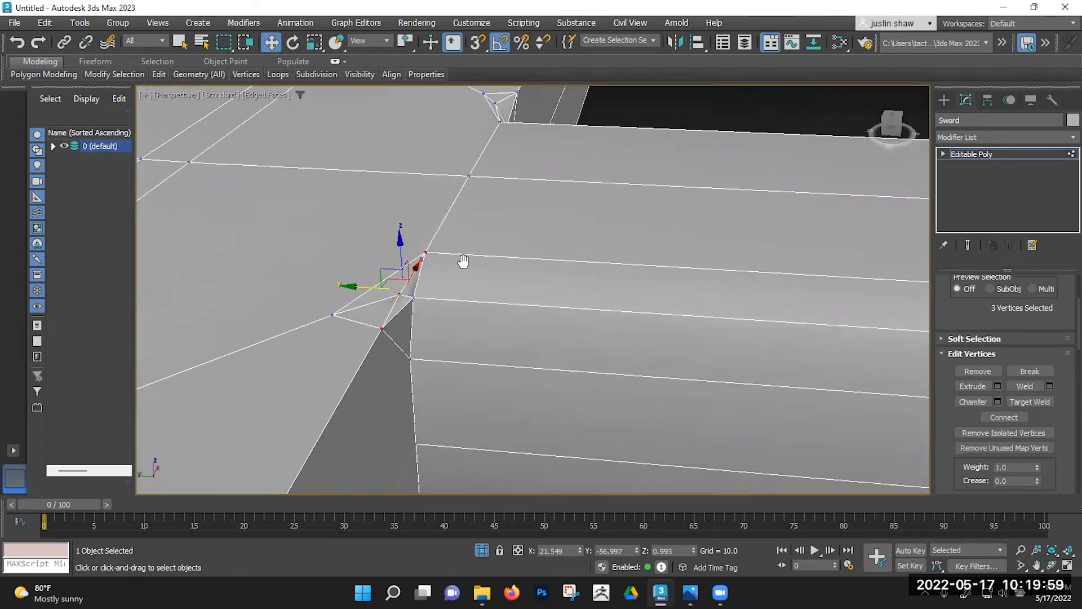
pyautogui.keyDown('ctrl'); pyautogui.click(472, 177); pyautogui.keyUp('ctrl')
pyautogui.press('r')
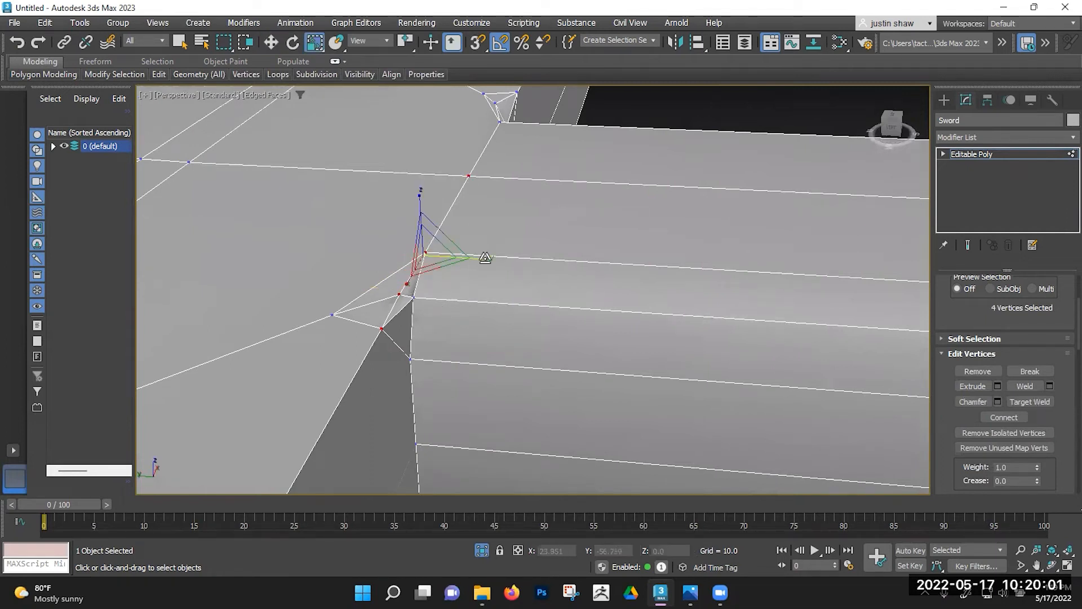
pyautogui.press('F4')
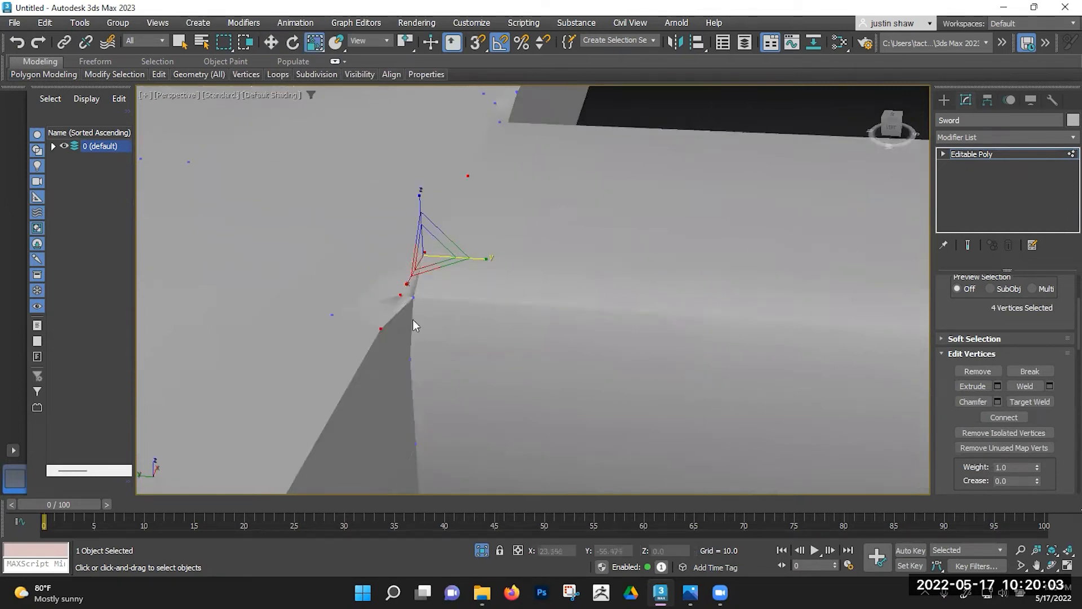
pyautogui.keyDown('alt'); pyautogui.moveTo(491, 323); pyautogui.dragTo(371, 324, button='middle'); pyautogui.keyUp('alt')
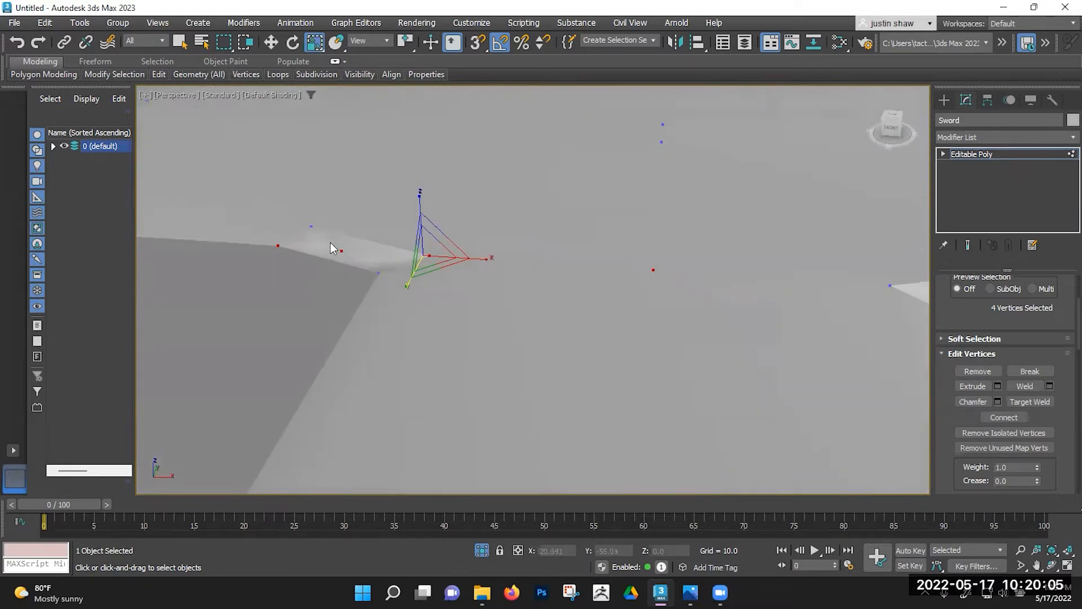
pyautogui.keyDown('alt'); pyautogui.moveTo(452, 285); pyautogui.dragTo(432, 322, button='middle'); pyautogui.keyUp('alt')
pyautogui.press('F4')
pyautogui.keyDown('ctrl'); pyautogui.click(629, 299); pyautogui.keyUp('ctrl')
pyautogui.keyDown('ctrl'); pyautogui.click(460, 287); pyautogui.keyUp('ctrl')
pyautogui.keyDown('alt'); pyautogui.moveTo(459, 287); pyautogui.dragTo(372, 290, button='middle'); pyautogui.keyUp('alt')
pyautogui.moveTo(299, 280); pyautogui.dragTo(641, 249)
# Step: Examine the shading and edge flow at the crossguard-handle corners from several angles, with and without edges displayed
pyautogui.scroll(-6, 433, 282)
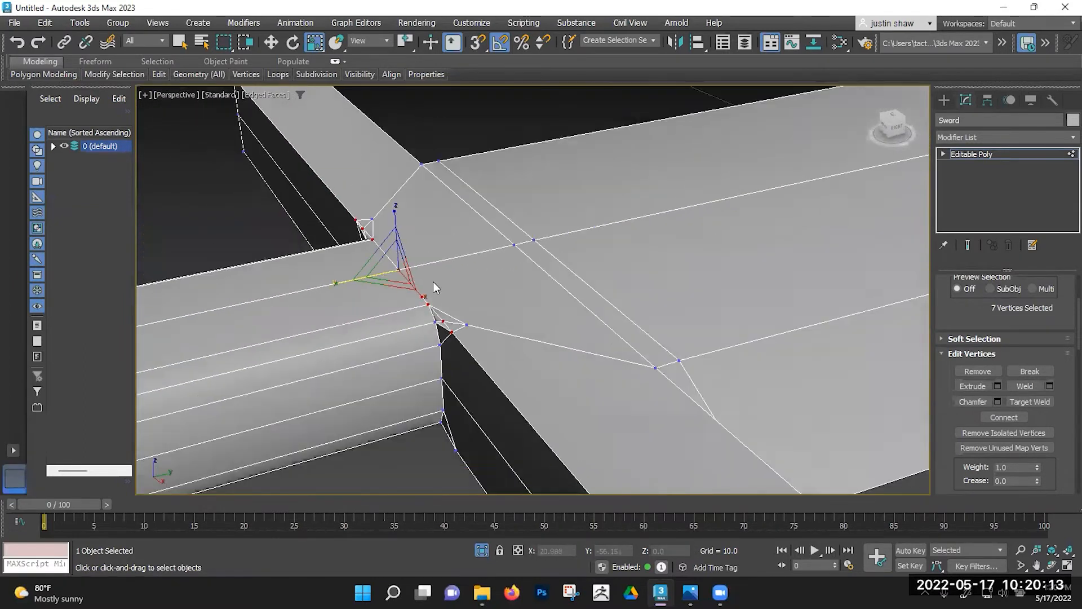
pyautogui.press('F4')
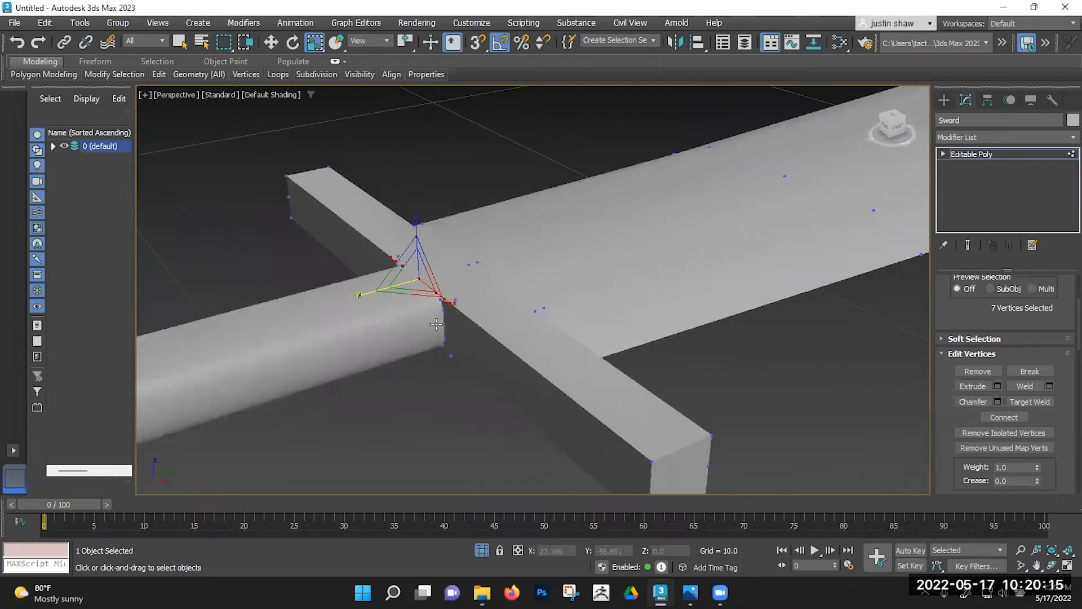
pyautogui.scroll(2, 442, 322)
pyautogui.click(451, 409)
pyautogui.press('F4')
pyautogui.moveTo(471, 304)
pyautogui.keyDown('alt'); pyautogui.mouseDown(button='middle')
pyautogui.moveTo(336, 254)
pyautogui.moveTo(469, 310)
pyautogui.mouseUp(button='middle'); pyautogui.keyUp('alt')
pyautogui.scroll(-5, 468, 310)
pyautogui.scroll(5, 442, 318)
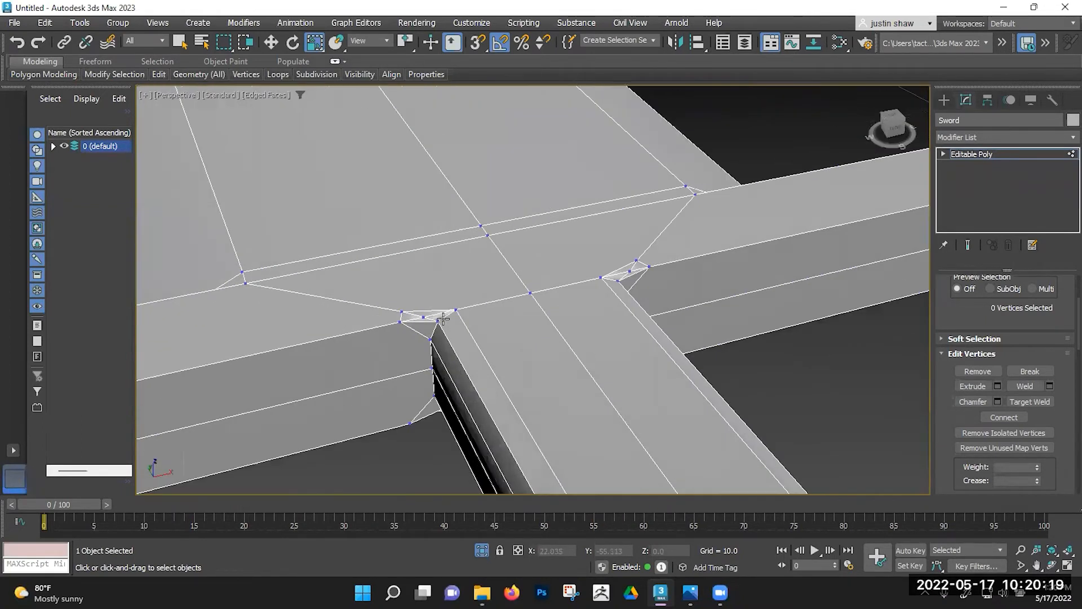
pyautogui.scroll(-5, 479, 313)
pyautogui.keyDown('alt'); pyautogui.moveTo(481, 297); pyautogui.dragTo(427, 290, button='middle'); pyautogui.keyUp('alt')
pyautogui.scroll(3, 517, 290)
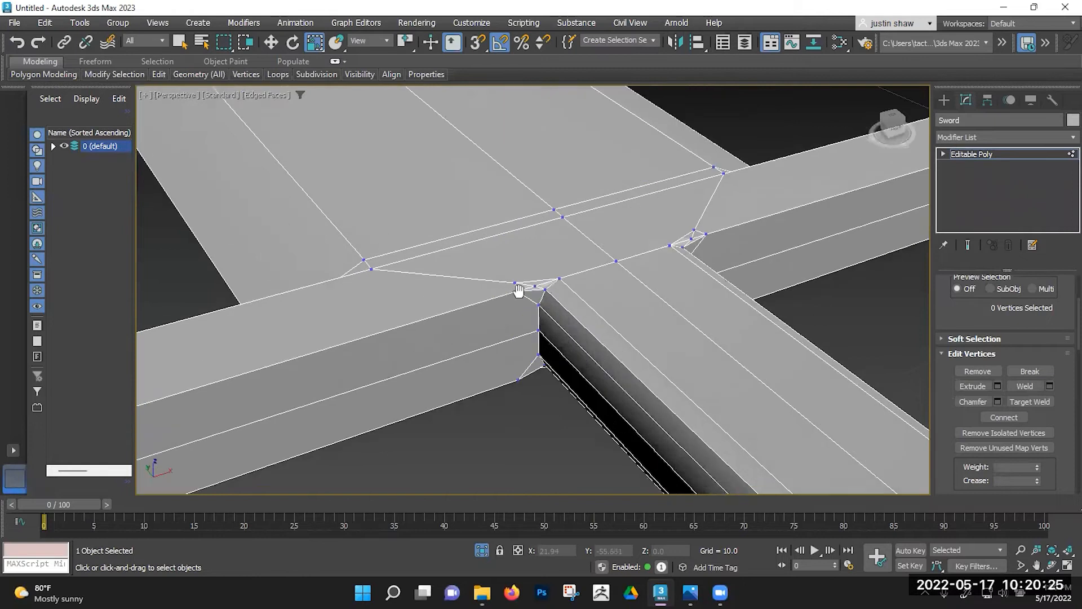
# Step: Select the eight polygons on the crossguard's upper face, including the small corner ones
pyautogui.scroll(-3, 521, 290)
pyautogui.press('4')
pyautogui.keyDown('ctrl'); pyautogui.click(522, 276); pyautogui.keyUp('ctrl')
pyautogui.keyDown('ctrl'); pyautogui.click(627, 237); pyautogui.keyUp('ctrl')
pyautogui.keyDown('ctrl'); pyautogui.click(678, 235); pyautogui.keyUp('ctrl')
pyautogui.scroll(5, 601, 260)
pyautogui.keyDown('ctrl'); pyautogui.click(446, 330); pyautogui.keyUp('ctrl')
pyautogui.keyDown('ctrl'); pyautogui.click(461, 321); pyautogui.keyUp('ctrl')
pyautogui.keyDown('ctrl'); pyautogui.click(713, 250); pyautogui.keyUp('ctrl')
pyautogui.keyDown('ctrl'); pyautogui.click(722, 246); pyautogui.keyUp('ctrl')
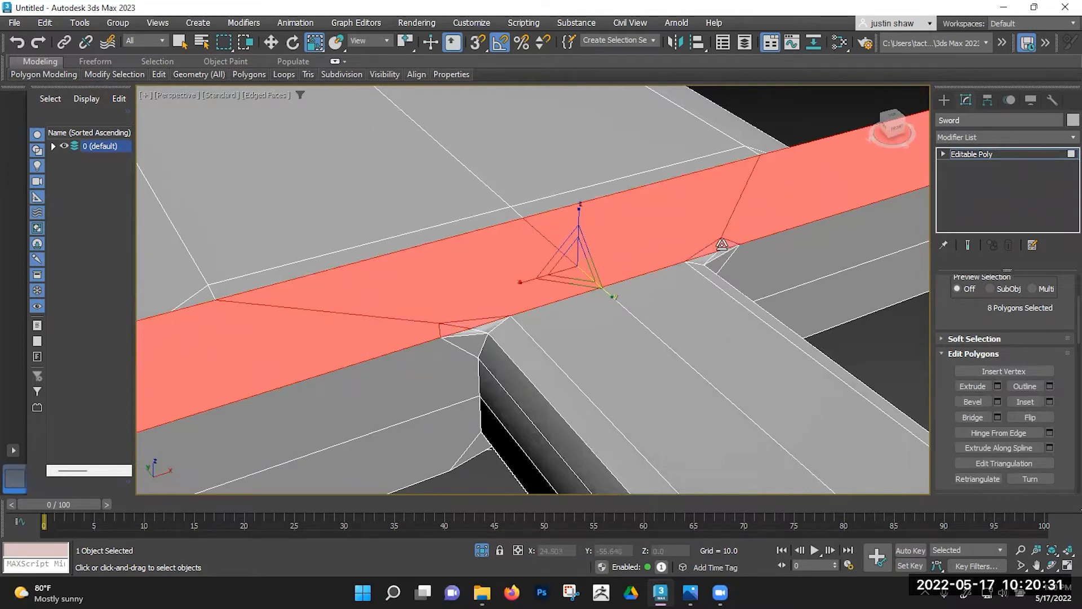
# Step: Add the flat upper polygons of the blade, from the crossguard to the tip, to the selection
pyautogui.scroll(-5, 659, 239)
pyautogui.keyDown('alt'); pyautogui.moveTo(658, 239); pyautogui.dragTo(556, 285, button='middle'); pyautogui.keyUp('alt')
pyautogui.scroll(5, 517, 273)
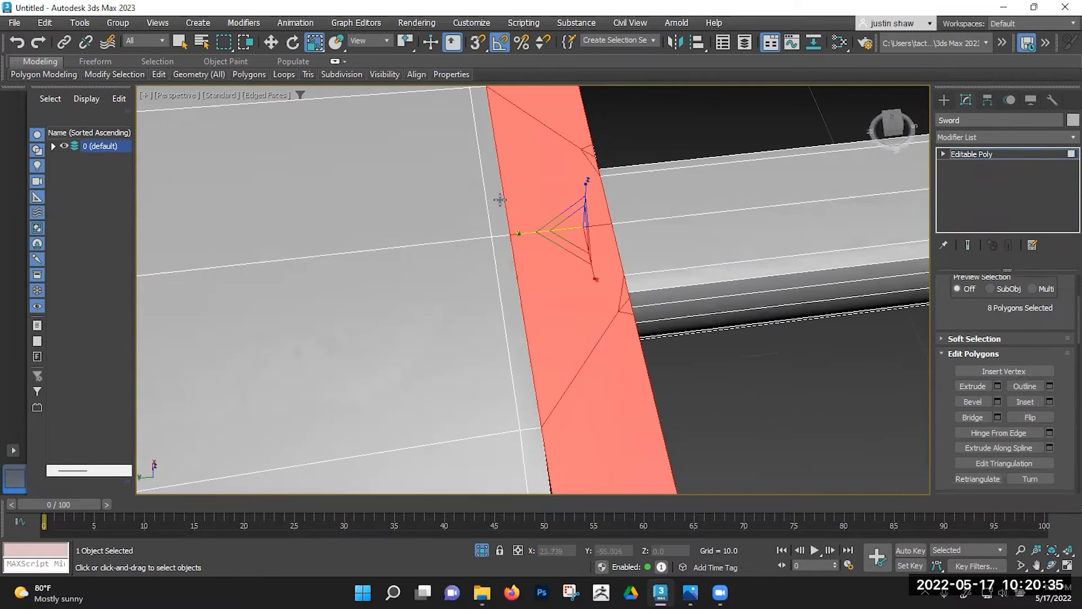
pyautogui.scroll(-5, 434, 273)
pyautogui.keyDown('ctrl'); pyautogui.click(327, 257); pyautogui.keyUp('ctrl')
pyautogui.keyDown('ctrl'); pyautogui.click(329, 306); pyautogui.keyUp('ctrl')
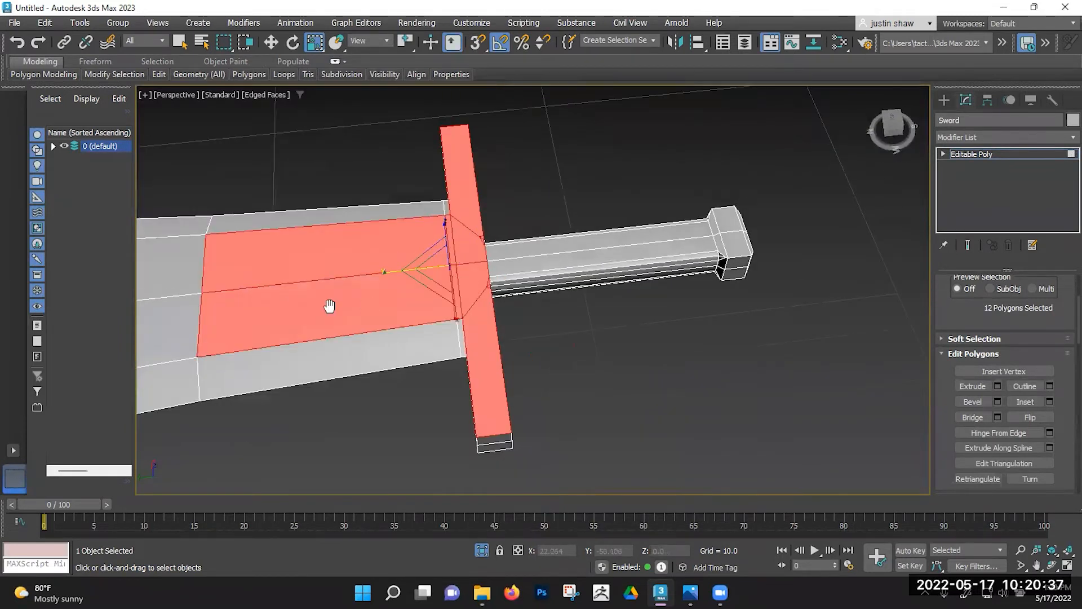
pyautogui.moveTo(329, 306); pyautogui.dragTo(466, 280, button='middle')
pyautogui.keyDown('ctrl'); pyautogui.click(423, 282); pyautogui.keyUp('ctrl')
pyautogui.keyDown('ctrl'); pyautogui.click(374, 338); pyautogui.keyUp('ctrl')
pyautogui.moveTo(374, 339); pyautogui.dragTo(405, 304, button='middle')
pyautogui.keyDown('ctrl'); pyautogui.click(394, 299); pyautogui.keyUp('ctrl')
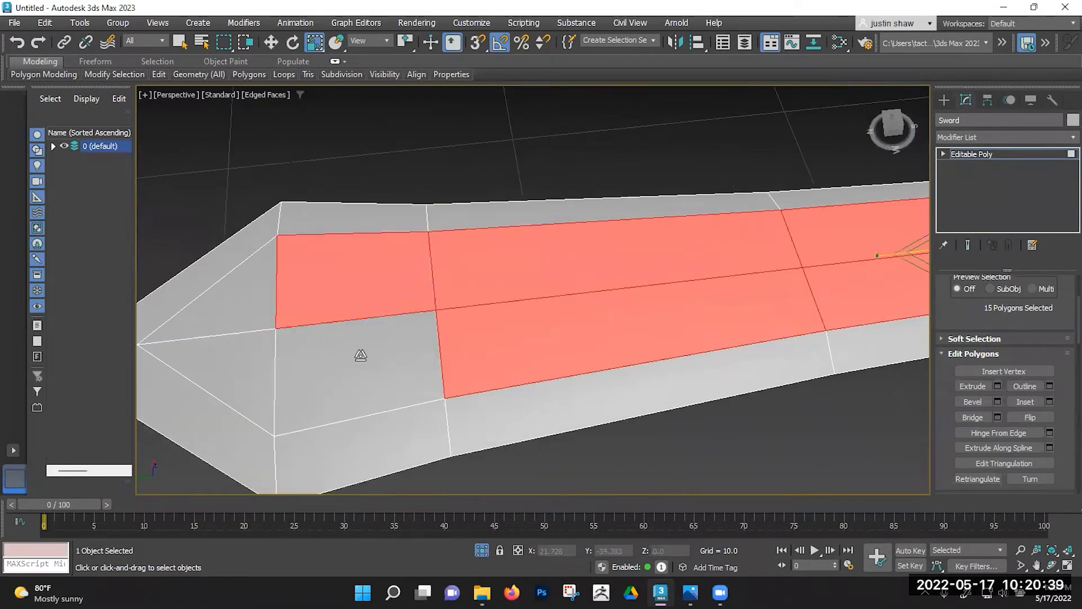
pyautogui.keyDown('ctrl'); pyautogui.click(360, 355); pyautogui.keyUp('ctrl')
pyautogui.keyDown('ctrl'); pyautogui.click(219, 383); pyautogui.keyUp('ctrl')
pyautogui.keyDown('ctrl'); pyautogui.click(257, 299); pyautogui.keyUp('ctrl')
pyautogui.moveTo(699, 298); pyautogui.dragTo(556, 240, button='middle')
pyautogui.scroll(5, 458, 318)
pyautogui.moveTo(459, 319); pyautogui.dragTo(438, 296, button='middle')
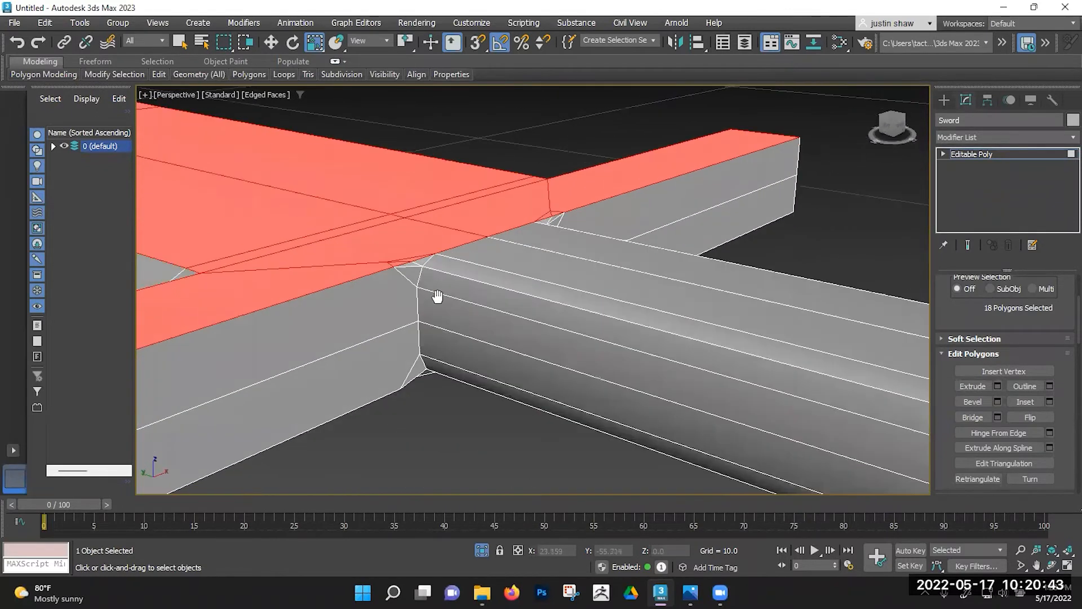
pyautogui.keyDown('ctrl'); pyautogui.click(507, 259); pyautogui.keyUp('ctrl')
pyautogui.keyDown('ctrl'); pyautogui.click(551, 240); pyautogui.keyUp('ctrl')
pyautogui.scroll(-3, 629, 307)
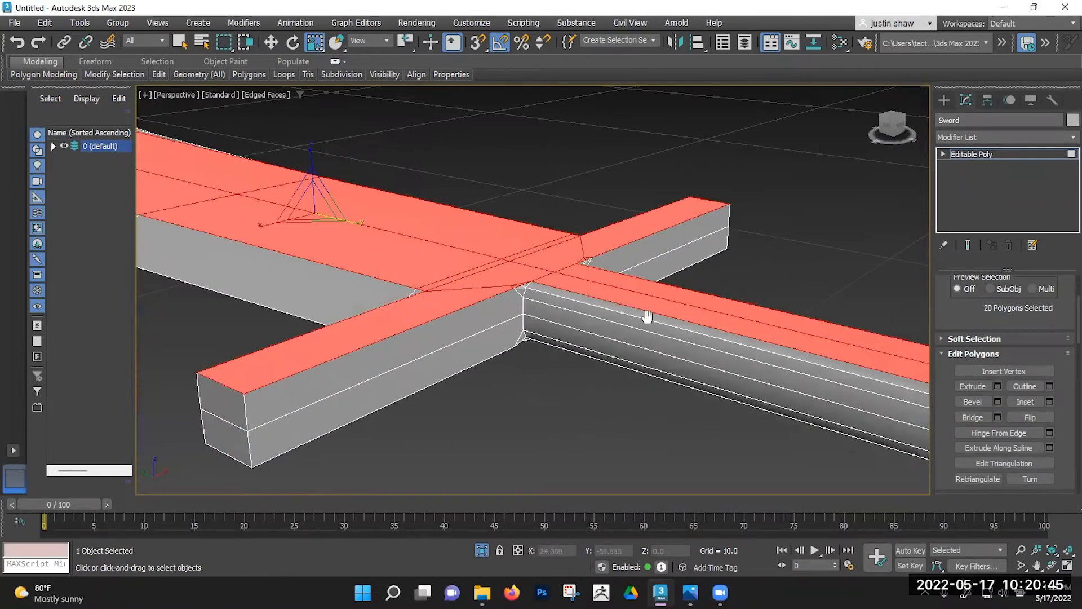
pyautogui.scroll(3, 620, 313)
pyautogui.hotkey('ctrl', 'z')
pyautogui.hotkey('ctrl', 'z')
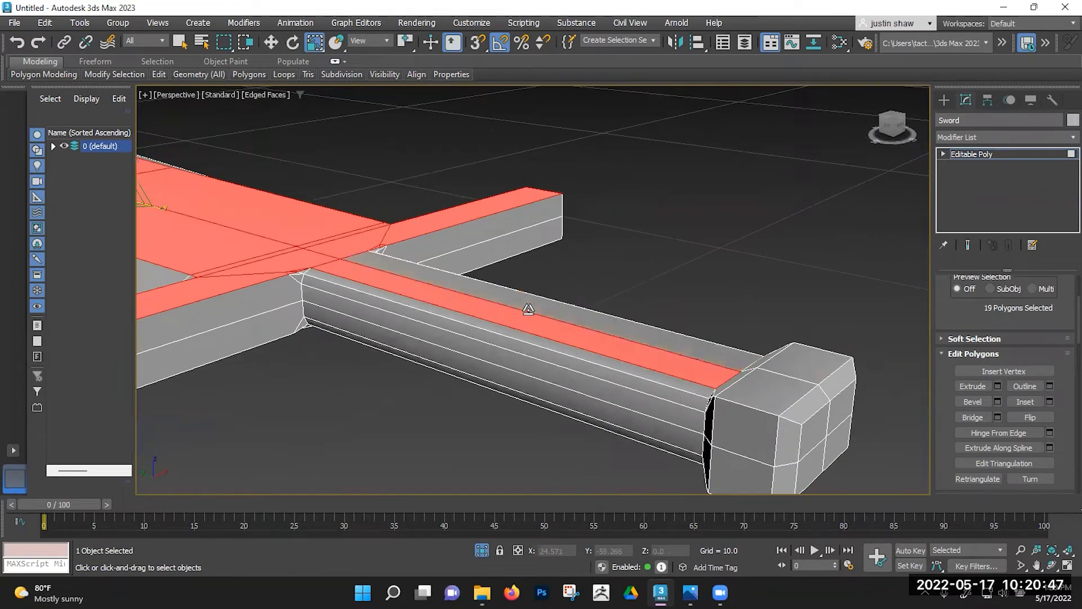
# Step: Add the pommel's two upper polygons, clear all smoothing groups from the selection and assign smoothing group 1
pyautogui.keyDown('ctrl'); pyautogui.click(772, 396); pyautogui.keyUp('ctrl')
pyautogui.keyDown('ctrl'); pyautogui.click(803, 369); pyautogui.keyUp('ctrl')
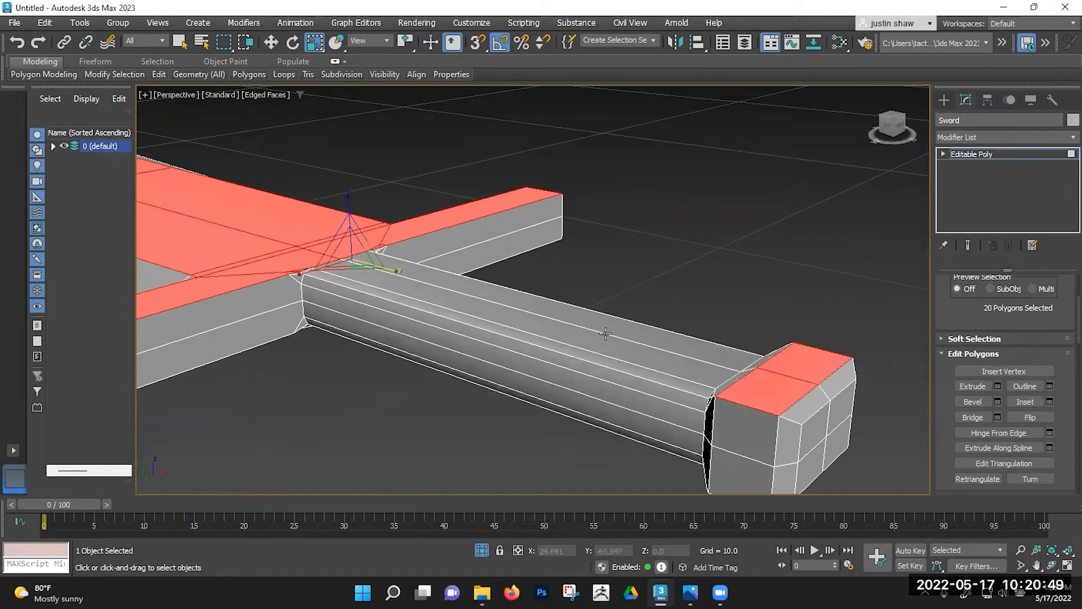
pyautogui.scroll(-2, 625, 330)
pyautogui.scroll(-10, 1063, 356)
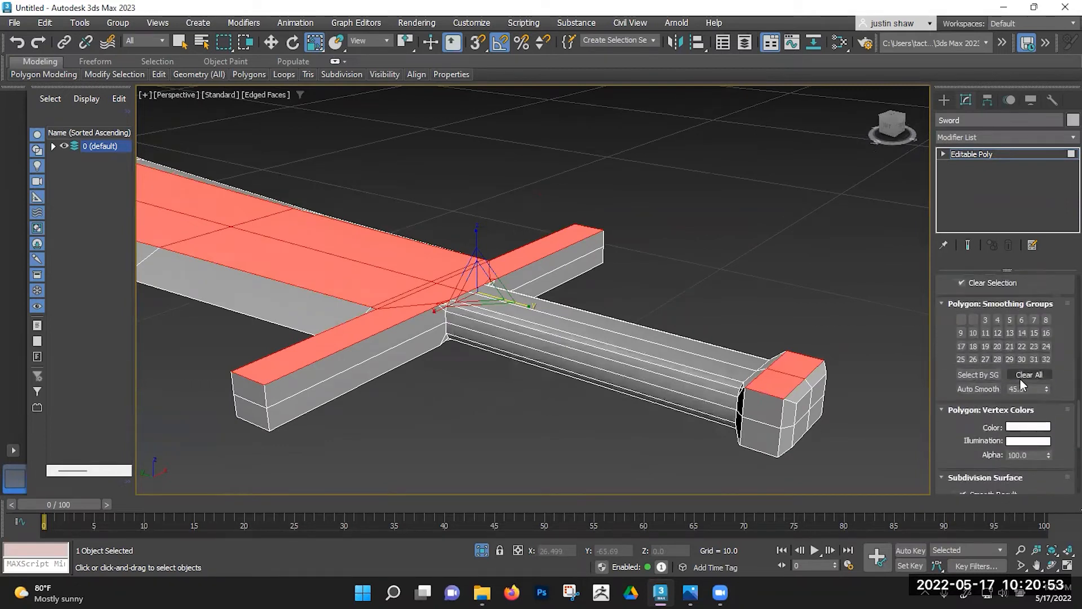
pyautogui.click(1020, 374)
pyautogui.click(962, 319)
pyautogui.click(697, 302)
# Step: Select the eight bevel polygons along both long sides of the blade and assign them smoothing group 3
pyautogui.press('F4')
pyautogui.keyDown('alt'); pyautogui.moveTo(553, 325); pyautogui.dragTo(359, 320, button='middle'); pyautogui.keyUp('alt')
pyautogui.keyDown('alt'); pyautogui.moveTo(420, 356); pyautogui.dragTo(696, 367, button='middle'); pyautogui.keyUp('alt')
pyautogui.scroll(6, 476, 370)
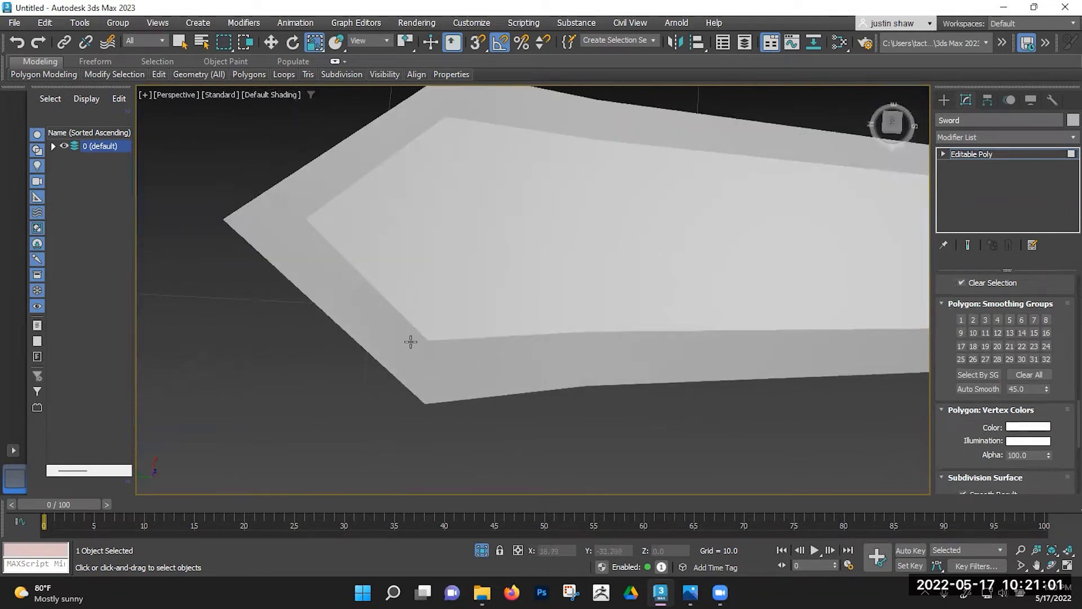
pyautogui.scroll(-4, 297, 302)
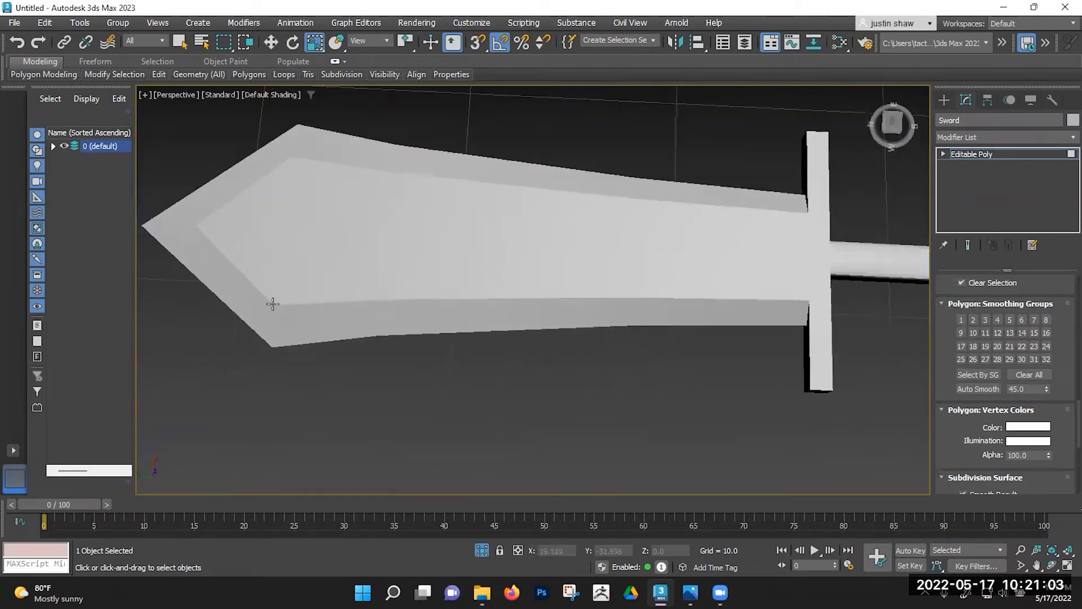
pyautogui.click(318, 316)
pyautogui.keyDown('ctrl'); pyautogui.click(528, 315); pyautogui.keyUp('ctrl')
pyautogui.keyDown('ctrl'); pyautogui.click(705, 311); pyautogui.keyUp('ctrl')
pyautogui.keyDown('ctrl'); pyautogui.click(738, 199); pyautogui.keyUp('ctrl')
pyautogui.keyDown('ctrl'); pyautogui.click(806, 311); pyautogui.keyUp('ctrl')
pyautogui.keyDown('ctrl'); pyautogui.click(805, 203); pyautogui.keyUp('ctrl')
pyautogui.keyDown('ctrl'); pyautogui.click(475, 164); pyautogui.keyUp('ctrl')
pyautogui.keyDown('ctrl'); pyautogui.click(368, 147); pyautogui.keyUp('ctrl')
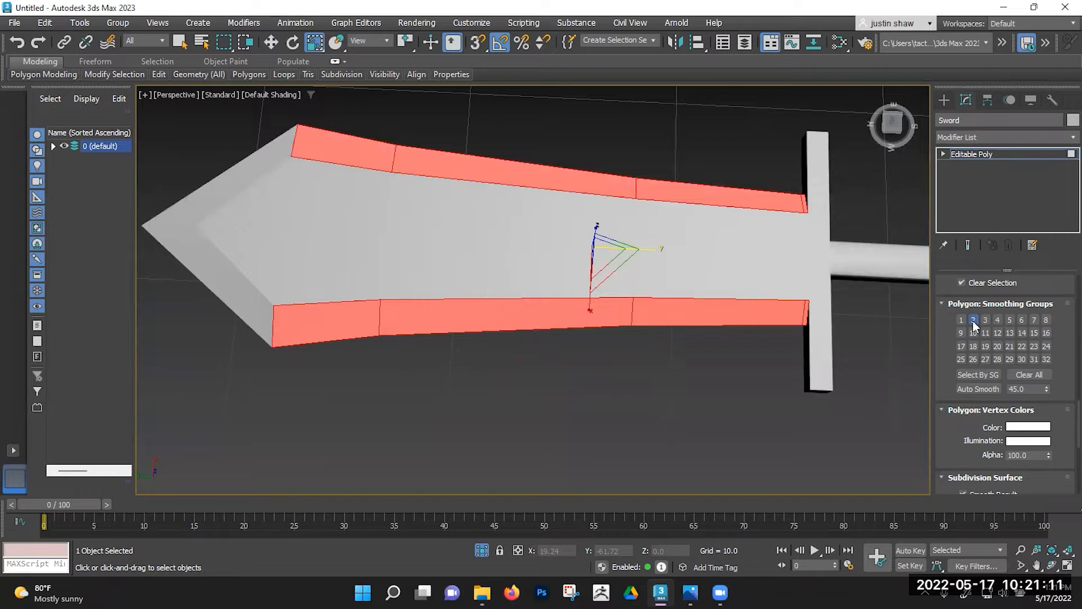
pyautogui.click(985, 320)
pyautogui.click(675, 375)
# Step: Select a single face on the sword and assign it smoothing group 5
pyautogui.keyDown('alt'); pyautogui.moveTo(674, 375); pyautogui.dragTo(207, 362, button='middle'); pyautogui.keyUp('alt')
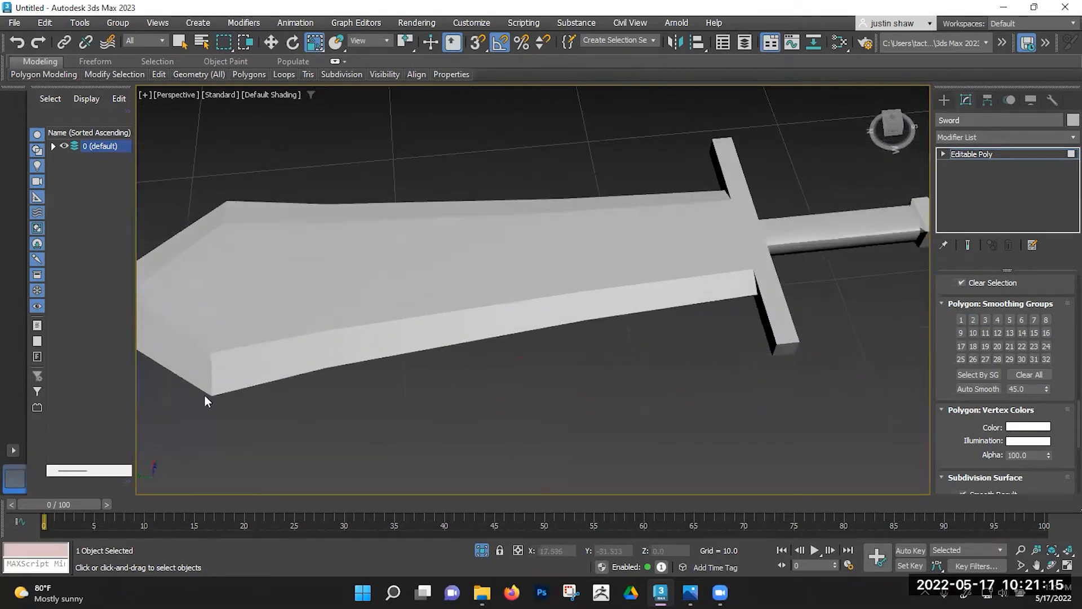
pyautogui.keyDown('alt'); pyautogui.moveTo(439, 339); pyautogui.dragTo(366, 366, button='middle'); pyautogui.keyUp('alt')
pyautogui.keyDown('alt'); pyautogui.moveTo(614, 390); pyautogui.dragTo(469, 288, button='middle'); pyautogui.keyUp('alt')
pyautogui.scroll(2, 491, 287)
pyautogui.keyDown('alt'); pyautogui.moveTo(569, 254); pyautogui.dragTo(707, 367, button='middle'); pyautogui.keyUp('alt')
pyautogui.click(469, 271)
pyautogui.click(1008, 320)
pyautogui.click(733, 268)
# Step: Select the handle-side polygons on one arm of the crossguard together with the small triangles at its corner
pyautogui.keyDown('alt'); pyautogui.moveTo(728, 284); pyautogui.dragTo(542, 279, button='middle'); pyautogui.keyUp('alt')
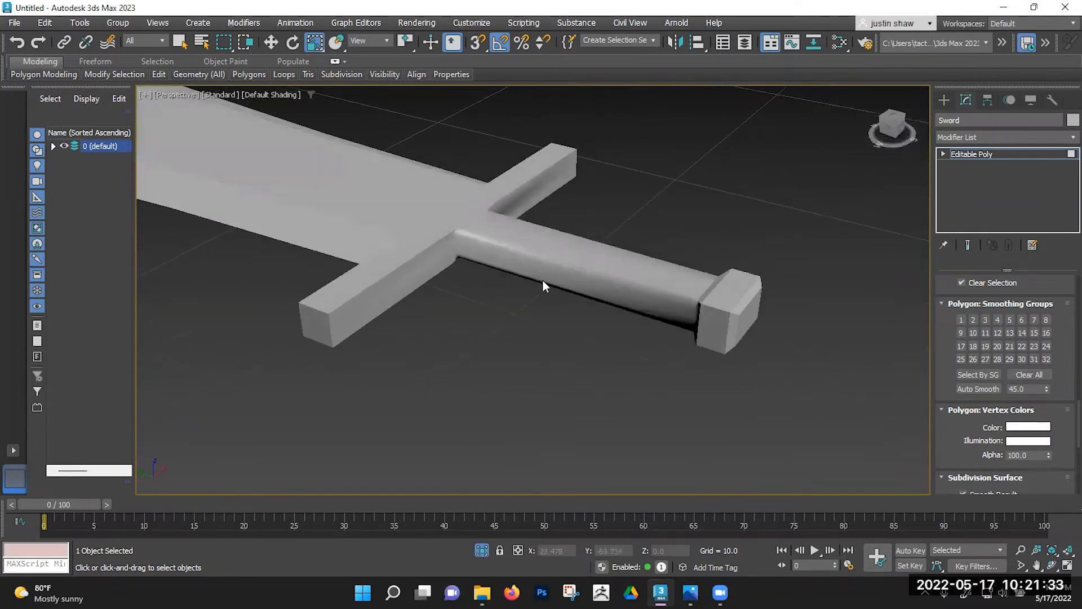
pyautogui.scroll(3, 543, 279)
pyautogui.click(406, 287)
pyautogui.keyDown('alt'); pyautogui.moveTo(462, 265); pyautogui.dragTo(549, 214, button='middle'); pyautogui.keyUp('alt')
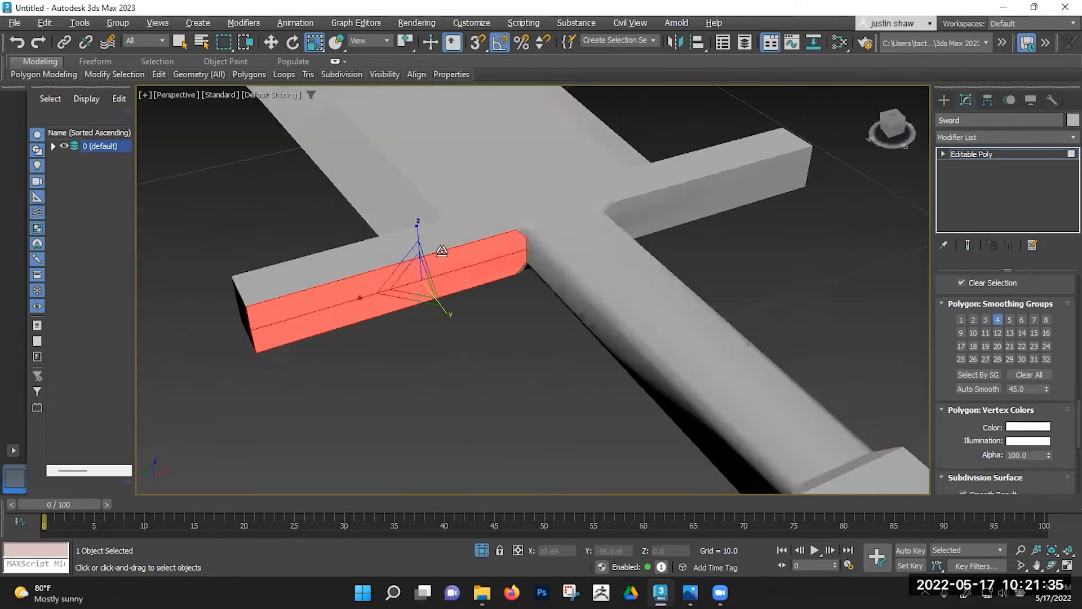
pyautogui.scroll(3, 553, 209)
pyautogui.press('F4')
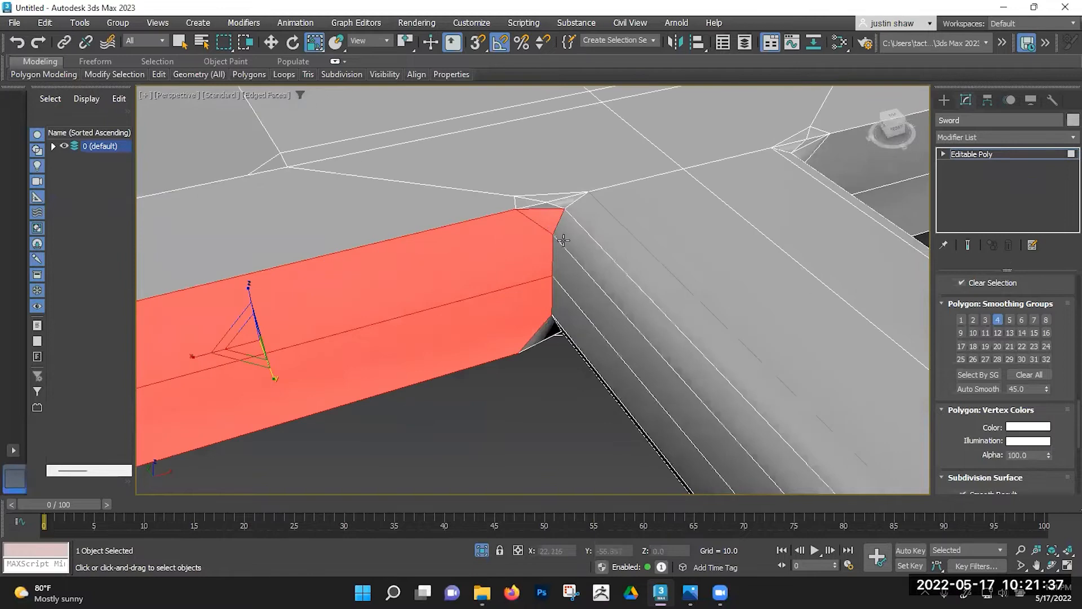
pyautogui.keyDown('ctrl'); pyautogui.click(552, 207); pyautogui.keyUp('ctrl')
pyautogui.keyDown('ctrl'); pyautogui.click(568, 200); pyautogui.keyUp('ctrl')
pyautogui.keyDown('alt'); pyautogui.moveTo(540, 334); pyautogui.dragTo(523, 313, button='middle'); pyautogui.keyUp('alt')
pyautogui.keyDown('alt'); pyautogui.moveTo(545, 429); pyautogui.dragTo(468, 237, button='middle'); pyautogui.keyUp('alt')
# Step: Add the matching handle-side polygons on the other crossguard arm and deselect the stray upper corner triangles
pyautogui.scroll(2, 468, 236)
pyautogui.keyDown('ctrl'); pyautogui.click(445, 229); pyautogui.keyUp('ctrl')
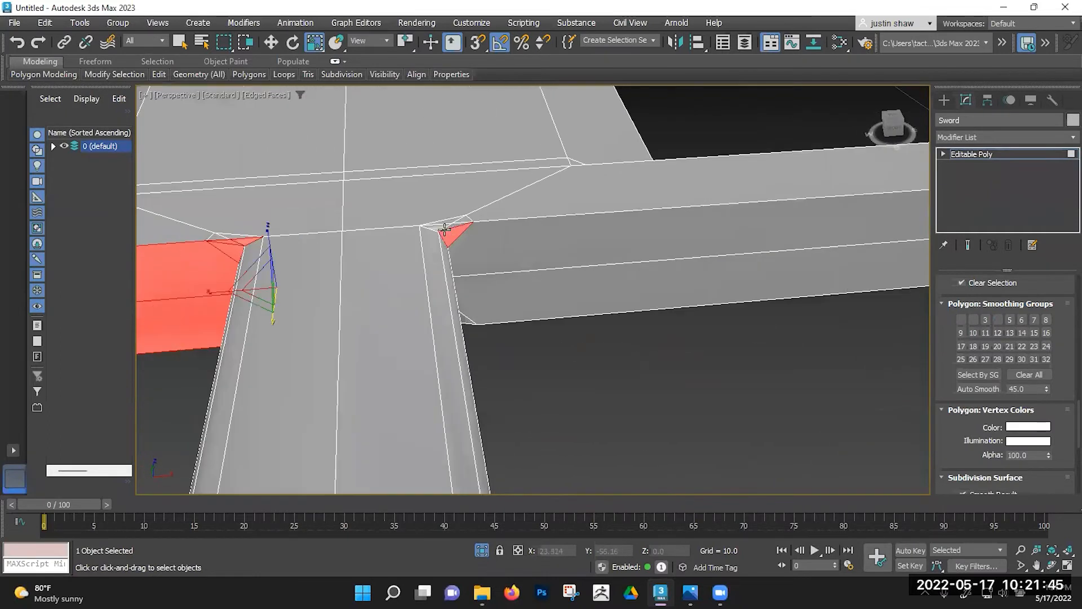
pyautogui.keyDown('ctrl'); pyautogui.click(486, 257); pyautogui.keyUp('ctrl')
pyautogui.keyDown('ctrl'); pyautogui.click(495, 302); pyautogui.keyUp('ctrl')
pyautogui.keyDown('alt'); pyautogui.moveTo(495, 301); pyautogui.dragTo(487, 189, button='middle'); pyautogui.keyUp('alt')
pyautogui.keyDown('ctrl'); pyautogui.click(449, 327); pyautogui.keyUp('ctrl')
pyautogui.keyDown('ctrl'); pyautogui.click(448, 338); pyautogui.keyUp('ctrl')
pyautogui.keyDown('alt'); pyautogui.click(445, 344); pyautogui.keyUp('alt')
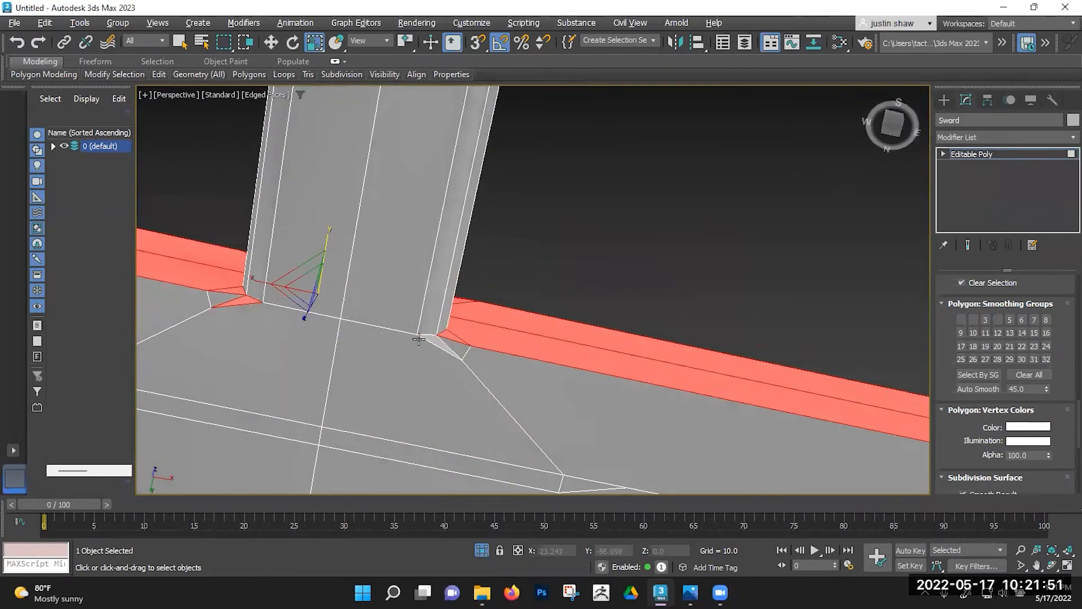
pyautogui.keyDown('alt'); pyautogui.click(226, 302); pyautogui.keyUp('alt')
pyautogui.keyDown('alt'); pyautogui.moveTo(226, 302); pyautogui.dragTo(336, 332, button='middle'); pyautogui.keyUp('alt')
pyautogui.scroll(-3, 336, 332)
pyautogui.keyDown('alt'); pyautogui.moveTo(423, 281); pyautogui.dragTo(579, 270, button='middle'); pyautogui.keyUp('alt')
pyautogui.scroll(3, 559, 266)
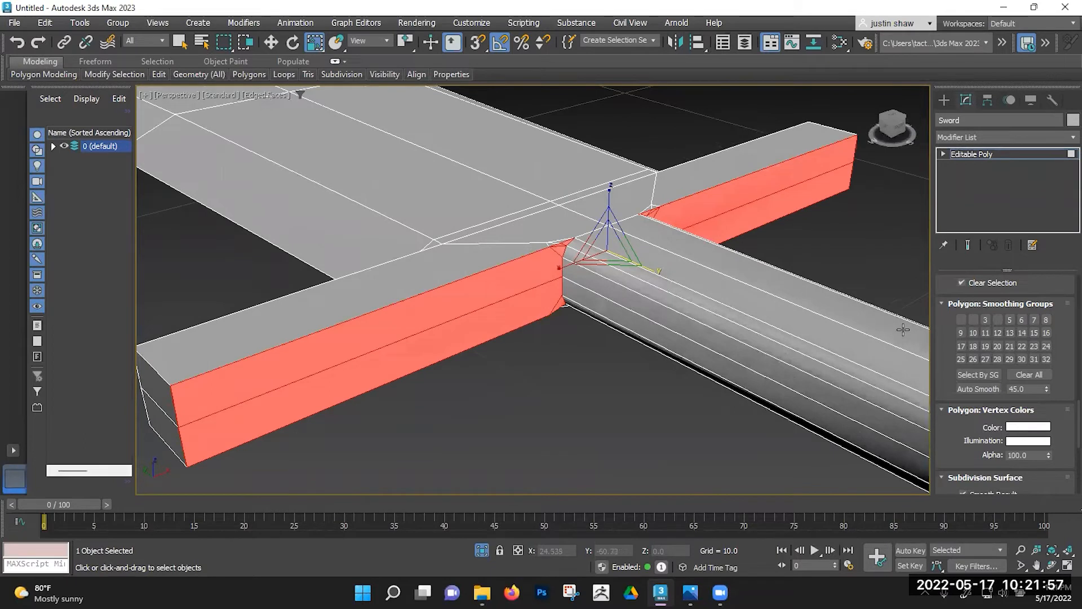
# Step: Clear all smoothing groups from the selected handle-side crossguard polygons, assign smoothing group 1, and check the shading
pyautogui.click(1020, 376)
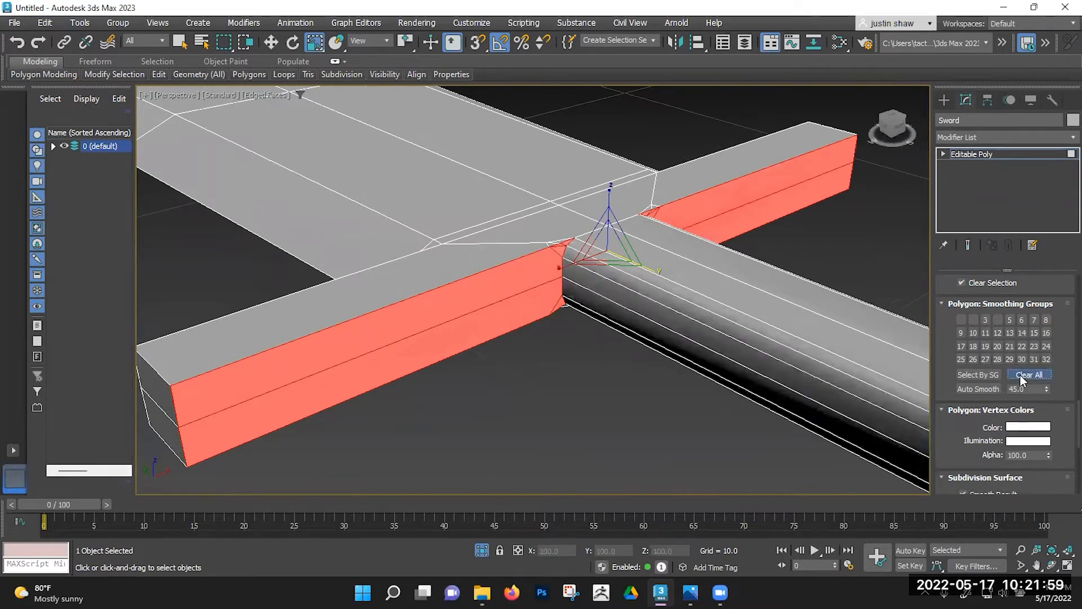
pyautogui.click(961, 320)
pyautogui.click(838, 254)
pyautogui.press('F4')
pyautogui.scroll(-5, 839, 253)
pyautogui.moveTo(839, 253)
pyautogui.keyDown('alt'); pyautogui.mouseDown(button='middle')
pyautogui.moveTo(769, 312)
pyautogui.moveTo(742, 296)
pyautogui.moveTo(703, 321)
pyautogui.moveTo(717, 336)
pyautogui.moveTo(677, 321)
pyautogui.moveTo(648, 338)
pyautogui.moveTo(640, 372)
pyautogui.moveTo(668, 342)
pyautogui.moveTo(677, 292)
pyautogui.moveTo(666, 286)
pyautogui.moveTo(675, 274)
pyautogui.moveTo(539, 297)
pyautogui.mouseUp(button='middle'); pyautogui.keyUp('alt')
pyautogui.scroll(5, 655, 309)
# Step: Reselect the handle-side polygons on both crossguard arms along with their corner triangles
pyautogui.press('F4')
pyautogui.click(596, 247)
pyautogui.keyDown('ctrl'); pyautogui.click(592, 279); pyautogui.keyUp('ctrl')
pyautogui.keyDown('ctrl'); pyautogui.click(783, 228); pyautogui.keyUp('ctrl')
pyautogui.keyDown('ctrl'); pyautogui.click(782, 255); pyautogui.keyUp('ctrl')
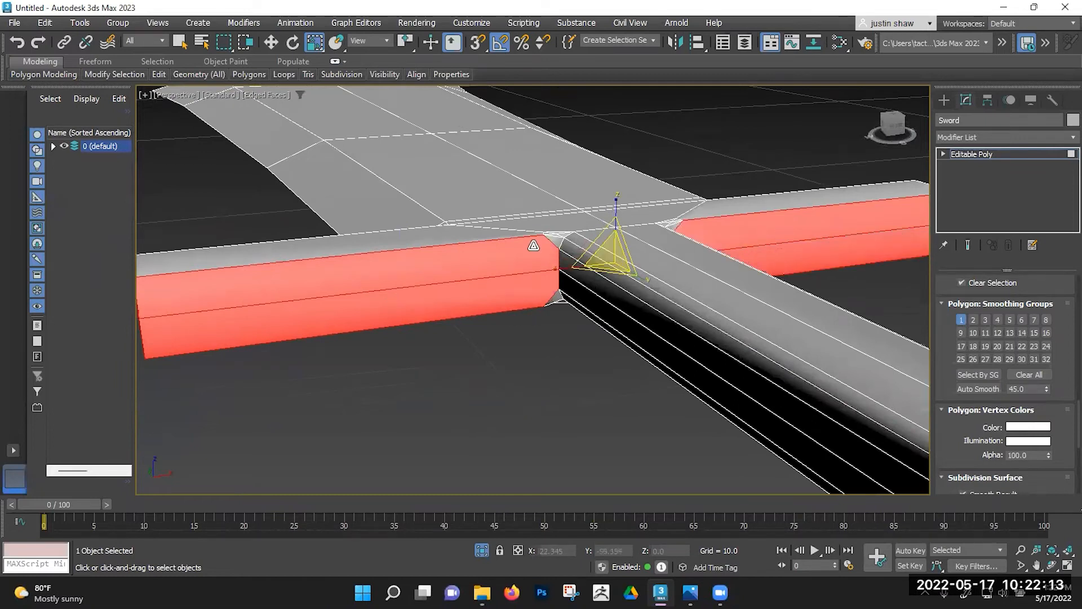
pyautogui.scroll(4, 536, 245)
pyautogui.keyDown('alt'); pyautogui.moveTo(589, 234); pyautogui.dragTo(588, 275, button='middle'); pyautogui.keyUp('alt')
pyautogui.keyDown('ctrl'); pyautogui.click(586, 275); pyautogui.keyUp('ctrl')
pyautogui.keyDown('ctrl'); pyautogui.click(575, 278); pyautogui.keyUp('ctrl')
pyautogui.keyDown('alt'); pyautogui.moveTo(738, 278); pyautogui.dragTo(667, 241, button='middle'); pyautogui.keyUp('alt')
pyautogui.keyDown('ctrl'); pyautogui.click(672, 241); pyautogui.keyUp('ctrl')
pyautogui.keyDown('ctrl'); pyautogui.click(677, 231); pyautogui.keyUp('ctrl')
pyautogui.keyDown('ctrl'); pyautogui.click(661, 230); pyautogui.keyUp('ctrl')
pyautogui.scroll(-4, 601, 268)
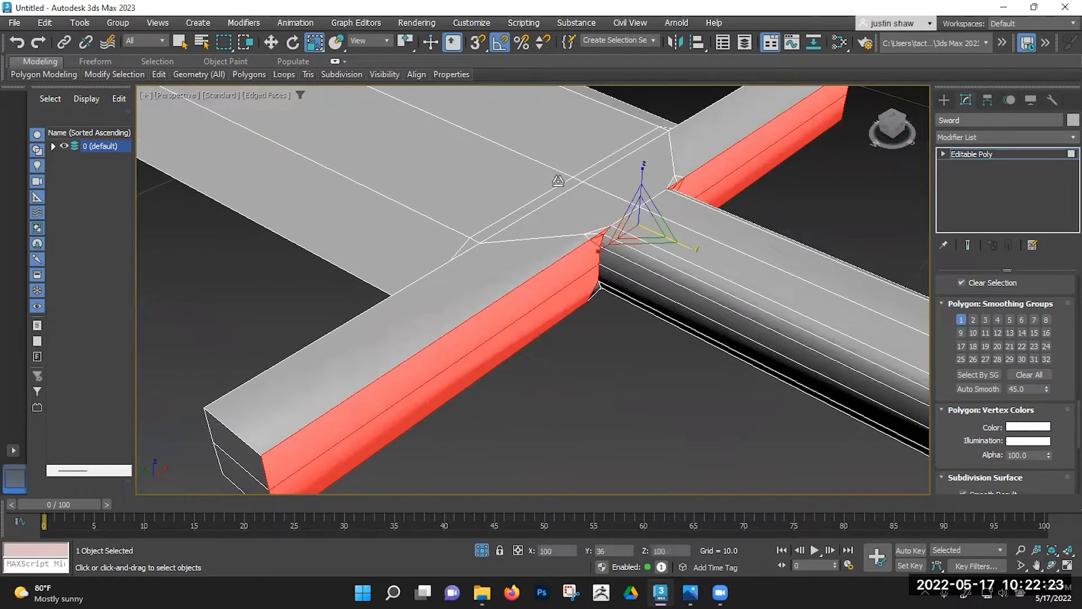
pyautogui.click(577, 391)
# Step: Select the two polygons on the crossguard's end cap and assign them smoothing group 1
pyautogui.moveTo(652, 367)
pyautogui.keyDown('alt'); pyautogui.mouseDown(button='middle')
pyautogui.moveTo(645, 346)
pyautogui.moveTo(649, 370)
pyautogui.mouseUp(button='middle'); pyautogui.keyUp('alt')
pyautogui.press('F4')
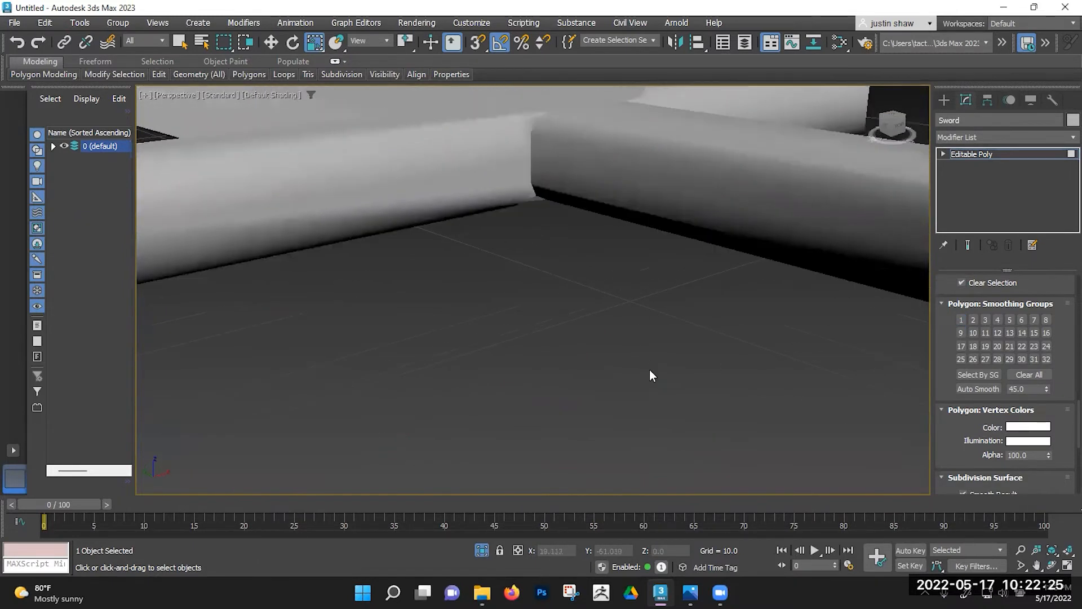
pyautogui.scroll(-5, 624, 288)
pyautogui.moveTo(625, 289)
pyautogui.keyDown('alt'); pyautogui.mouseDown(button='middle')
pyautogui.moveTo(619, 356)
pyautogui.moveTo(646, 341)
pyautogui.mouseUp(button='middle'); pyautogui.keyUp('alt')
pyautogui.click(563, 388)
pyautogui.scroll(3, 581, 375)
pyautogui.keyDown('ctrl'); pyautogui.click(559, 372); pyautogui.keyUp('ctrl')
pyautogui.keyDown('alt'); pyautogui.moveTo(618, 342); pyautogui.dragTo(908, 326, button='middle'); pyautogui.keyUp('alt')
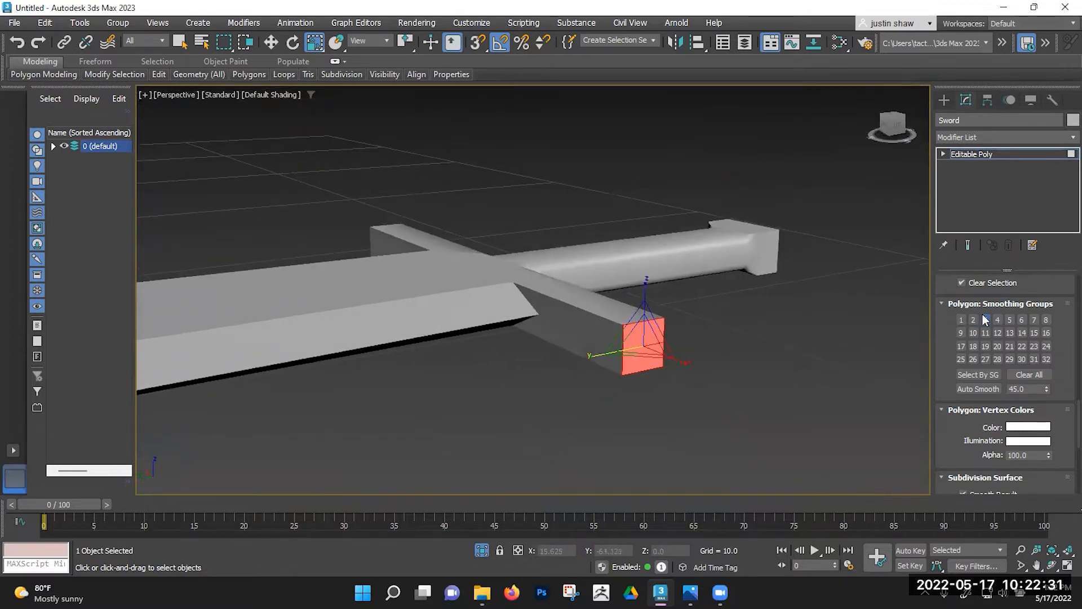
pyautogui.click(960, 319)
pyautogui.click(742, 347)
# Step: Reselect the two end-cap polygons, remove smoothing group 1 and assign smoothing group 2
pyautogui.click(652, 341)
pyautogui.keyDown('ctrl'); pyautogui.click(649, 356); pyautogui.keyUp('ctrl')
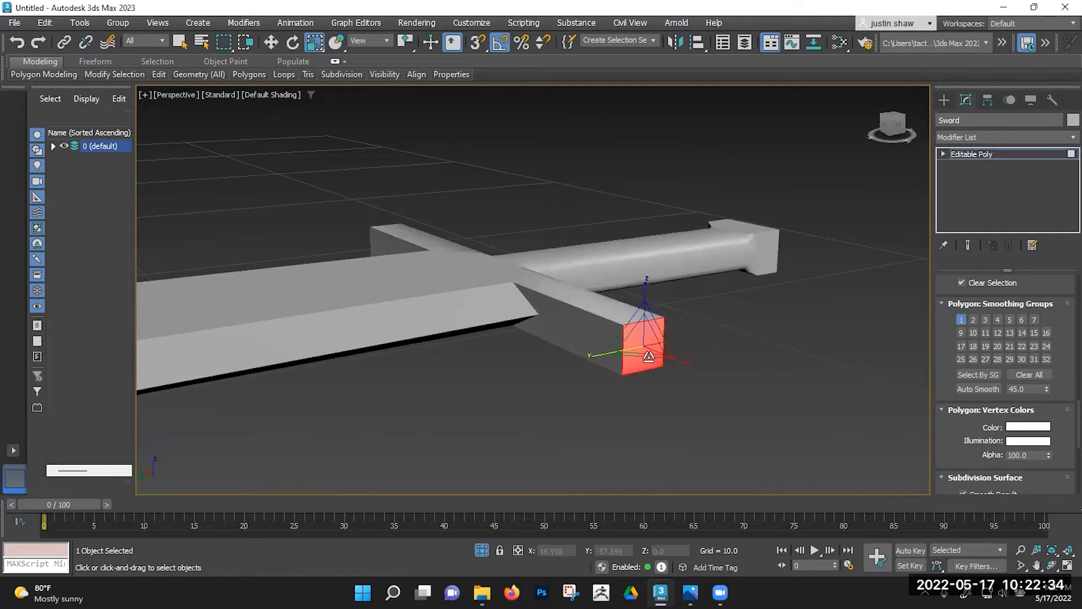
pyautogui.click(961, 318)
pyautogui.click(975, 321)
pyautogui.click(743, 364)
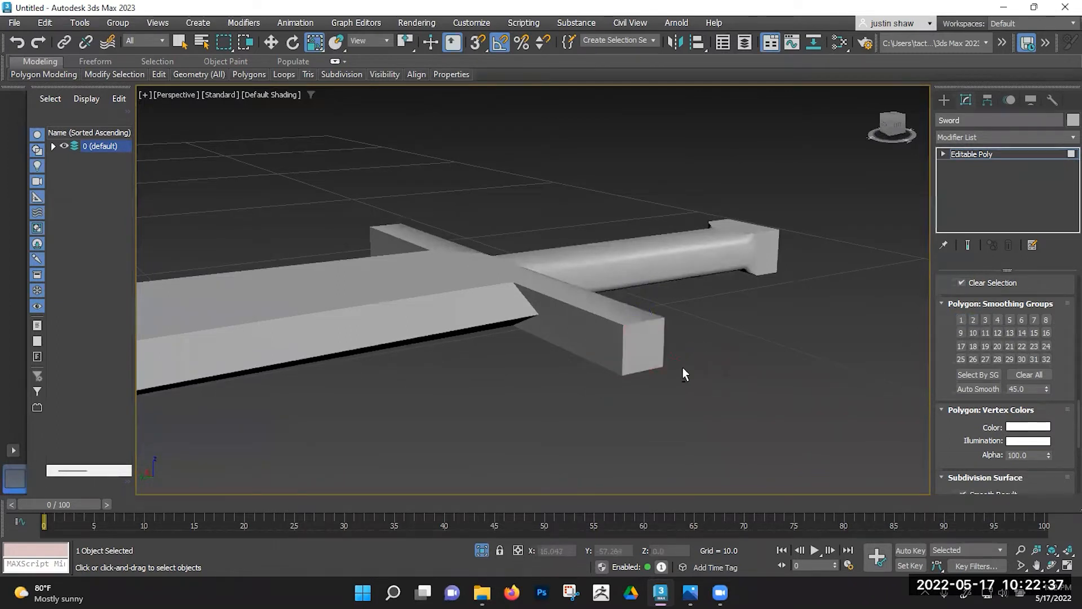
# Step: Select the end-cap polygons on the opposite crossguard arm, remove smoothing group 3 and assign smoothing group 2
pyautogui.keyDown('alt'); pyautogui.moveTo(682, 368); pyautogui.dragTo(699, 368, button='middle'); pyautogui.keyUp('alt')
pyautogui.click(538, 307)
pyautogui.keyDown('alt'); pyautogui.moveTo(536, 314); pyautogui.dragTo(498, 375, button='middle'); pyautogui.keyUp('alt')
pyautogui.click(499, 369)
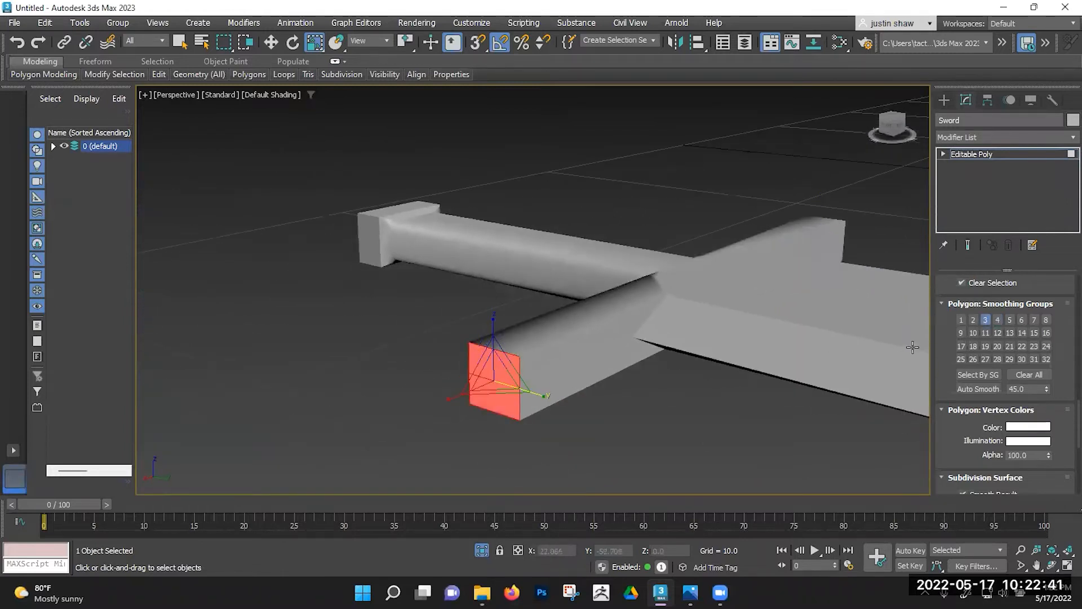
pyautogui.click(983, 320)
pyautogui.click(974, 320)
pyautogui.click(658, 401)
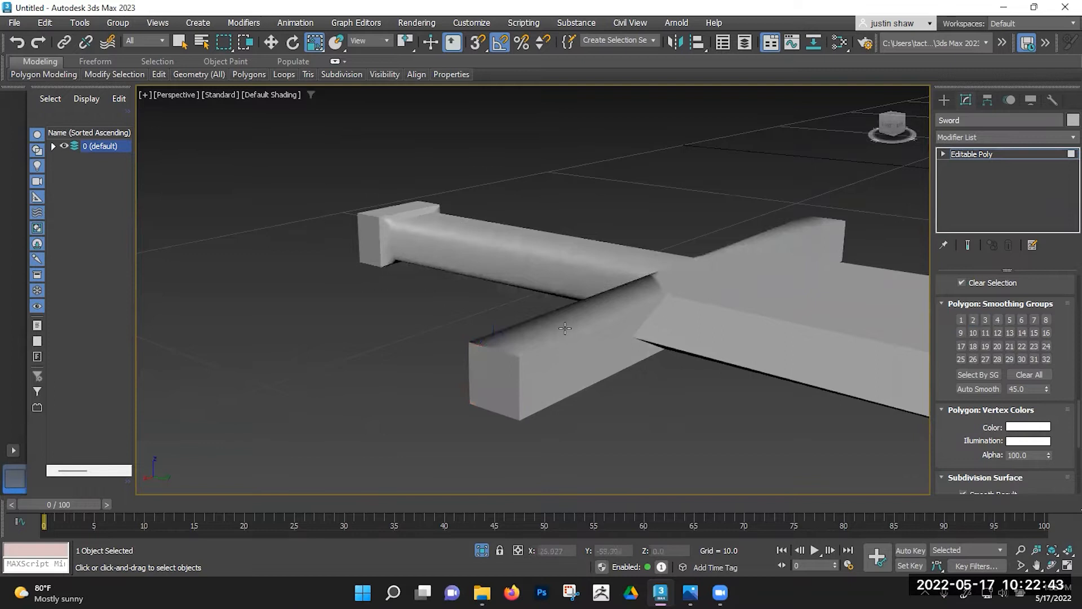
# Step: Check the smoothing groups assigned to the crossguard arm's end cap and top face
pyautogui.click(565, 327)
pyautogui.click(506, 374)
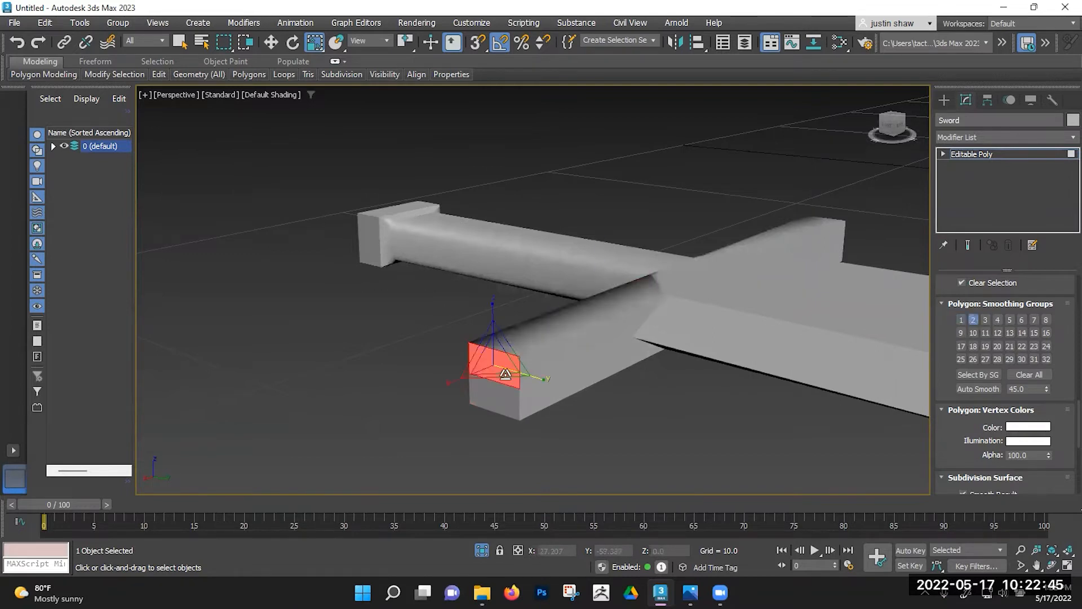
pyautogui.click(554, 358)
pyautogui.moveTo(554, 358)
pyautogui.keyDown('alt'); pyautogui.mouseDown(button='middle')
pyautogui.moveTo(524, 379)
pyautogui.moveTo(564, 374)
pyautogui.mouseUp(button='middle'); pyautogui.keyUp('alt')
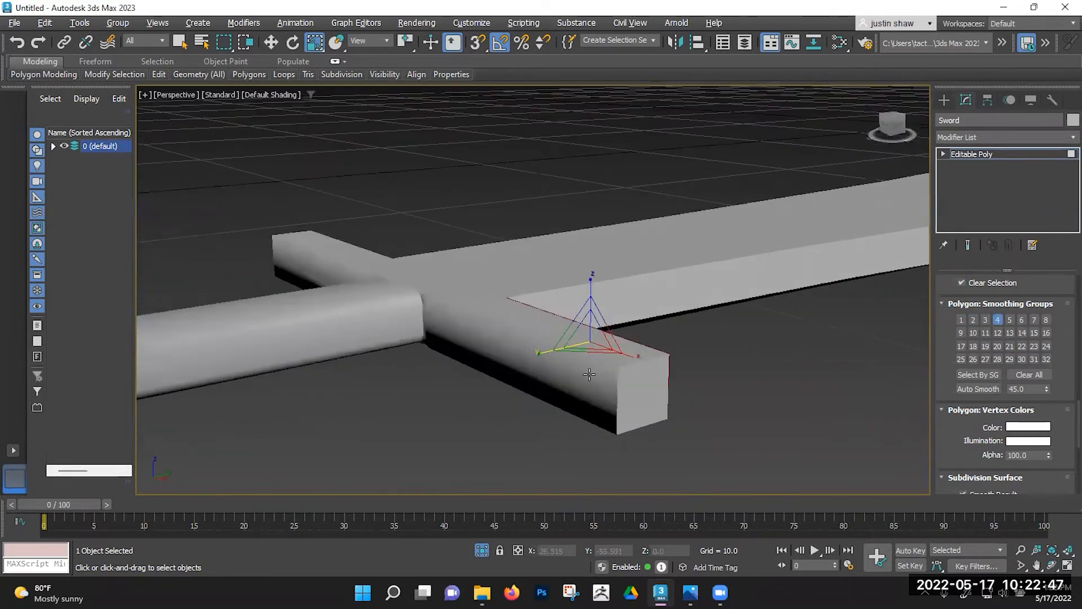
# Step: Select the handle-side polygons on both crossguard arms together with the small corner triangles beside the handle
pyautogui.click(565, 374)
pyautogui.keyDown('ctrl'); pyautogui.click(560, 388); pyautogui.keyUp('ctrl')
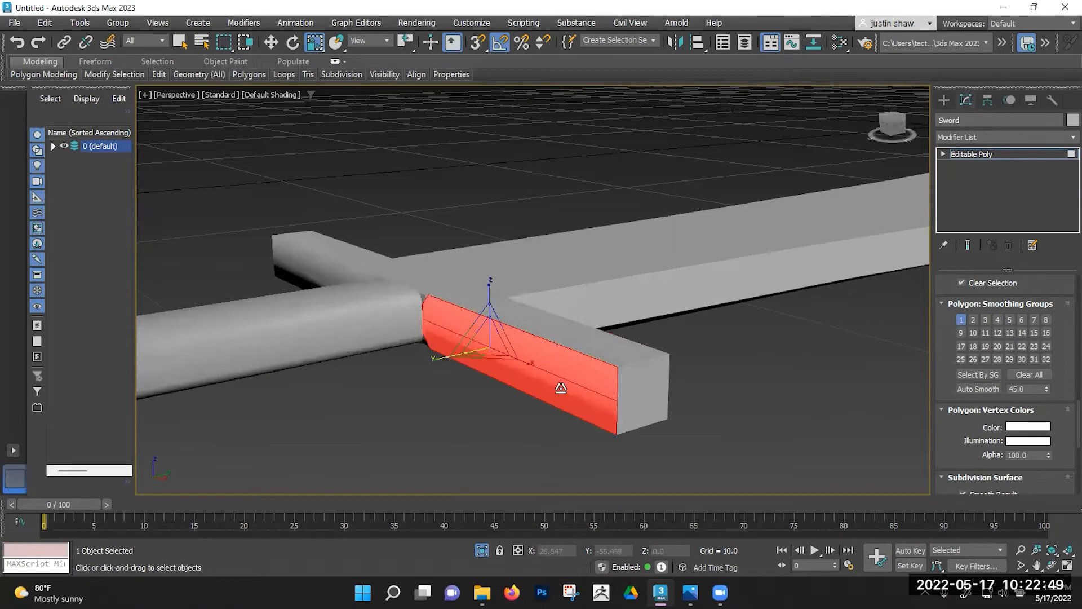
pyautogui.scroll(5, 424, 297)
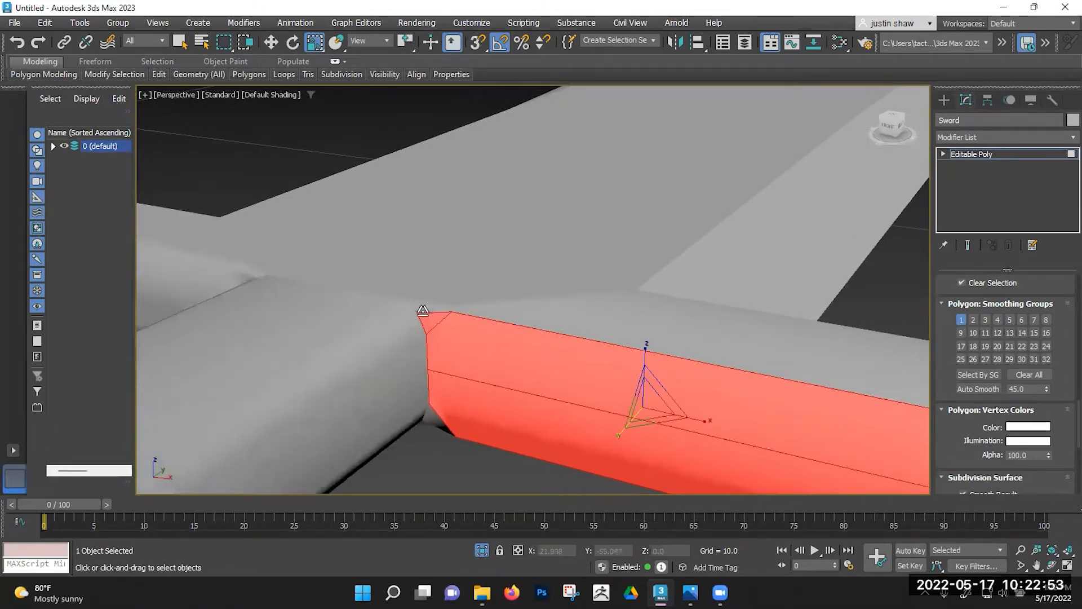
pyautogui.keyDown('ctrl'); pyautogui.click(422, 311); pyautogui.keyUp('ctrl')
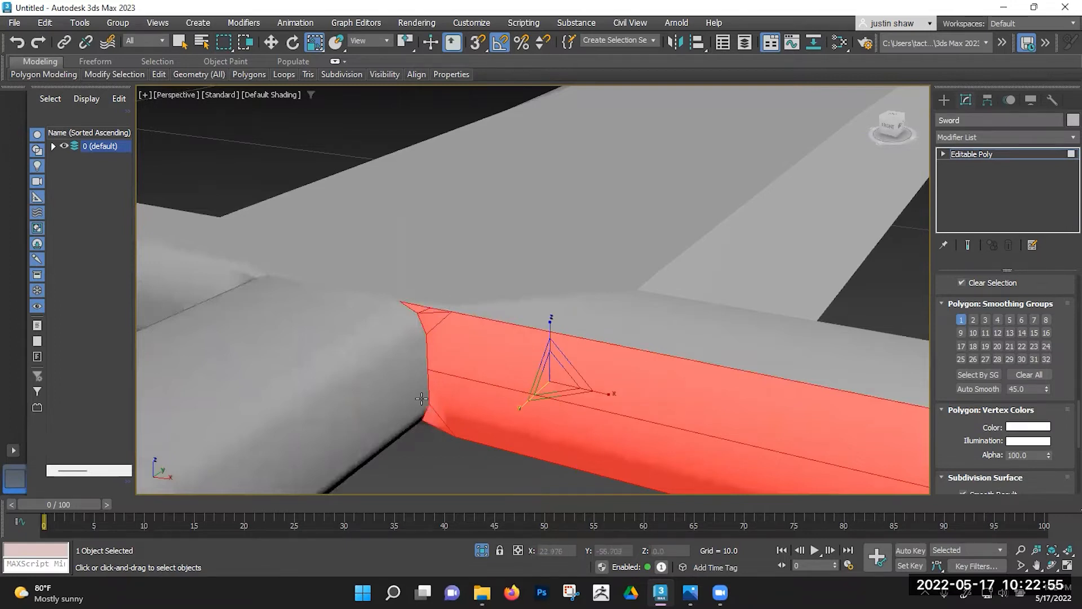
pyautogui.moveTo(434, 418); pyautogui.dragTo(684, 432, button='middle')
pyautogui.press('F4')
pyautogui.keyDown('ctrl'); pyautogui.click(496, 311); pyautogui.keyUp('ctrl')
pyautogui.keyDown('ctrl'); pyautogui.click(477, 312); pyautogui.keyUp('ctrl')
pyautogui.keyDown('ctrl'); pyautogui.click(394, 337); pyautogui.keyUp('ctrl')
pyautogui.scroll(-8, 394, 337)
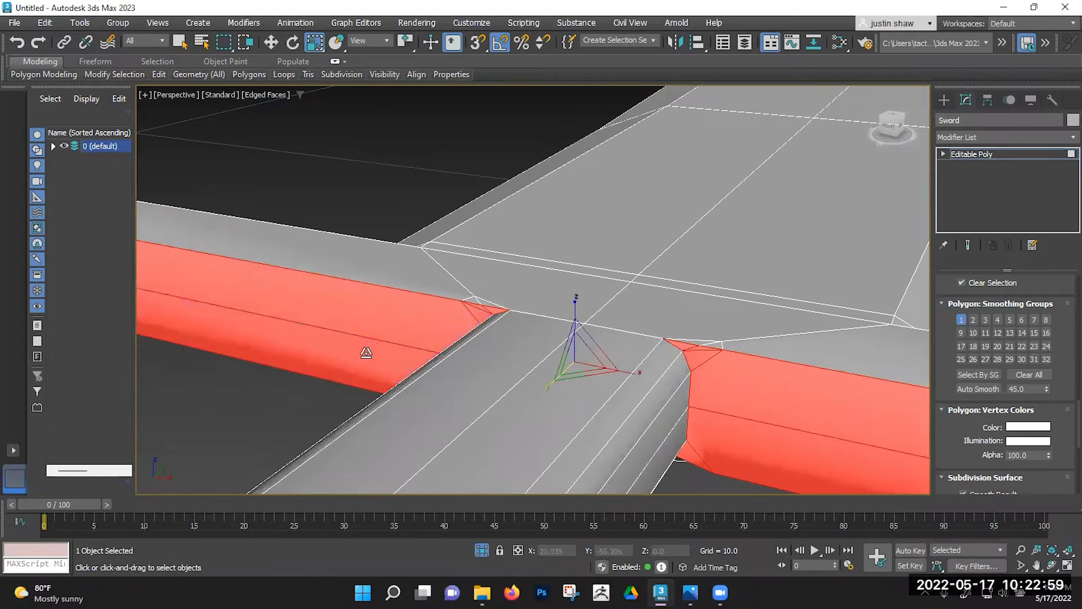
pyautogui.keyDown('alt'); pyautogui.moveTo(303, 360); pyautogui.dragTo(387, 356, button='middle'); pyautogui.keyUp('alt')
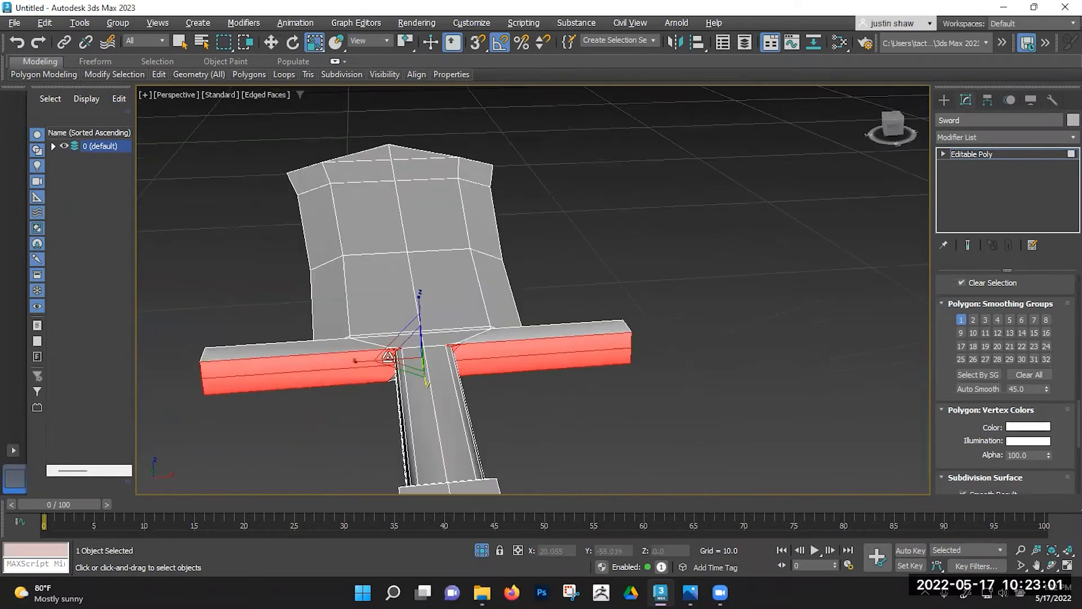
# Step: Remove smoothing group 1 from the selected handle-side crossguard polygons, assign smoothing group 5, and check the shading
pyautogui.click(961, 320)
pyautogui.click(1010, 320)
pyautogui.click(652, 383)
pyautogui.moveTo(611, 375)
pyautogui.keyDown('alt'); pyautogui.mouseDown(button='middle')
pyautogui.moveTo(639, 388)
pyautogui.moveTo(688, 369)
pyautogui.mouseUp(button='middle'); pyautogui.keyUp('alt')
pyautogui.press('F4')
pyautogui.moveTo(688, 370)
pyautogui.mouseDown(button='middle')
pyautogui.moveTo(723, 310)
pyautogui.moveTo(720, 367)
pyautogui.moveTo(715, 314)
pyautogui.moveTo(754, 268)
pyautogui.moveTo(554, 243)
pyautogui.mouseUp(button='middle')
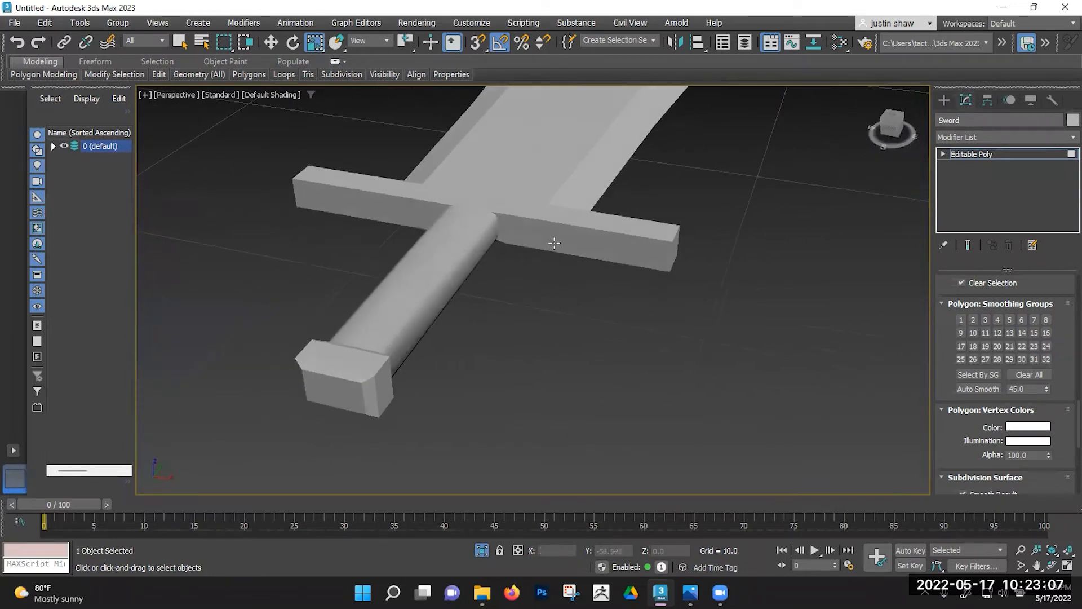
# Step: Inspect the pommel's edges and the smoothing group of one of its top polygons
pyautogui.keyDown('alt'); pyautogui.moveTo(485, 240); pyautogui.dragTo(588, 249, button='middle'); pyautogui.keyUp('alt')
pyautogui.keyDown('alt'); pyautogui.moveTo(435, 375); pyautogui.dragTo(555, 284, button='middle'); pyautogui.keyUp('alt')
pyautogui.scroll(4, 421, 356)
pyautogui.press('F4')
pyautogui.click(409, 361)
pyautogui.keyDown('alt'); pyautogui.moveTo(338, 395); pyautogui.dragTo(534, 297, button='middle'); pyautogui.keyUp('alt')
pyautogui.keyDown('alt'); pyautogui.moveTo(533, 297); pyautogui.dragTo(574, 277, button='middle'); pyautogui.keyUp('alt')
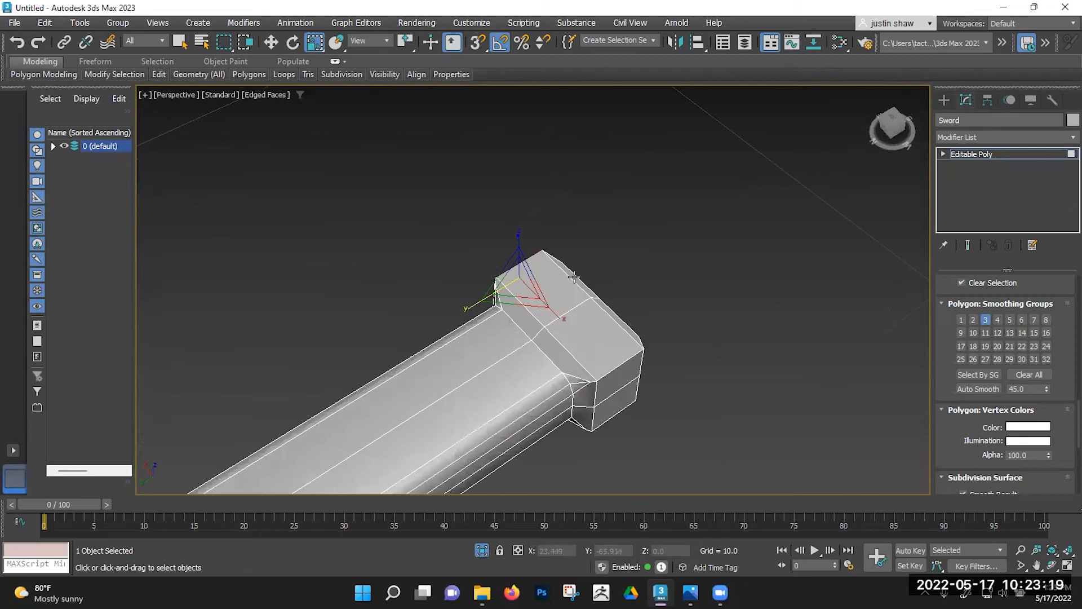
# Step: Cut a new edge from the handle's corner vertex across one half of the pommel's top face
pyautogui.press('1')
pyautogui.keyDown('alt'); pyautogui.moveTo(549, 342); pyautogui.dragTo(558, 339, button='middle'); pyautogui.keyUp('alt')
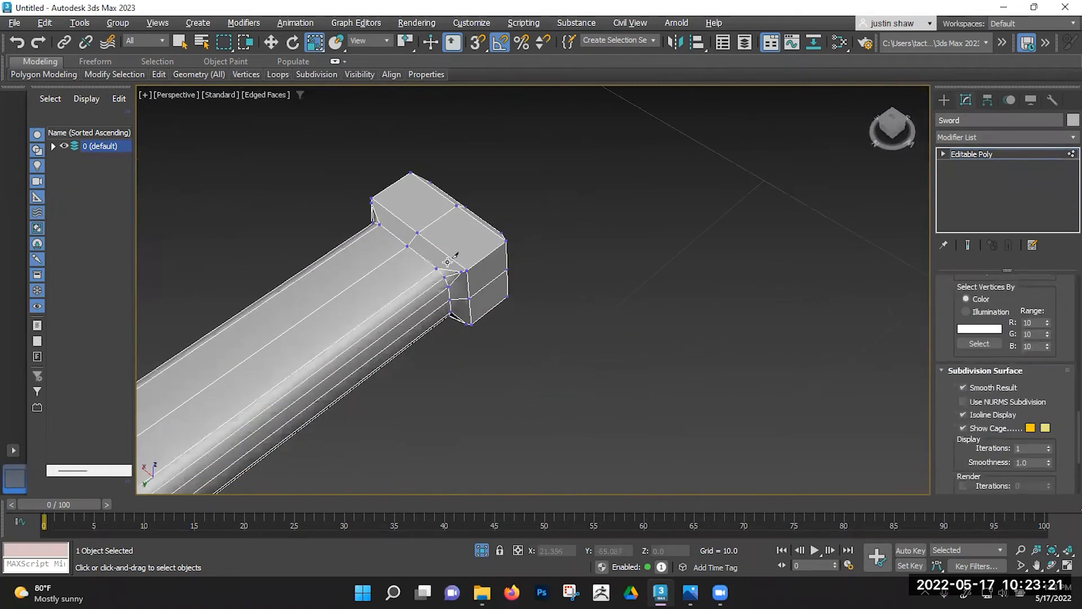
pyautogui.scroll(2, 418, 248)
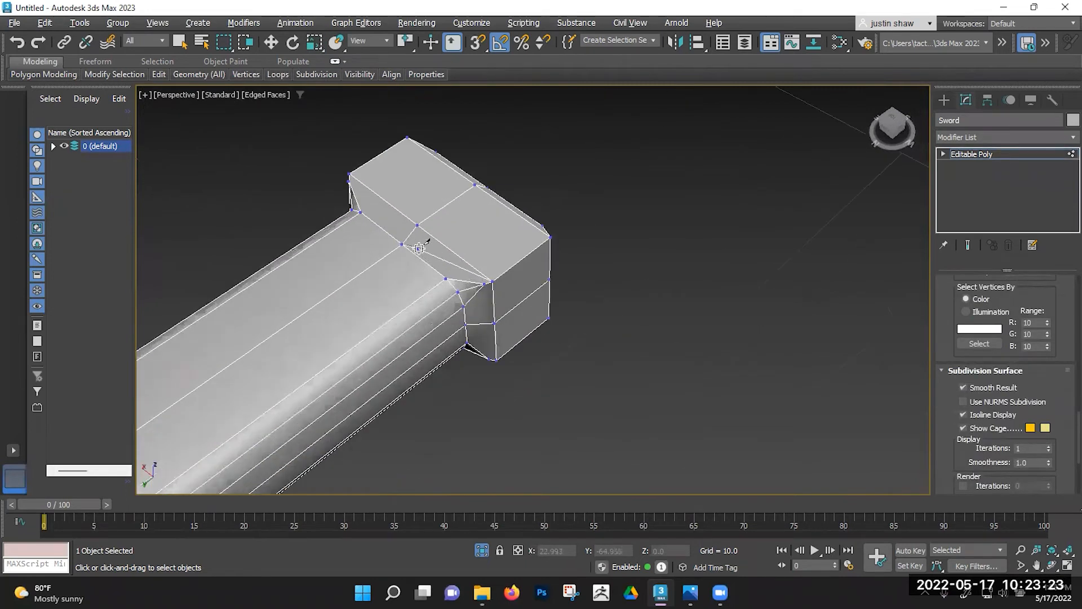
pyautogui.keyDown('alt'); pyautogui.moveTo(539, 239); pyautogui.dragTo(461, 267, button='middle'); pyautogui.keyUp('alt')
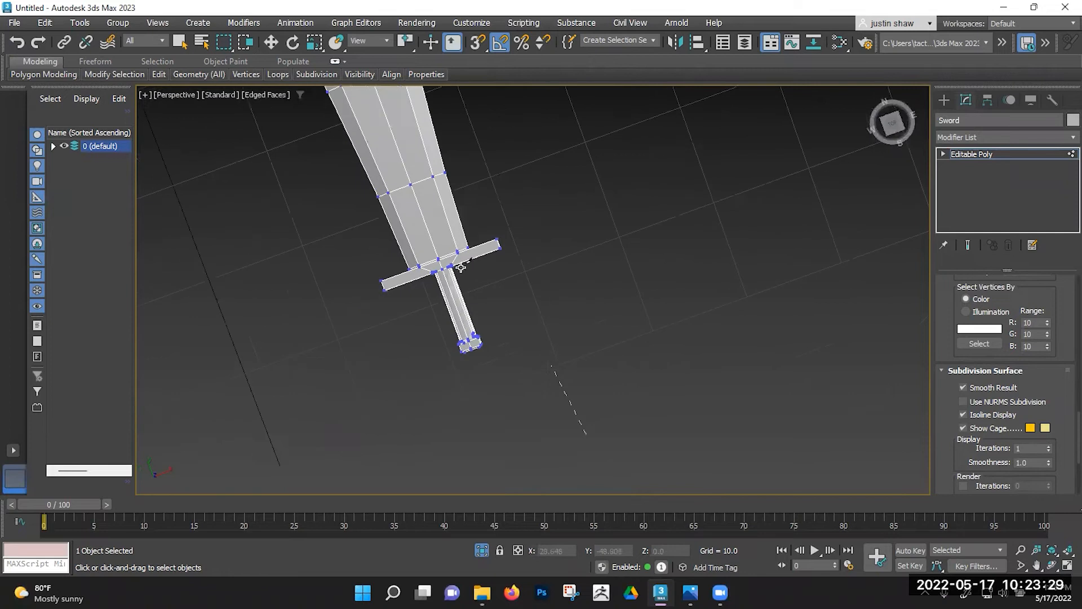
pyautogui.scroll(10, 465, 333)
pyautogui.moveTo(472, 401); pyautogui.dragTo(574, 257, button='middle')
pyautogui.moveTo(629, 218); pyautogui.dragTo(594, 218, button='middle')
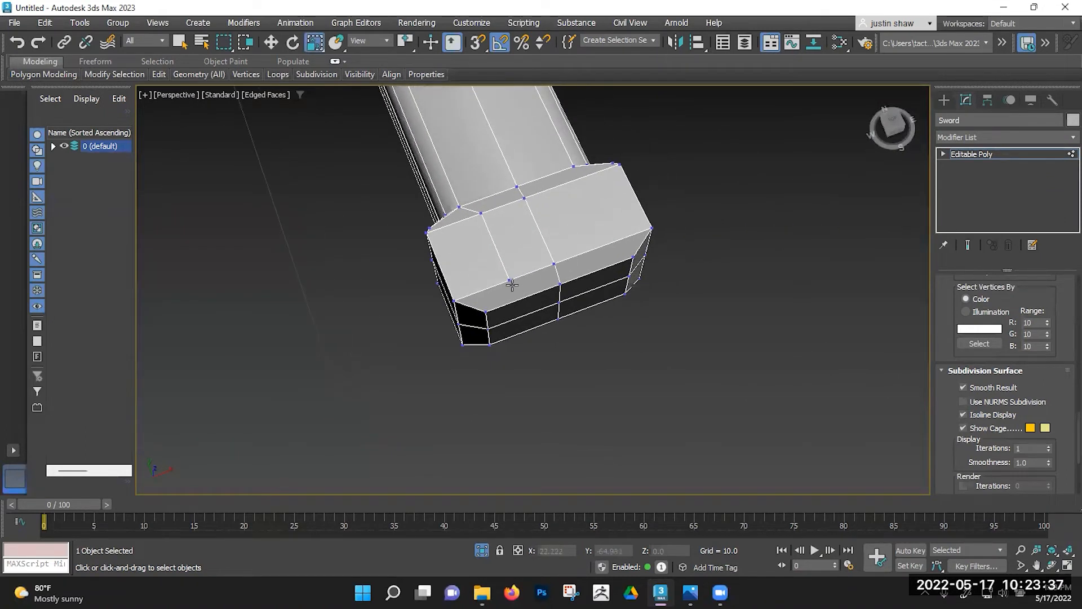
pyautogui.scroll(5, 511, 284)
pyautogui.scroll(-5, 590, 299)
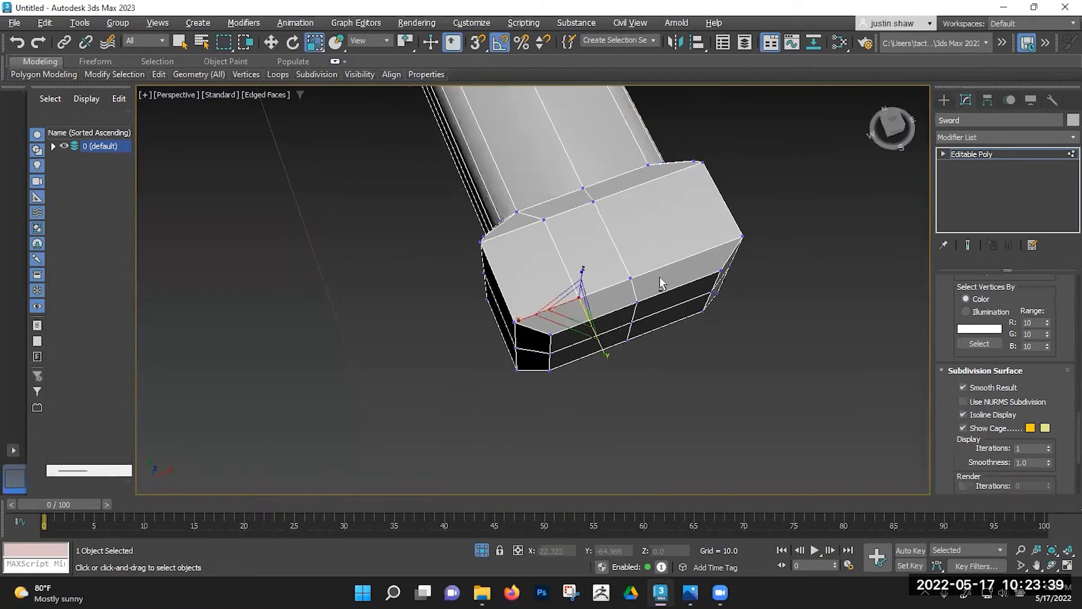
# Step: Extend the cut down to the end face's centre and cut a matching edge across the other half of the pommel's top
pyautogui.scroll(2, 601, 269)
pyautogui.moveTo(601, 268); pyautogui.dragTo(524, 268, button='middle')
pyautogui.click(564, 274)
pyautogui.press('q')
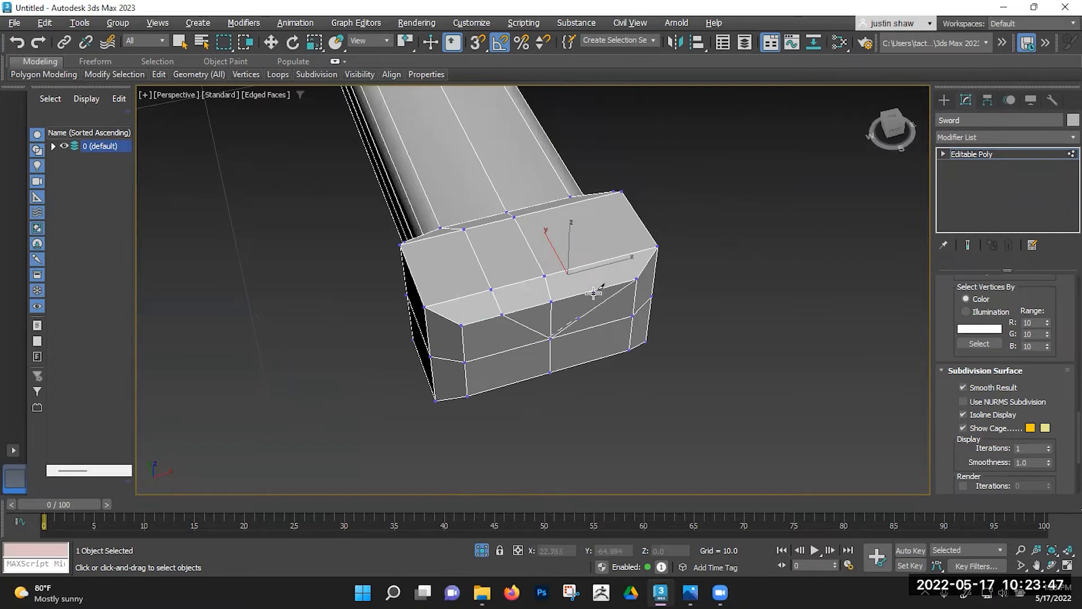
pyautogui.keyDown('alt'); pyautogui.moveTo(595, 264); pyautogui.dragTo(557, 287, button='middle'); pyautogui.keyUp('alt')
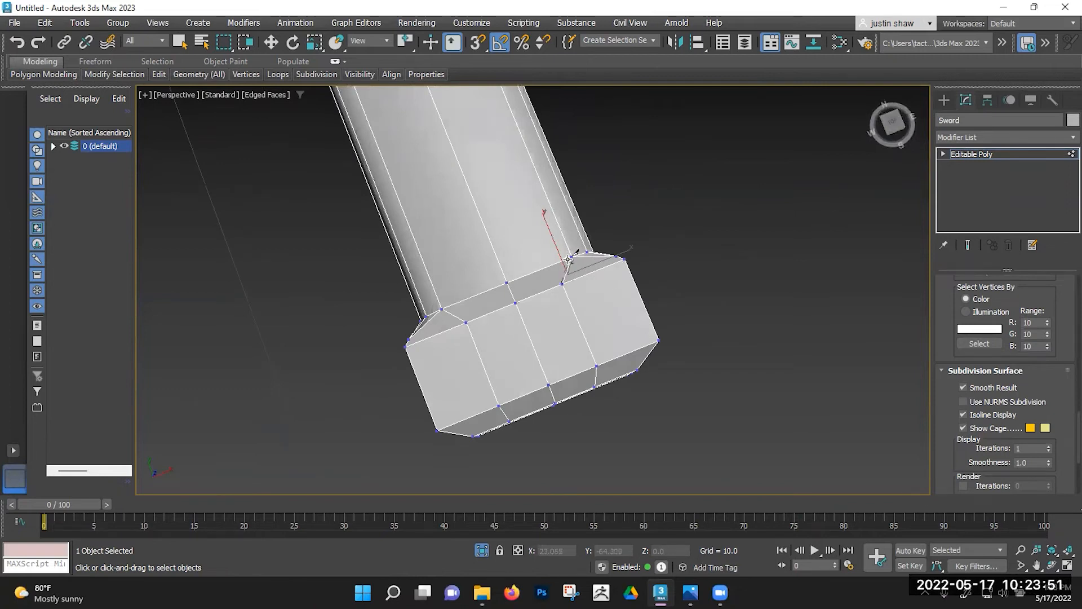
# Step: Cut edges across the pommel's sides above mid-height and run them to the centre of the end face
pyautogui.keyDown('alt'); pyautogui.moveTo(464, 371); pyautogui.dragTo(567, 294, button='middle'); pyautogui.keyUp('alt')
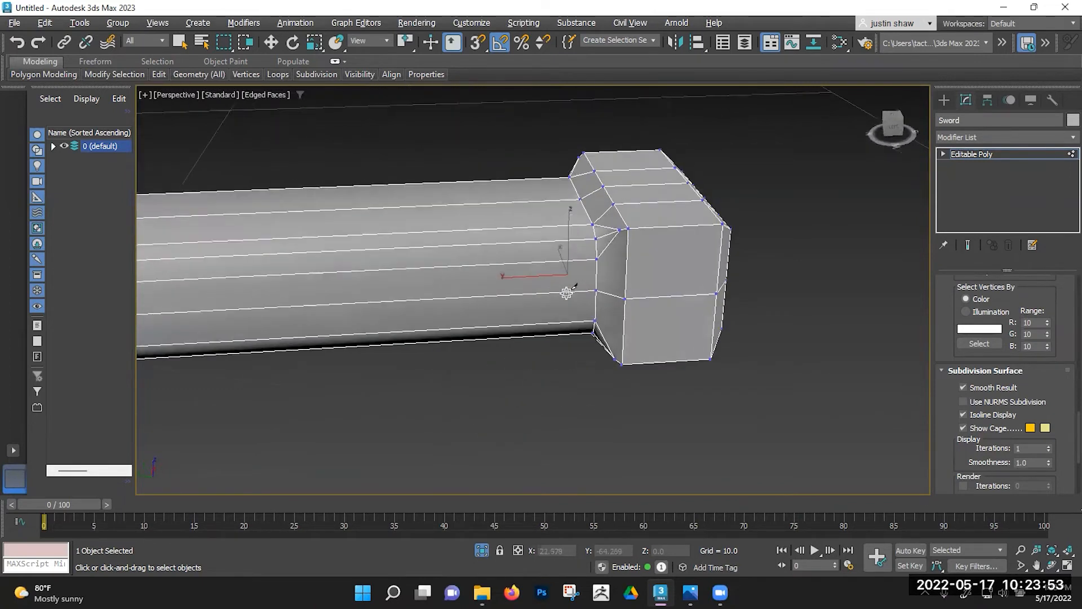
pyautogui.click(625, 267)
pyautogui.keyDown('alt'); pyautogui.moveTo(735, 302); pyautogui.dragTo(581, 268, button='middle'); pyautogui.keyUp('alt')
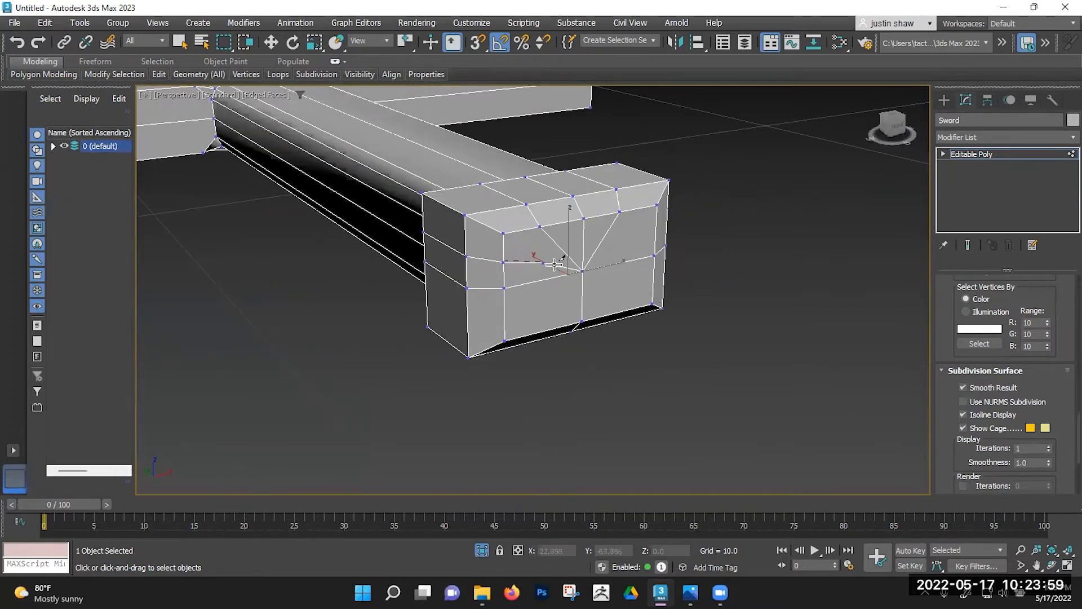
pyautogui.keyDown('alt'); pyautogui.moveTo(623, 269); pyautogui.dragTo(490, 270, button='middle'); pyautogui.keyUp('alt')
pyautogui.click(523, 251)
# Step: Select the ring of edges across the pommel's top and raise it to round the top
pyautogui.press('r')
pyautogui.keyDown('alt'); pyautogui.moveTo(481, 232); pyautogui.dragTo(459, 278, button='middle'); pyautogui.keyUp('alt')
pyautogui.press('2')
pyautogui.click(458, 276)
pyautogui.hotkey('alt', 'r')
pyautogui.press('w')
pyautogui.moveTo(507, 241); pyautogui.dragTo(509, 238)
pyautogui.keyDown('alt'); pyautogui.moveTo(412, 302); pyautogui.dragTo(586, 374, button='middle'); pyautogui.keyUp('alt')
# Step: Scale the pommel's mid-height side edges outward to widen its sides, and undo the last change
pyautogui.click(406, 353)
pyautogui.click(411, 356)
pyautogui.click(619, 382)
pyautogui.press('r')
pyautogui.moveTo(568, 373); pyautogui.dragTo(618, 353)
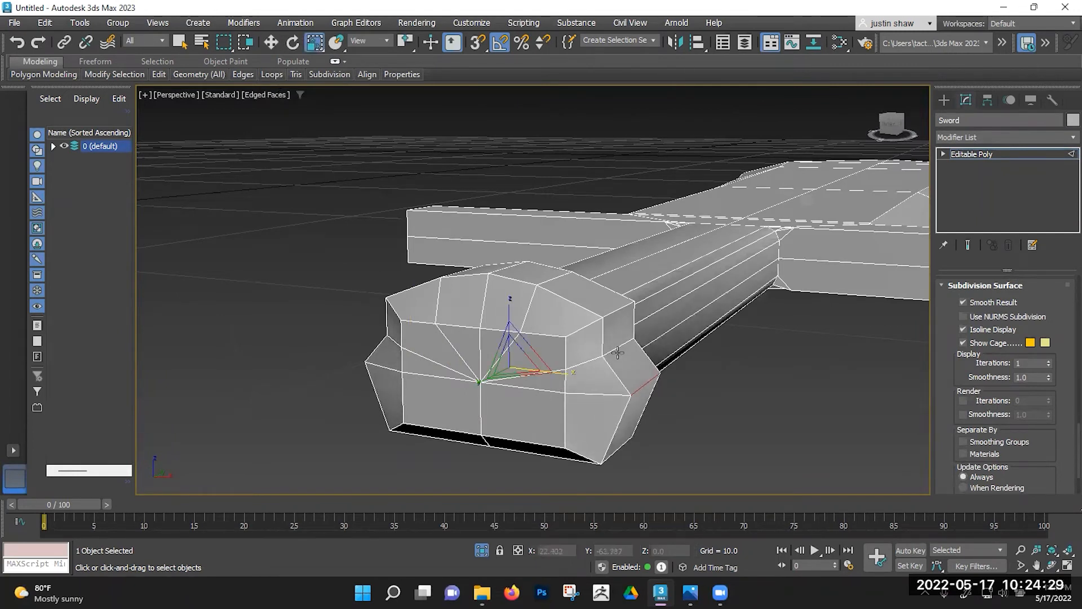
pyautogui.keyDown('alt'); pyautogui.moveTo(618, 353); pyautogui.dragTo(497, 359, button='middle'); pyautogui.keyUp('alt')
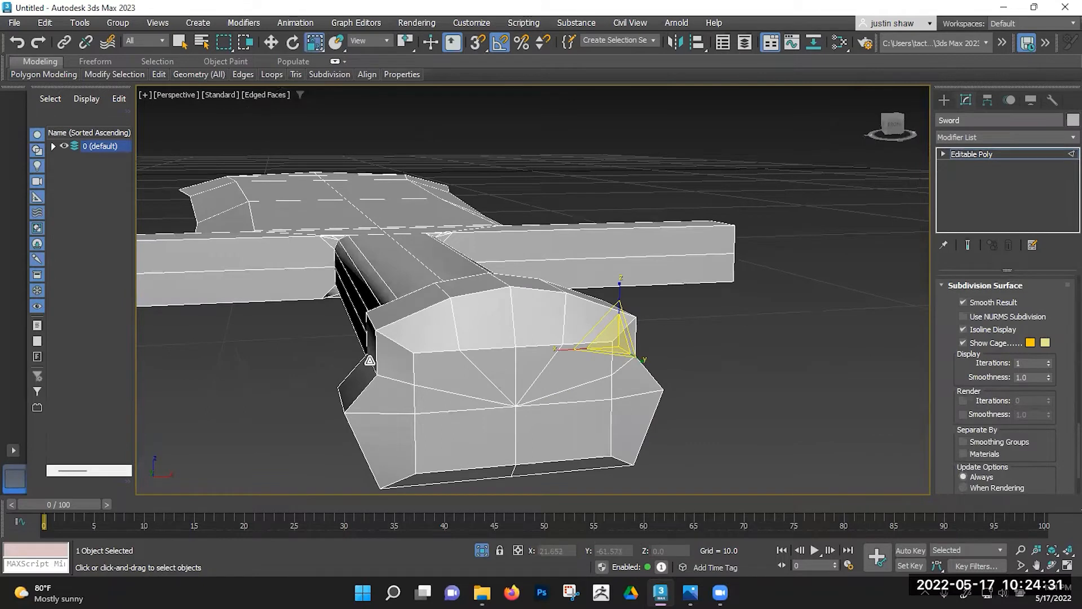
pyautogui.keyDown('alt'); pyautogui.moveTo(383, 364); pyautogui.dragTo(410, 367, button='middle'); pyautogui.keyUp('alt')
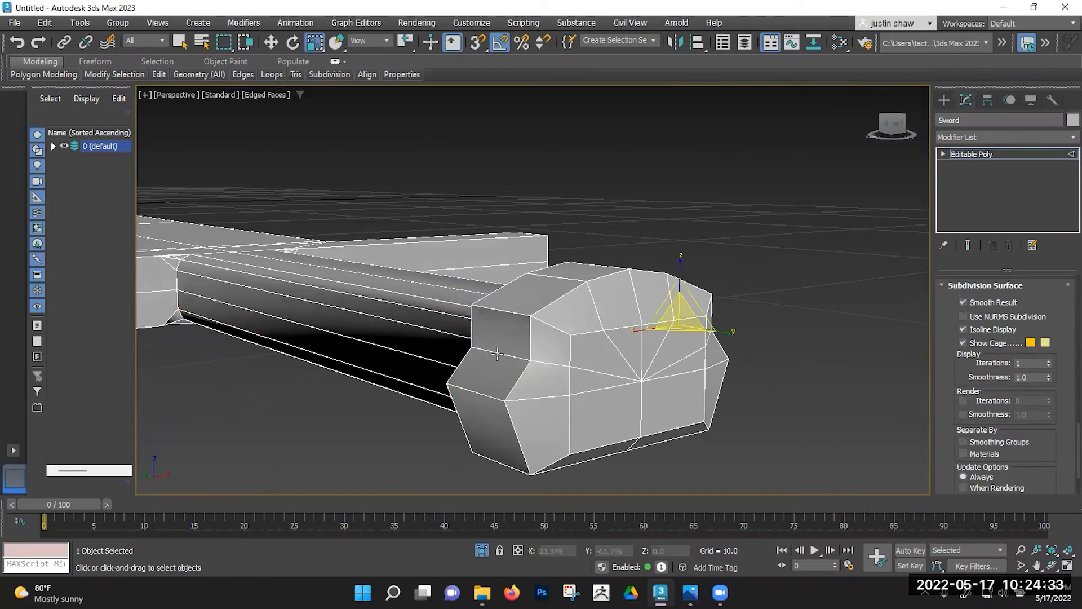
pyautogui.hotkey('ctrl', 'z')
pyautogui.moveTo(558, 350)
pyautogui.keyDown('alt'); pyautogui.mouseDown(button='middle')
pyautogui.moveTo(540, 407)
pyautogui.moveTo(545, 370)
pyautogui.moveTo(643, 280)
pyautogui.moveTo(635, 309)
pyautogui.moveTo(676, 287)
pyautogui.moveTo(633, 327)
pyautogui.mouseUp(button='middle'); pyautogui.keyUp('alt')
pyautogui.scroll(-5, 540, 407)
# Step: Select all the handle-side pommel polygons that form the ring around the upper part of the handle
pyautogui.press('F4')
pyautogui.press('4')
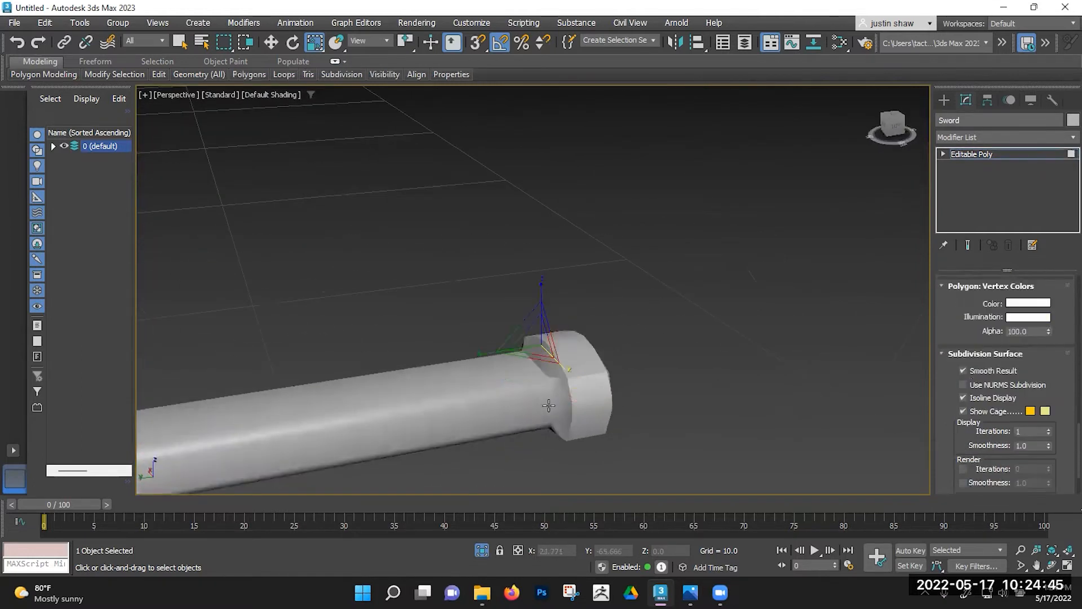
pyautogui.scroll(4, 549, 370)
pyautogui.click(569, 427)
pyautogui.keyDown('ctrl'); pyautogui.click(561, 394); pyautogui.keyUp('ctrl')
pyautogui.keyDown('ctrl'); pyautogui.click(556, 361); pyautogui.keyUp('ctrl')
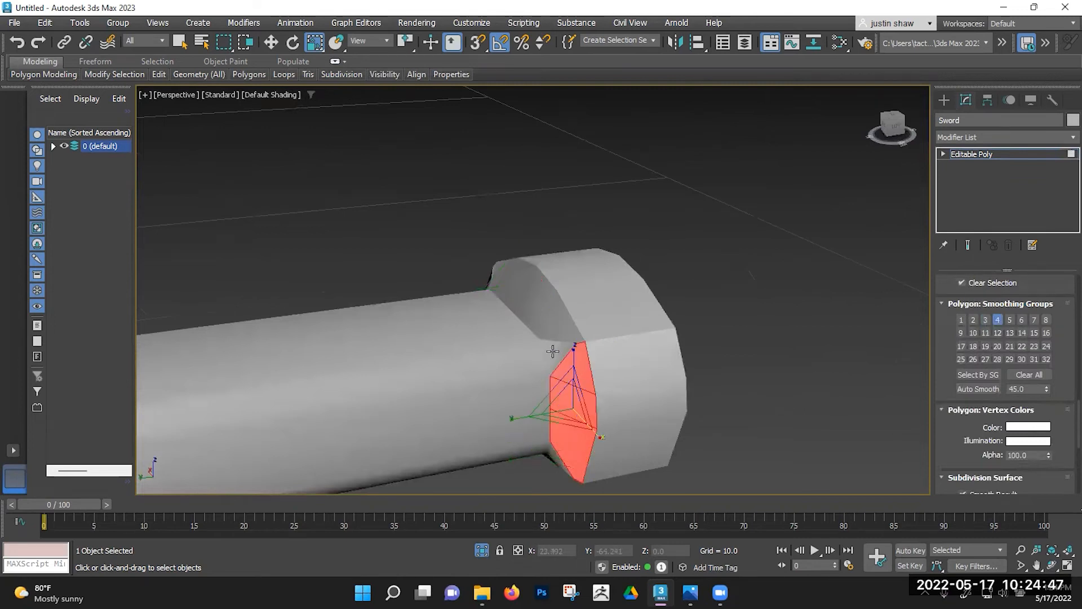
pyautogui.keyDown('ctrl'); pyautogui.click(553, 324); pyautogui.keyUp('ctrl')
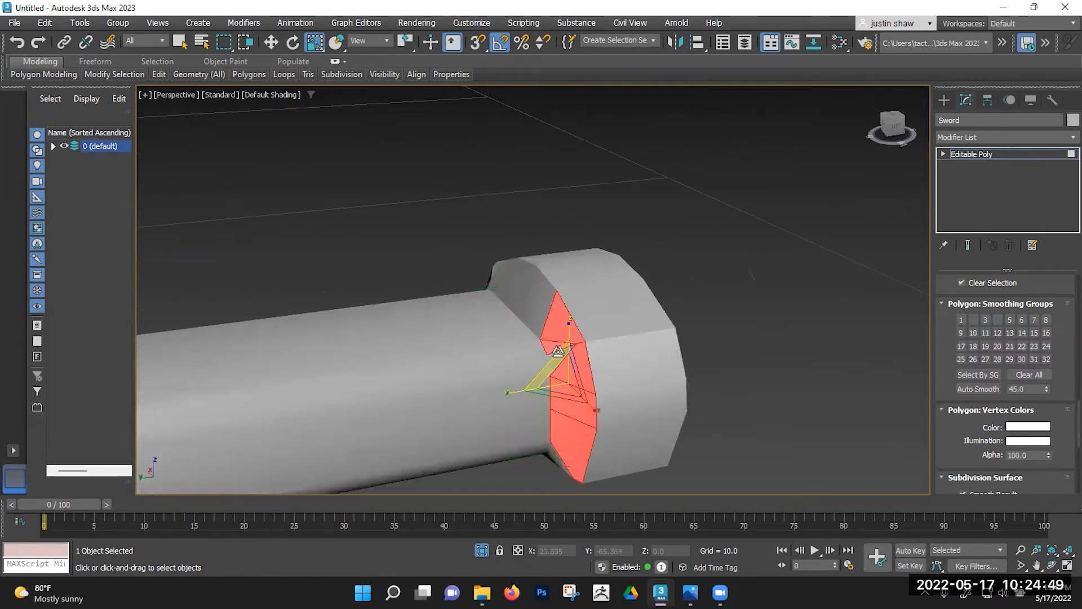
pyautogui.keyDown('ctrl'); pyautogui.click(534, 298); pyautogui.keyUp('ctrl')
pyautogui.keyDown('ctrl'); pyautogui.click(517, 281); pyautogui.keyUp('ctrl')
pyautogui.keyDown('alt'); pyautogui.moveTo(517, 281); pyautogui.dragTo(410, 369, button='middle'); pyautogui.keyUp('alt')
pyautogui.keyDown('ctrl'); pyautogui.click(404, 376); pyautogui.keyUp('ctrl')
pyautogui.keyDown('ctrl'); pyautogui.click(398, 397); pyautogui.keyUp('ctrl')
pyautogui.keyDown('ctrl'); pyautogui.click(377, 414); pyautogui.keyUp('ctrl')
pyautogui.keyDown('alt'); pyautogui.moveTo(377, 415); pyautogui.dragTo(400, 339, button='middle'); pyautogui.keyUp('alt')
pyautogui.keyDown('ctrl'); pyautogui.click(401, 344); pyautogui.keyUp('ctrl')
pyautogui.keyDown('ctrl'); pyautogui.click(397, 389); pyautogui.keyUp('ctrl')
pyautogui.keyDown('ctrl'); pyautogui.click(425, 409); pyautogui.keyUp('ctrl')
pyautogui.keyDown('alt'); pyautogui.moveTo(428, 406); pyautogui.dragTo(691, 376, button='middle'); pyautogui.keyUp('alt')
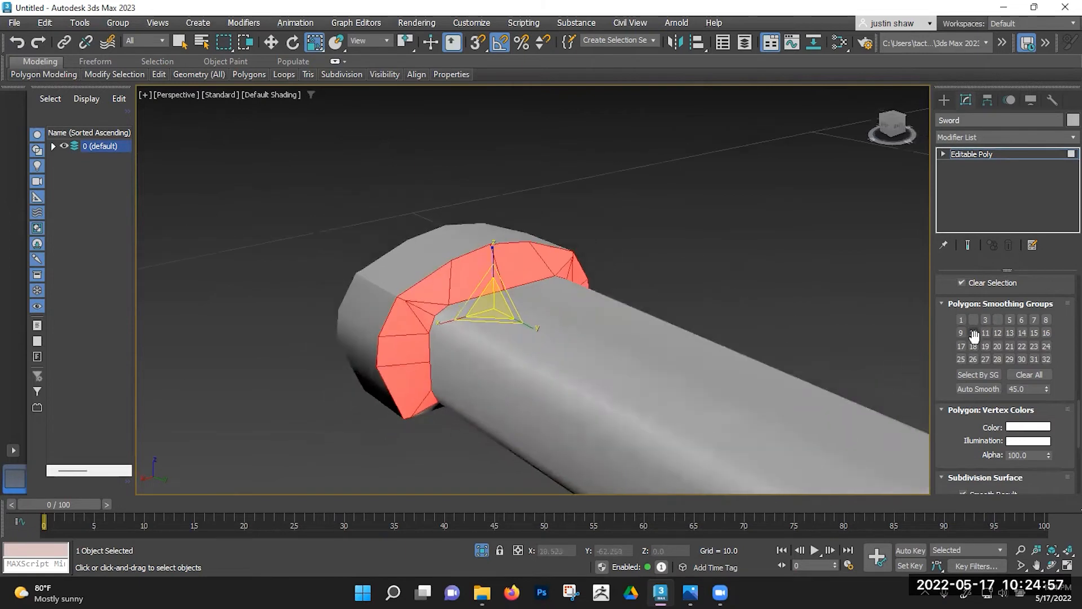
# Step: Clear all smoothing groups from the selected pommel ring, assign smoothing group 4, and check the shading
pyautogui.click(1021, 374)
pyautogui.click(715, 330)
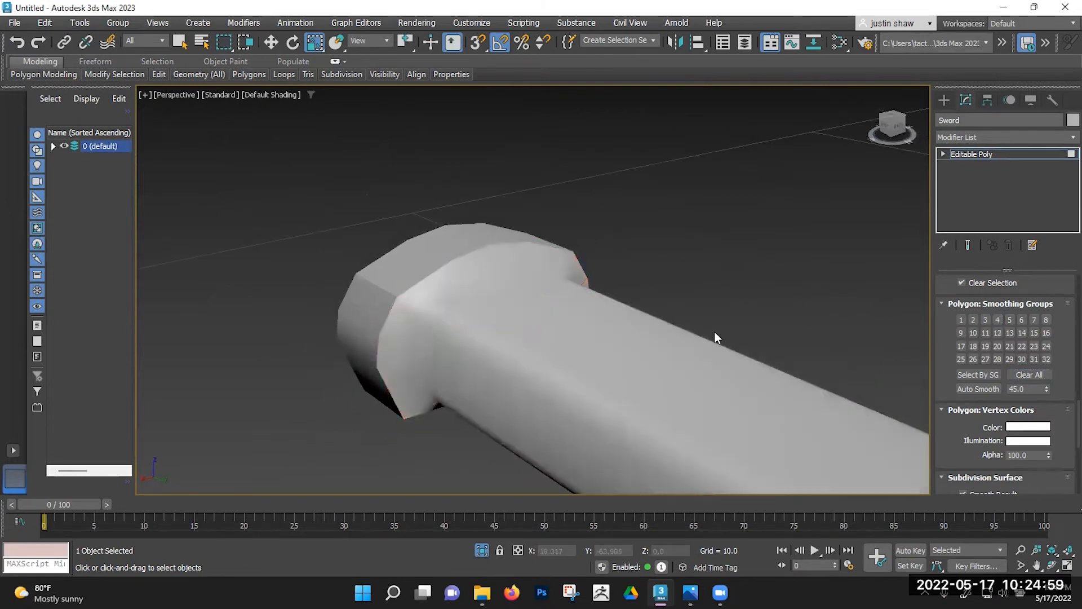
pyautogui.scroll(5, 689, 328)
pyautogui.scroll(-5, 690, 328)
# Step: Switch the pommel's handle-side ring from smoothing group 4 to 1, check the shading, and undo the last actions
pyautogui.moveTo(684, 254); pyautogui.dragTo(899, 290, button='middle')
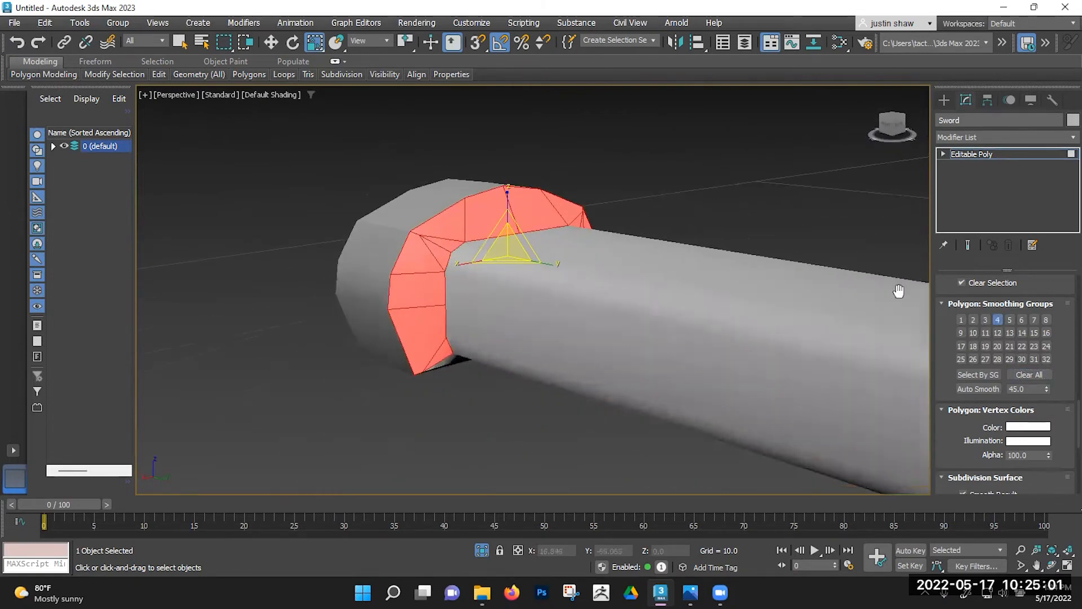
pyautogui.click(998, 319)
pyautogui.click(814, 223)
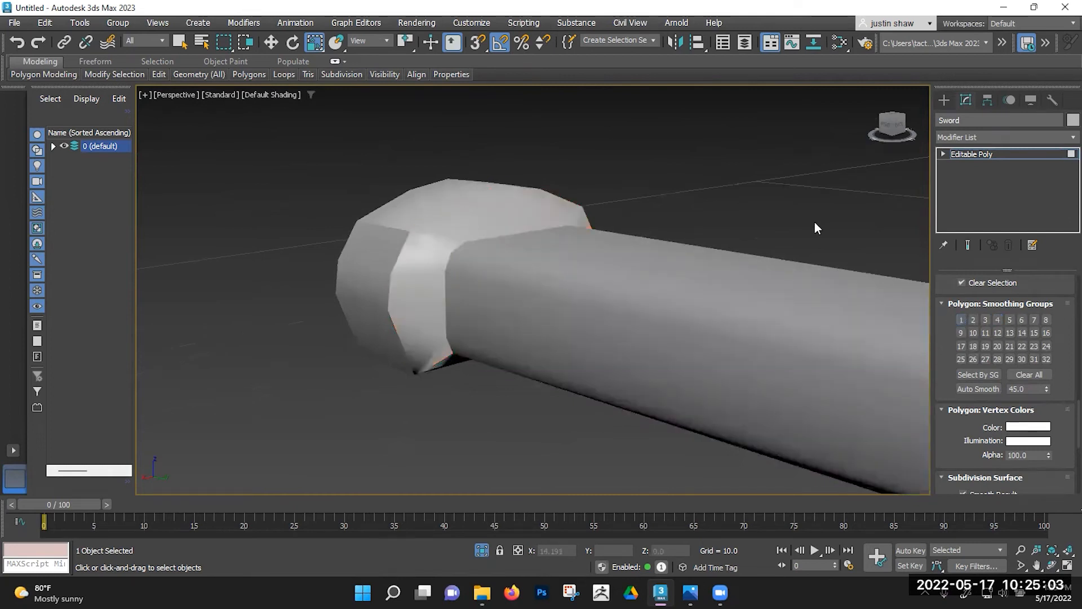
pyautogui.keyDown('alt'); pyautogui.moveTo(697, 287); pyautogui.dragTo(654, 347, button='middle'); pyautogui.keyUp('alt')
pyautogui.moveTo(653, 346); pyautogui.dragTo(599, 380, button='middle')
pyautogui.hotkey('ctrl', 'z')
pyautogui.hotkey('ctrl', 'z')
pyautogui.keyDown('alt'); pyautogui.moveTo(453, 334); pyautogui.dragTo(530, 282, button='middle'); pyautogui.keyUp('alt')
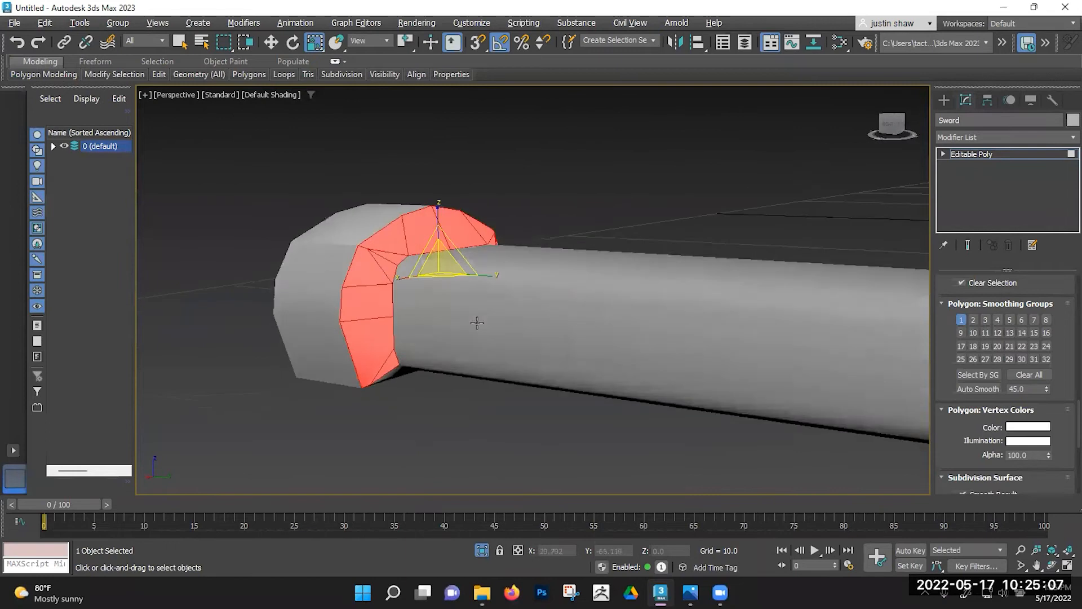
# Step: Remove smoothing group 1 from the pommel's handle-side ring and check the transition to the handle
pyautogui.click(961, 319)
pyautogui.click(637, 222)
pyautogui.keyDown('alt'); pyautogui.moveTo(667, 278); pyautogui.dragTo(524, 375, button='middle'); pyautogui.keyUp('alt')
pyautogui.click(784, 198)
pyautogui.press('z')
# Step: Select the polygons around the pommel's outer rim and assign them smoothing group 1
pyautogui.scroll(-5, 844, 239)
pyautogui.keyDown('alt'); pyautogui.moveTo(826, 239); pyautogui.dragTo(624, 341, button='middle'); pyautogui.keyUp('alt')
pyautogui.moveTo(625, 392); pyautogui.dragTo(625, 392)
pyautogui.keyDown('alt'); pyautogui.moveTo(626, 392); pyautogui.dragTo(643, 417, button='middle'); pyautogui.keyUp('alt')
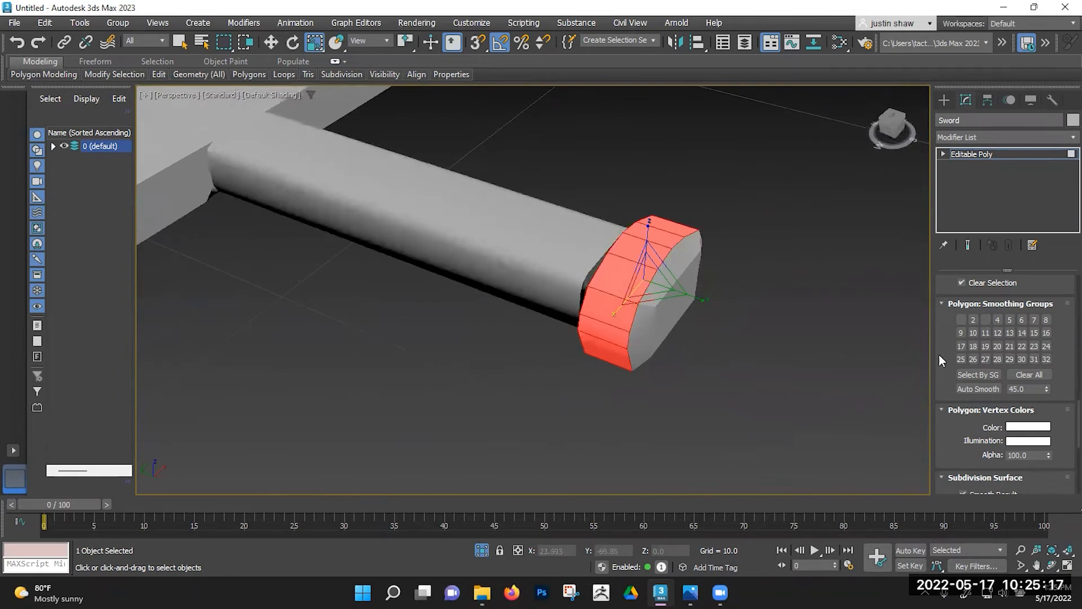
pyautogui.click(961, 320)
pyautogui.keyDown('alt'); pyautogui.moveTo(796, 343); pyautogui.dragTo(627, 439, button='middle'); pyautogui.keyUp('alt')
pyautogui.scroll(-2, 655, 337)
# Step: Examine the shading and edge flow where the pommel meets the handle, with and without edged faces
pyautogui.click(579, 227)
pyautogui.scroll(4, 578, 227)
pyautogui.keyDown('alt'); pyautogui.moveTo(579, 227); pyautogui.dragTo(698, 285, button='middle'); pyautogui.keyUp('alt')
pyautogui.scroll(-2, 752, 272)
pyautogui.scroll(3, 649, 285)
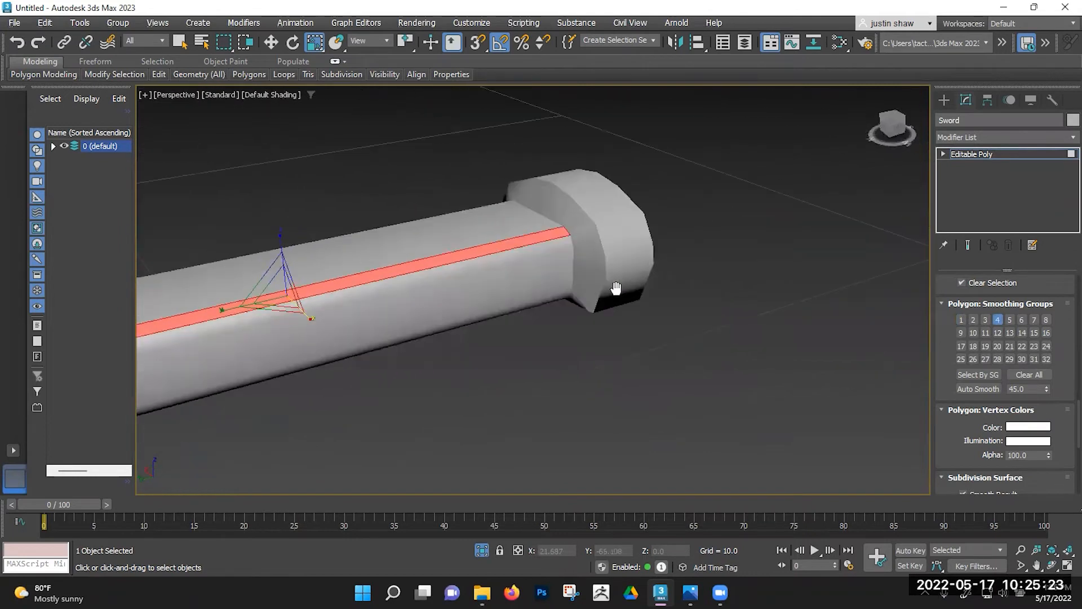
pyautogui.scroll(3, 584, 246)
pyautogui.moveTo(584, 246); pyautogui.dragTo(583, 254, button='middle')
pyautogui.press('F4')
pyautogui.press('F4')
pyautogui.press('F4')
pyautogui.scroll(2, 599, 210)
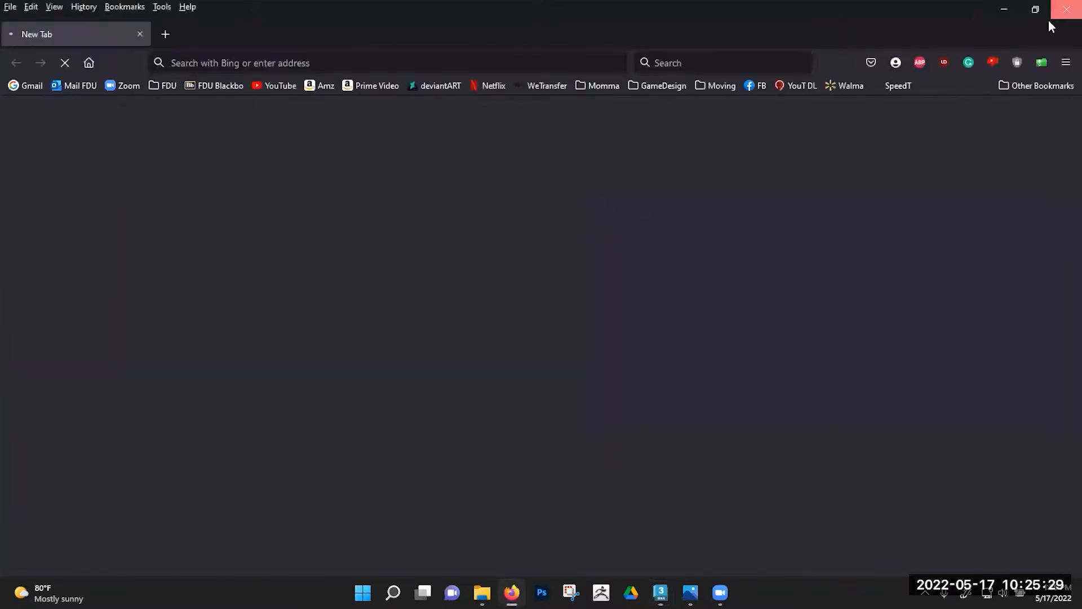
pyautogui.click(1065, 8)
# Step: Move the inner vertex on the pommel's handle-side ring close to the neighbouring rim vertex
pyautogui.press('1')
pyautogui.click(598, 208)
pyautogui.keyDown('alt'); pyautogui.moveTo(599, 208); pyautogui.dragTo(608, 264, button='middle'); pyautogui.keyUp('alt')
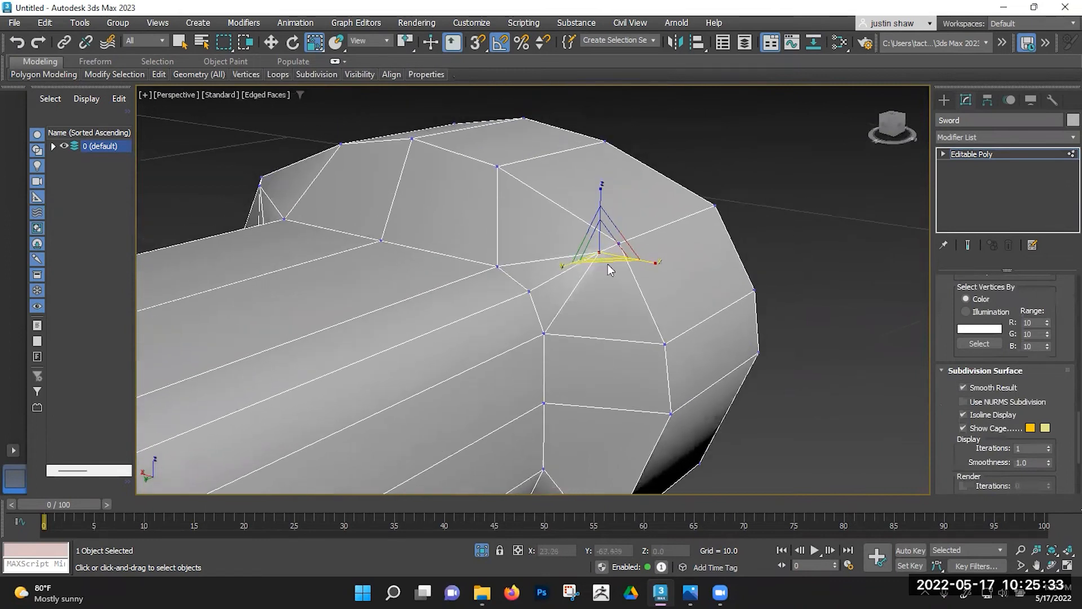
pyautogui.press('w')
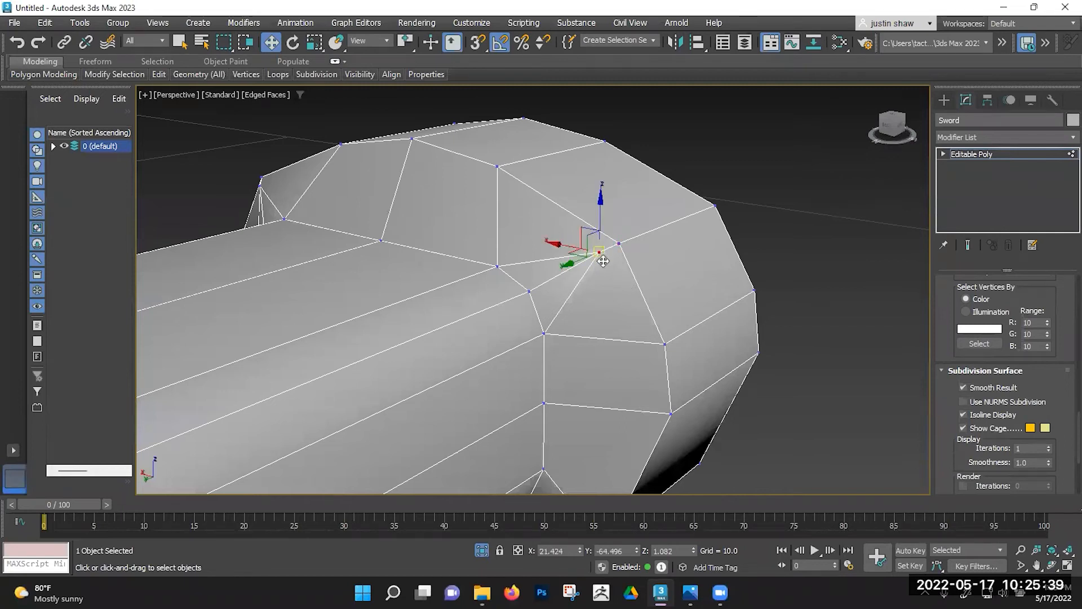
pyautogui.keyDown('alt'); pyautogui.moveTo(601, 252); pyautogui.dragTo(586, 252, button='middle'); pyautogui.keyUp('alt')
pyautogui.moveTo(587, 252); pyautogui.dragTo(625, 241)
# Step: Weld the two nearly coincident pommel vertices with a threshold of 21.023, and undo the last vertex move
pyautogui.scroll(5, 974, 327)
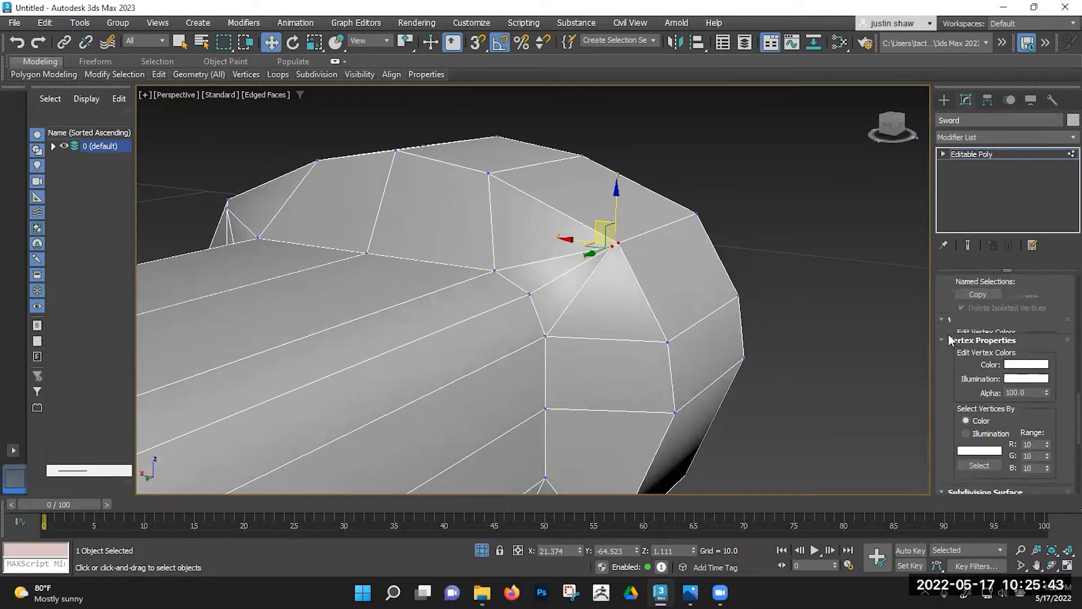
pyautogui.scroll(8, 949, 344)
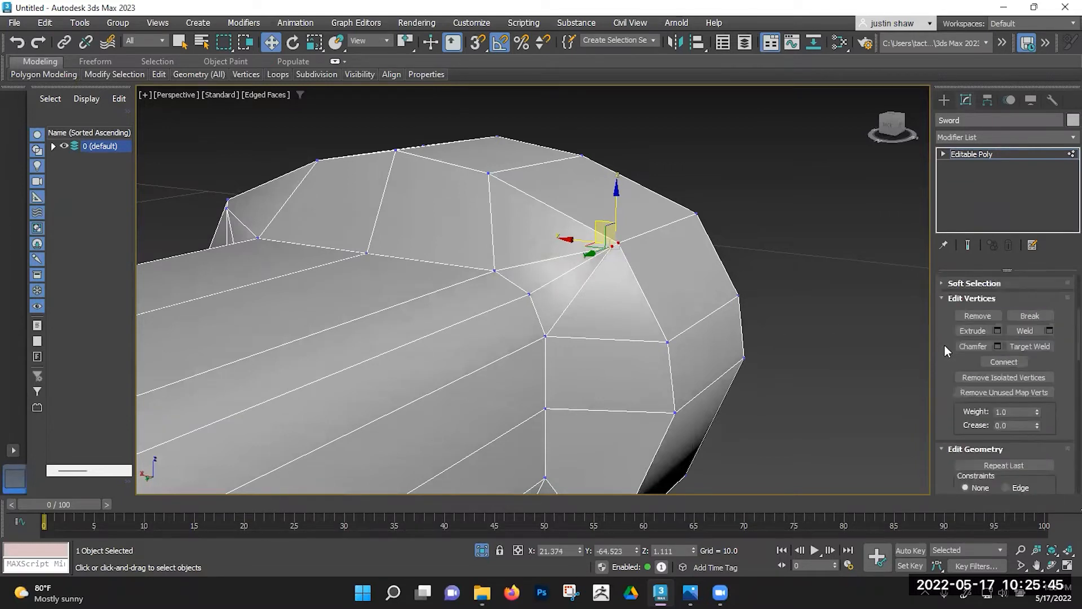
pyautogui.click(1050, 350)
pyautogui.moveTo(750, 230); pyautogui.dragTo(754, 160)
pyautogui.moveTo(749, 200); pyautogui.dragTo(750, 181)
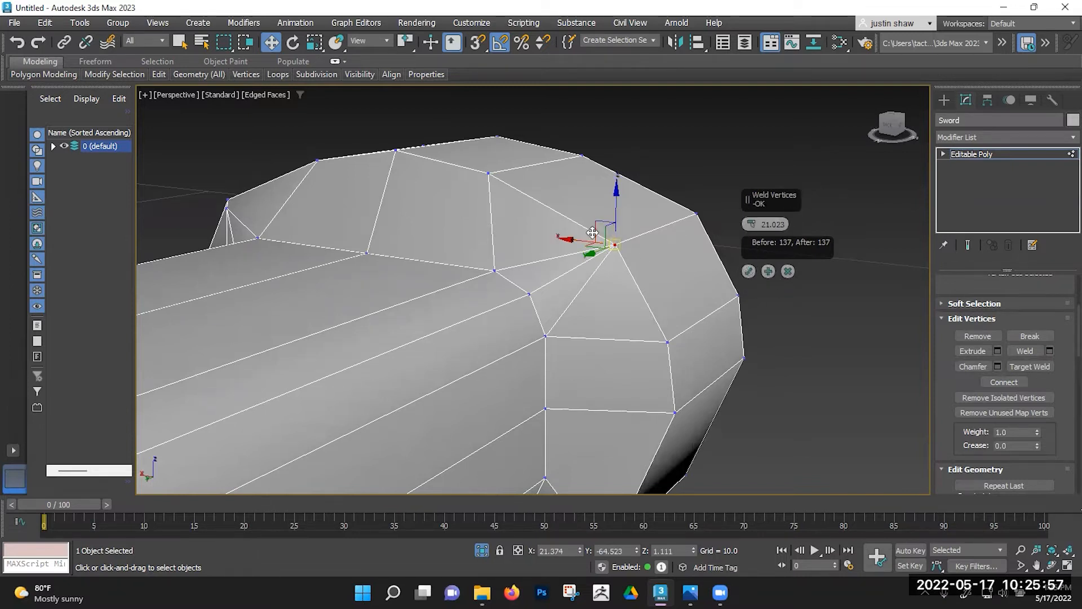
pyautogui.moveTo(596, 223)
pyautogui.mouseDown()
pyautogui.moveTo(566, 244)
pyautogui.moveTo(609, 229)
pyautogui.mouseUp()
pyautogui.hotkey('ctrl', 'z')
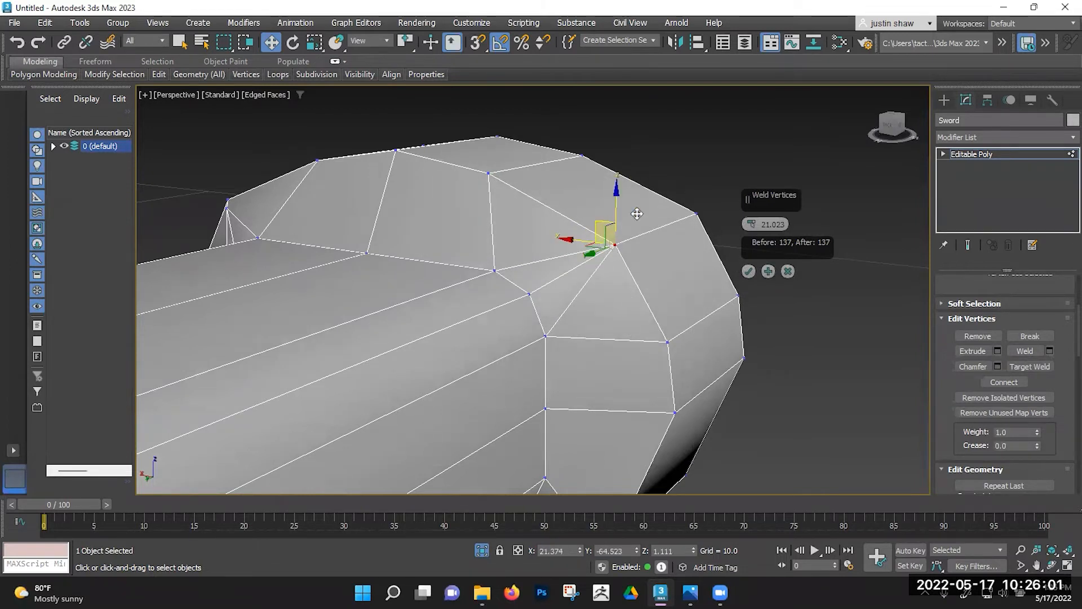
# Step: Weld the matching vertex pair on the opposite side of the pommel with the threshold of 21.023
pyautogui.keyDown('alt'); pyautogui.moveTo(379, 244); pyautogui.dragTo(367, 333, button='middle'); pyautogui.keyUp('alt')
pyautogui.moveTo(346, 319)
pyautogui.mouseDown()
pyautogui.moveTo(356, 323)
pyautogui.moveTo(341, 316)
pyautogui.moveTo(338, 330)
pyautogui.mouseUp()
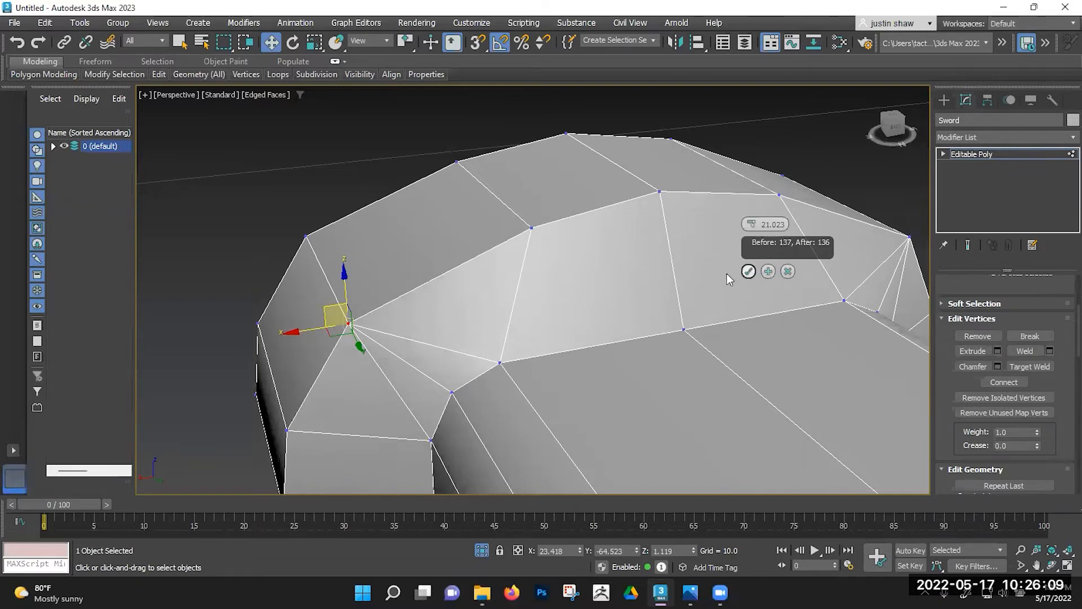
pyautogui.click(748, 271)
# Step: Select the welded vertices on both sides of the pommel and examine its shading without edged faces
pyautogui.click(349, 323)
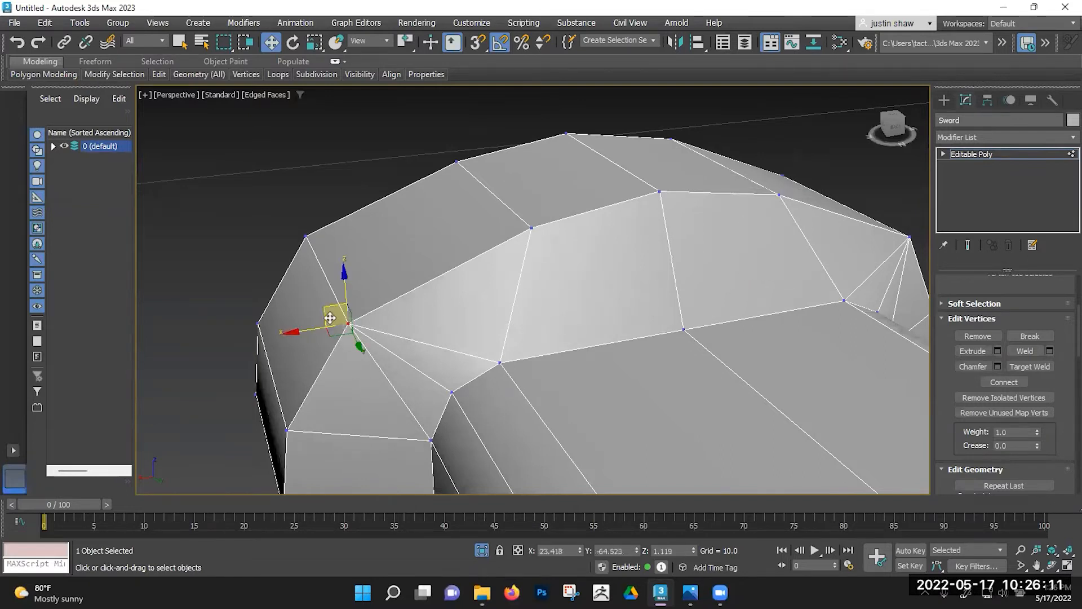
pyautogui.keyDown('alt'); pyautogui.moveTo(565, 318); pyautogui.dragTo(548, 310, button='middle'); pyautogui.keyUp('alt')
pyautogui.scroll(-5, 609, 333)
pyautogui.keyDown('alt'); pyautogui.moveTo(610, 333); pyautogui.dragTo(573, 334, button='middle'); pyautogui.keyUp('alt')
pyautogui.keyDown('ctrl'); pyautogui.click(639, 374); pyautogui.keyUp('ctrl')
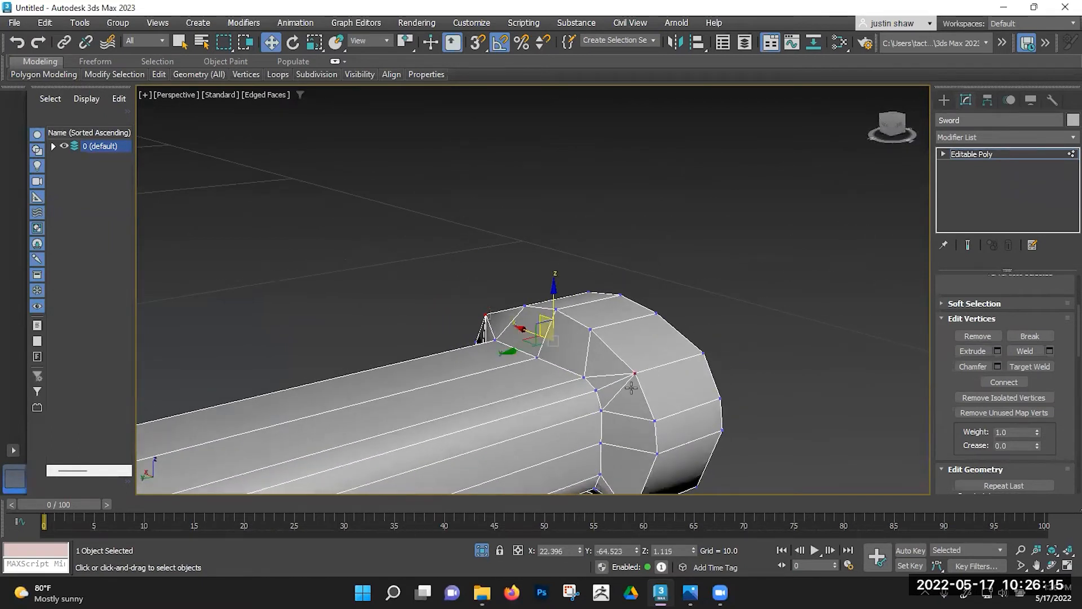
pyautogui.press('r')
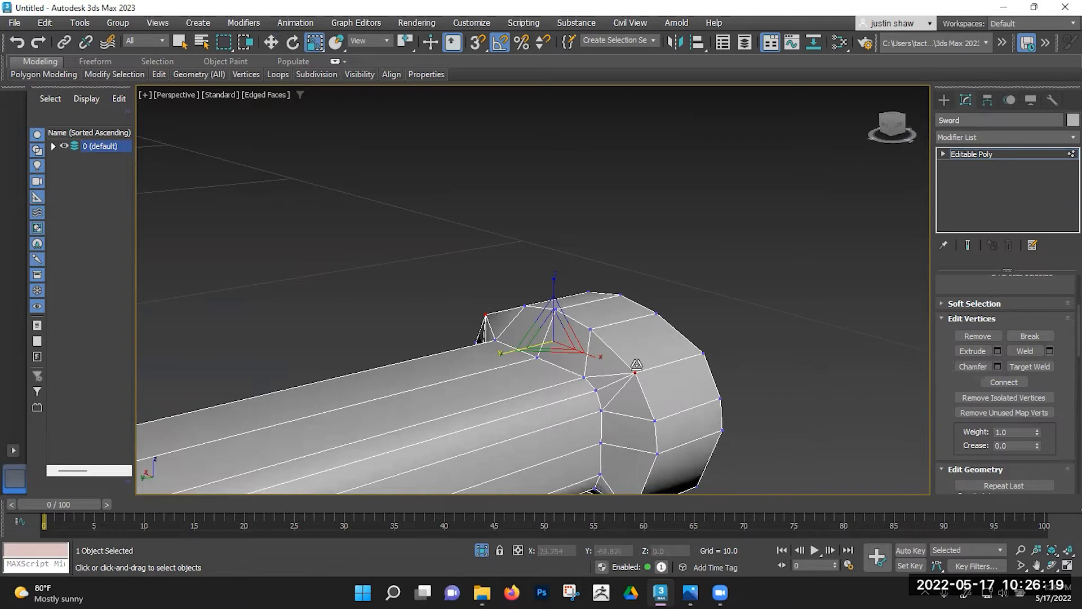
pyautogui.press('w')
pyautogui.moveTo(564, 361)
pyautogui.keyDown('alt'); pyautogui.mouseDown(button='middle')
pyautogui.moveTo(523, 383)
pyautogui.moveTo(614, 396)
pyautogui.moveTo(595, 396)
pyautogui.mouseUp(button='middle'); pyautogui.keyUp('alt')
pyautogui.press('F4')
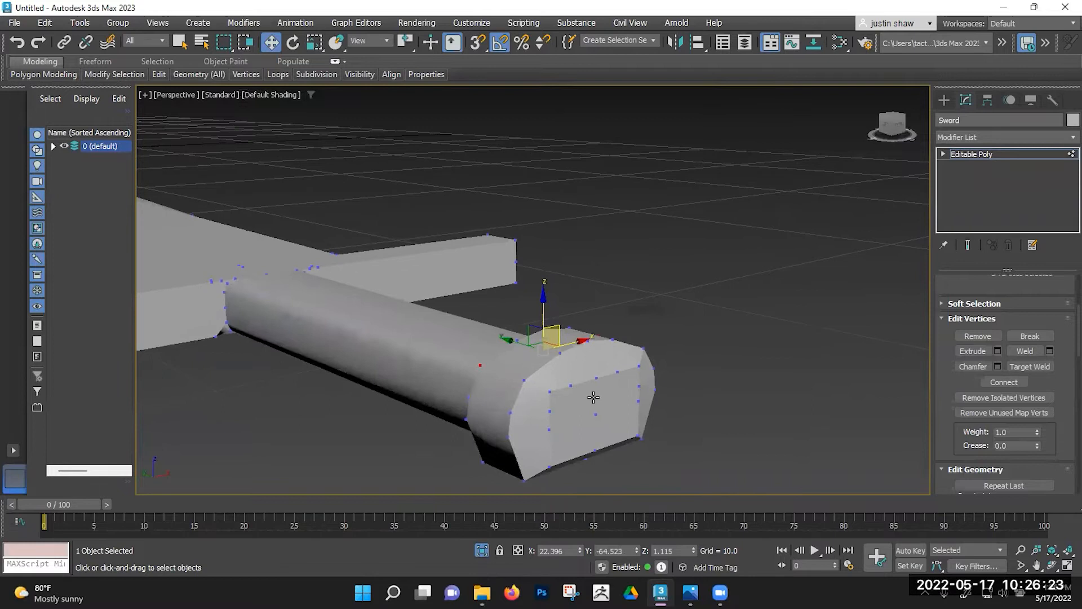
# Step: Select all polygons of the pommel's end cap
pyautogui.press('4')
pyautogui.click(546, 419)
pyautogui.keyDown('ctrl'); pyautogui.click(556, 386); pyautogui.keyUp('ctrl')
pyautogui.keyDown('ctrl'); pyautogui.click(540, 400); pyautogui.keyUp('ctrl')
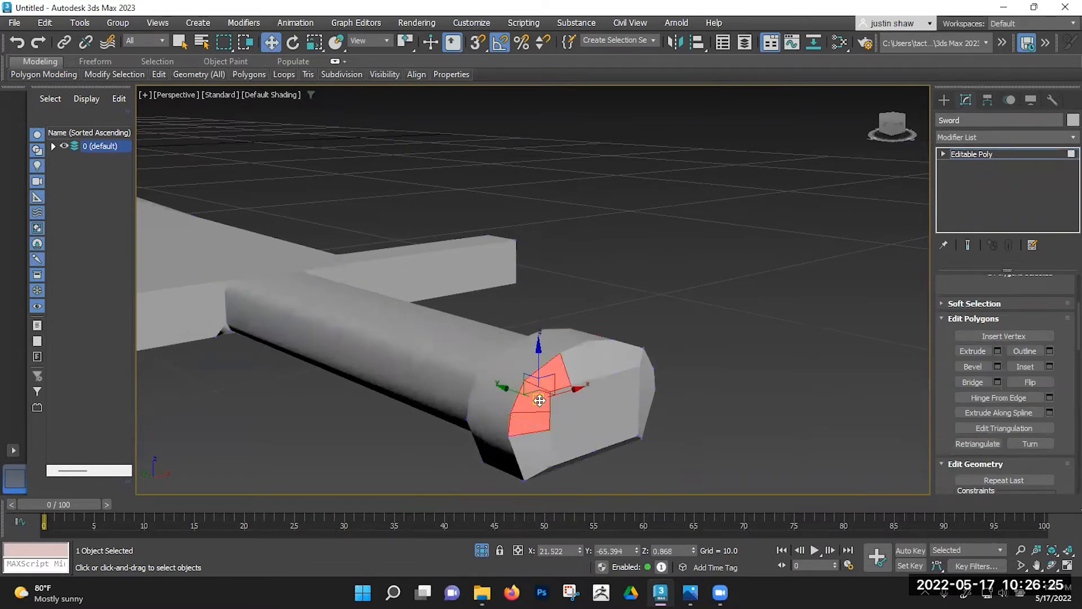
pyautogui.press('F4')
pyautogui.scroll(2, 539, 400)
pyautogui.keyDown('ctrl'); pyautogui.click(530, 449); pyautogui.keyUp('ctrl')
pyautogui.keyDown('ctrl'); pyautogui.click(564, 440); pyautogui.keyUp('ctrl')
pyautogui.keyDown('ctrl'); pyautogui.click(584, 397); pyautogui.keyUp('ctrl')
pyautogui.keyDown('ctrl'); pyautogui.click(601, 387); pyautogui.keyUp('ctrl')
pyautogui.keyDown('ctrl'); pyautogui.click(595, 351); pyautogui.keyUp('ctrl')
pyautogui.keyDown('ctrl'); pyautogui.click(632, 340); pyautogui.keyUp('ctrl')
pyautogui.keyDown('ctrl'); pyautogui.click(630, 372); pyautogui.keyUp('ctrl')
pyautogui.keyDown('ctrl'); pyautogui.click(589, 423); pyautogui.keyUp('ctrl')
pyautogui.keyDown('ctrl'); pyautogui.click(669, 372); pyautogui.keyUp('ctrl')
pyautogui.keyDown('ctrl'); pyautogui.click(666, 391); pyautogui.keyUp('ctrl')
pyautogui.keyDown('ctrl'); pyautogui.click(664, 411); pyautogui.keyUp('ctrl')
pyautogui.keyDown('ctrl'); pyautogui.click(683, 404); pyautogui.keyUp('ctrl')
pyautogui.keyDown('ctrl'); pyautogui.click(684, 381); pyautogui.keyUp('ctrl')
pyautogui.keyDown('ctrl'); pyautogui.click(684, 358); pyautogui.keyUp('ctrl')
pyautogui.keyDown('ctrl'); pyautogui.click(668, 340); pyautogui.keyUp('ctrl')
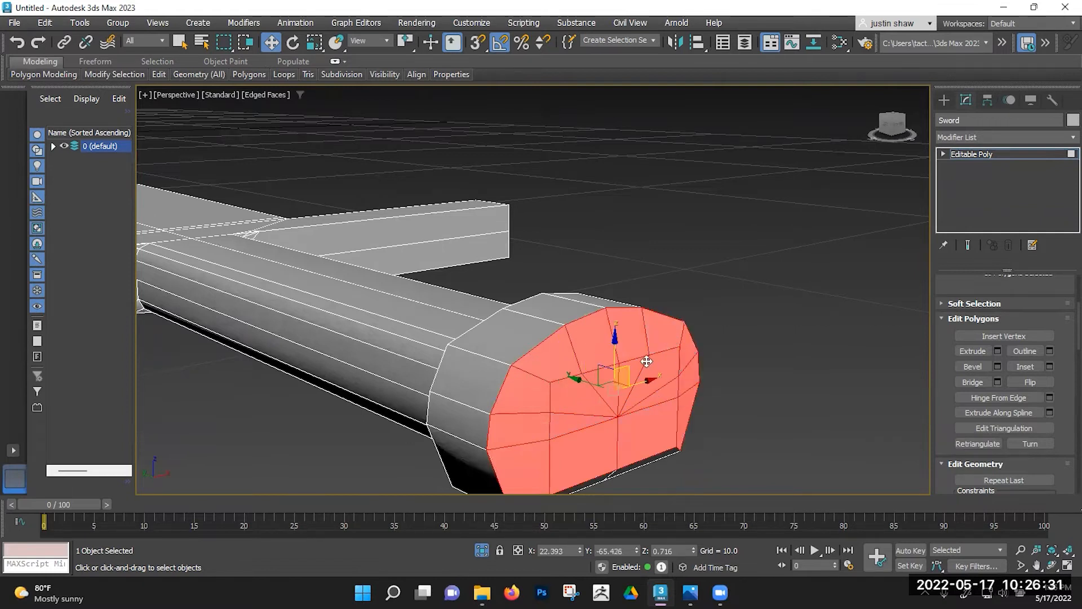
# Step: Assign a shared smoothing group to the pommel's end-cap polygons and check the shading on the whole sword
pyautogui.keyDown('alt'); pyautogui.moveTo(646, 361); pyautogui.dragTo(646, 384, button='middle'); pyautogui.keyUp('alt')
pyautogui.scroll(-10, 1063, 349)
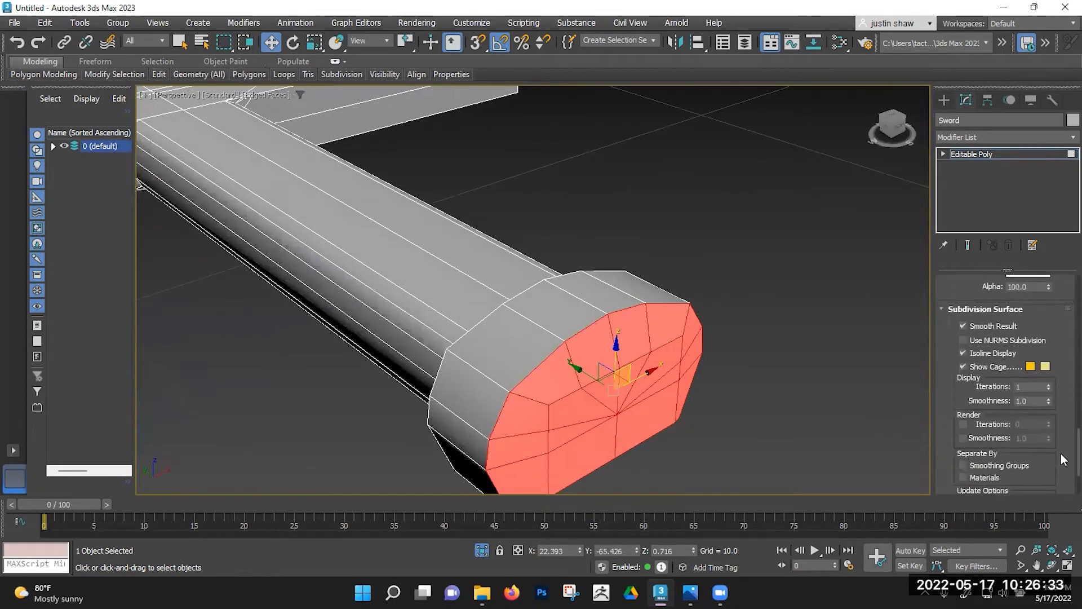
pyautogui.click(1024, 359)
pyautogui.click(759, 382)
pyautogui.press('F4')
pyautogui.scroll(-6, 759, 382)
pyautogui.keyDown('alt'); pyautogui.moveTo(730, 415); pyautogui.dragTo(665, 351, button='middle'); pyautogui.keyUp('alt')
pyautogui.moveTo(526, 295); pyautogui.dragTo(557, 330, button='middle')
pyautogui.press('F4')
pyautogui.press('1')
pyautogui.press('1')
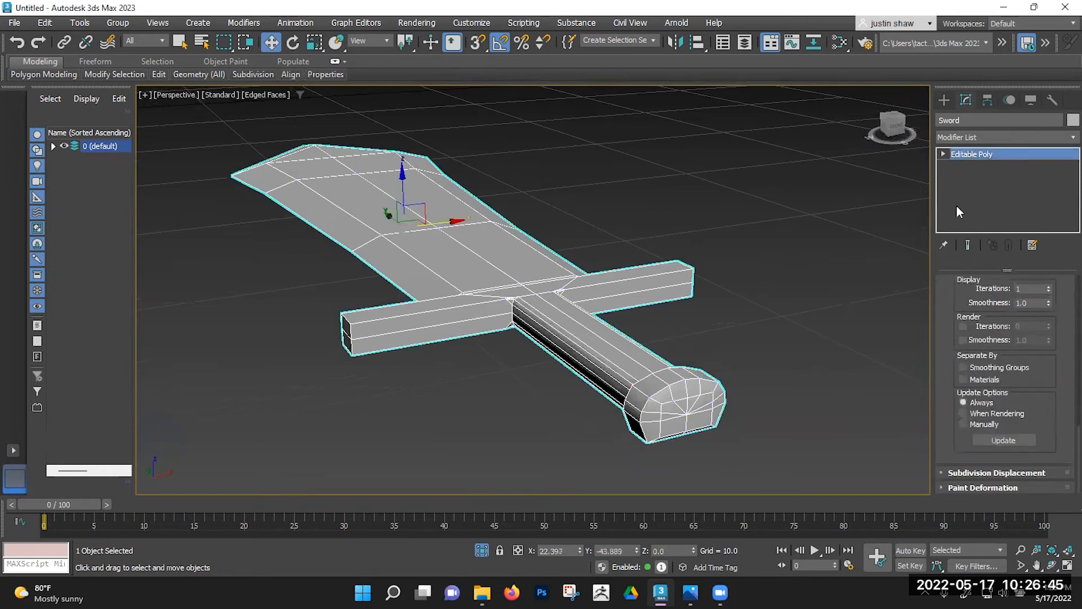
# Step: Add a planar Symmetry modifier on the Z axis to the whole sword
pyautogui.click(760, 308)
pyautogui.click(609, 340)
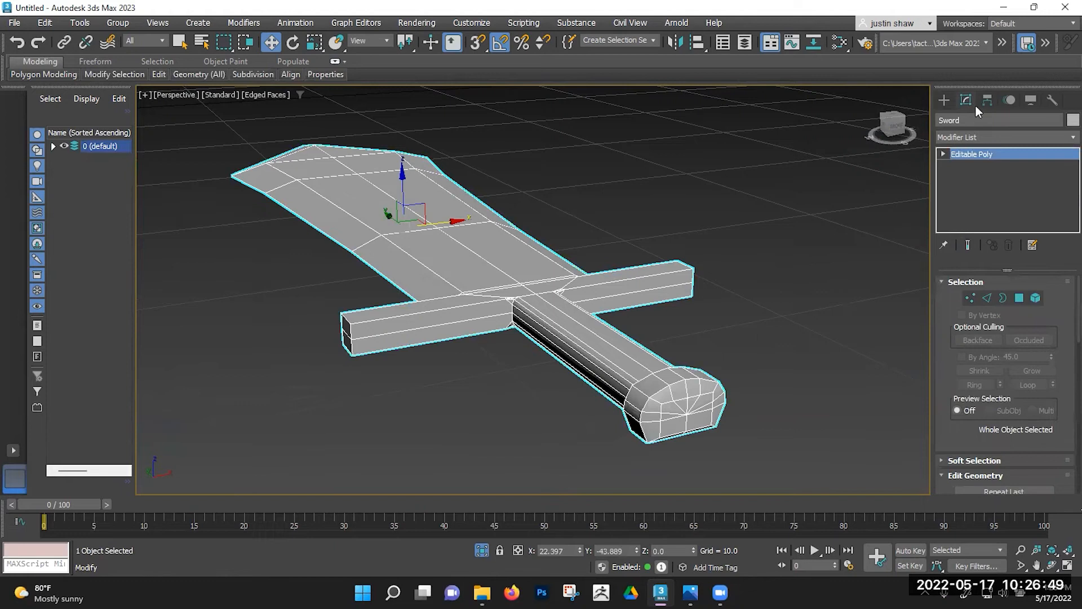
pyautogui.click(1063, 143)
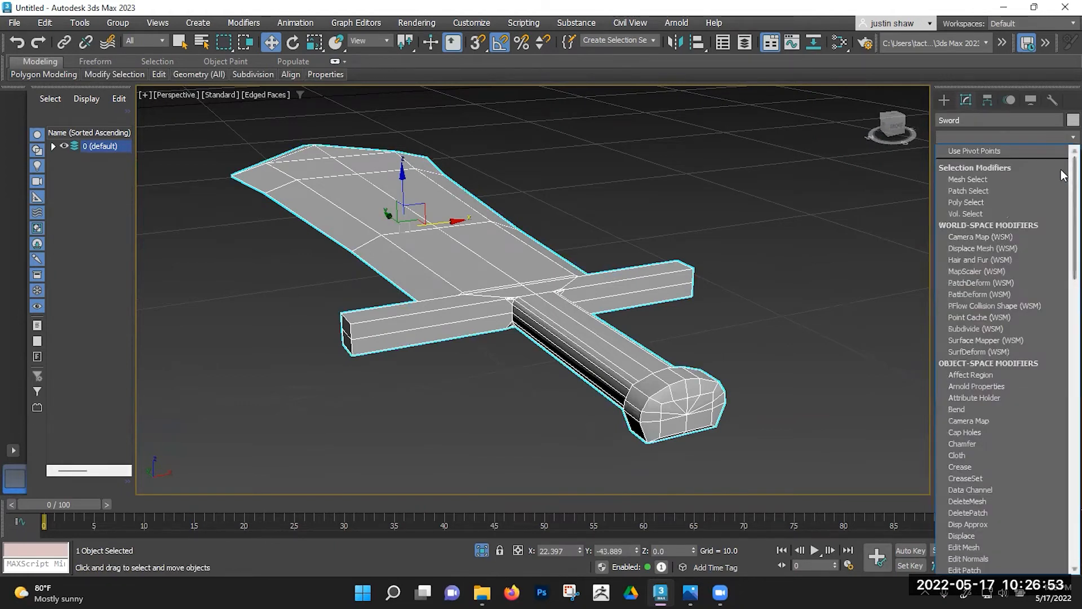
pyautogui.scroll(-10, 1063, 341)
pyautogui.scroll(-12, 1063, 341)
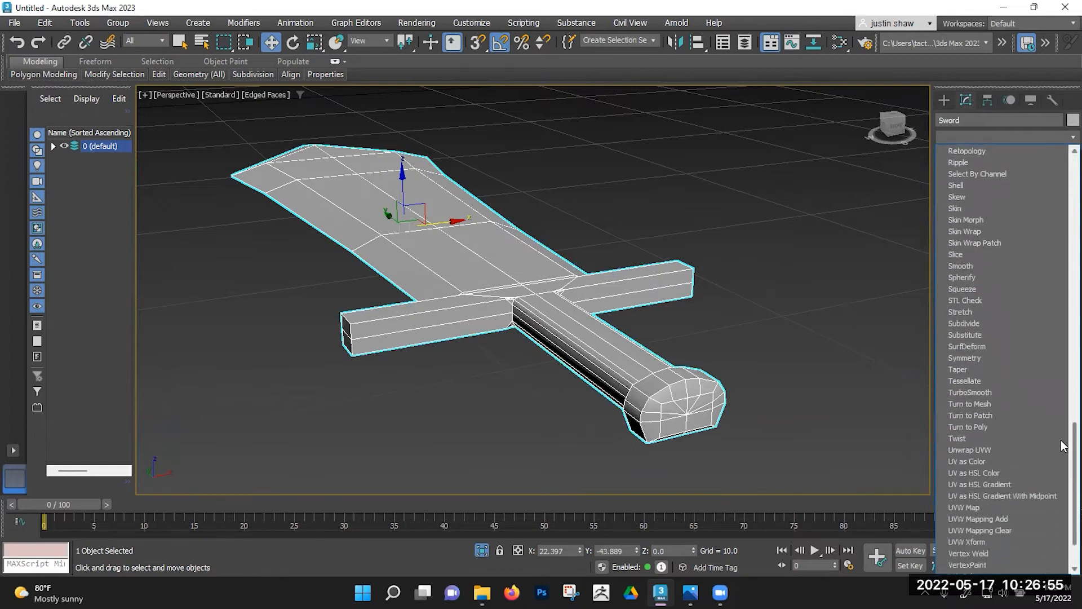
pyautogui.click(970, 336)
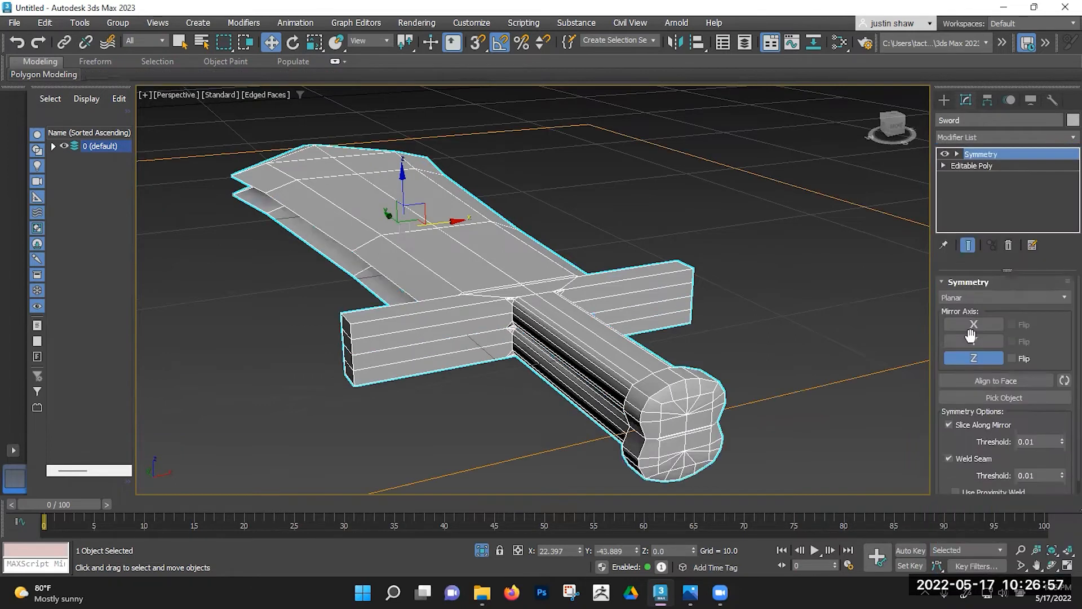
# Step: Raise the symmetry mirror plane to about 0.588 on Z to bring the two sword halves together
pyautogui.keyDown('alt'); pyautogui.moveTo(731, 319); pyautogui.dragTo(772, 339, button='middle'); pyautogui.keyUp('alt')
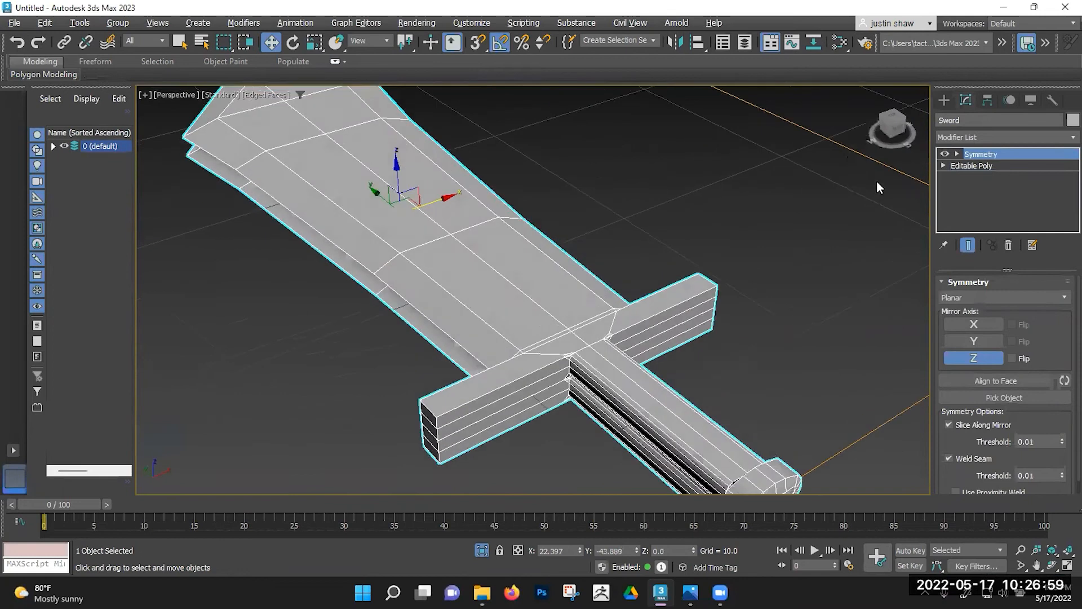
pyautogui.scroll(-6, 840, 169)
pyautogui.moveTo(792, 239); pyautogui.dragTo(641, 310, button='middle')
pyautogui.press('1')
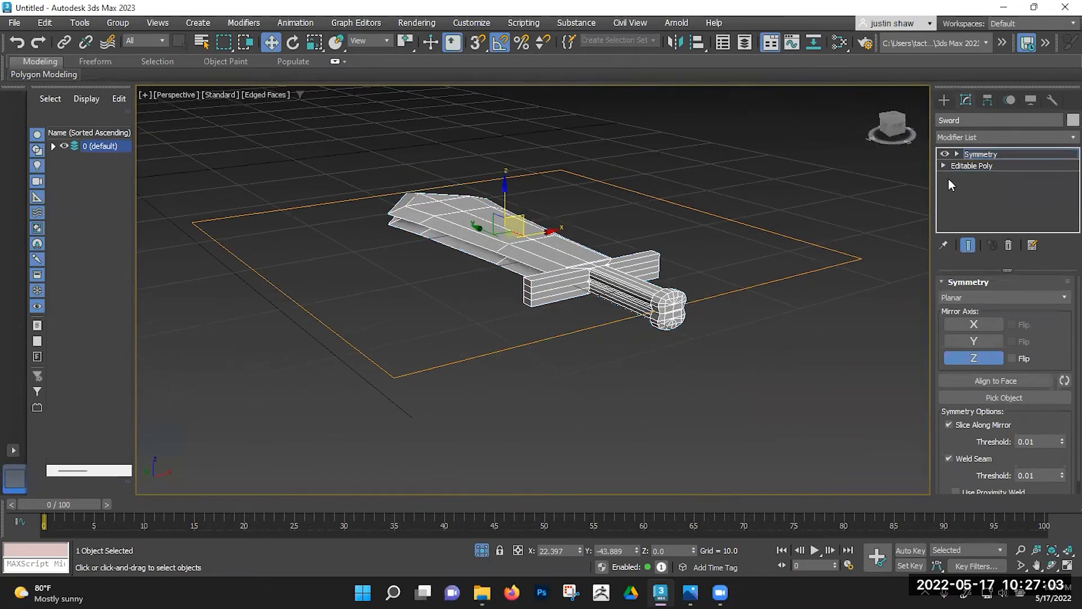
pyautogui.moveTo(503, 201)
pyautogui.mouseDown()
pyautogui.moveTo(505, 280)
pyautogui.moveTo(507, 189)
pyautogui.mouseUp()
pyautogui.scroll(3, 502, 212)
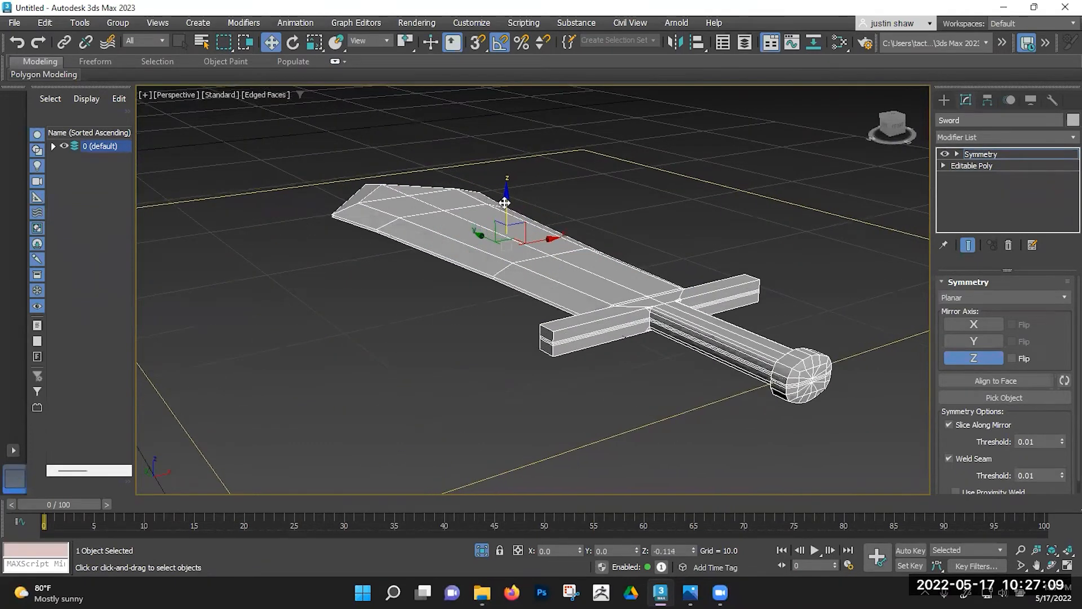
pyautogui.scroll(5, 769, 367)
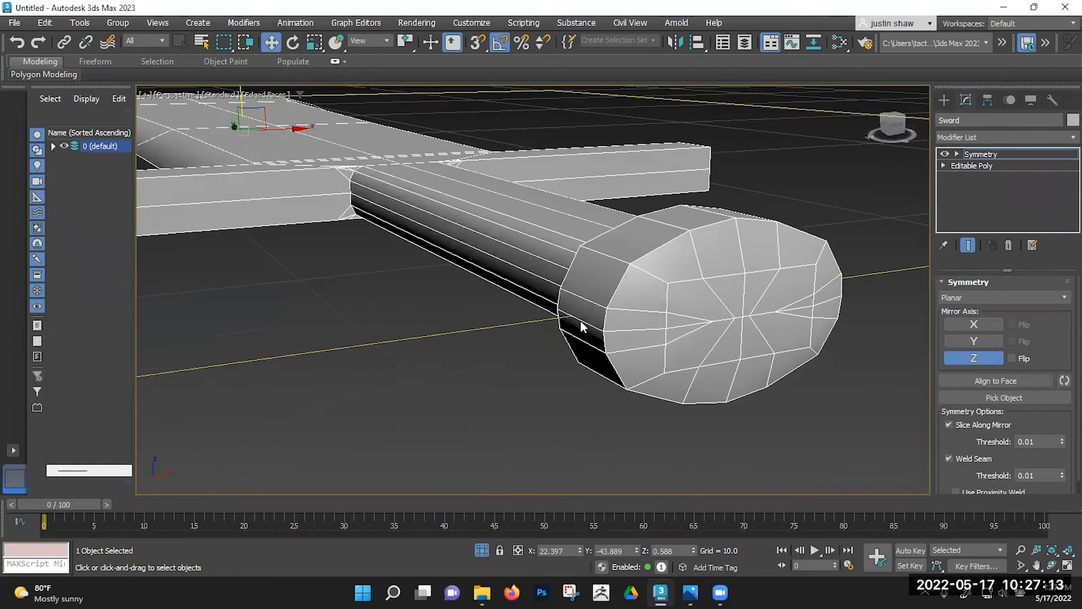
# Step: Lower the mirror plane to about 0.484 on Z, checking the seam along the handle and crossguard
pyautogui.hotkey('shift', 'z')
pyautogui.press('F4')
pyautogui.scroll(-2, 327, 157)
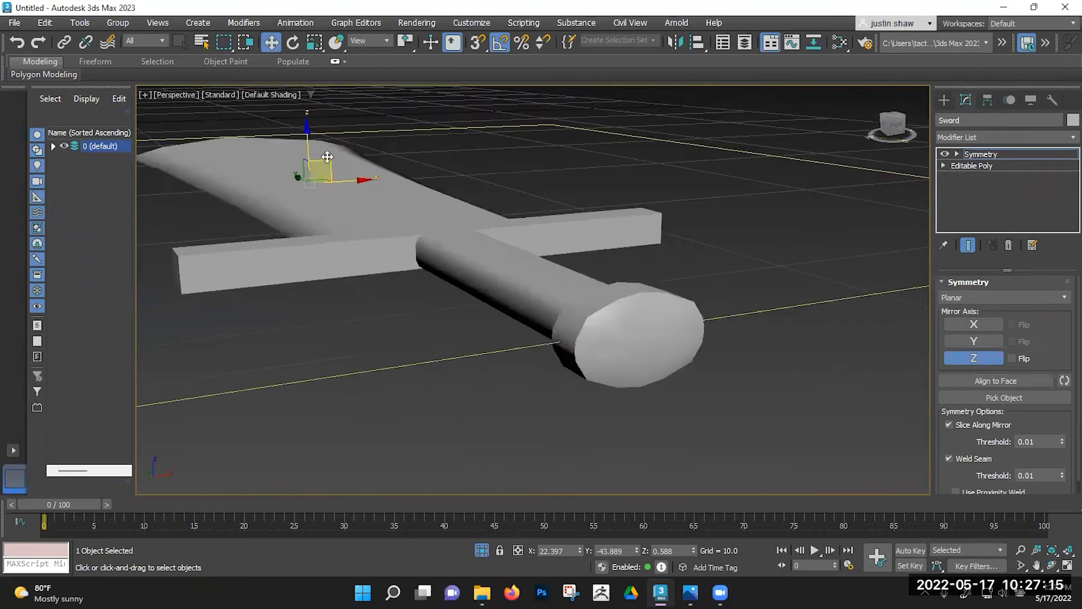
pyautogui.press('F4')
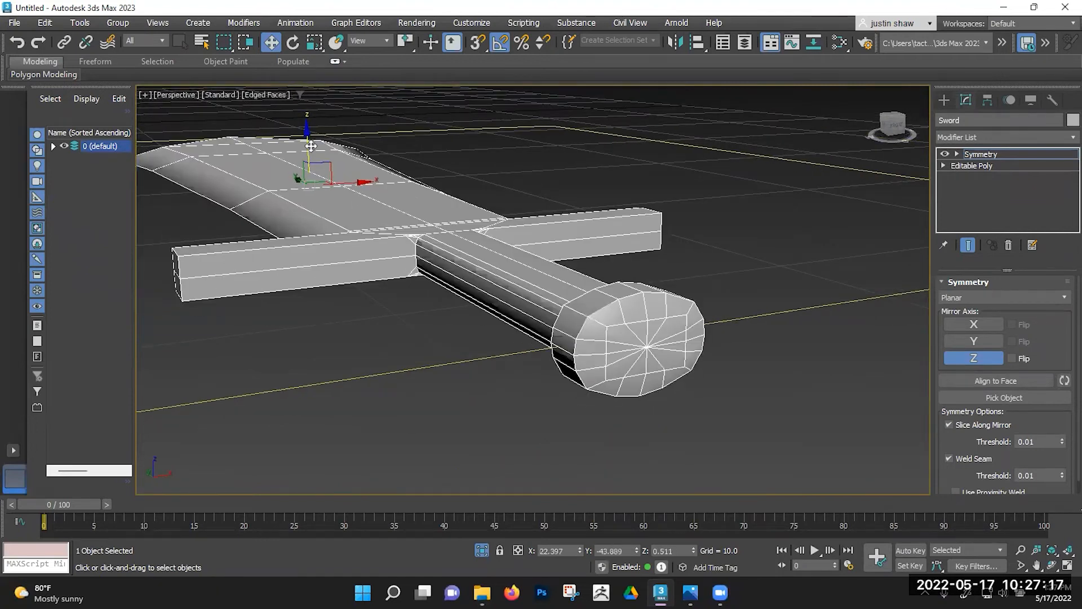
pyautogui.scroll(2, 581, 333)
pyautogui.keyDown('alt'); pyautogui.moveTo(588, 367); pyautogui.dragTo(613, 361, button='middle'); pyautogui.keyUp('alt')
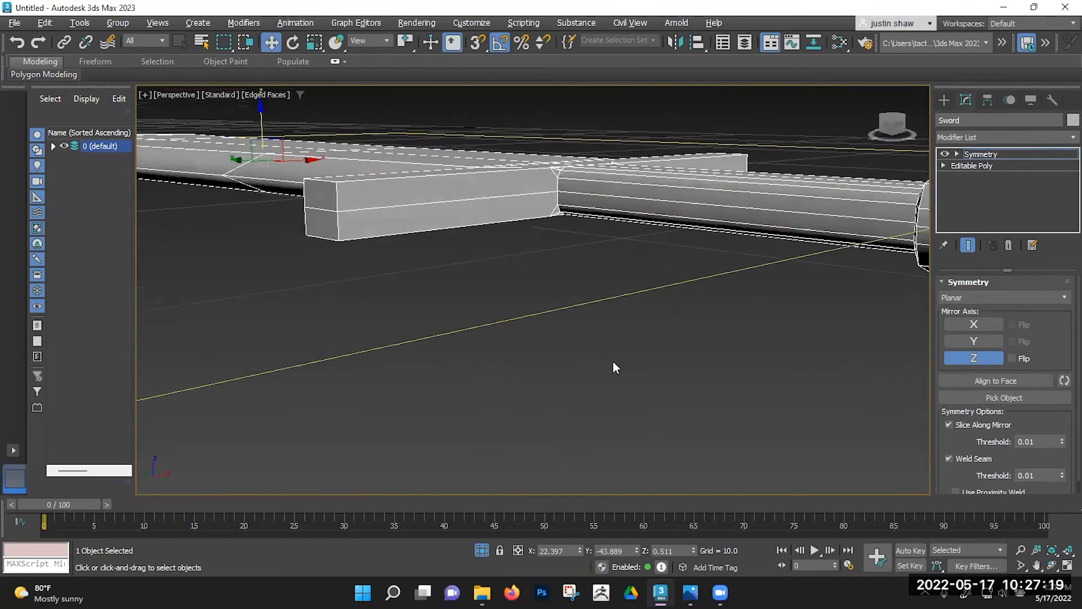
pyautogui.scroll(2, 271, 153)
pyautogui.moveTo(254, 121); pyautogui.dragTo(254, 121)
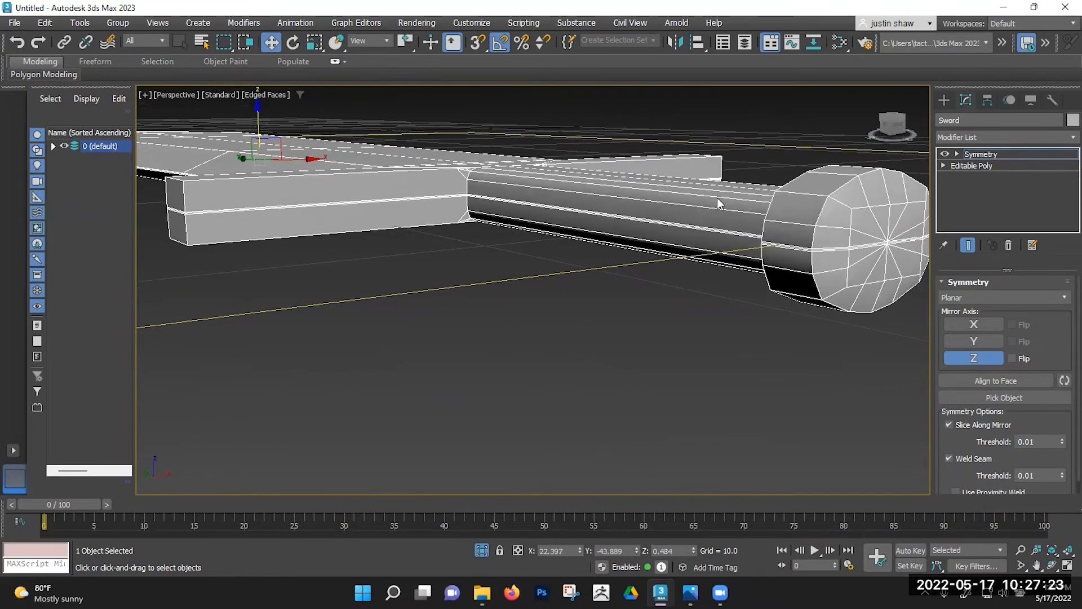
# Step: Inspect the doubled edges on the pommel and raise the mirror plane to about 0.501 on Z
pyautogui.scroll(5, 819, 248)
pyautogui.scroll(-6, 788, 260)
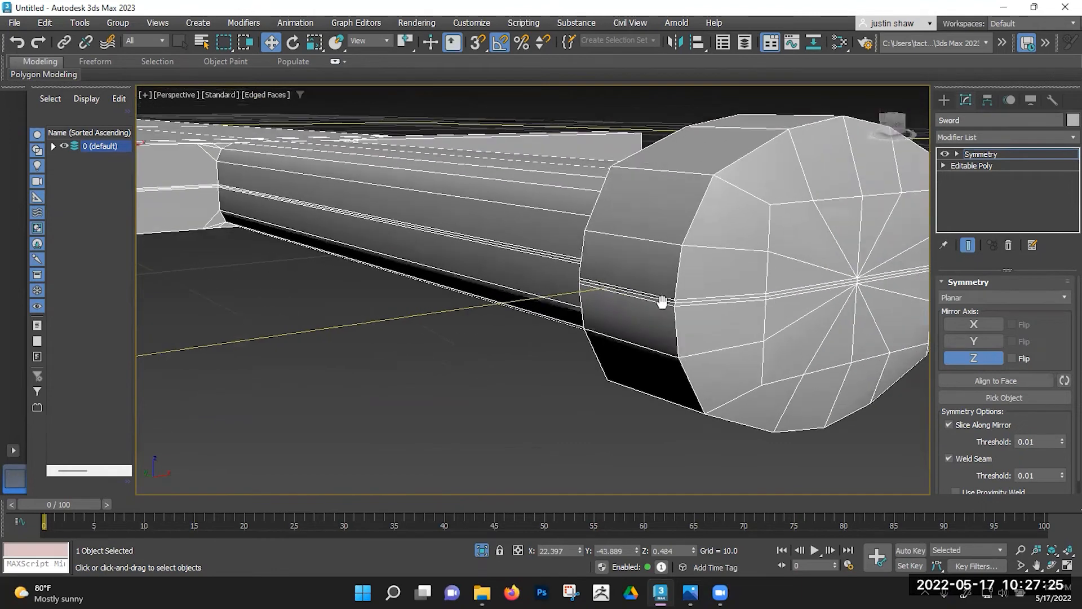
pyautogui.press('z')
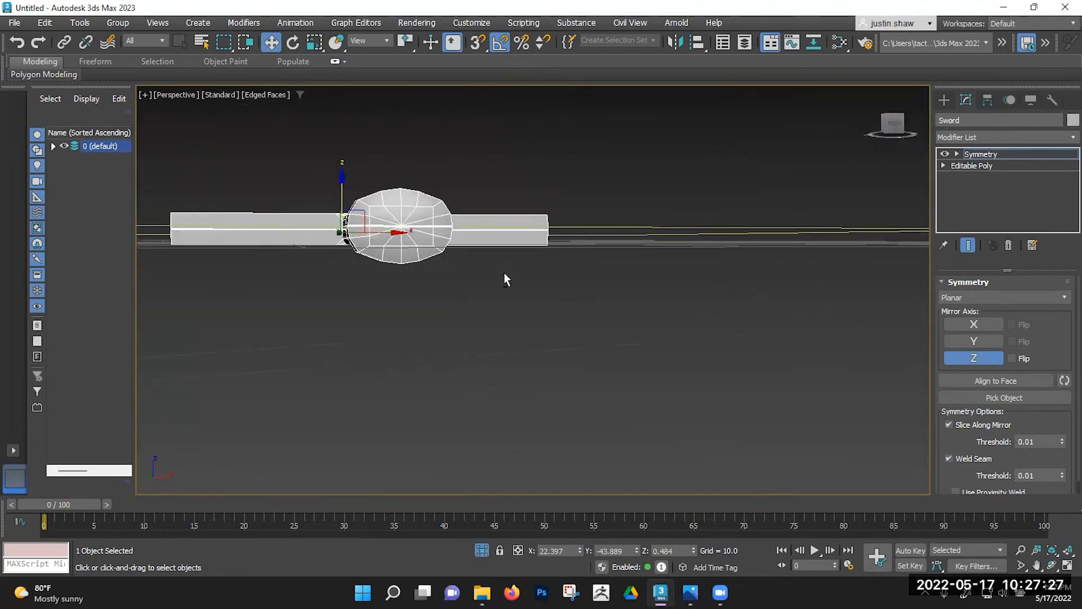
pyautogui.scroll(6, 362, 232)
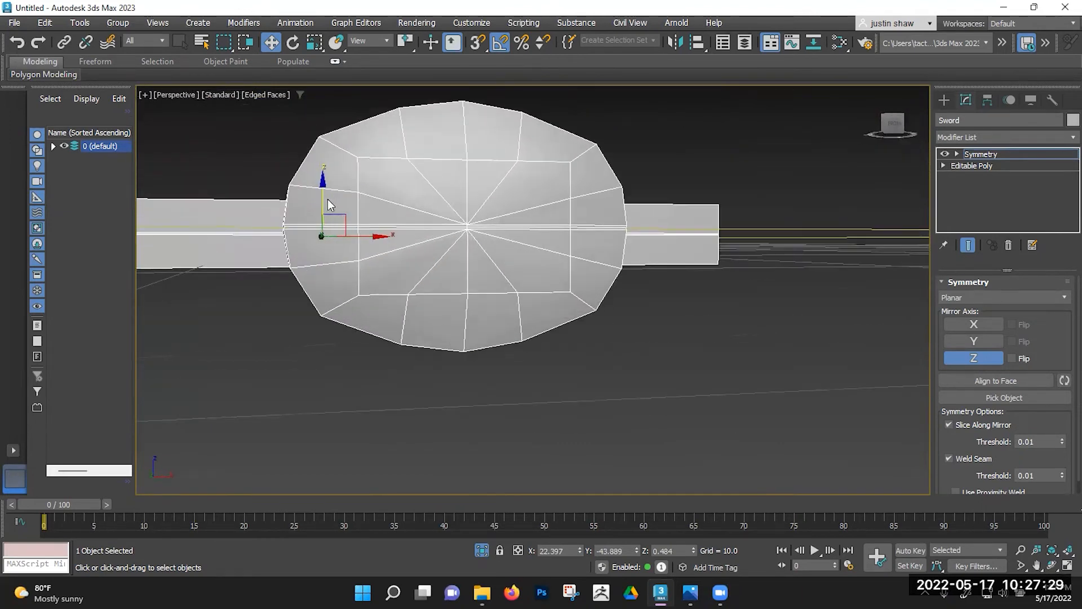
pyautogui.moveTo(325, 198); pyautogui.dragTo(324, 201)
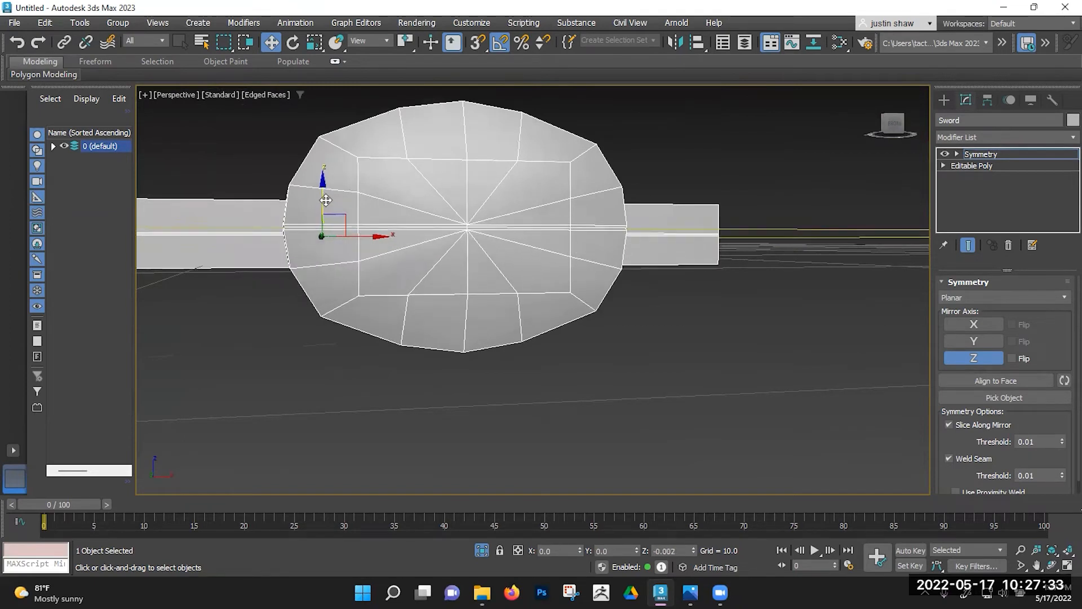
pyautogui.scroll(5, 434, 226)
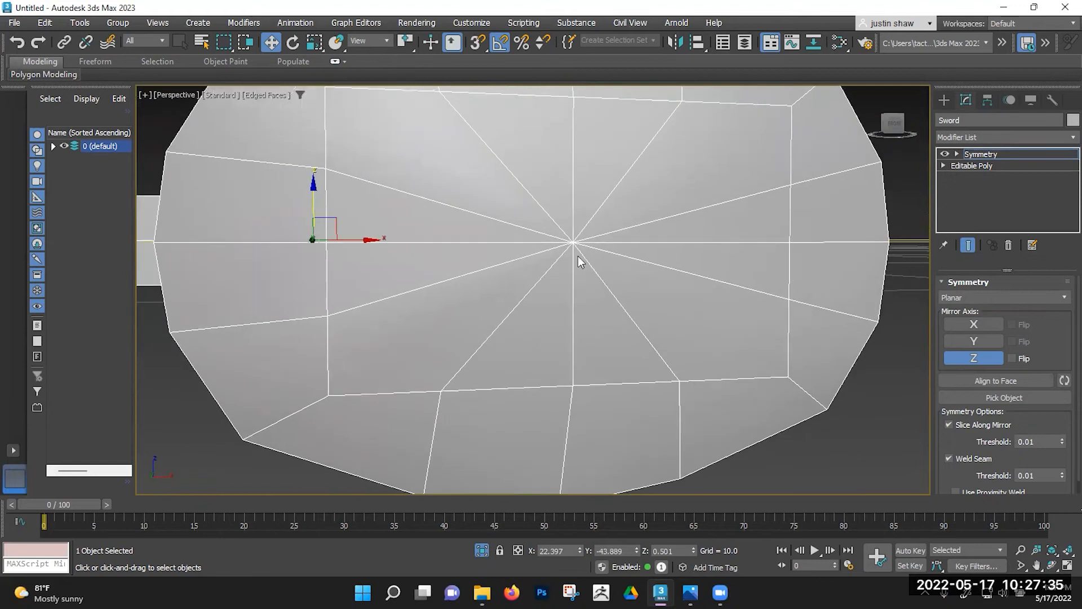
# Step: Lower the Symmetry mirror plane slightly and raise it to about 0.546 on Z
pyautogui.moveTo(311, 193); pyautogui.dragTo(310, 194)
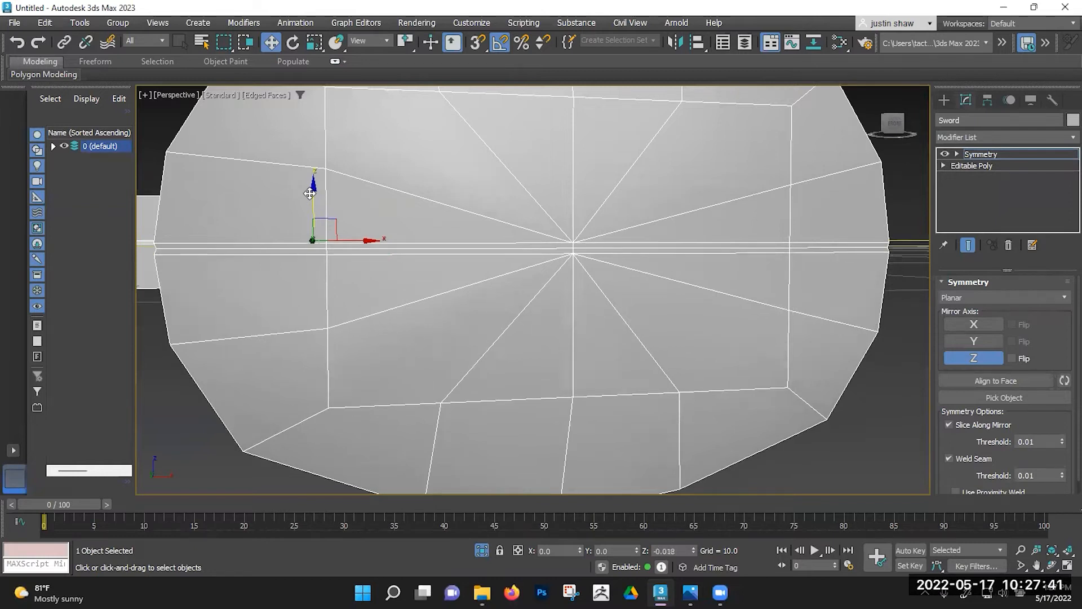
pyautogui.keyDown('alt'); pyautogui.moveTo(246, 237); pyautogui.dragTo(266, 303, button='middle'); pyautogui.keyUp('alt')
pyautogui.scroll(-8, 275, 282)
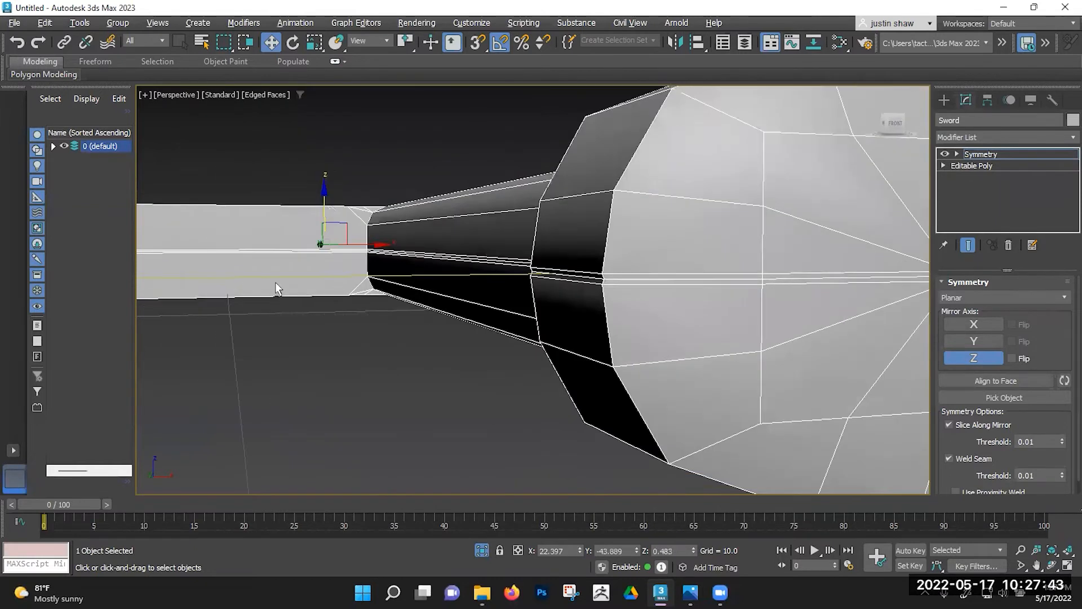
pyautogui.moveTo(315, 212); pyautogui.dragTo(315, 210)
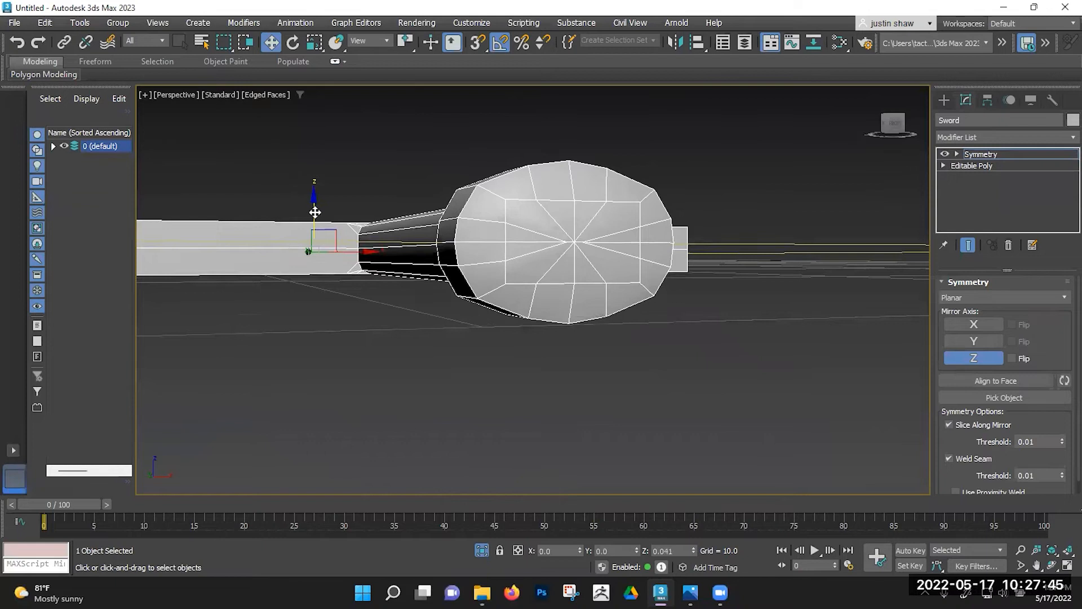
# Step: Inspect the mirrored sword's shading along the handle, crossguard and pommel with the edged faces hidden
pyautogui.moveTo(583, 282)
pyautogui.keyDown('alt'); pyautogui.mouseDown(button='middle')
pyautogui.moveTo(533, 386)
pyautogui.moveTo(590, 367)
pyautogui.moveTo(717, 379)
pyautogui.moveTo(446, 327)
pyautogui.mouseUp(button='middle'); pyautogui.keyUp('alt')
pyautogui.press('F4')
pyautogui.moveTo(495, 278)
pyautogui.keyDown('alt'); pyautogui.mouseDown(button='middle')
pyautogui.moveTo(341, 355)
pyautogui.moveTo(327, 350)
pyautogui.moveTo(314, 319)
pyautogui.moveTo(369, 331)
pyautogui.moveTo(386, 292)
pyautogui.moveTo(367, 217)
pyautogui.mouseUp(button='middle'); pyautogui.keyUp('alt')
pyautogui.keyDown('alt'); pyautogui.moveTo(529, 222); pyautogui.dragTo(457, 347, button='middle'); pyautogui.keyUp('alt')
pyautogui.scroll(5, 458, 346)
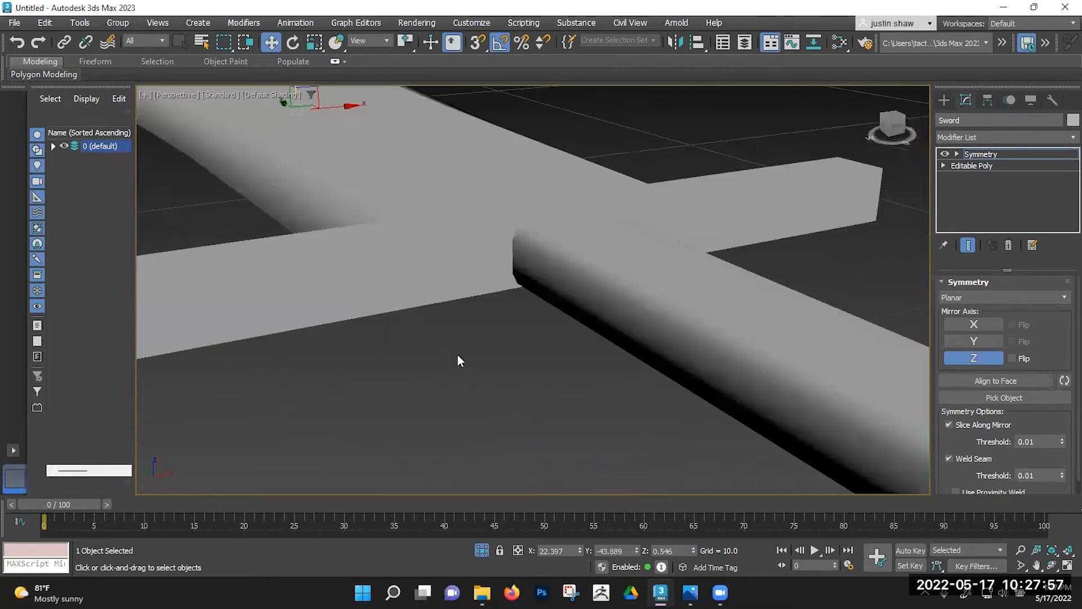
pyautogui.press('F4')
pyautogui.press('F4')
pyautogui.scroll(-5, 504, 314)
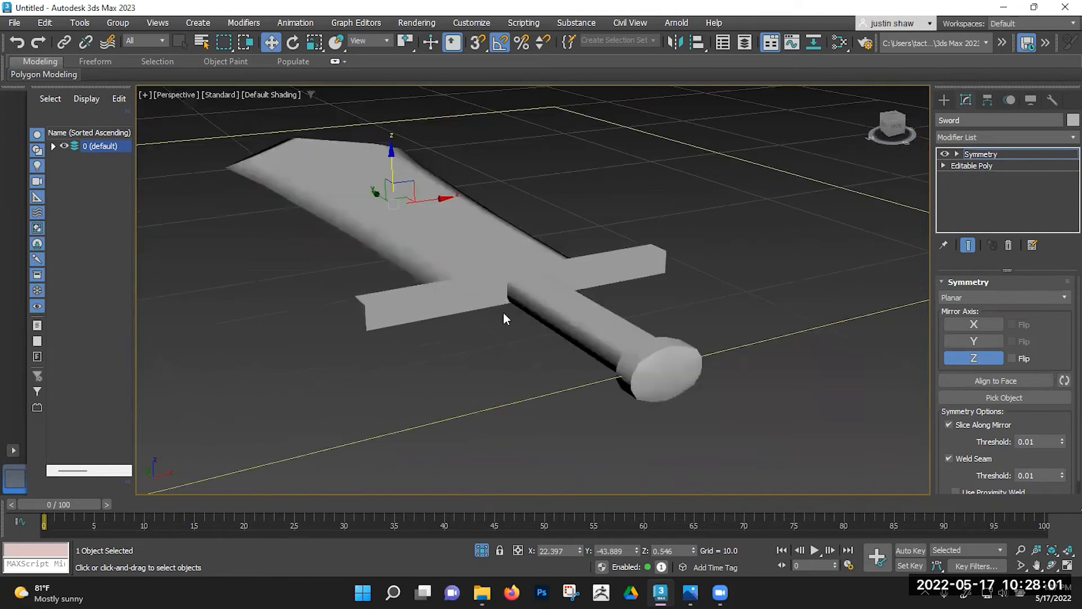
pyautogui.rightClick(503, 269)
pyautogui.press('F4')
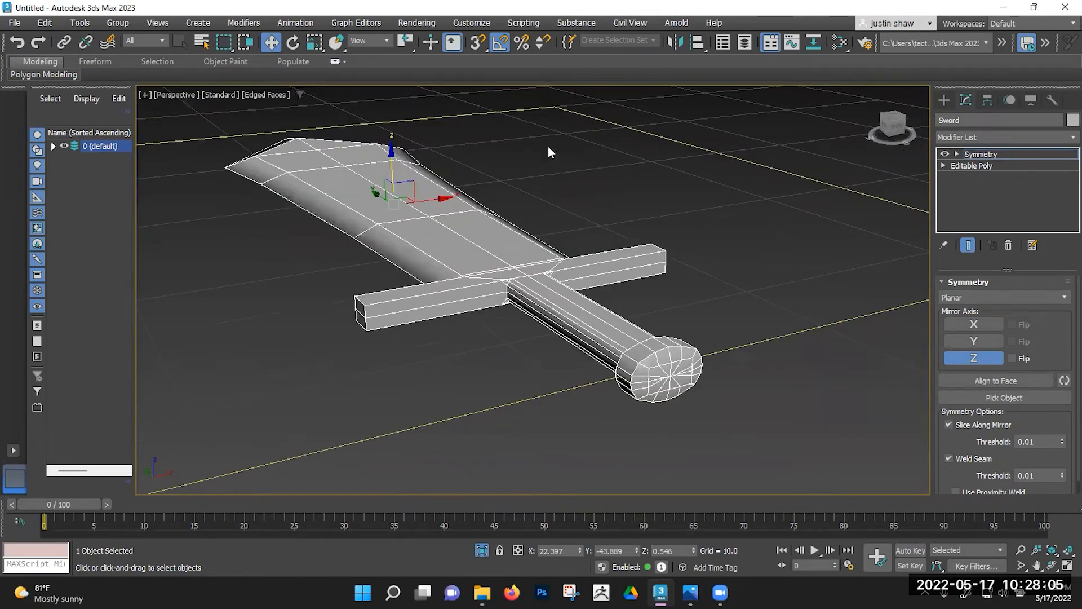
# Step: Try the flipped Z mirror, switch the mirror axis to Y only, and move the mirror plane to about -61.481 on Y
pyautogui.scroll(-3, 356, 243)
pyautogui.press('z')
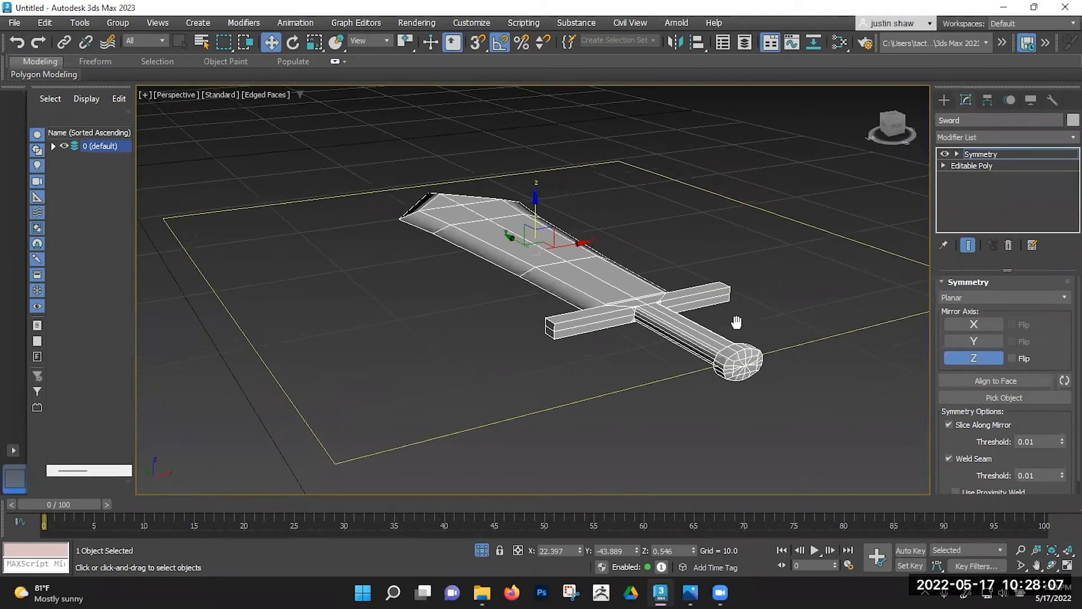
pyautogui.click(1011, 358)
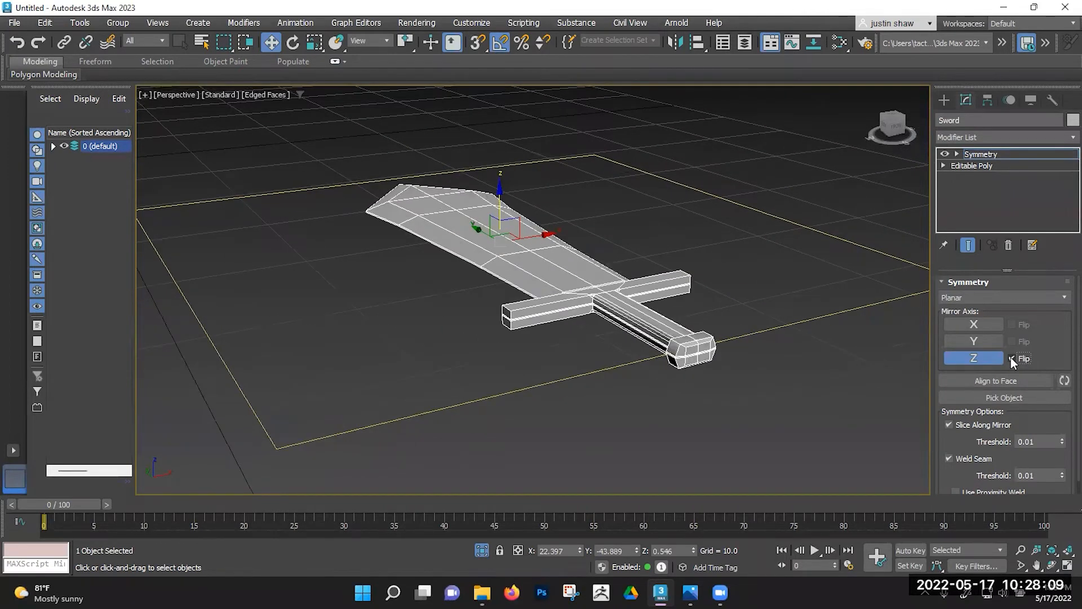
pyautogui.click(990, 343)
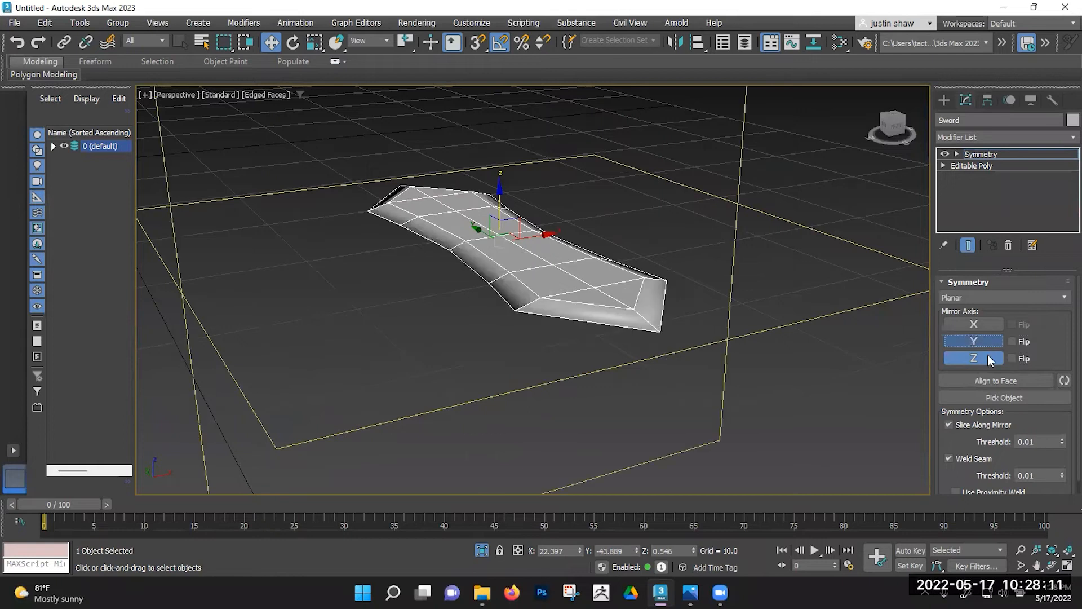
pyautogui.click(987, 356)
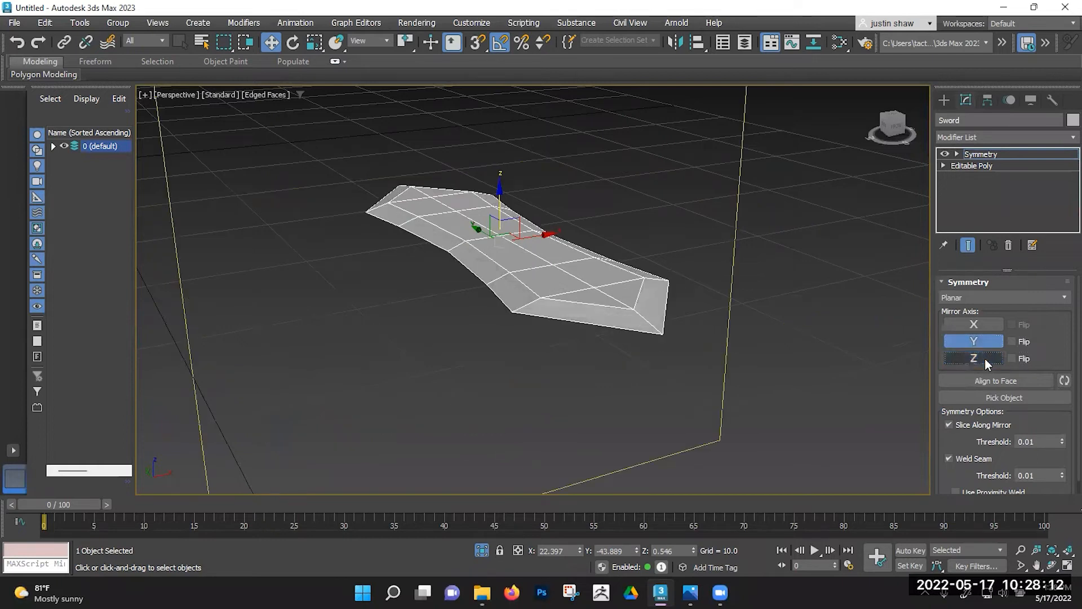
pyautogui.click(498, 218)
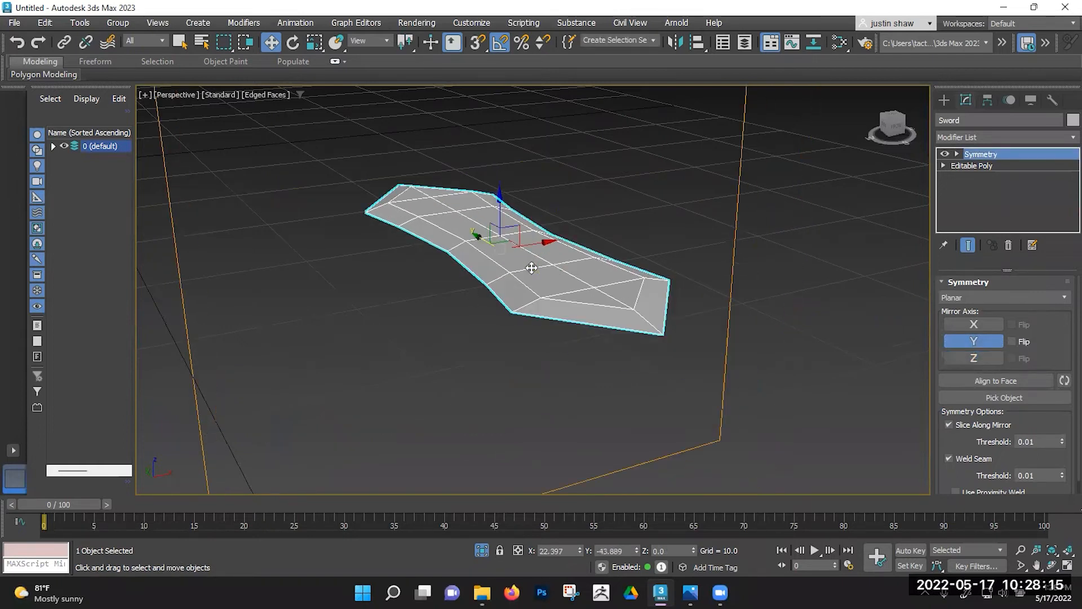
pyautogui.press('1')
pyautogui.moveTo(508, 225); pyautogui.dragTo(622, 326)
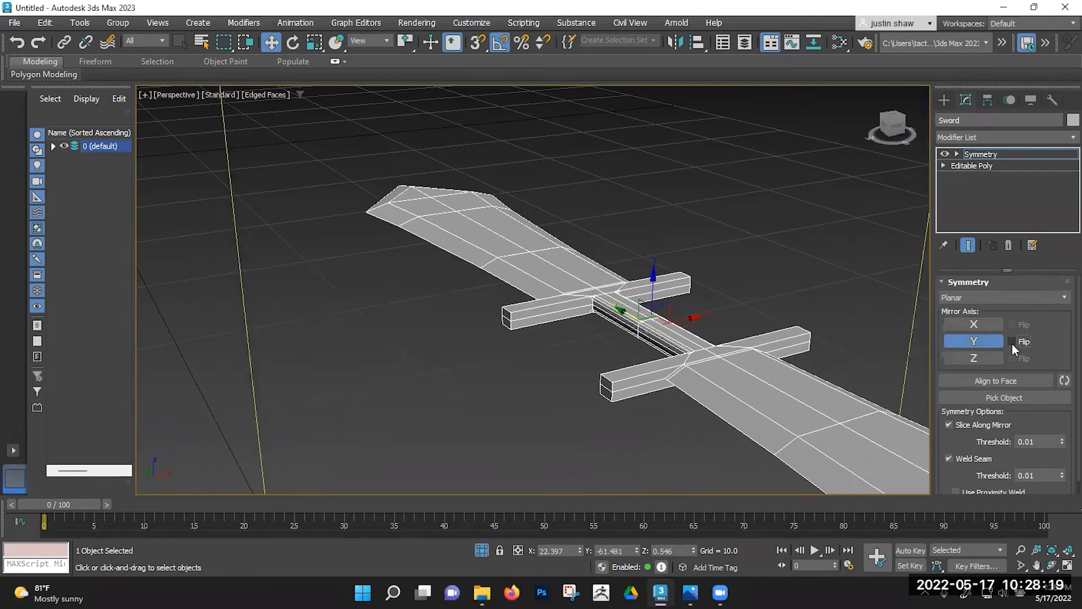
# Step: Flip the Y mirror with its plane at about -40.674, and try the X mirror axis with its plane at about 18.086
pyautogui.click(1012, 342)
pyautogui.moveTo(570, 282); pyautogui.dragTo(454, 226)
pyautogui.click(967, 325)
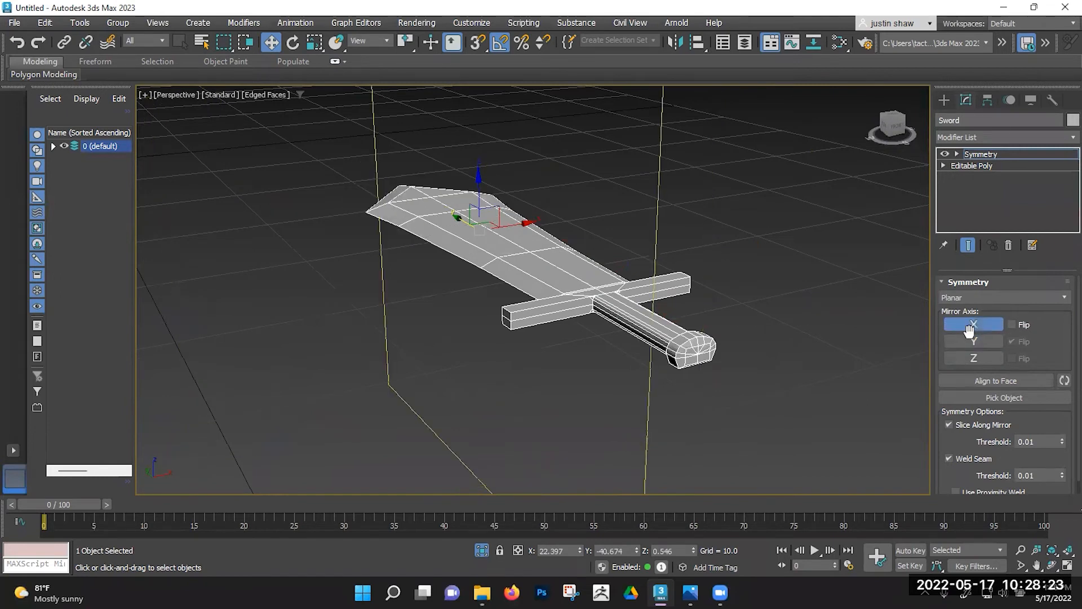
pyautogui.moveTo(479, 198); pyautogui.dragTo(459, 261)
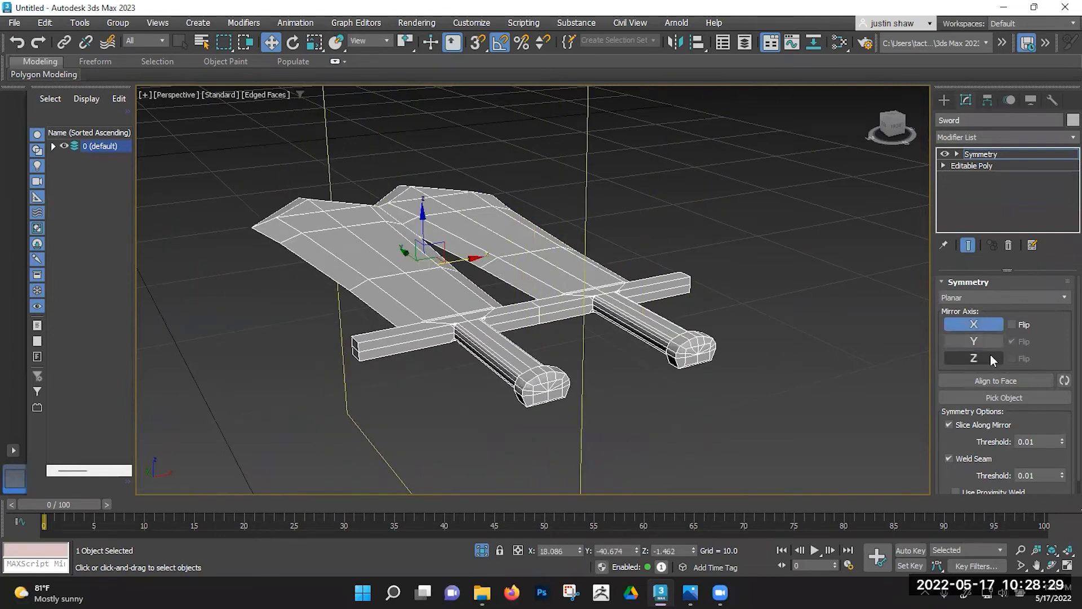
# Step: Set the Symmetry mirror axis back to Z and raise the mirror plane to about 0.572 on Z
pyautogui.click(987, 358)
pyautogui.keyDown('alt'); pyautogui.moveTo(816, 326); pyautogui.dragTo(413, 286, button='middle'); pyautogui.keyUp('alt')
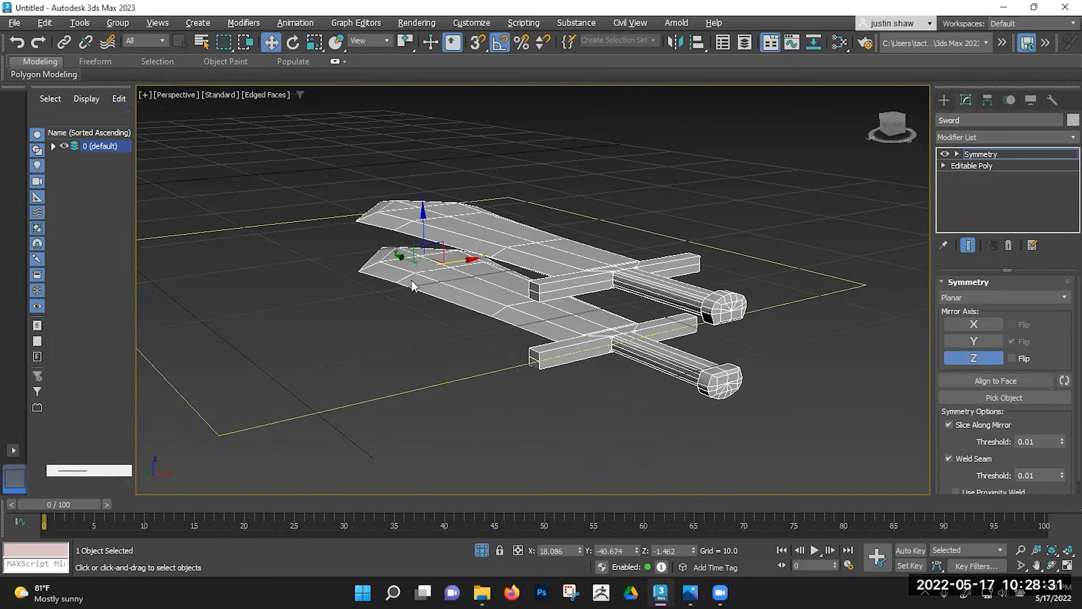
pyautogui.moveTo(421, 224); pyautogui.dragTo(422, 192)
pyautogui.scroll(5, 584, 252)
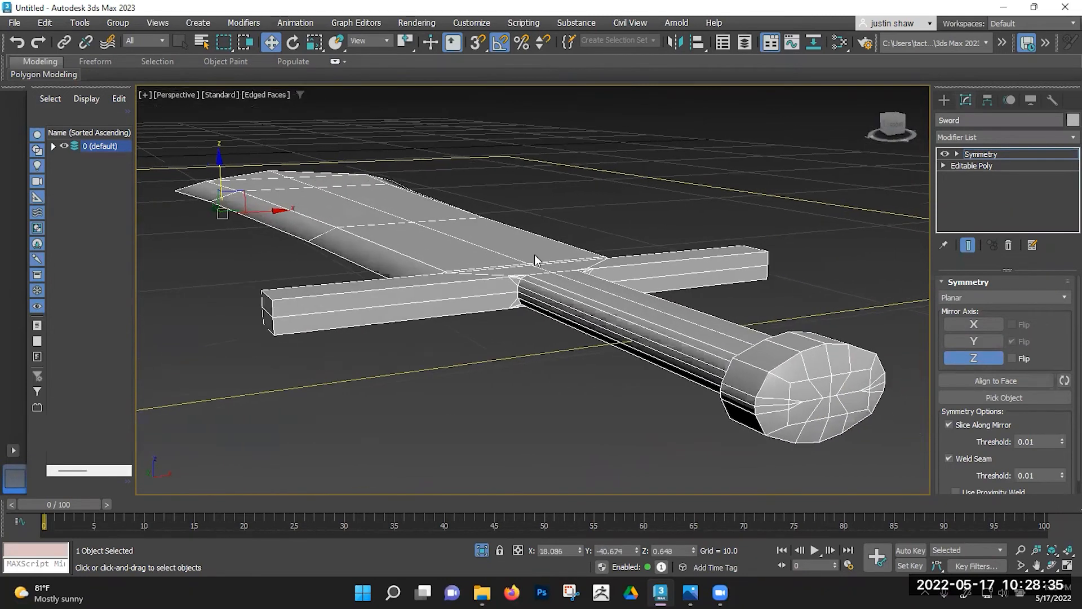
pyautogui.moveTo(220, 176); pyautogui.dragTo(220, 177)
pyautogui.keyDown('alt'); pyautogui.moveTo(402, 252); pyautogui.dragTo(428, 231, button='middle'); pyautogui.keyUp('alt')
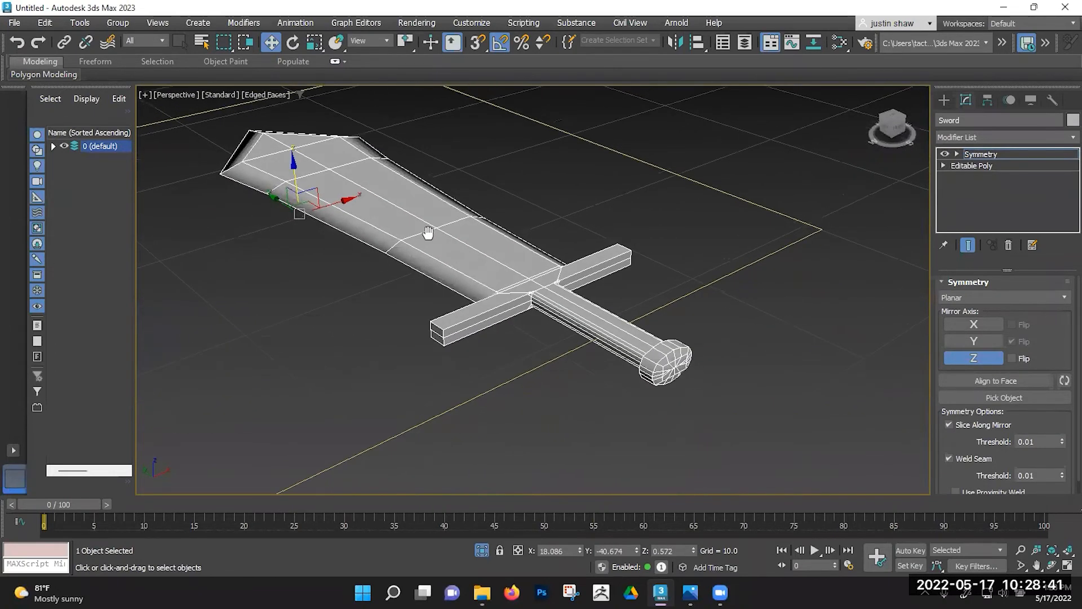
# Step: Convert the mirrored sword to an Editable Poly
pyautogui.rightClick(424, 222)
pyautogui.moveTo(507, 384)
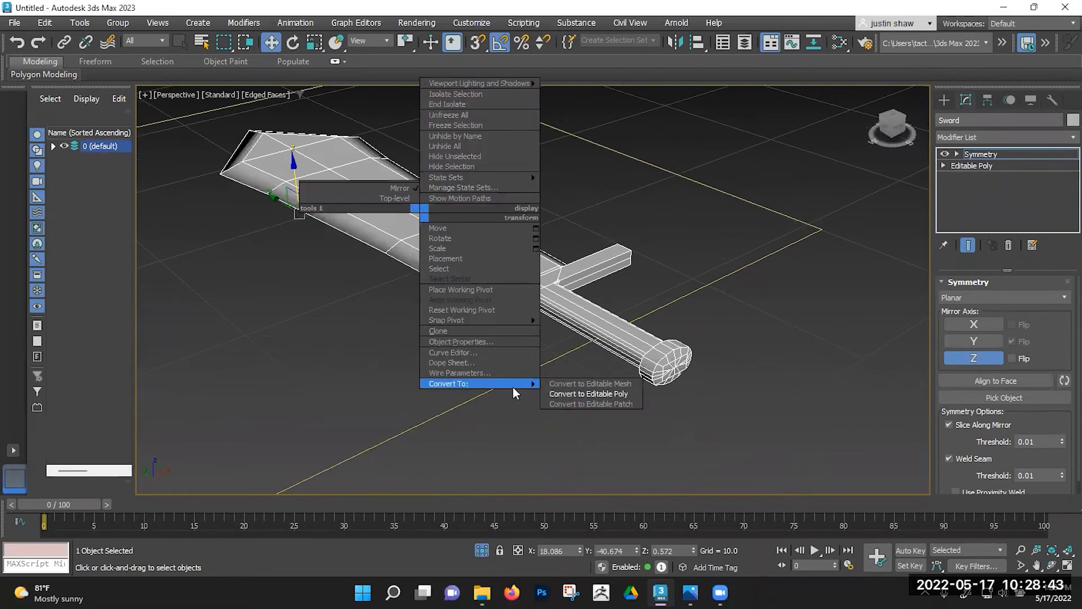
pyautogui.click(576, 393)
# Step: Select the five vertices along the centre line of the pommel's end face and weld them together with a larger weld threshold
pyautogui.keyDown('alt'); pyautogui.moveTo(654, 365); pyautogui.dragTo(598, 351, button='middle'); pyautogui.keyUp('alt')
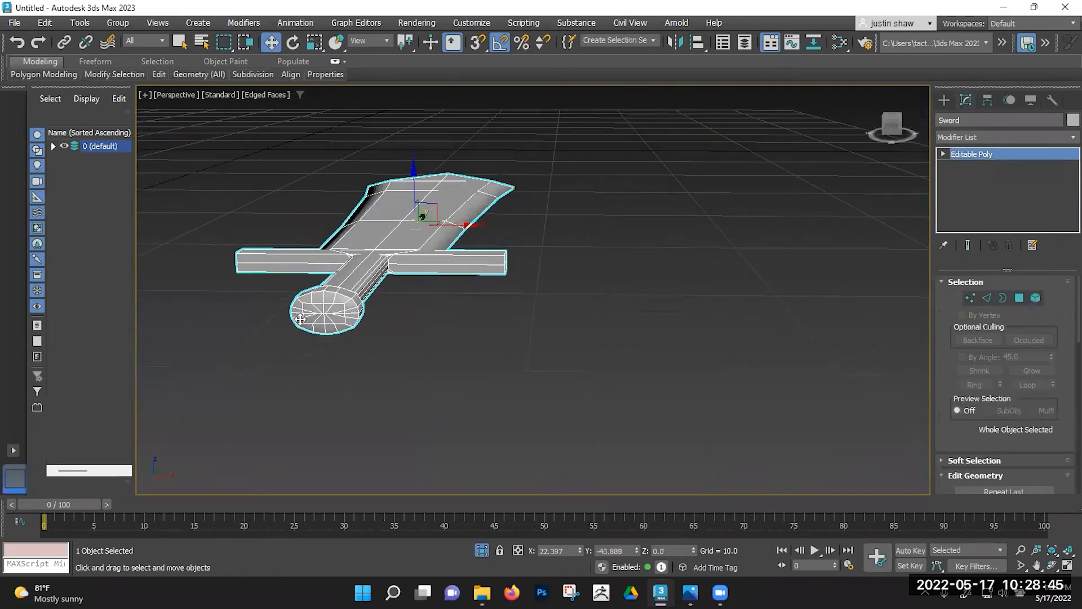
pyautogui.scroll(5, 356, 310)
pyautogui.press('1')
pyautogui.click(363, 306)
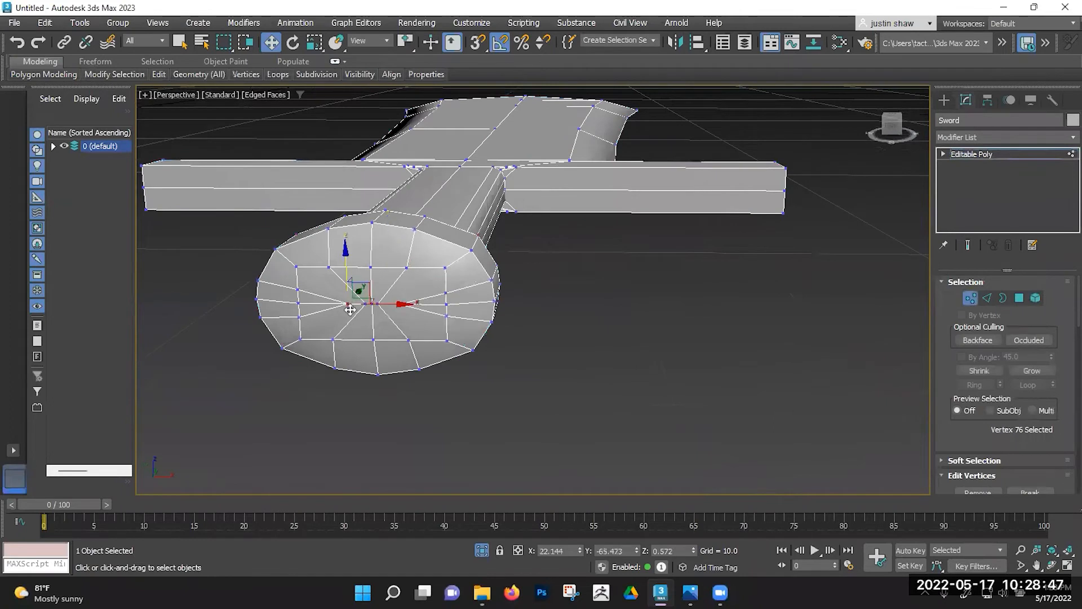
pyautogui.scroll(4, 372, 304)
pyautogui.keyDown('ctrl'); pyautogui.click(405, 300); pyautogui.keyUp('ctrl')
pyautogui.keyDown('ctrl'); pyautogui.click(421, 300); pyautogui.keyUp('ctrl')
pyautogui.keyDown('ctrl'); pyautogui.click(434, 300); pyautogui.keyUp('ctrl')
pyautogui.keyDown('ctrl'); pyautogui.click(483, 301); pyautogui.keyUp('ctrl')
pyautogui.scroll(-4, 1013, 406)
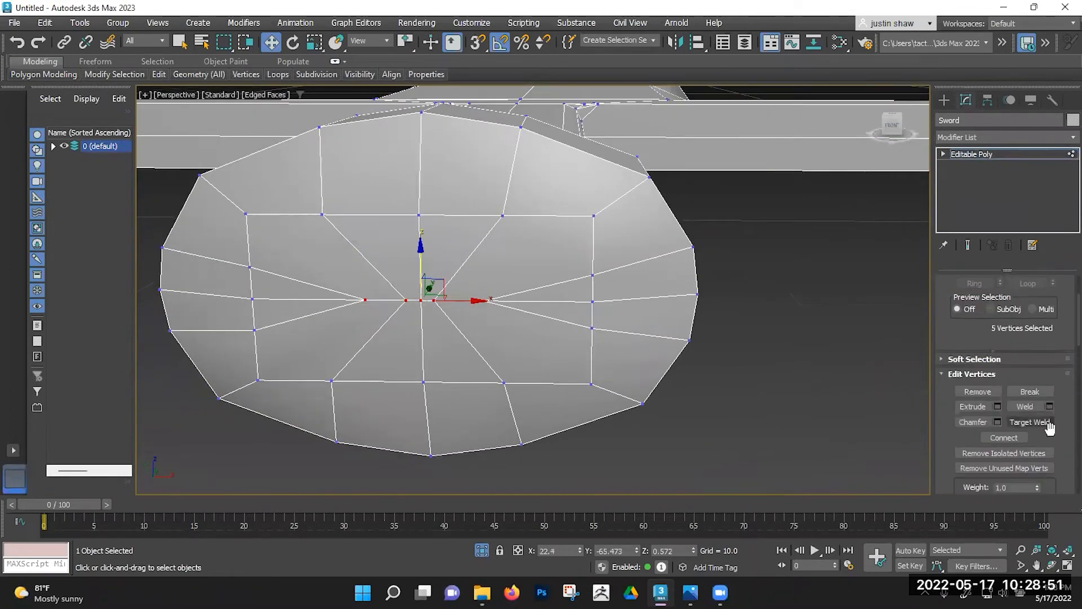
pyautogui.click(1049, 406)
pyautogui.moveTo(750, 224); pyautogui.dragTo(756, 140)
pyautogui.click(749, 271)
pyautogui.click(621, 304)
# Step: Examine the smoothing group assigned to the blade's bevel polygon beside the crossguard
pyautogui.keyDown('alt'); pyautogui.moveTo(493, 285); pyautogui.dragTo(721, 340, button='middle'); pyautogui.keyUp('alt')
pyautogui.scroll(-5, 532, 285)
pyautogui.scroll(4, 606, 307)
pyautogui.scroll(-3, 541, 333)
pyautogui.keyDown('alt'); pyautogui.moveTo(592, 323); pyautogui.dragTo(567, 327, button='middle'); pyautogui.keyUp('alt')
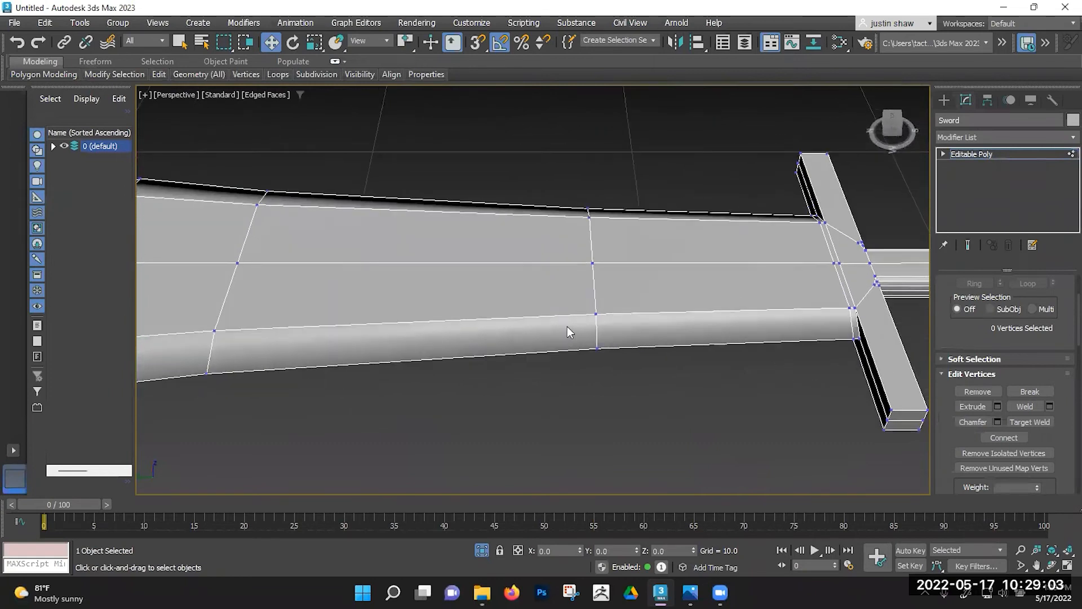
pyautogui.press('4')
pyautogui.scroll(-3, 496, 309)
pyautogui.moveTo(496, 310); pyautogui.dragTo(592, 312, button='middle')
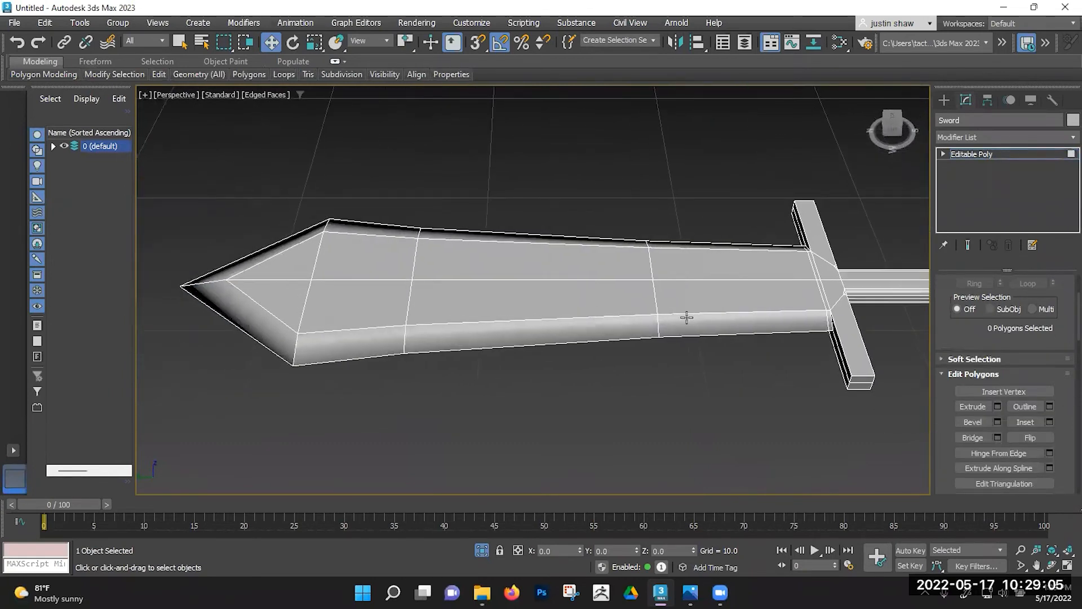
pyautogui.click(685, 321)
pyautogui.scroll(-12, 1061, 361)
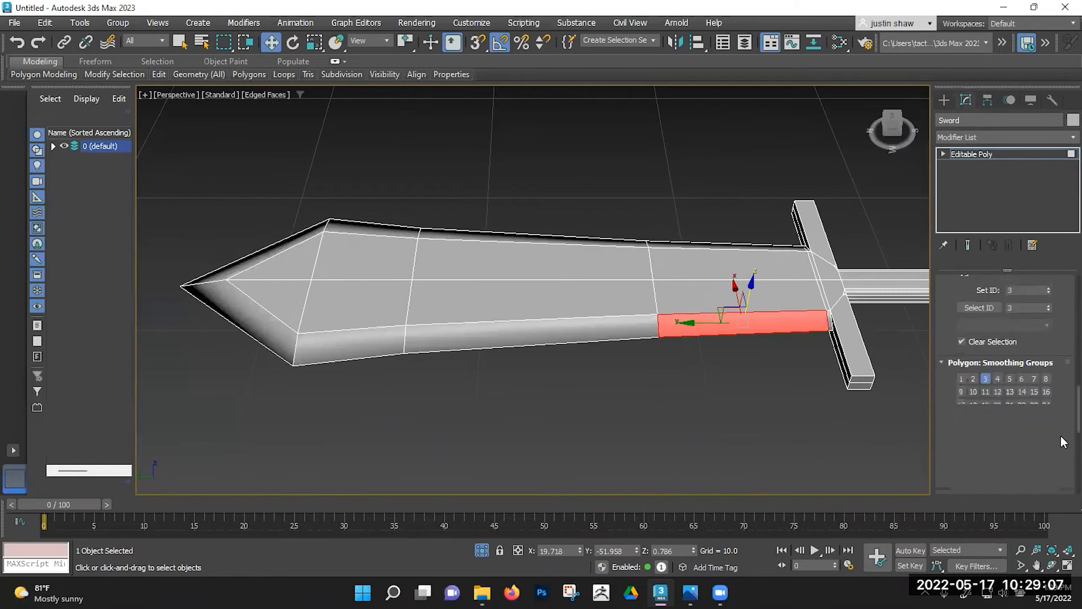
pyautogui.scroll(2, 1060, 429)
pyautogui.keyDown('alt'); pyautogui.moveTo(713, 379); pyautogui.dragTo(687, 314, button='middle'); pyautogui.keyUp('alt')
pyautogui.scroll(-2, 712, 287)
pyautogui.click(701, 314)
# Step: Select the six long bevel polygons along both sides of the blade and remove them from smoothing group 3
pyautogui.scroll(4, 701, 315)
pyautogui.keyDown('alt'); pyautogui.moveTo(652, 266); pyautogui.dragTo(871, 300, button='middle'); pyautogui.keyUp('alt')
pyautogui.click(656, 340)
pyautogui.click(672, 315)
pyautogui.keyDown('ctrl'); pyautogui.click(565, 315); pyautogui.keyUp('ctrl')
pyautogui.keyDown('ctrl'); pyautogui.click(471, 312); pyautogui.keyUp('ctrl')
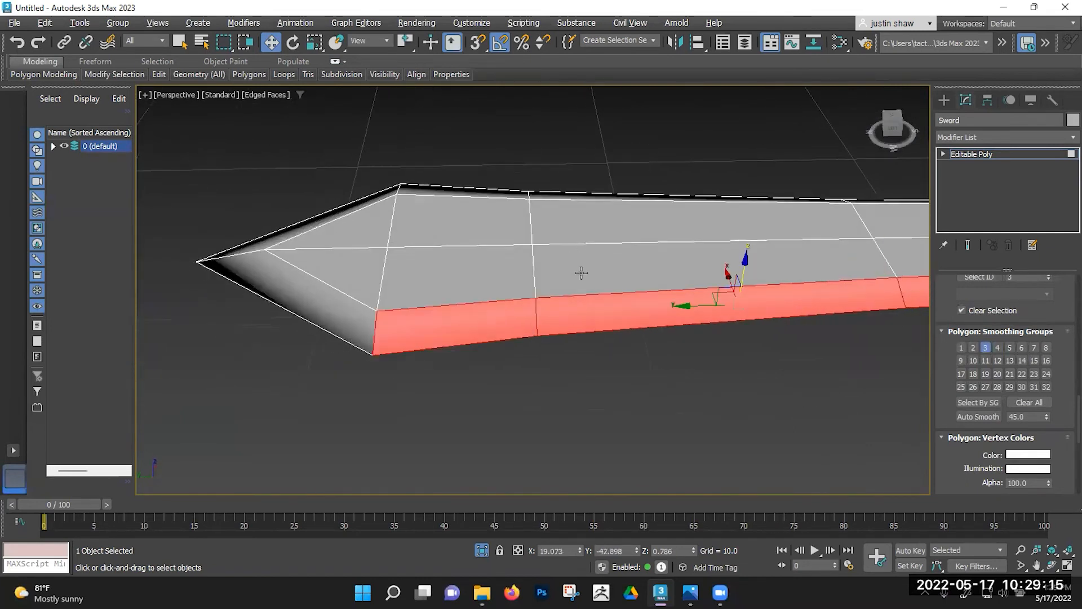
pyautogui.keyDown('alt'); pyautogui.moveTo(580, 272); pyautogui.dragTo(582, 296, button='middle'); pyautogui.keyUp('alt')
pyautogui.moveTo(595, 246); pyautogui.dragTo(479, 301, button='middle')
pyautogui.keyDown('alt'); pyautogui.moveTo(446, 243); pyautogui.dragTo(439, 265, button='middle'); pyautogui.keyUp('alt')
pyautogui.keyDown('ctrl'); pyautogui.click(355, 180); pyautogui.keyUp('ctrl')
pyautogui.keyDown('ctrl'); pyautogui.click(553, 200); pyautogui.keyUp('ctrl')
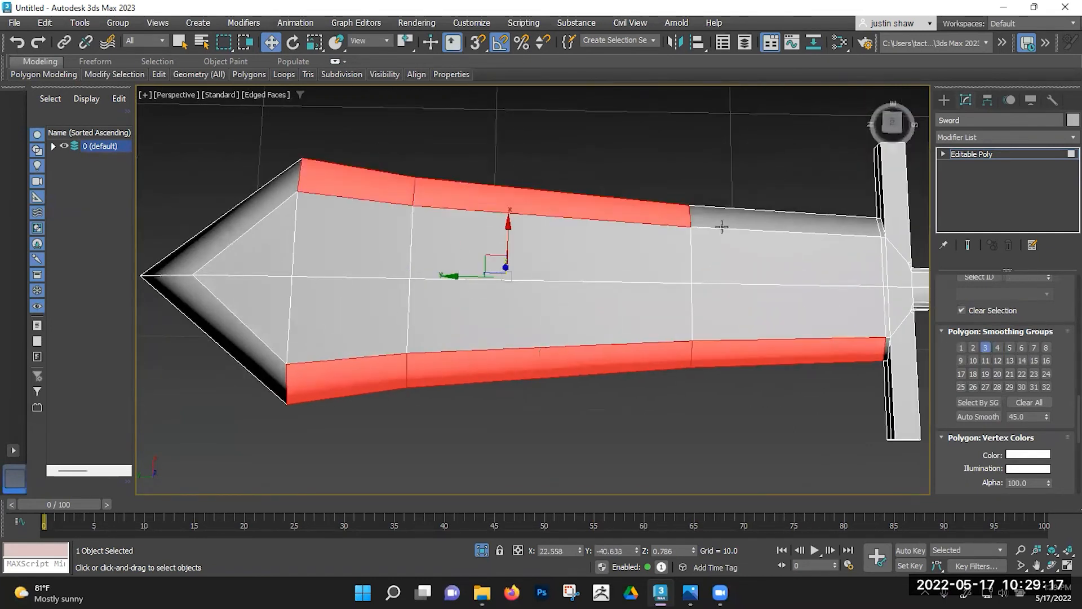
pyautogui.keyDown('ctrl'); pyautogui.click(724, 222); pyautogui.keyUp('ctrl')
pyautogui.click(988, 348)
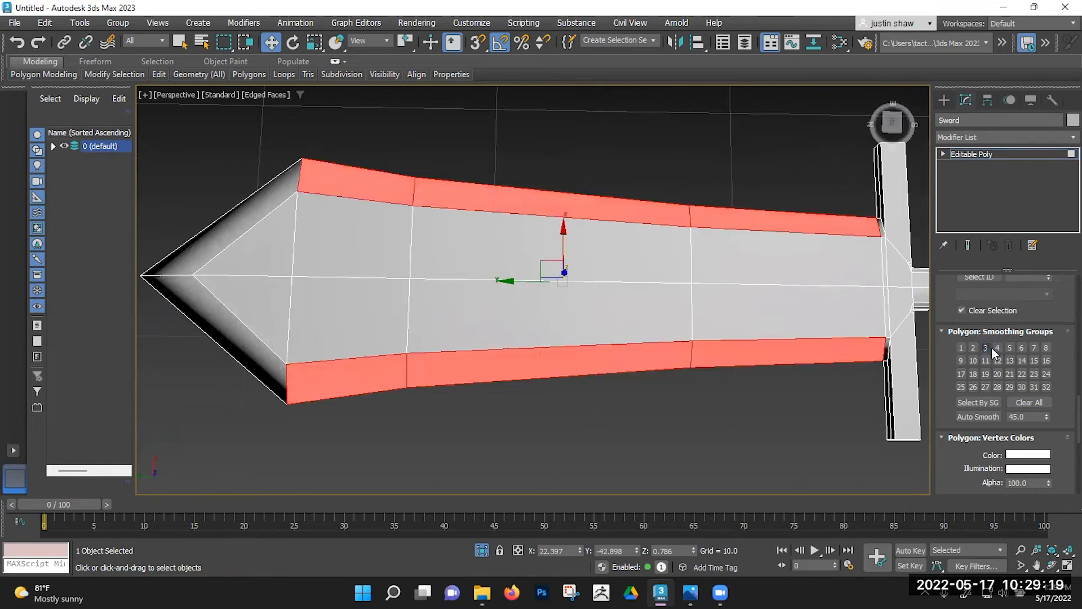
pyautogui.click(741, 399)
# Step: Select the two small bevel polygons where the blade meets the crossguard and remove them from smoothing group 3
pyautogui.moveTo(716, 401)
pyautogui.keyDown('alt'); pyautogui.mouseDown(button='middle')
pyautogui.moveTo(691, 405)
pyautogui.moveTo(698, 248)
pyautogui.moveTo(684, 418)
pyautogui.mouseUp(button='middle'); pyautogui.keyUp('alt')
pyautogui.press('F4')
pyautogui.scroll(3, 718, 278)
pyautogui.scroll(3, 715, 246)
pyautogui.click(714, 247)
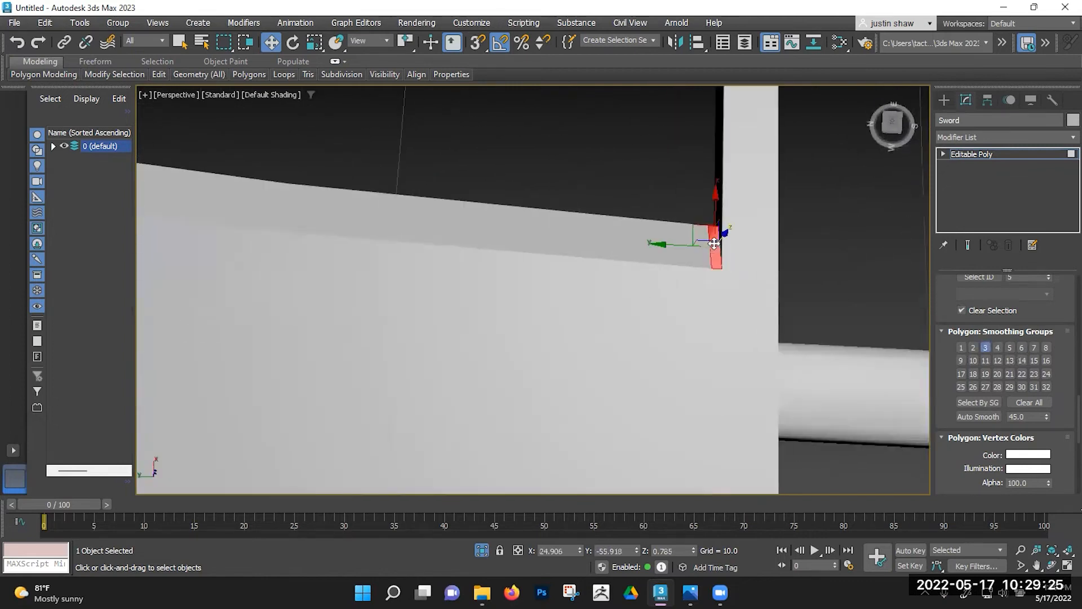
pyautogui.scroll(-2, 711, 338)
pyautogui.moveTo(710, 357); pyautogui.dragTo(691, 286, button='middle')
pyautogui.keyDown('ctrl'); pyautogui.click(695, 356); pyautogui.keyUp('ctrl')
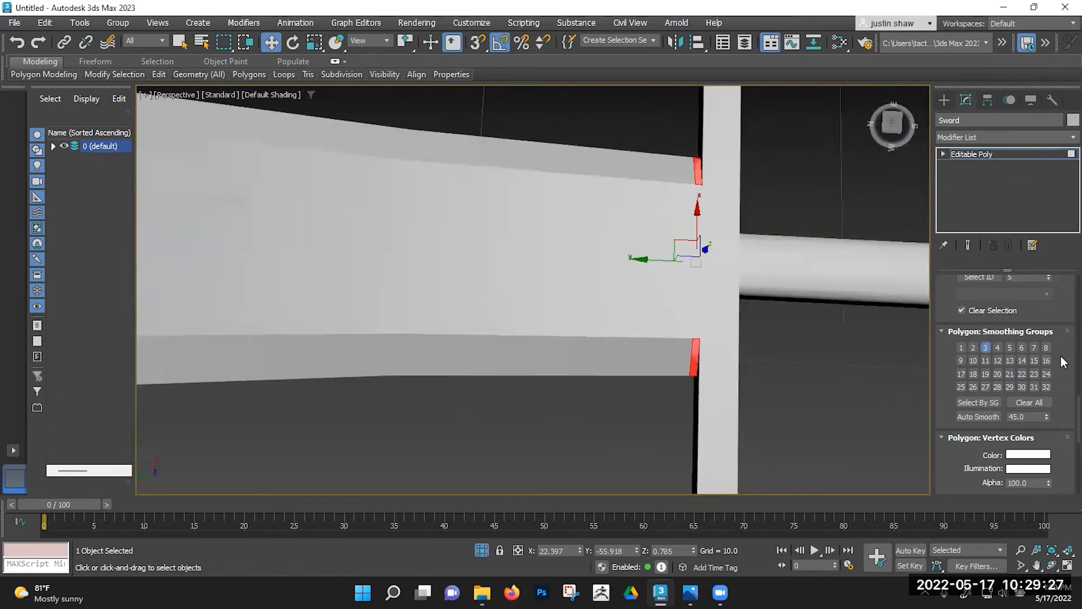
pyautogui.click(988, 348)
# Step: Select the two bevel polygons forming the blade's tip and remove them from smoothing group 2
pyautogui.scroll(-4, 570, 359)
pyautogui.moveTo(571, 360); pyautogui.dragTo(807, 267, button='middle')
pyautogui.click(537, 372)
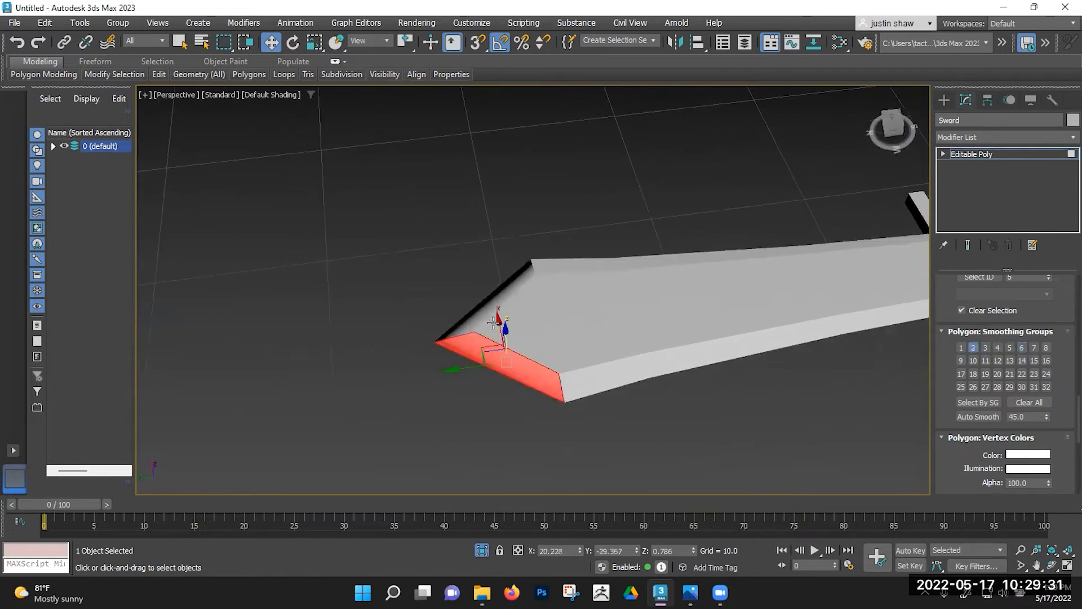
pyautogui.keyDown('ctrl'); pyautogui.click(494, 302); pyautogui.keyUp('ctrl')
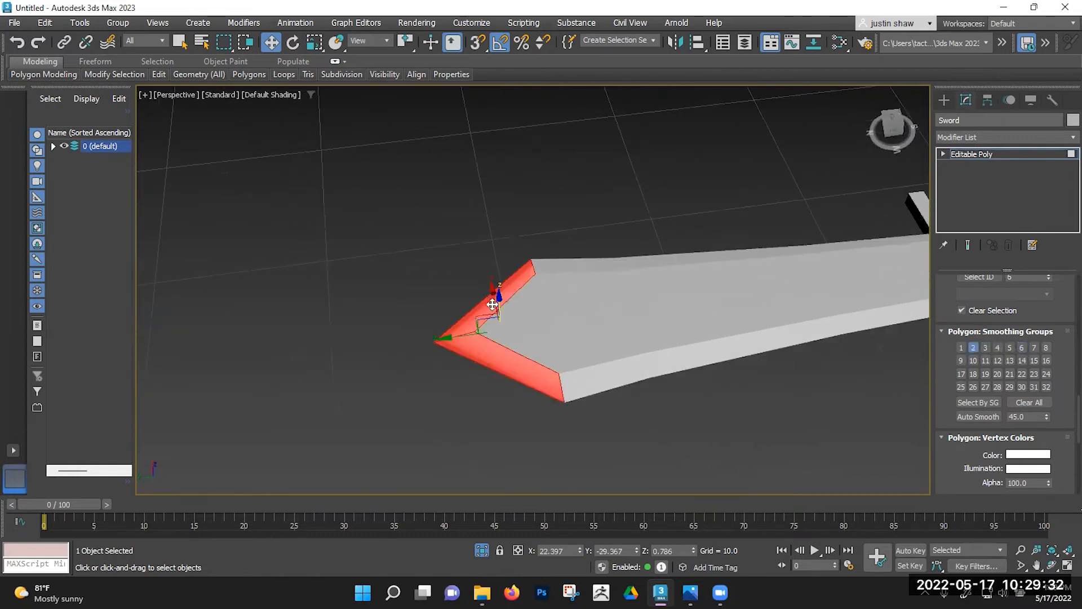
pyautogui.click(973, 347)
pyautogui.click(807, 398)
# Step: Replace smoothing group 7 with smoothing group 3 on the right-hand bevel polygon of the blade's tip
pyautogui.keyDown('alt'); pyautogui.moveTo(746, 310); pyautogui.dragTo(626, 351, button='middle'); pyautogui.keyUp('alt')
pyautogui.scroll(-5, 752, 251)
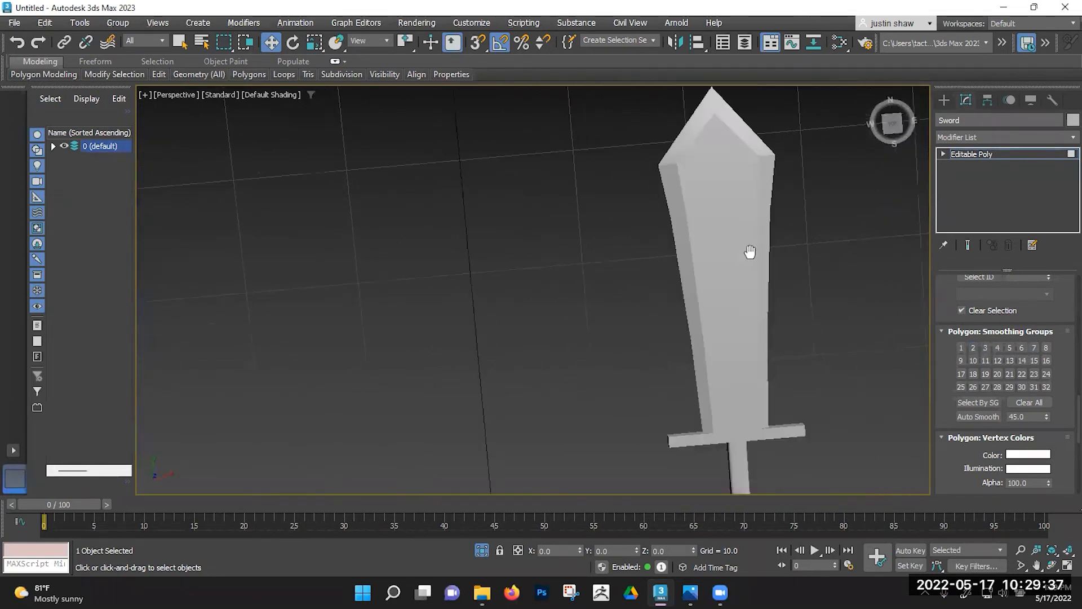
pyautogui.scroll(6, 744, 186)
pyautogui.click(658, 222)
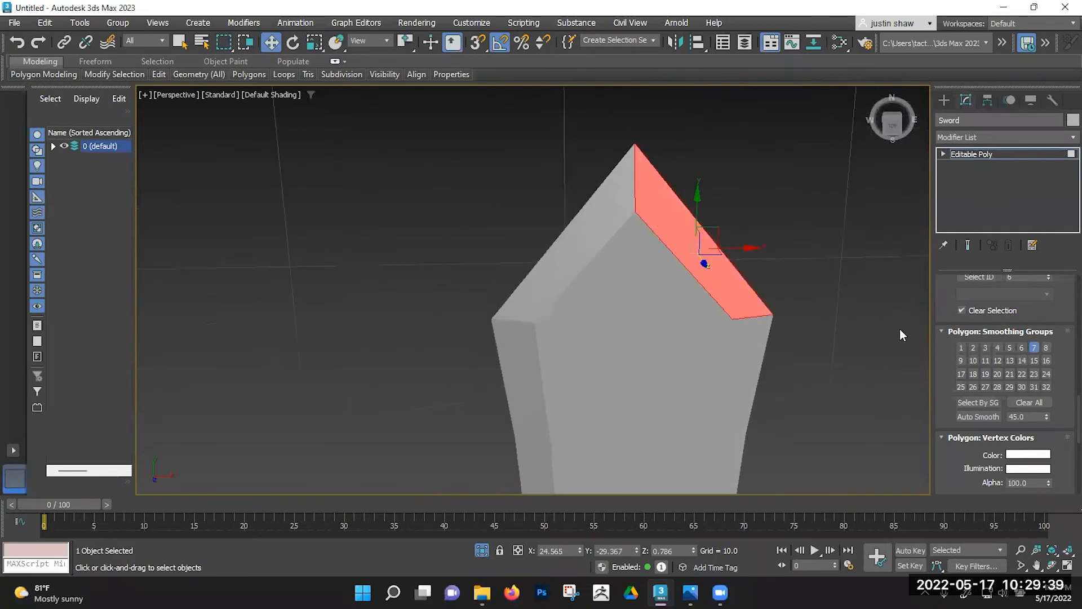
pyautogui.click(1033, 347)
pyautogui.click(985, 347)
pyautogui.click(858, 360)
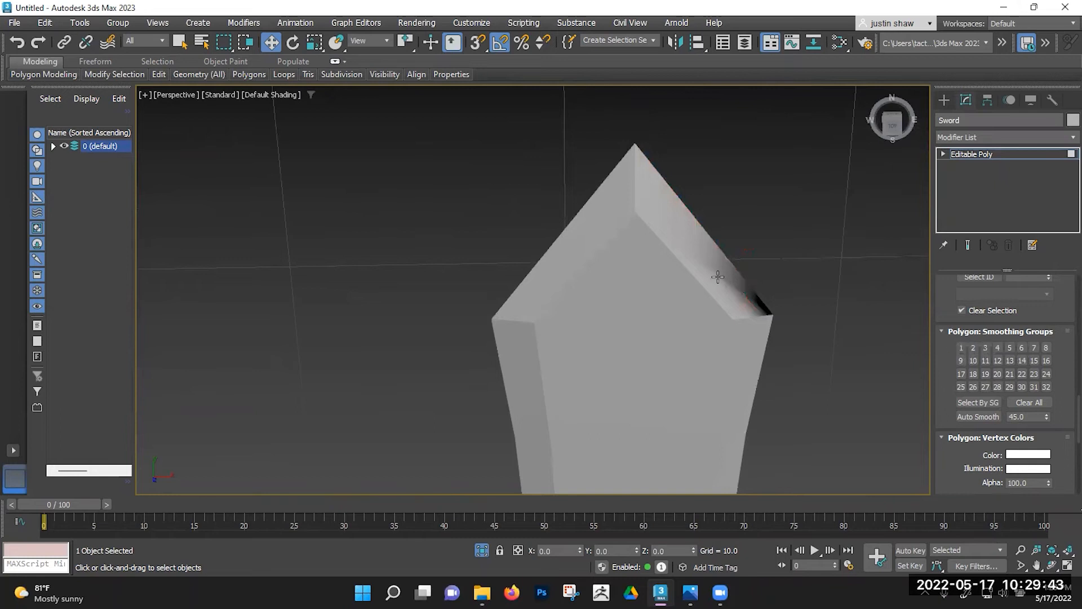
# Step: Reselect the right-hand tip bevel polygon and toggle its smoothing group 3 assignment
pyautogui.click(718, 276)
pyautogui.click(982, 348)
pyautogui.click(830, 363)
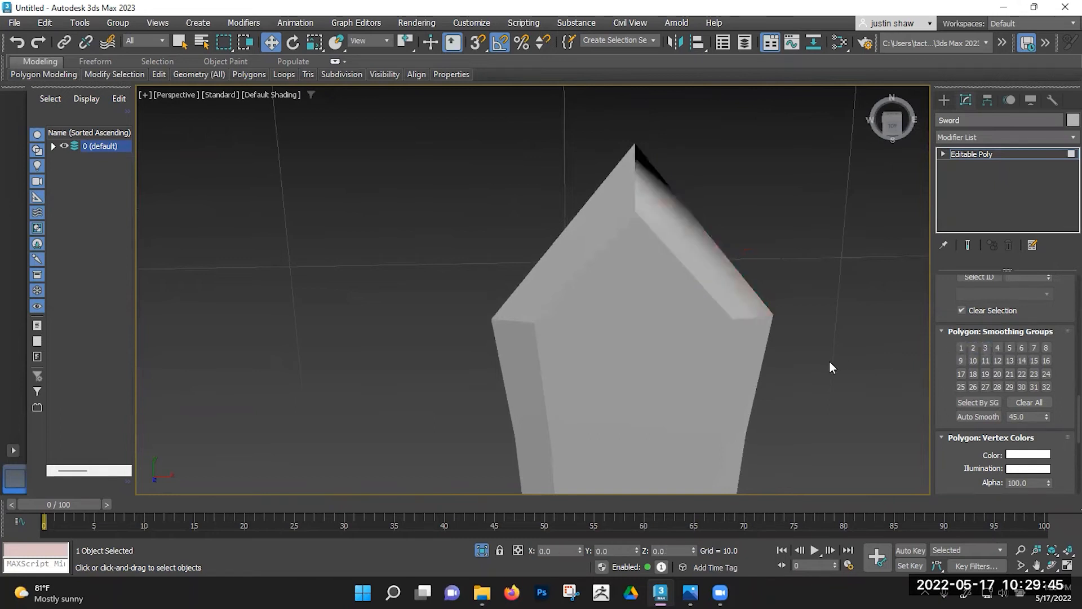
# Step: Try smoothing group 1 on the right-hand bevel polygon of the blade's tip
pyautogui.hotkey('ctrl', 'z')
pyautogui.click(961, 347)
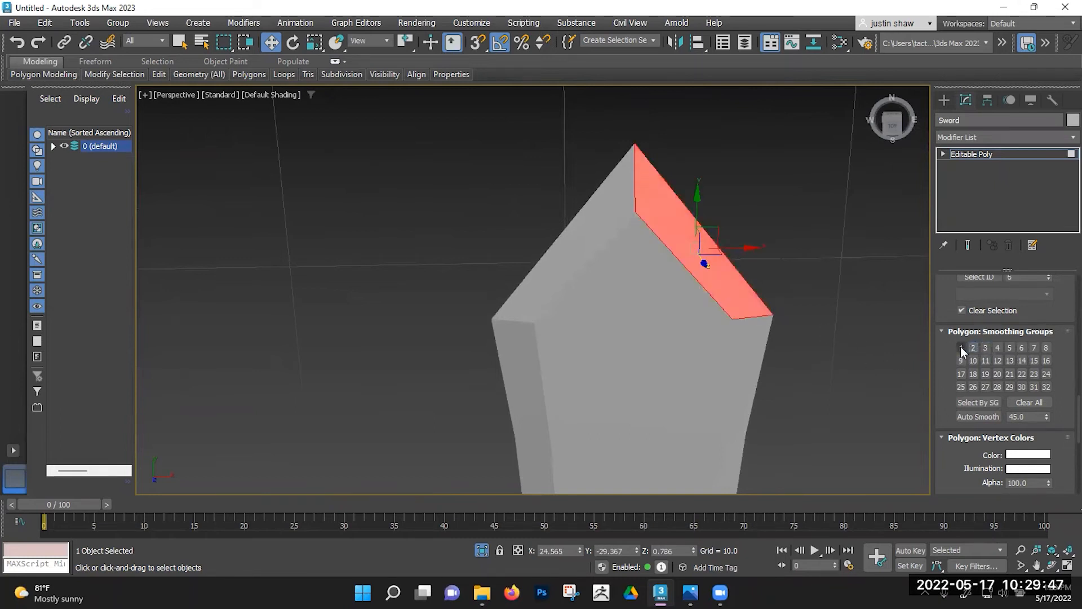
pyautogui.click(855, 373)
pyautogui.hotkey('ctrl', 'z')
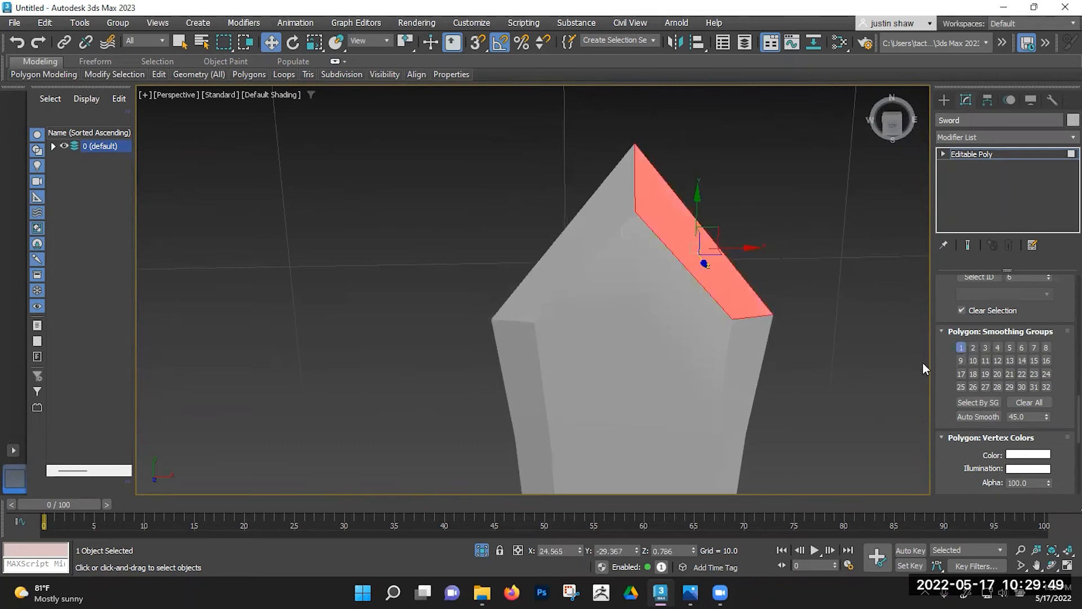
# Step: Replace smoothing group 1 with smoothing group 8 on the right-hand bevel polygon of the blade's tip
pyautogui.click(960, 348)
pyautogui.click(1048, 348)
pyautogui.click(845, 372)
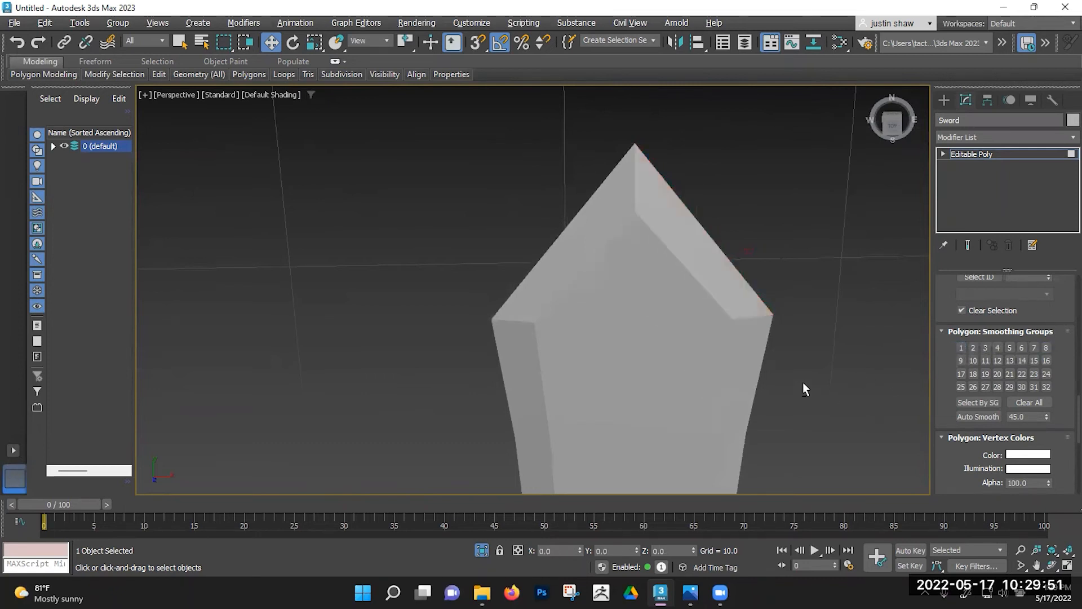
# Step: Select the bevel polygon on the opposite side of the blade's tip and remove it from smoothing group 2
pyautogui.keyDown('alt'); pyautogui.moveTo(801, 380); pyautogui.dragTo(764, 330, button='middle'); pyautogui.keyUp('alt')
pyautogui.scroll(-4, 765, 356)
pyautogui.moveTo(730, 409); pyautogui.dragTo(677, 193, button='middle')
pyautogui.keyDown('alt'); pyautogui.moveTo(725, 274); pyautogui.dragTo(629, 250, button='middle'); pyautogui.keyUp('alt')
pyautogui.scroll(5, 735, 275)
pyautogui.click(747, 277)
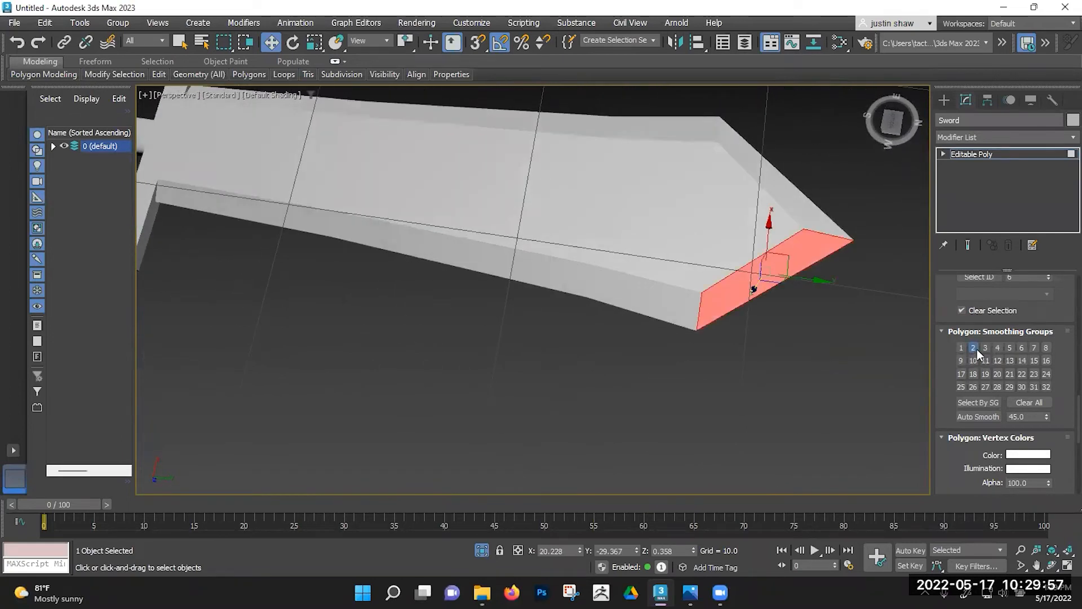
pyautogui.click(974, 347)
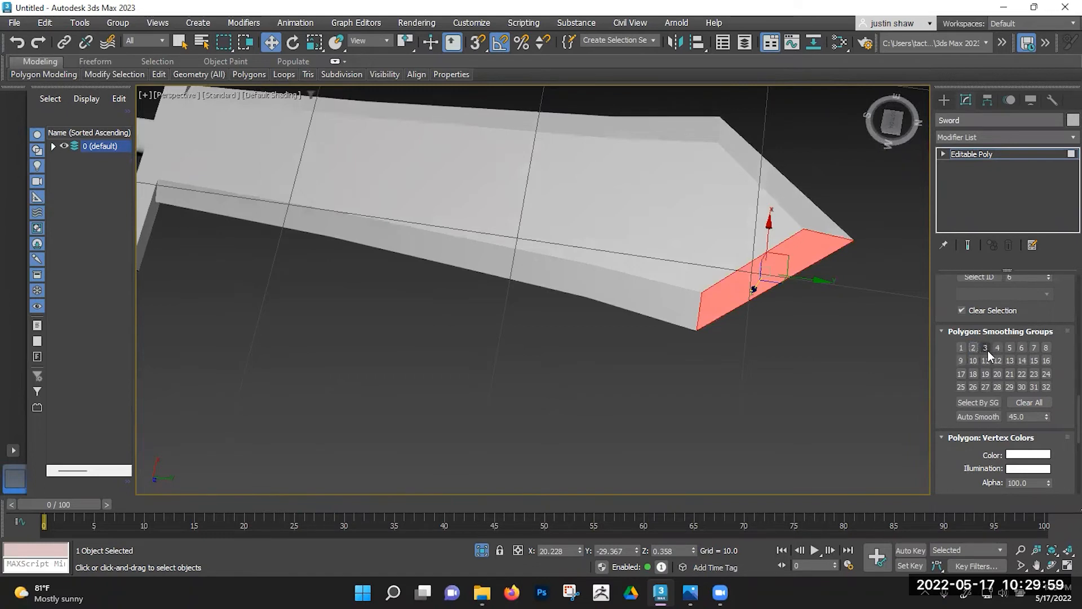
pyautogui.click(760, 346)
# Step: Check the whole sword's shading from several angles and turn on the edged faces display
pyautogui.keyDown('alt'); pyautogui.moveTo(759, 346); pyautogui.dragTo(775, 340, button='middle'); pyautogui.keyUp('alt')
pyautogui.press('g')
pyautogui.keyDown('alt'); pyautogui.moveTo(692, 330); pyautogui.dragTo(540, 323, button='middle'); pyautogui.keyUp('alt')
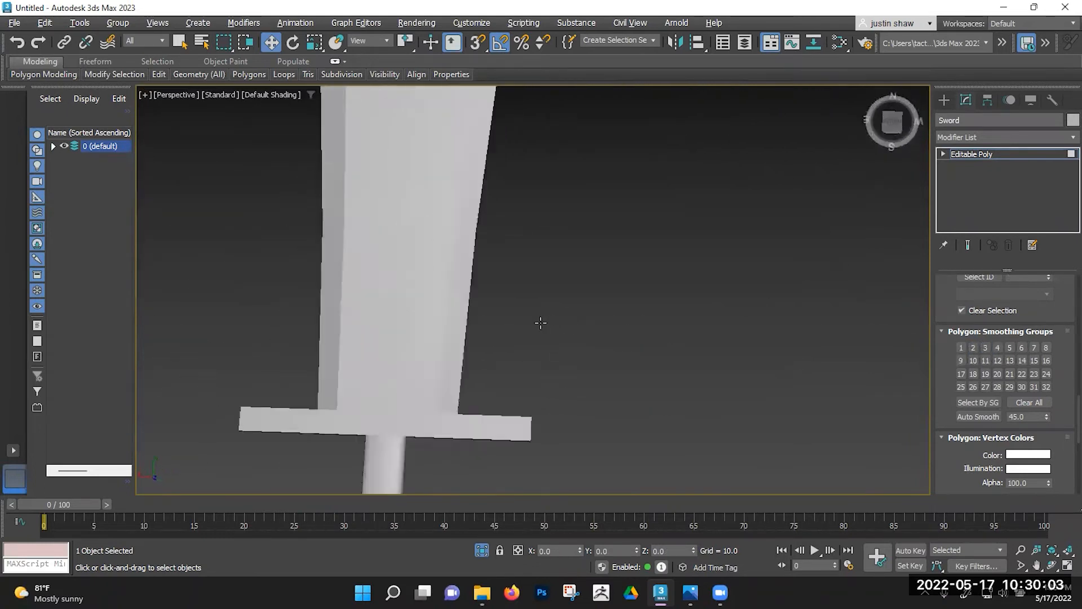
pyautogui.scroll(-5, 541, 338)
pyautogui.keyDown('alt'); pyautogui.moveTo(543, 387); pyautogui.dragTo(652, 305, button='middle'); pyautogui.keyUp('alt')
pyautogui.press('F4')
pyautogui.press('g')
pyautogui.keyDown('alt'); pyautogui.moveTo(701, 265); pyautogui.dragTo(664, 252, button='middle'); pyautogui.keyUp('alt')
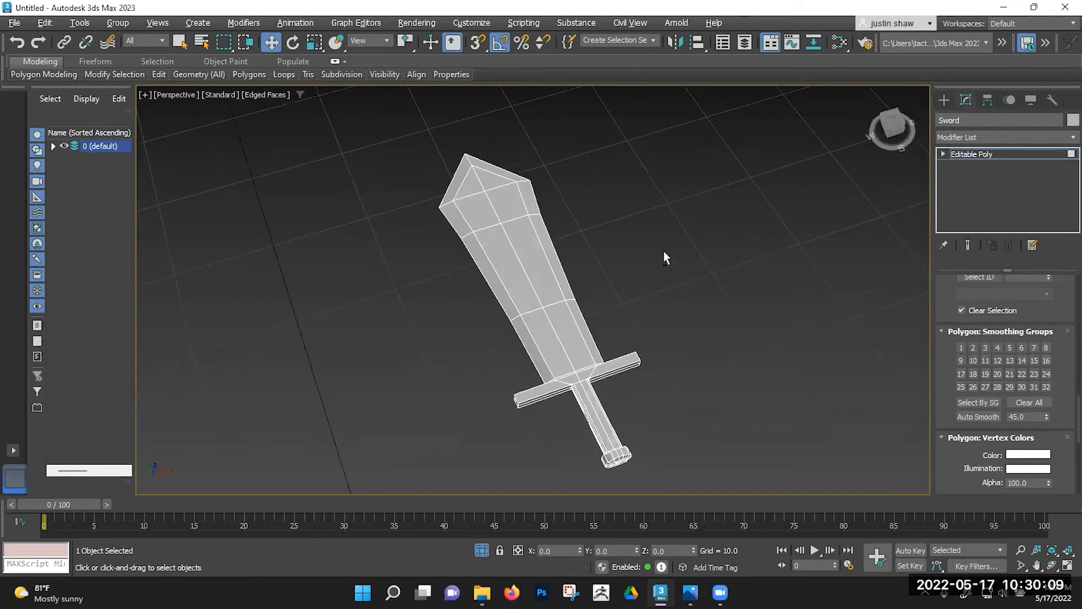
pyautogui.scroll(-3, 662, 257)
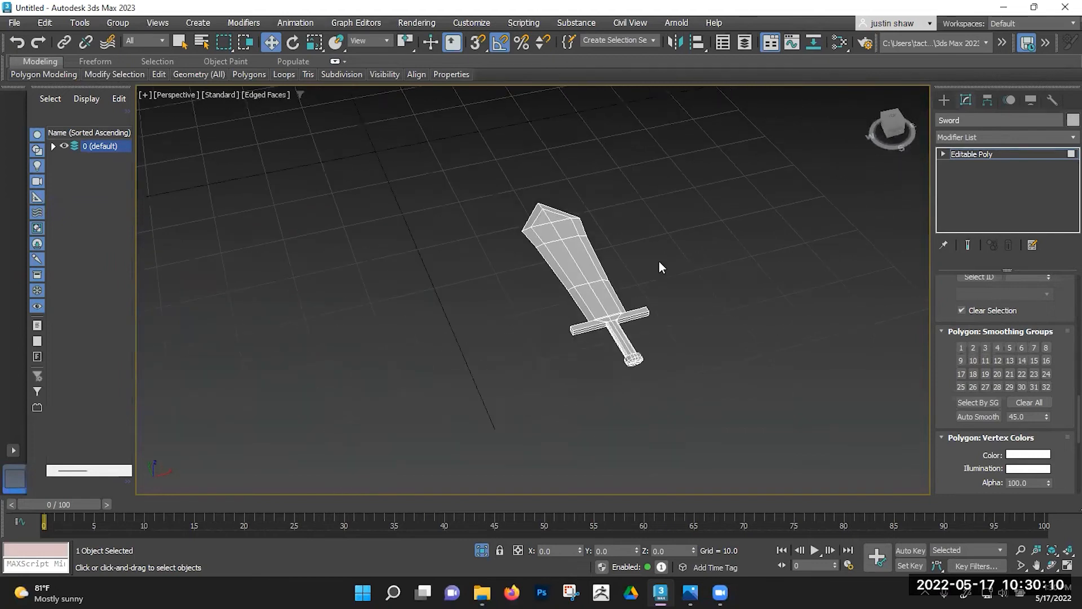
# Step: End the sword's isolation and select the spare blade copy beside it
pyautogui.click(481, 552)
pyautogui.keyDown('alt'); pyautogui.moveTo(567, 356); pyautogui.dragTo(447, 322, button='middle'); pyautogui.keyUp('alt')
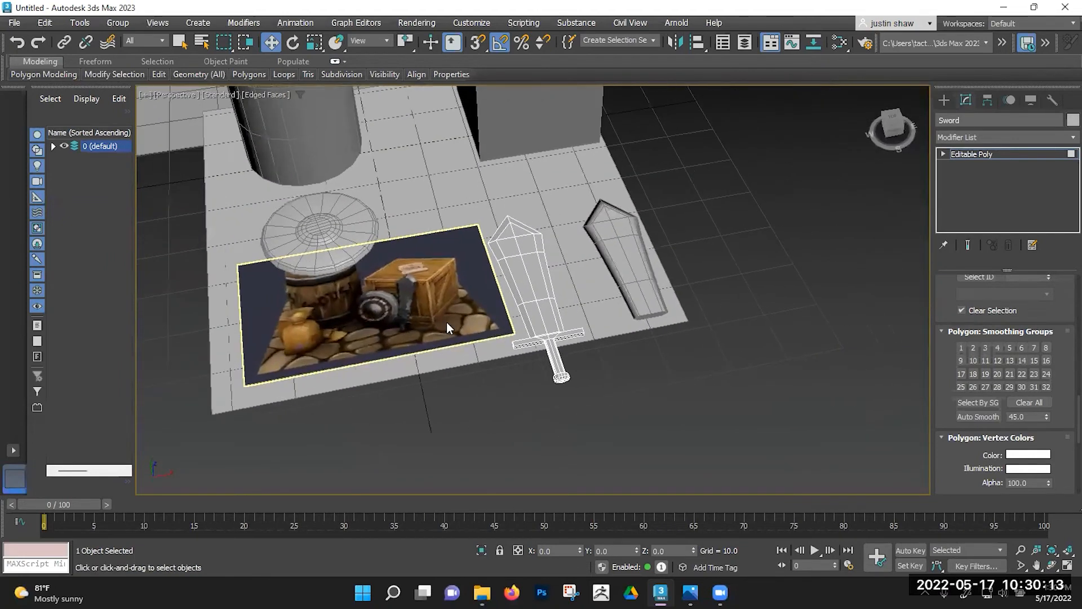
pyautogui.click(632, 304)
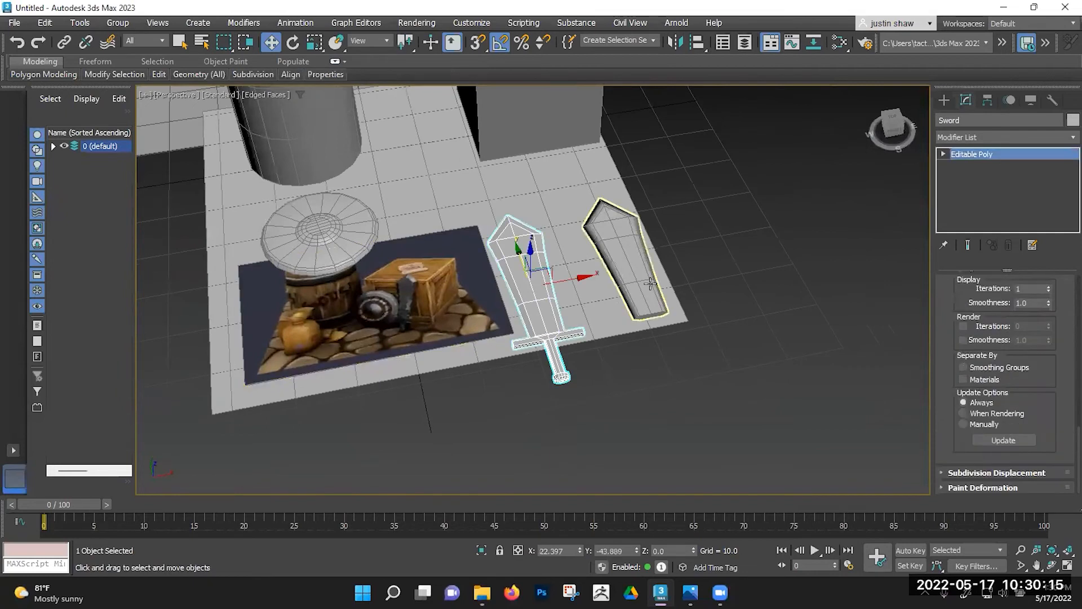
pyautogui.scroll(4, 648, 310)
pyautogui.moveTo(176, 319); pyautogui.dragTo(213, 322, button='middle')
pyautogui.scroll(3, 581, 343)
pyautogui.moveTo(583, 348); pyautogui.dragTo(483, 381, button='middle')
# Step: Create a crossguard box about 12.2 wide, 1.3 long and 1.2 high across the base of the spare blade
pyautogui.click(944, 100)
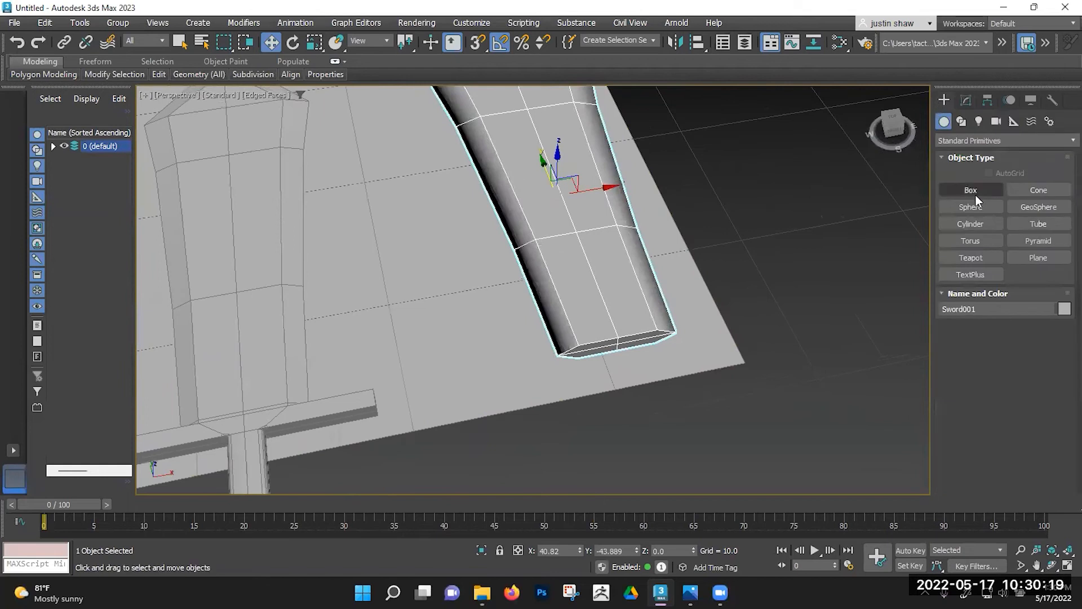
pyautogui.click(972, 191)
pyautogui.moveTo(505, 370); pyautogui.dragTo(737, 349)
pyautogui.click(739, 324)
pyautogui.keyDown('alt'); pyautogui.moveTo(684, 389); pyautogui.dragTo(711, 338, button='middle'); pyautogui.keyUp('alt')
pyautogui.scroll(-1, 711, 338)
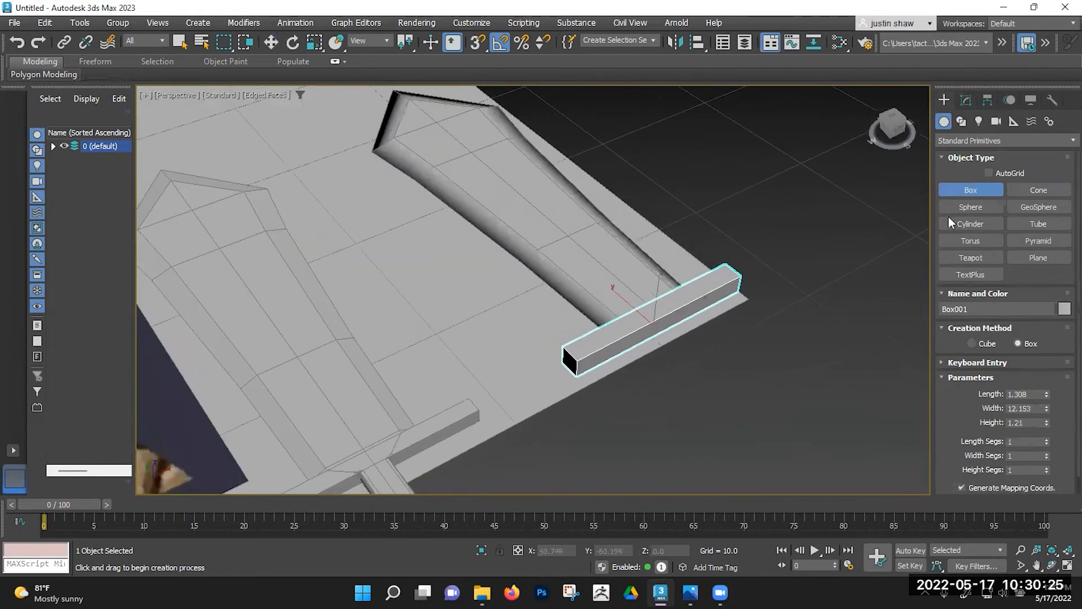
# Step: Create a handle cylinder with 18 sides, using AutoGrid to build it outward from the middle of the crossguard box's outer face
pyautogui.click(958, 225)
pyautogui.scroll(3, 786, 338)
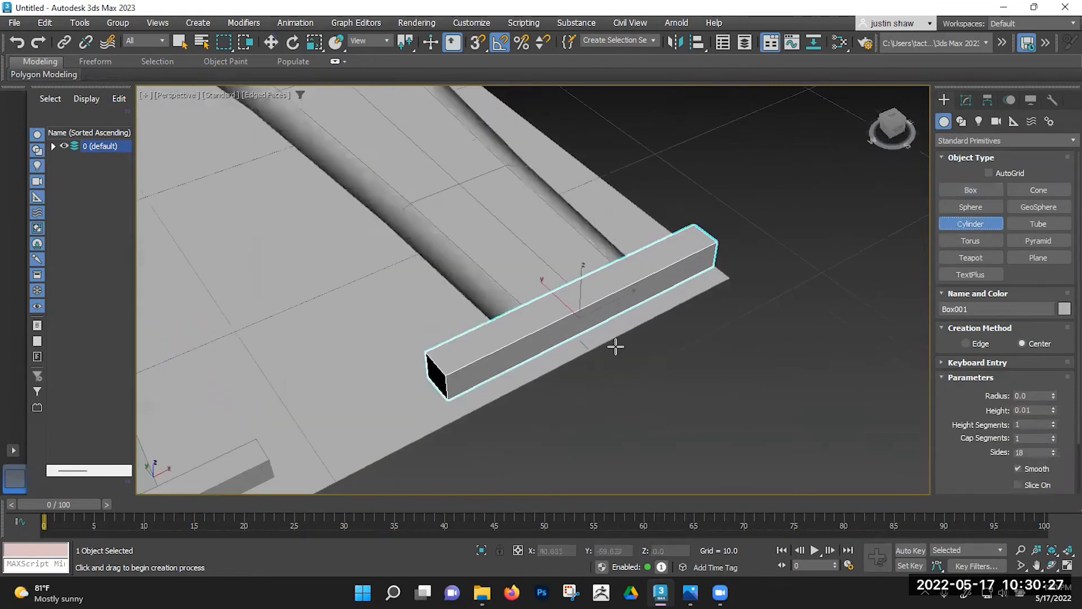
pyautogui.moveTo(599, 343); pyautogui.dragTo(637, 339)
pyautogui.rightClick(857, 215)
pyautogui.moveTo(593, 314); pyautogui.dragTo(620, 323)
pyautogui.click(811, 386)
# Step: Try AutoGrid cylinders on the blade's rounded side and nearby surfaces, and undo them
pyautogui.moveTo(456, 268); pyautogui.dragTo(463, 254)
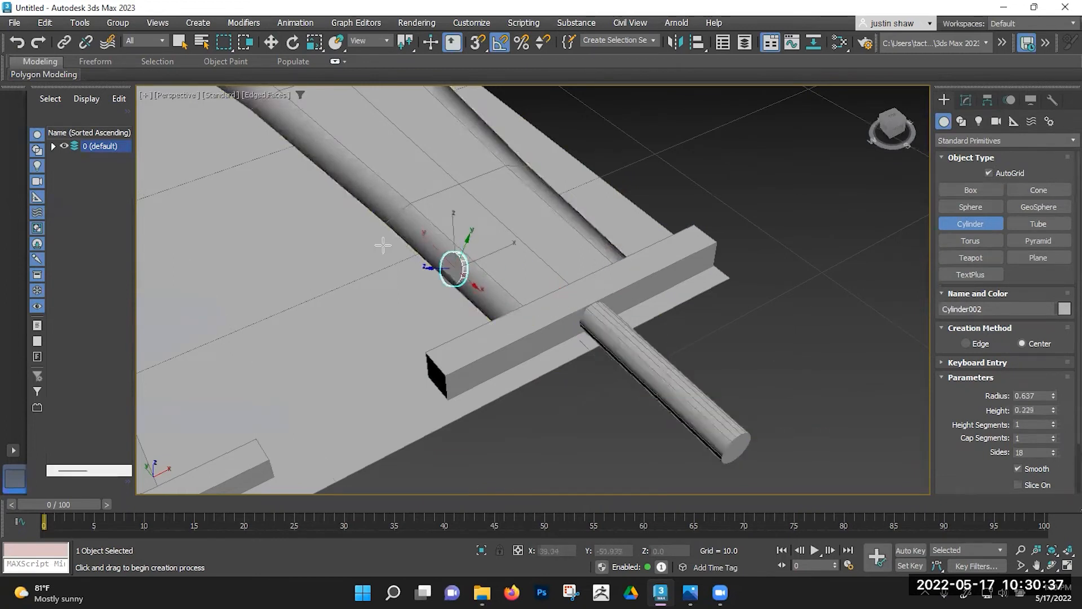
pyautogui.click(398, 237)
pyautogui.moveTo(398, 262); pyautogui.dragTo(403, 265)
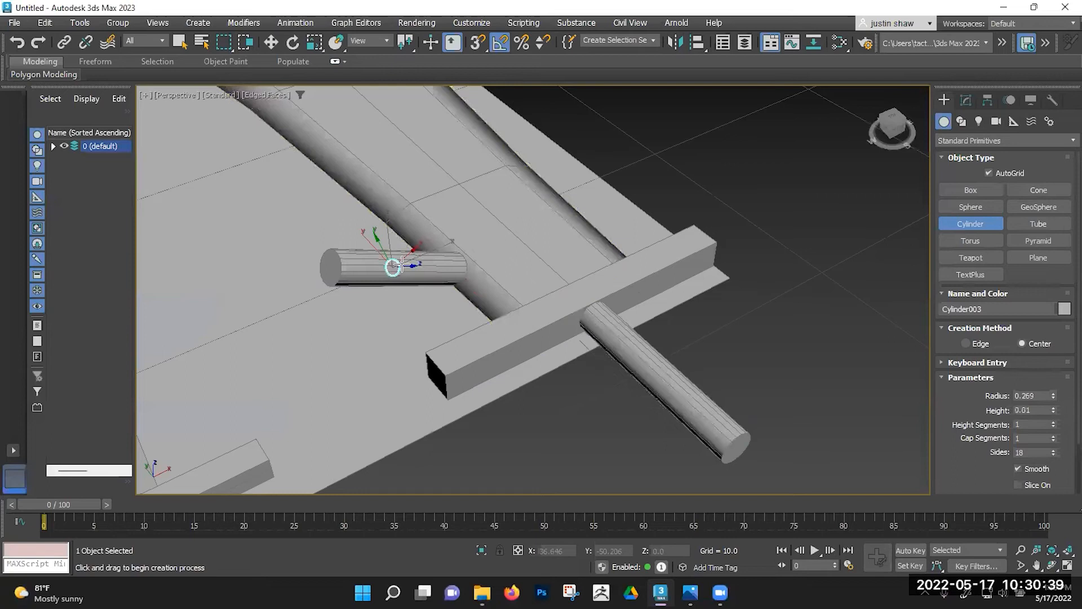
pyautogui.click(519, 270)
pyautogui.hotkey('ctrl', 'z')
pyautogui.hotkey('ctrl', 'z')
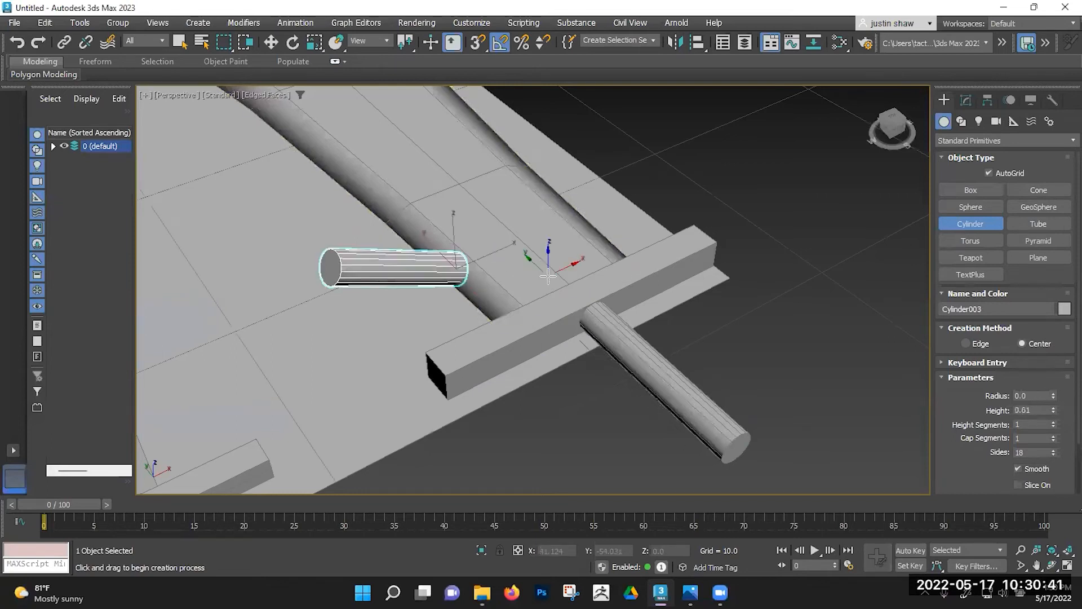
# Step: Select the handle cylinder on the crossguard and convert it to an editable poly
pyautogui.moveTo(723, 341); pyautogui.dragTo(674, 321, button='middle')
pyautogui.press('w')
pyautogui.scroll(3, 718, 314)
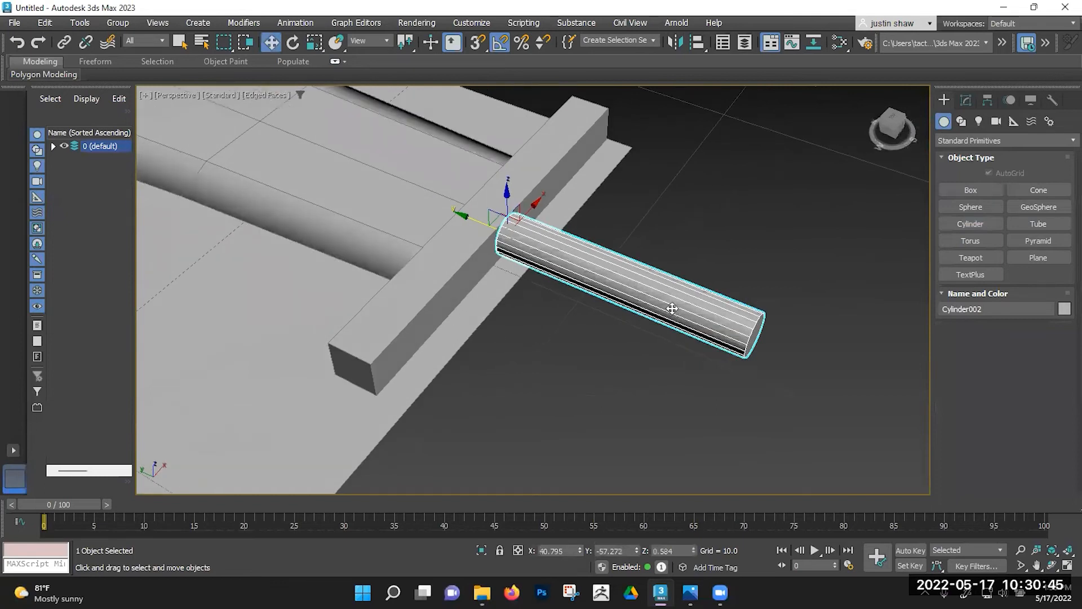
pyautogui.rightClick(672, 309)
pyautogui.moveTo(746, 479)
pyautogui.click(829, 490)
pyautogui.keyDown('alt'); pyautogui.moveTo(704, 349); pyautogui.dragTo(667, 350, button='middle'); pyautogui.keyUp('alt')
pyautogui.keyDown('alt'); pyautogui.moveTo(667, 265); pyautogui.dragTo(607, 323, button='middle'); pyautogui.keyUp('alt')
# Step: Cut one horizontal edge and six vertical edges across the handle's end cap, connecting its opposite vertices
pyautogui.press('1')
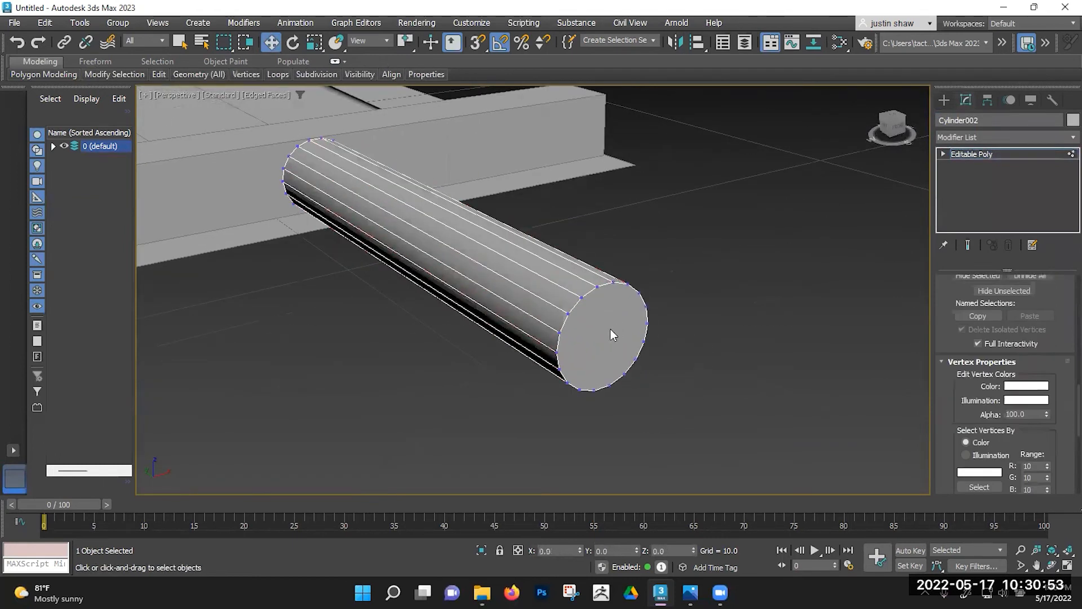
pyautogui.keyDown('alt'); pyautogui.moveTo(611, 329); pyautogui.dragTo(444, 364, button='middle'); pyautogui.keyUp('alt')
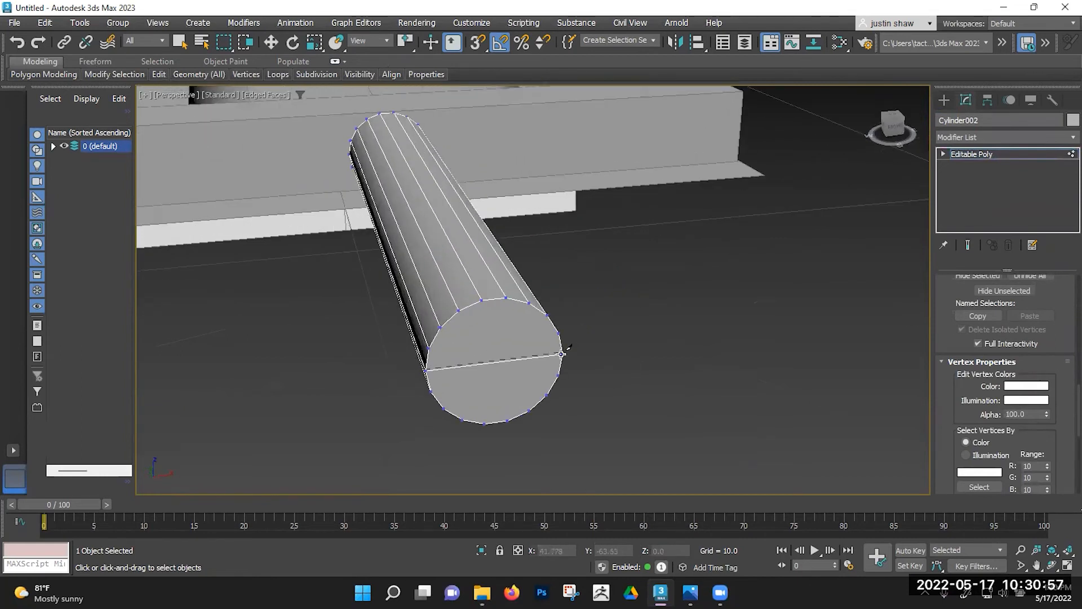
pyautogui.click(485, 422)
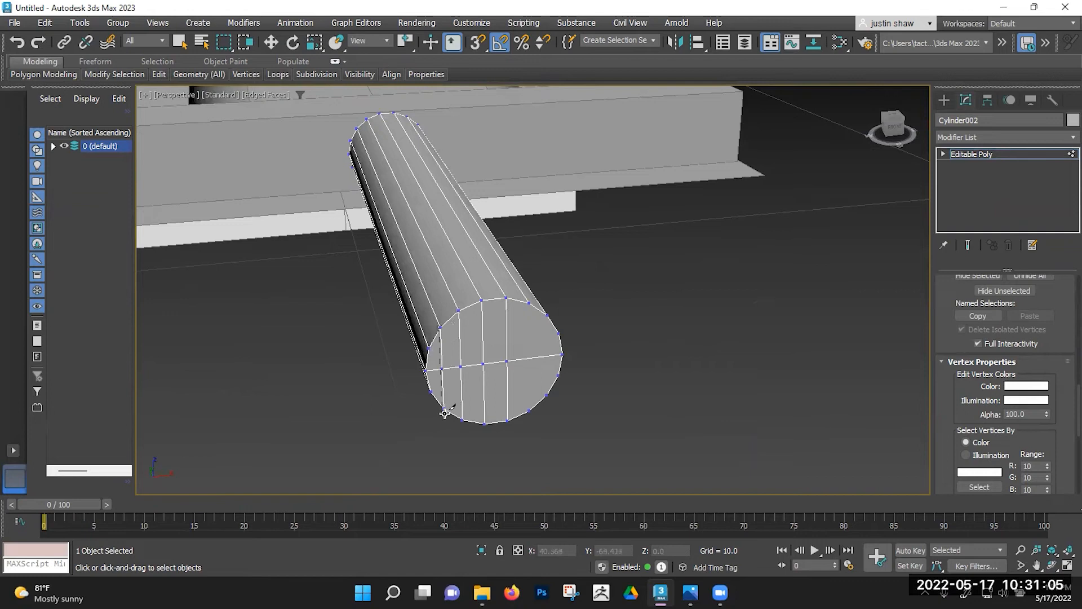
pyautogui.click(529, 303)
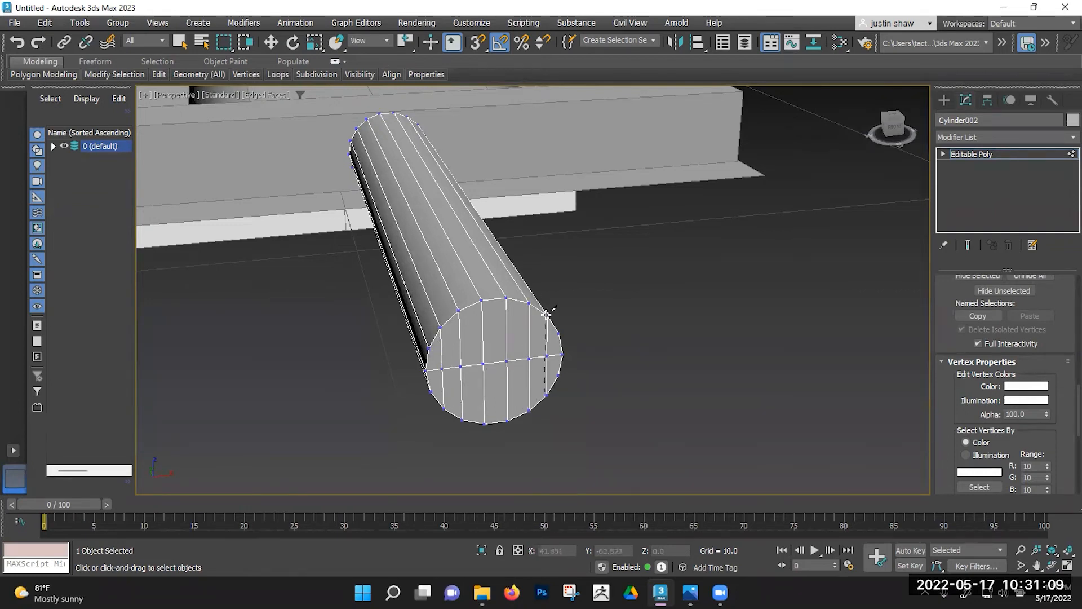
pyautogui.press('w')
# Step: Enable By Angle polygon selection, set the angle to 20, and select the polygons of the handle's end cap
pyautogui.press('4')
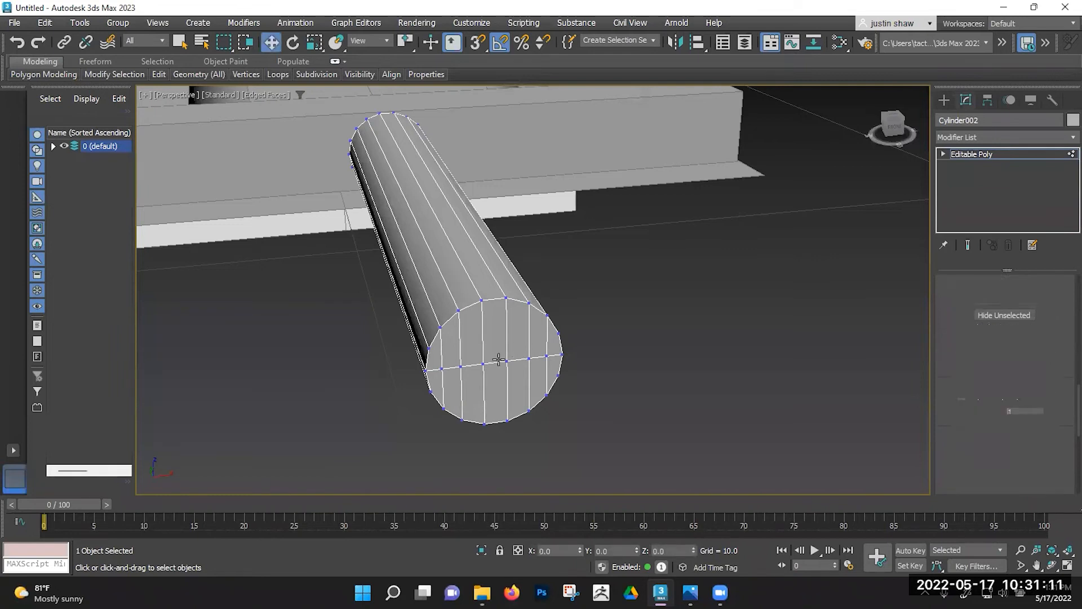
pyautogui.click(494, 359)
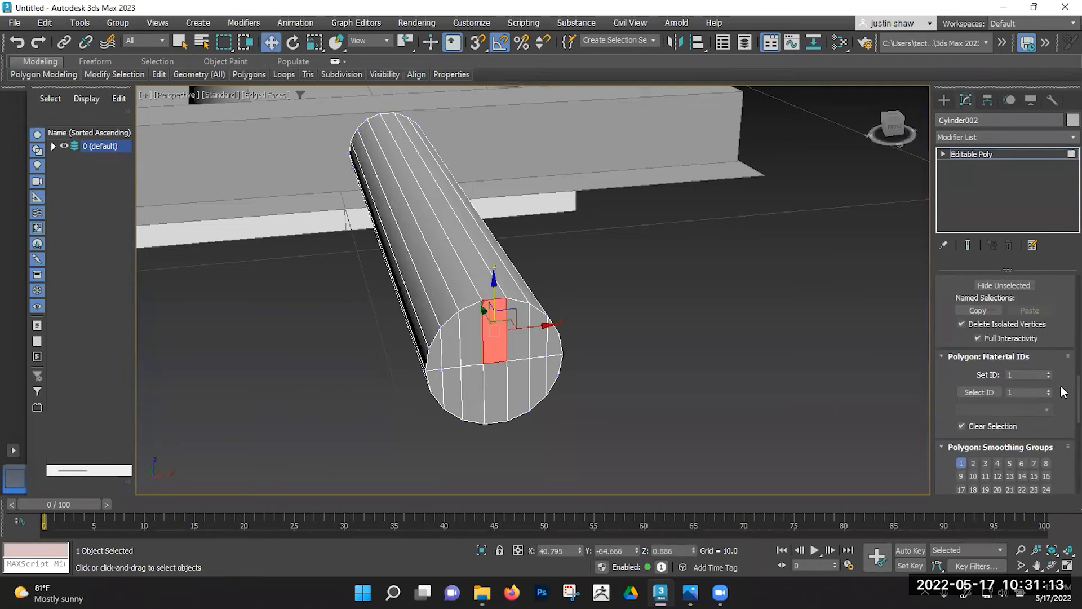
pyautogui.scroll(10, 1063, 392)
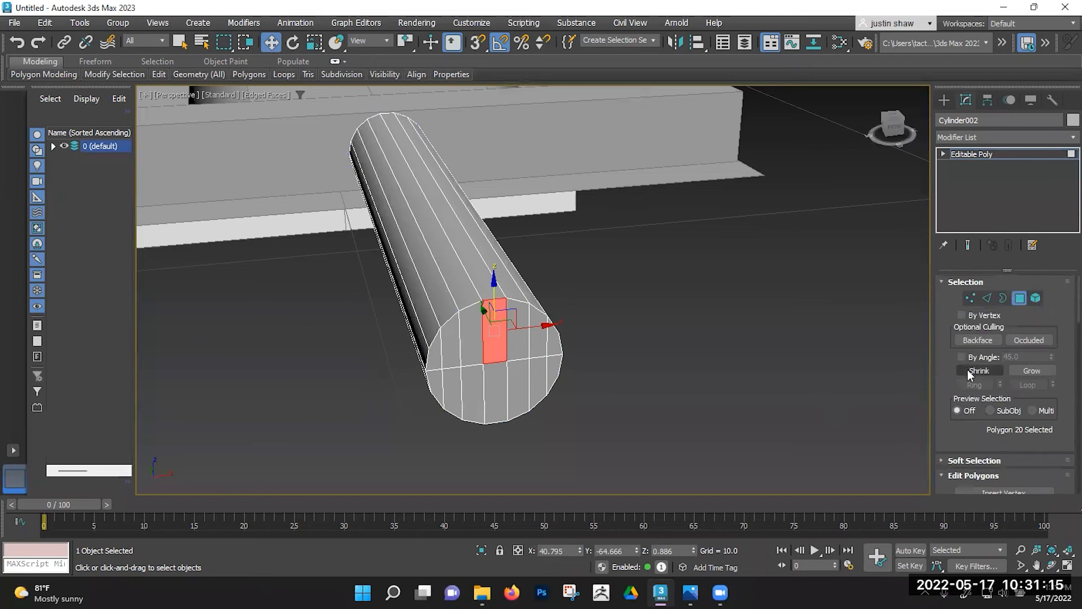
pyautogui.click(965, 357)
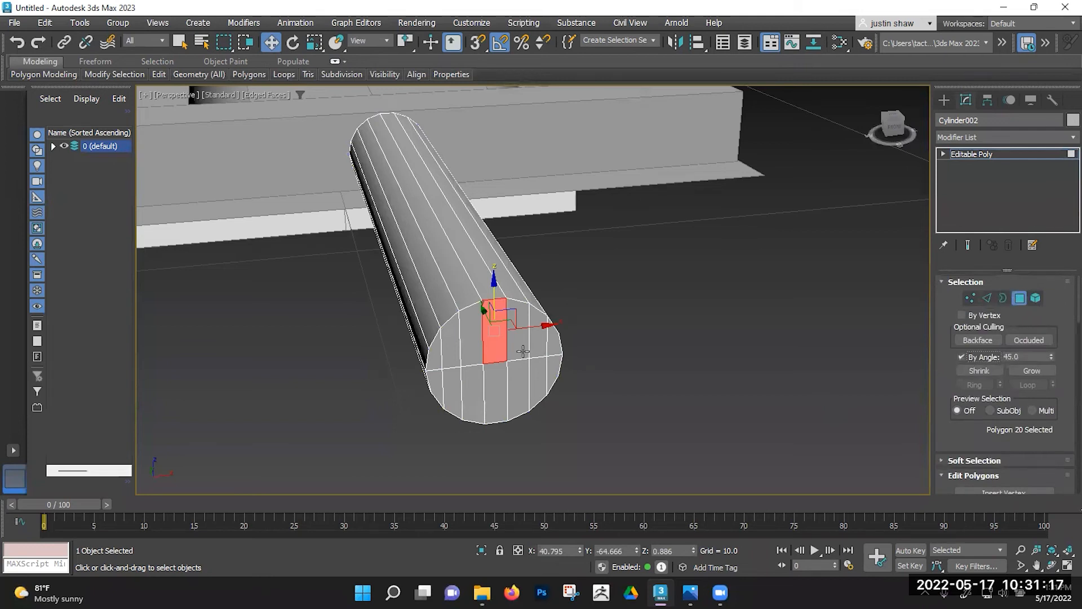
pyautogui.click(516, 354)
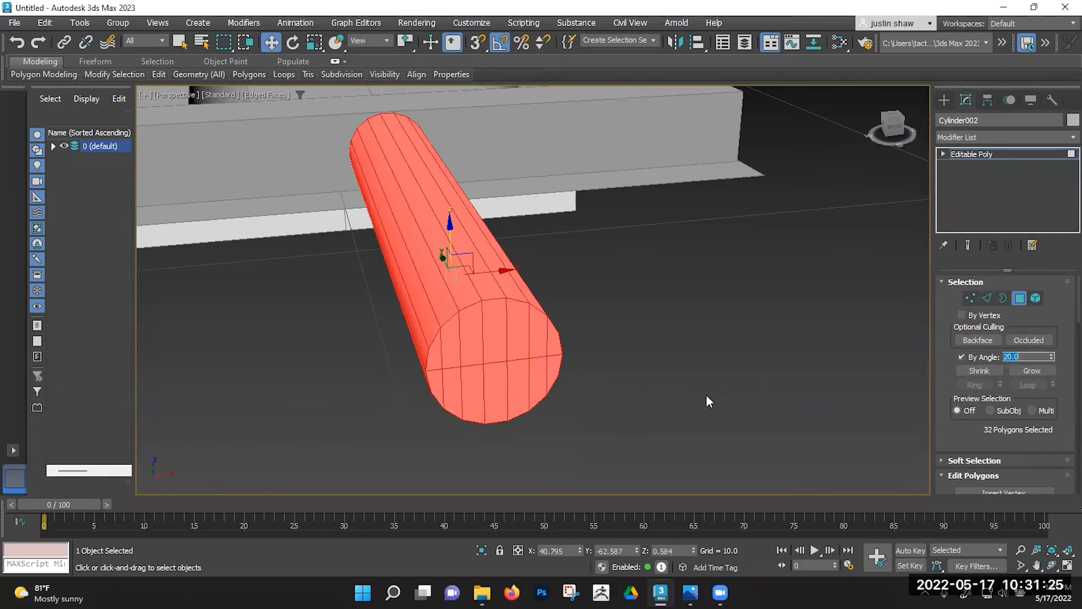
pyautogui.click(496, 355)
# Step: Try moving and scaling the selected end of the handle, and reselect the end cap's polygons
pyautogui.keyDown('alt'); pyautogui.moveTo(496, 355); pyautogui.dragTo(505, 327, button='middle'); pyautogui.keyUp('alt')
pyautogui.moveTo(447, 332); pyautogui.dragTo(461, 333)
pyautogui.press('r')
pyautogui.keyDown('alt'); pyautogui.moveTo(504, 339); pyautogui.dragTo(498, 333, button='middle'); pyautogui.keyUp('alt')
pyautogui.hotkey('ctrl', 'a')
pyautogui.moveTo(500, 332); pyautogui.dragTo(501, 336)
pyautogui.click(529, 342)
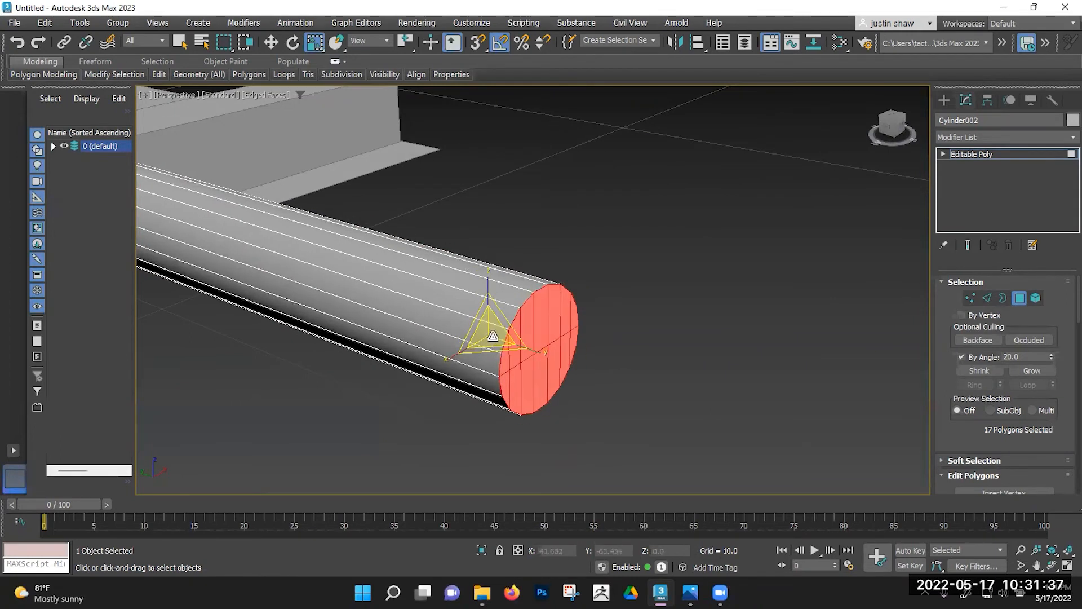
# Step: Extrude the selected cap outward, scale it up, and pull it back toward the handle to form a short flare
pyautogui.press('w')
pyautogui.moveTo(456, 326); pyautogui.dragTo(469, 330)
pyautogui.press('e')
pyautogui.press('r')
pyautogui.moveTo(510, 340); pyautogui.dragTo(556, 345)
pyautogui.keyDown('alt'); pyautogui.moveTo(556, 345); pyautogui.dragTo(491, 333, button='middle'); pyautogui.keyUp('alt')
pyautogui.press('w')
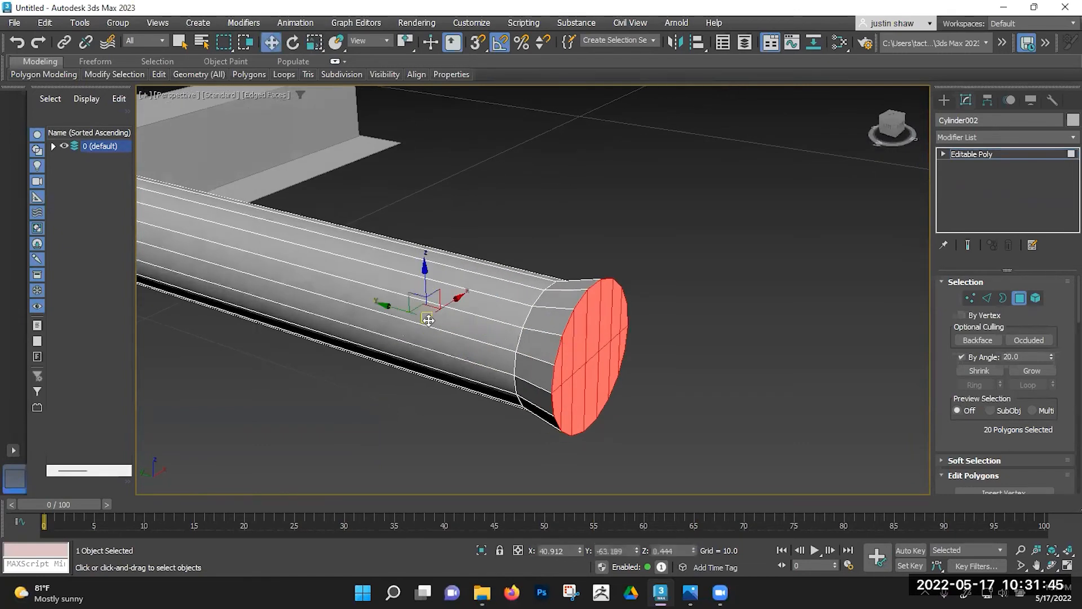
pyautogui.moveTo(396, 308); pyautogui.dragTo(372, 305)
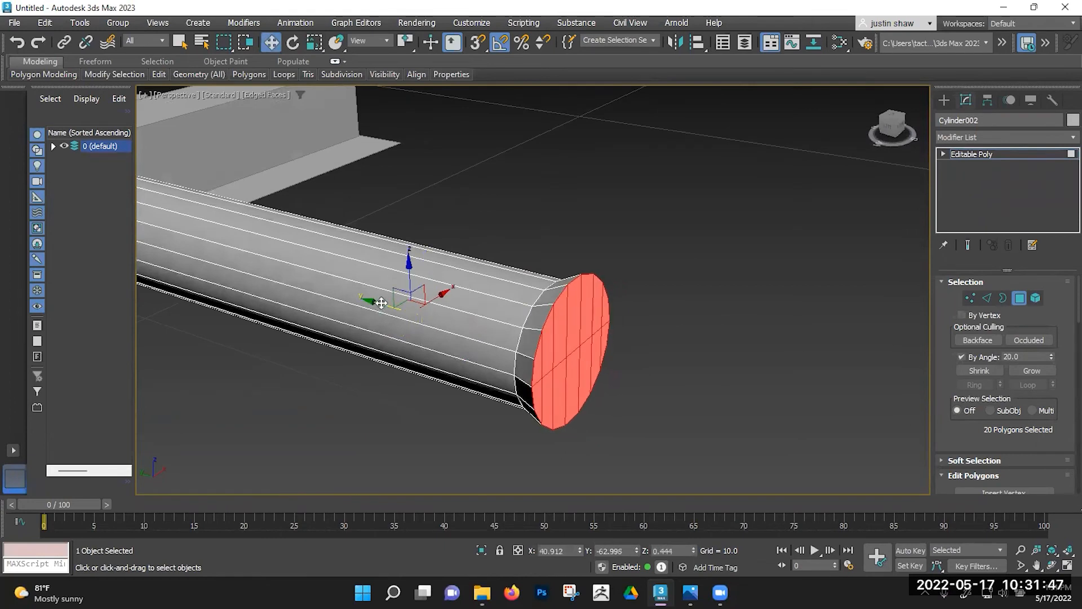
# Step: Isolate the handle cylinder and examine the geometry at both of its ends
pyautogui.scroll(-3, 322, 310)
pyautogui.keyDown('alt'); pyautogui.moveTo(323, 309); pyautogui.dragTo(563, 382, button='middle'); pyautogui.keyUp('alt')
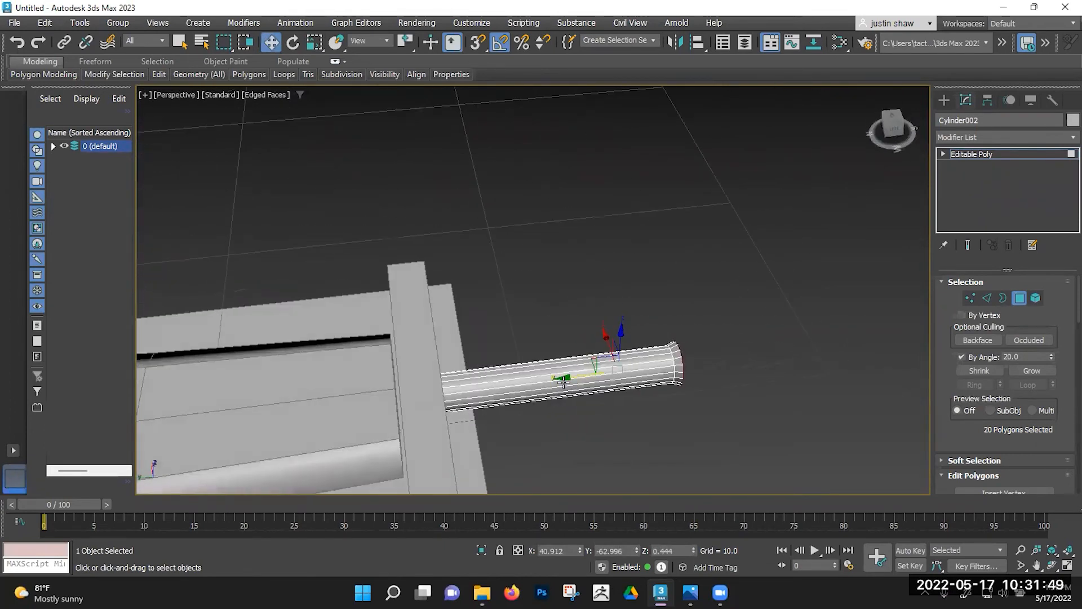
pyautogui.hotkey('alt', 'q')
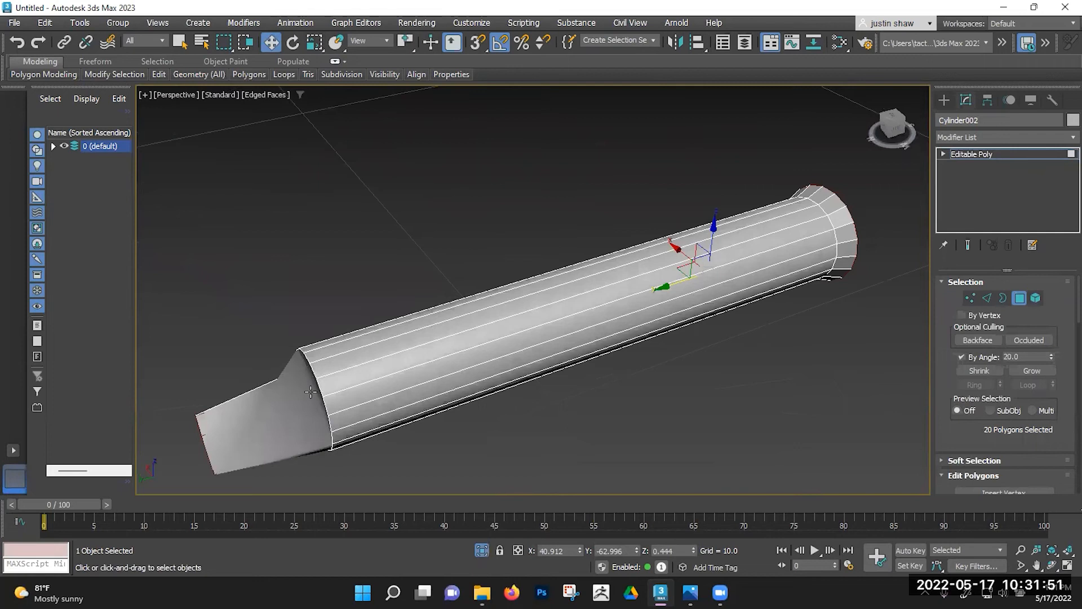
pyautogui.hotkey('alt', 'q')
pyautogui.keyDown('alt'); pyautogui.moveTo(661, 376); pyautogui.dragTo(612, 375, button='middle'); pyautogui.keyUp('alt')
pyautogui.hotkey('alt', 'q')
pyautogui.keyDown('alt'); pyautogui.moveTo(467, 345); pyautogui.dragTo(651, 395, button='middle'); pyautogui.keyUp('alt')
# Step: Undo the handle's flare, turn off By Angle selection, and select only the end cap's polygons
pyautogui.keyDown('alt'); pyautogui.moveTo(688, 409); pyautogui.dragTo(742, 329); pyautogui.keyUp('alt')
pyautogui.keyDown('alt'); pyautogui.moveTo(688, 397); pyautogui.dragTo(949, 355, button='middle'); pyautogui.keyUp('alt')
pyautogui.scroll(4, 695, 349)
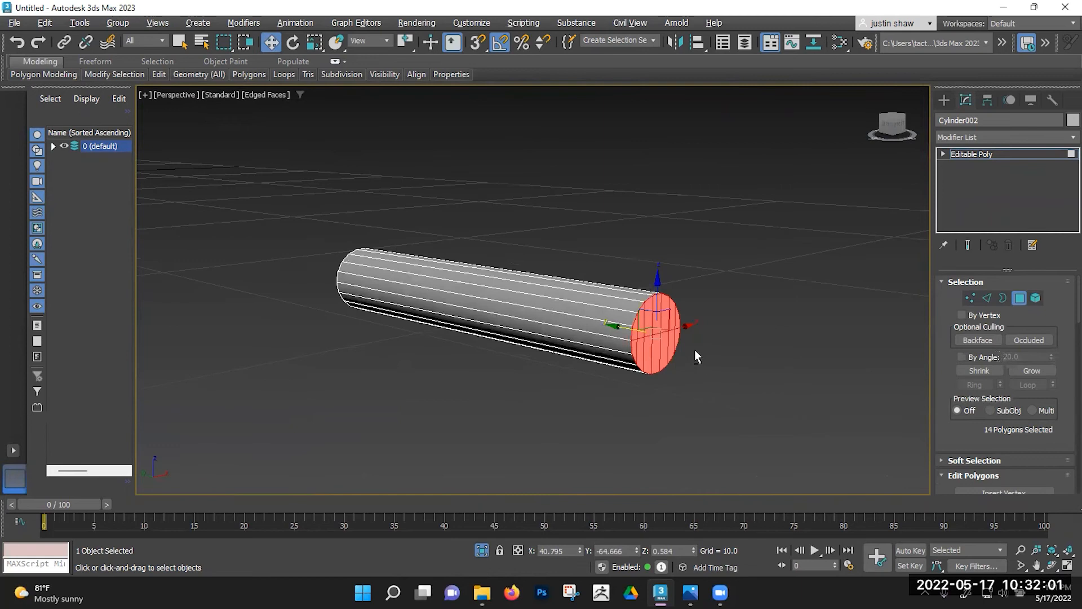
# Step: Extrude the handle's end cap outward in two successively larger rings to form the widening part of the pommel
pyautogui.keyDown('alt'); pyautogui.moveTo(706, 360); pyautogui.dragTo(512, 317, button='middle'); pyautogui.keyUp('alt')
pyautogui.press('r')
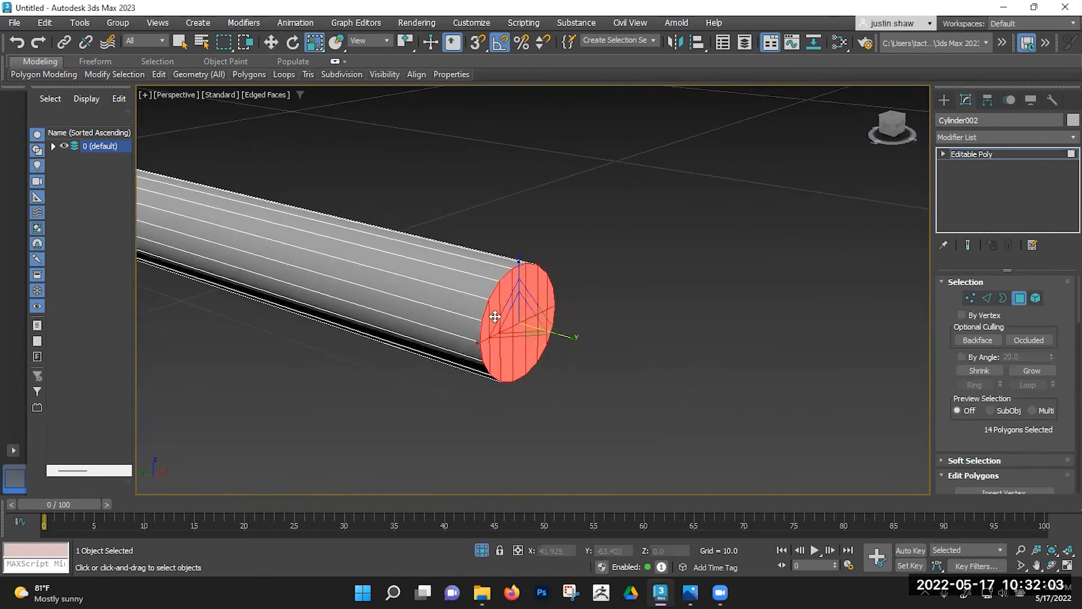
pyautogui.moveTo(519, 322)
pyautogui.mouseDown()
pyautogui.moveTo(532, 308)
pyautogui.moveTo(502, 318)
pyautogui.mouseUp()
pyautogui.press('w')
pyautogui.keyDown('alt'); pyautogui.moveTo(502, 319); pyautogui.dragTo(480, 358, button='middle'); pyautogui.keyUp('alt')
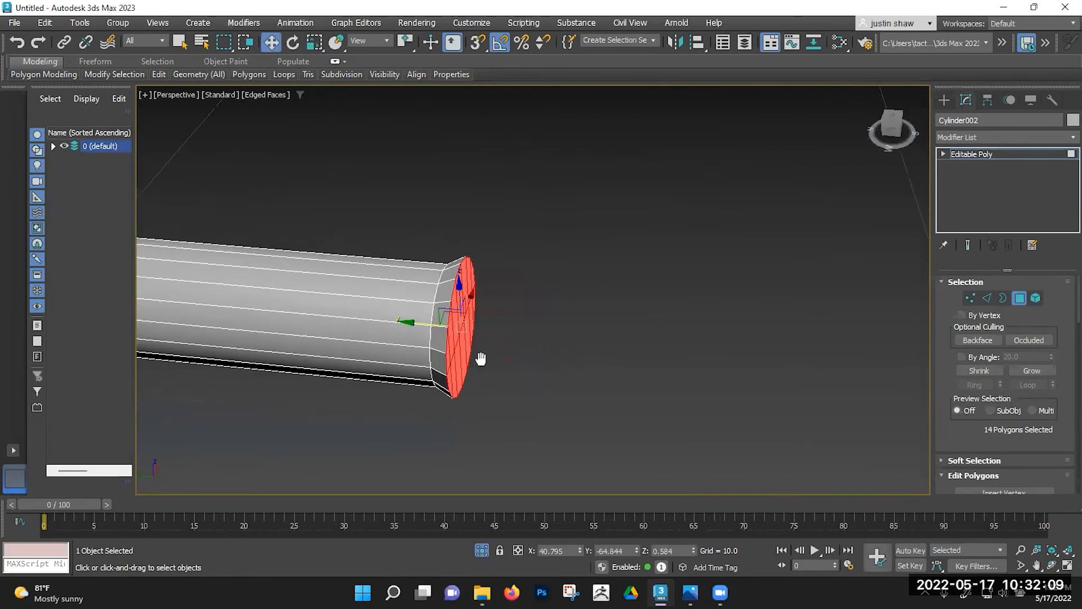
pyautogui.press('r')
pyautogui.moveTo(479, 325); pyautogui.dragTo(484, 317)
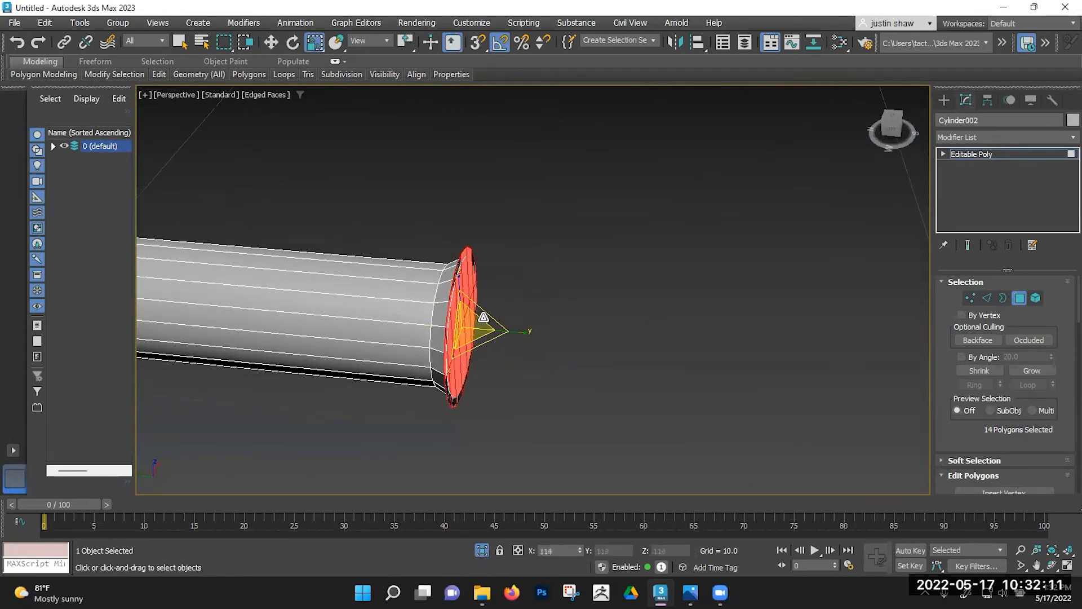
pyautogui.press('w')
pyautogui.moveTo(420, 325); pyautogui.dragTo(470, 326)
# Step: Extrude the cap once more with a smaller scale and pull it outward to close off the rounded pommel
pyautogui.keyDown('alt'); pyautogui.moveTo(540, 354); pyautogui.dragTo(518, 356, button='middle'); pyautogui.keyUp('alt')
pyautogui.press('r')
pyautogui.keyDown('shift'); pyautogui.moveTo(530, 336); pyautogui.dragTo(541, 350); pyautogui.keyUp('shift')
pyautogui.press('w')
pyautogui.moveTo(488, 326); pyautogui.dragTo(512, 328)
pyautogui.keyDown('alt'); pyautogui.moveTo(545, 367); pyautogui.dragTo(507, 377, button='middle'); pyautogui.keyUp('alt')
pyautogui.scroll(-4, 507, 377)
pyautogui.keyDown('alt'); pyautogui.moveTo(538, 320); pyautogui.dragTo(548, 360, button='middle'); pyautogui.keyUp('alt')
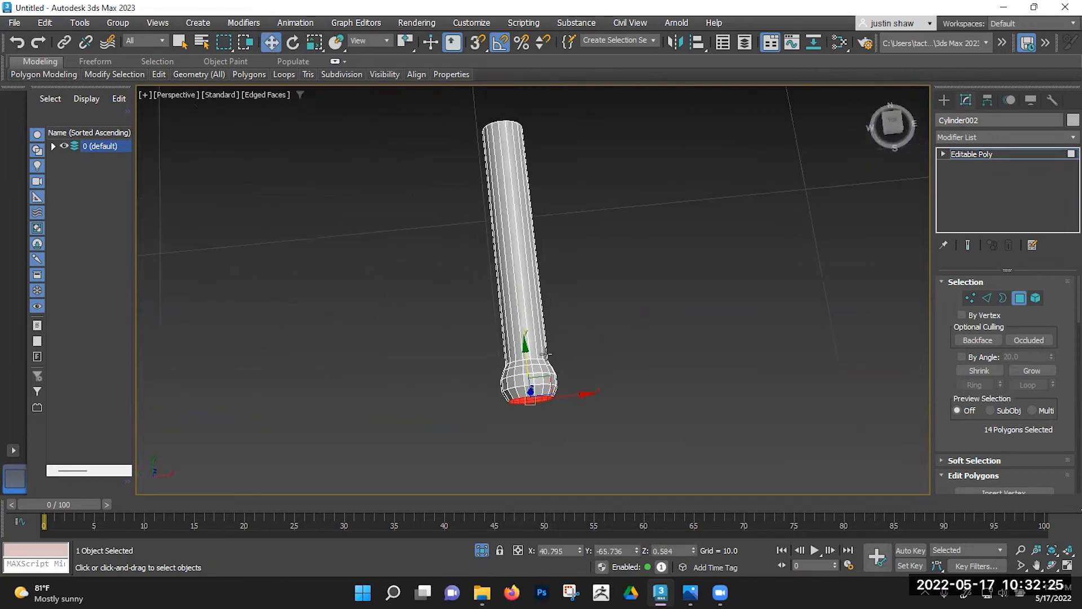
# Step: Hide the edge display, select the pommel's polygons except the end cap, and assign them to smoothing group 4
pyautogui.press('F4')
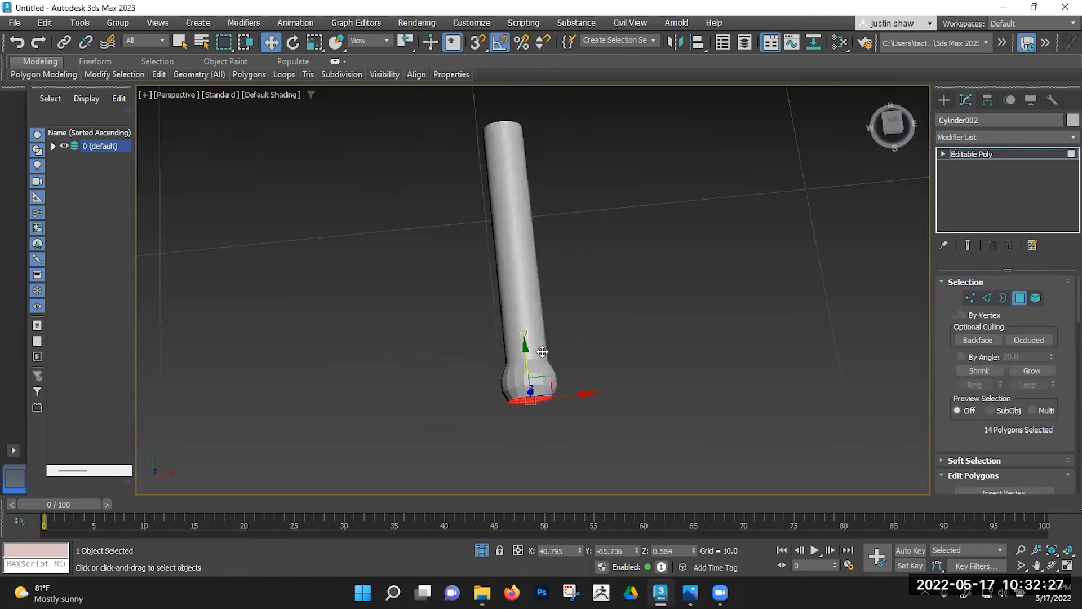
pyautogui.scroll(3, 542, 346)
pyautogui.keyDown('alt'); pyautogui.moveTo(542, 346); pyautogui.dragTo(541, 360, button='middle'); pyautogui.keyUp('alt')
pyautogui.scroll(4, 533, 395)
pyautogui.keyDown('alt'); pyautogui.moveTo(529, 396); pyautogui.dragTo(531, 355, button='middle'); pyautogui.keyUp('alt')
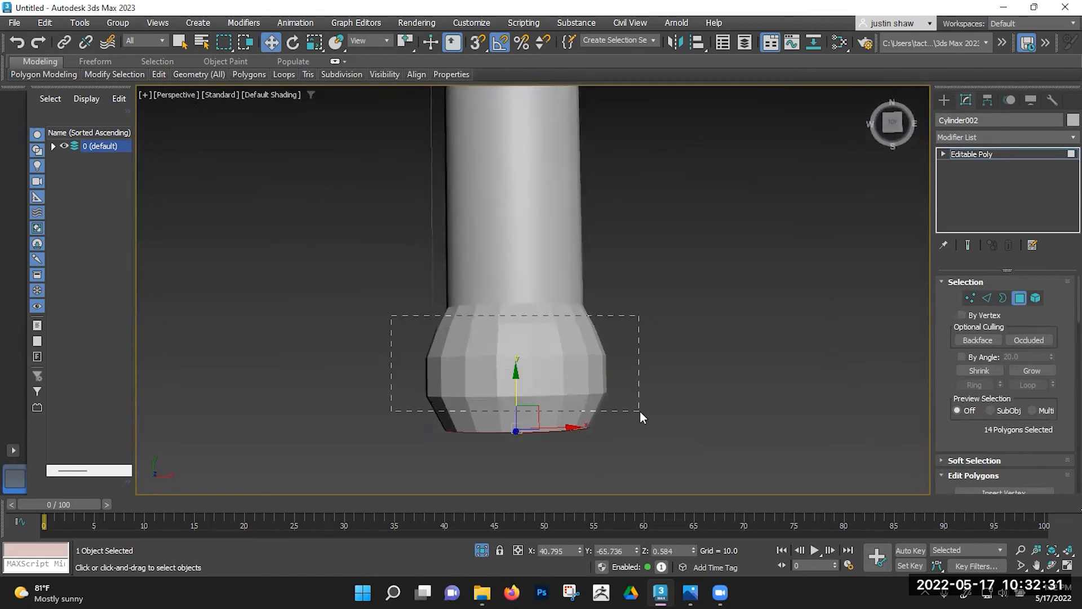
pyautogui.moveTo(640, 412); pyautogui.dragTo(641, 412)
pyautogui.keyDown('alt'); pyautogui.moveTo(641, 412); pyautogui.dragTo(511, 332, button='middle'); pyautogui.keyUp('alt')
pyautogui.scroll(-10, 1063, 372)
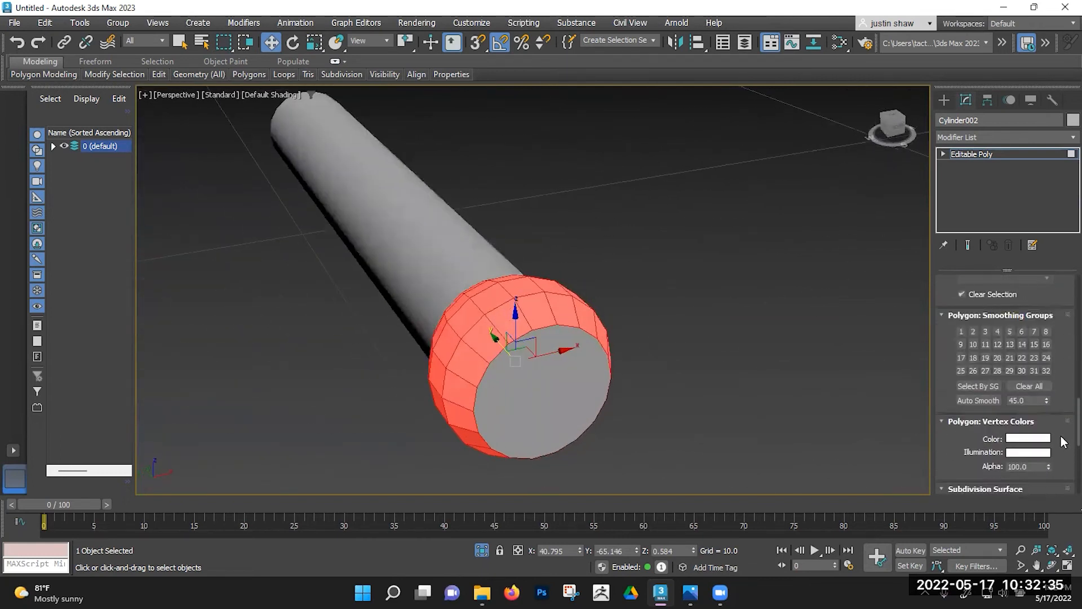
pyautogui.click(1000, 331)
pyautogui.click(849, 349)
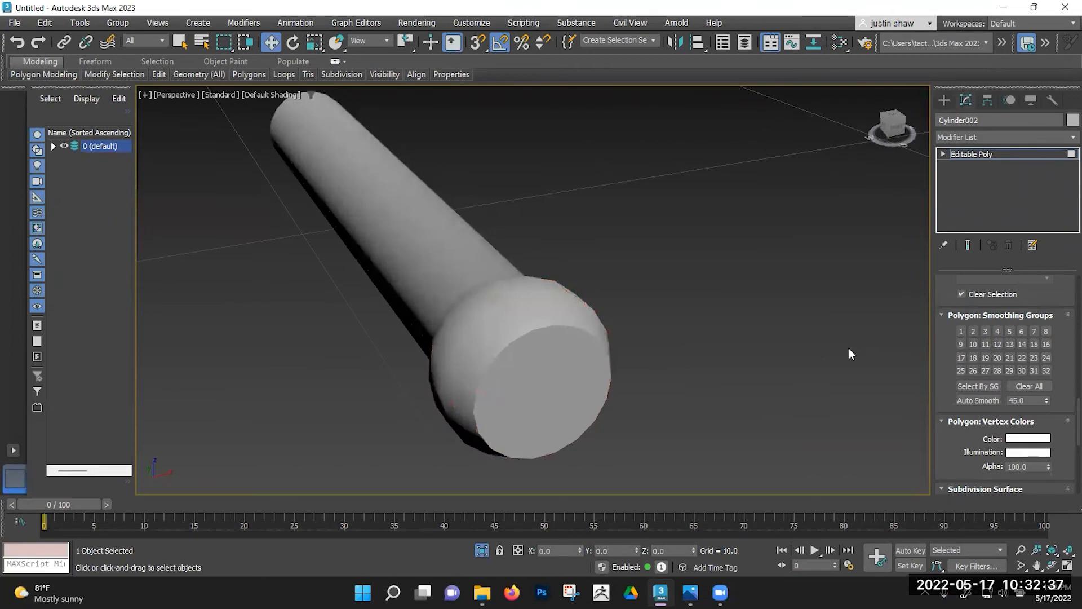
# Step: Restore the pommel's polygon selection, set its smoothing group again, deselect, and check the shading from several sides
pyautogui.keyDown('alt'); pyautogui.moveTo(730, 355); pyautogui.dragTo(716, 307, button='middle'); pyautogui.keyUp('alt')
pyautogui.hotkey('ctrl', 'z')
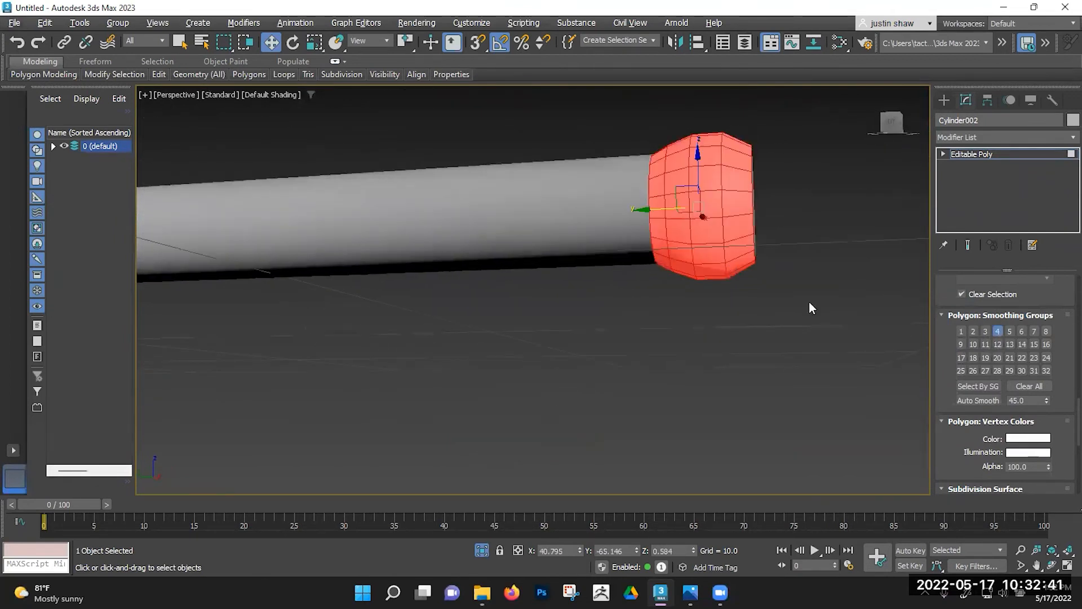
pyautogui.click(994, 332)
pyautogui.click(695, 306)
pyautogui.keyDown('alt'); pyautogui.moveTo(695, 307); pyautogui.dragTo(650, 232, button='middle'); pyautogui.keyUp('alt')
pyautogui.keyDown('alt'); pyautogui.moveTo(737, 220); pyautogui.dragTo(424, 405, button='middle'); pyautogui.keyUp('alt')
pyautogui.keyDown('alt'); pyautogui.moveTo(553, 291); pyautogui.dragTo(558, 315, button='middle'); pyautogui.keyUp('alt')
pyautogui.scroll(-5, 557, 317)
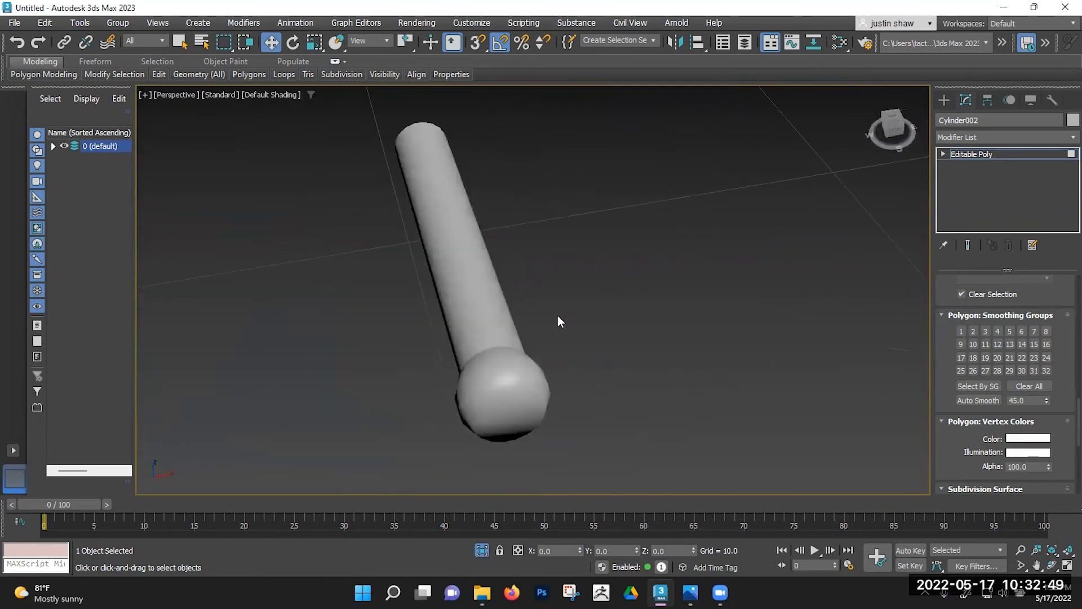
# Step: Show the edges again and cut the first edges across the handle's open-side end cap between opposite rim vertices
pyautogui.keyDown('alt'); pyautogui.moveTo(386, 314); pyautogui.dragTo(308, 381, button='middle'); pyautogui.keyUp('alt')
pyautogui.scroll(3, 336, 381)
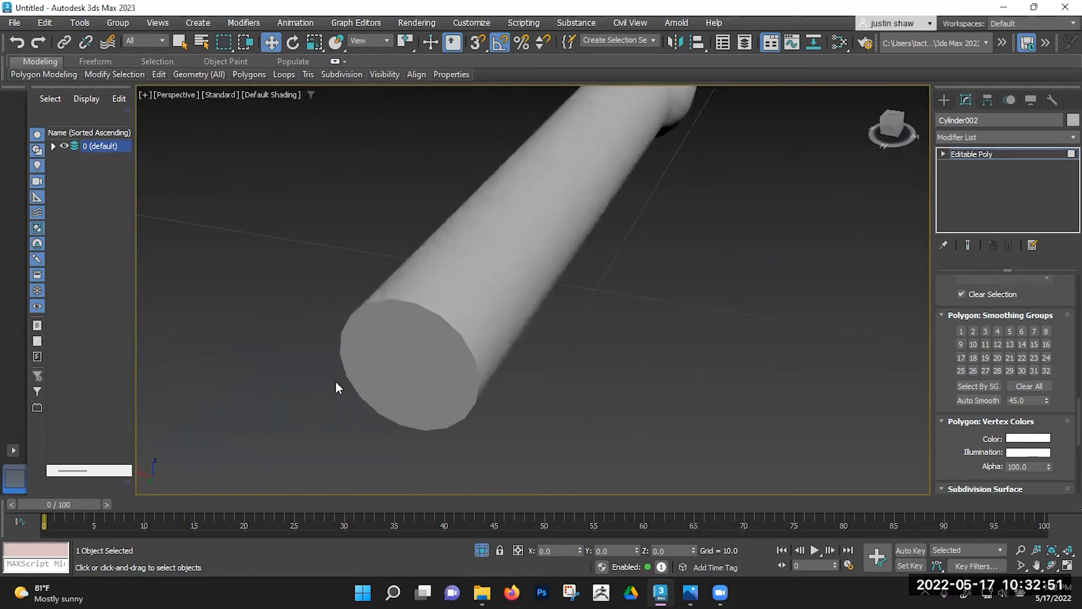
pyautogui.press('F4')
pyautogui.press('1')
pyautogui.scroll(3, 404, 370)
pyautogui.hotkey('alt', 'c')
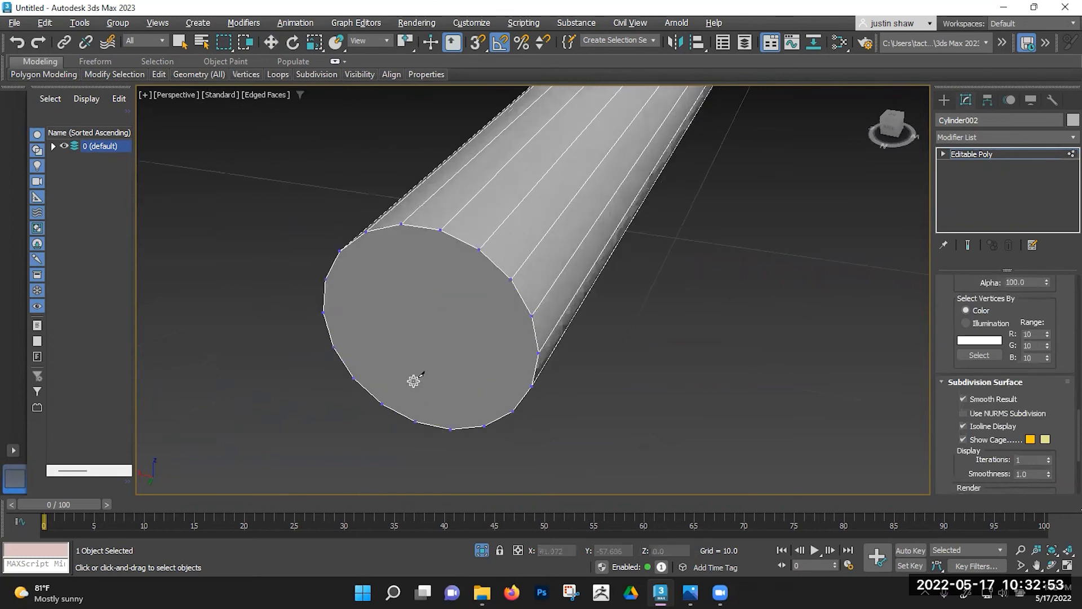
pyautogui.click(415, 420)
pyautogui.keyDown('alt'); pyautogui.moveTo(431, 346); pyautogui.dragTo(381, 362, button='middle'); pyautogui.keyUp('alt')
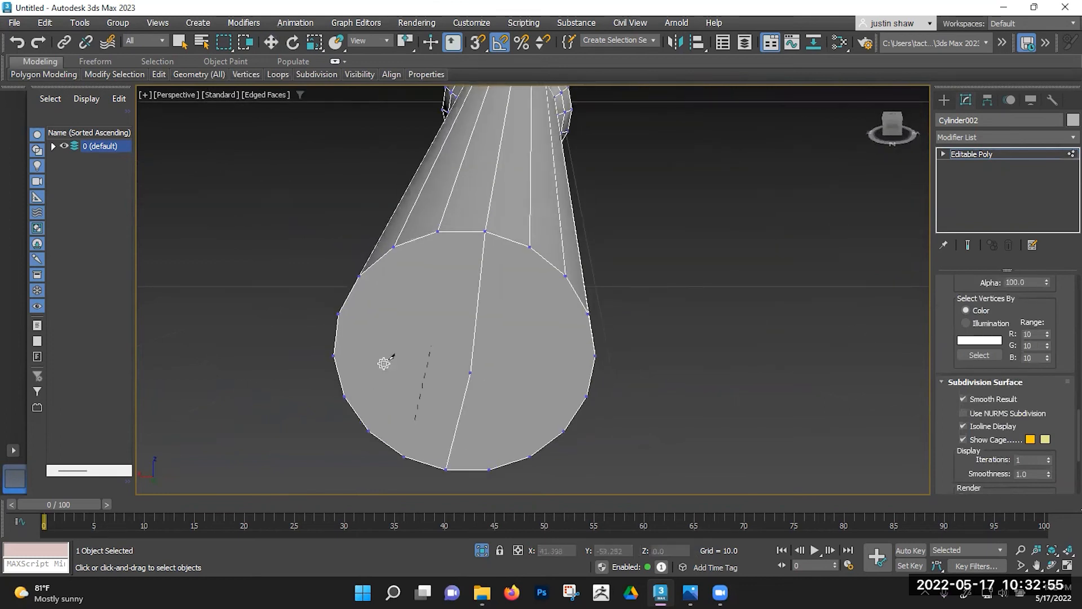
pyautogui.click(481, 232)
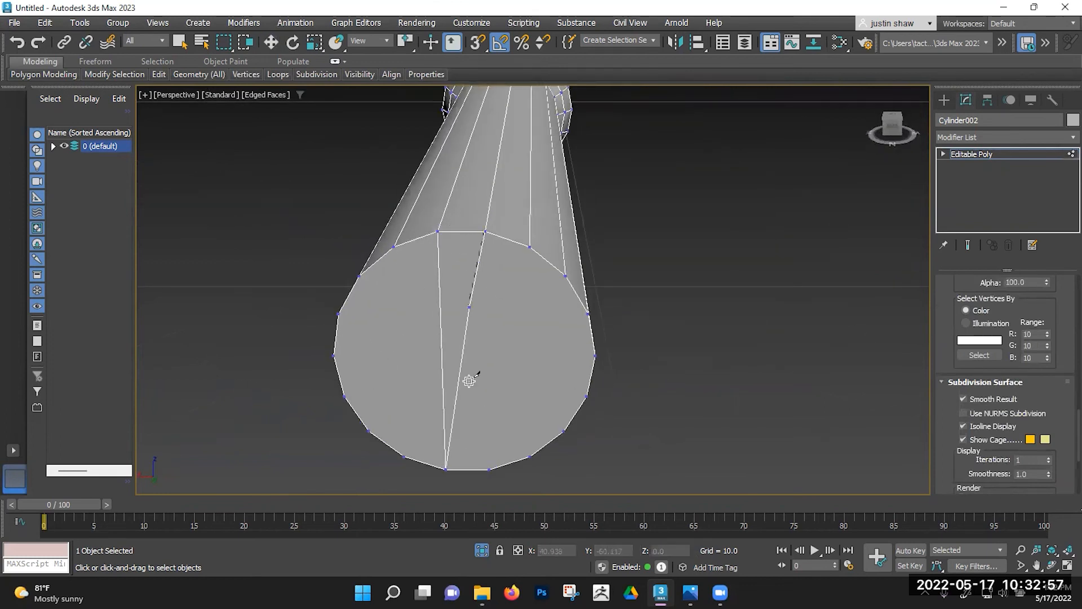
# Step: Cut further edges across the end cap between the remaining rim vertices and end the Cut tool
pyautogui.click(595, 356)
pyautogui.click(396, 247)
pyautogui.click(369, 430)
pyautogui.click(360, 274)
pyautogui.click(361, 276)
pyautogui.rightClick(494, 294)
pyautogui.click(529, 249)
pyautogui.click(563, 431)
pyautogui.rightClick(521, 340)
# Step: Leave vertex editing on the handle and exit isolation to show the whole scene
pyautogui.keyDown('alt'); pyautogui.moveTo(578, 360); pyautogui.dragTo(553, 364); pyautogui.keyUp('alt')
pyautogui.keyDown('alt'); pyautogui.moveTo(553, 365); pyautogui.dragTo(477, 363, button='middle'); pyautogui.keyUp('alt')
pyautogui.scroll(-3, 468, 364)
pyautogui.press('1')
pyautogui.scroll(-2, 477, 362)
pyautogui.click(485, 550)
pyautogui.keyDown('alt'); pyautogui.moveTo(563, 340); pyautogui.dragTo(546, 317, button='middle'); pyautogui.keyUp('alt')
pyautogui.scroll(-4, 520, 320)
pyautogui.scroll(-3, 665, 270)
# Step: Select the second sword's blade and rename it "Sword_Combine"
pyautogui.click(683, 258)
pyautogui.click(965, 121)
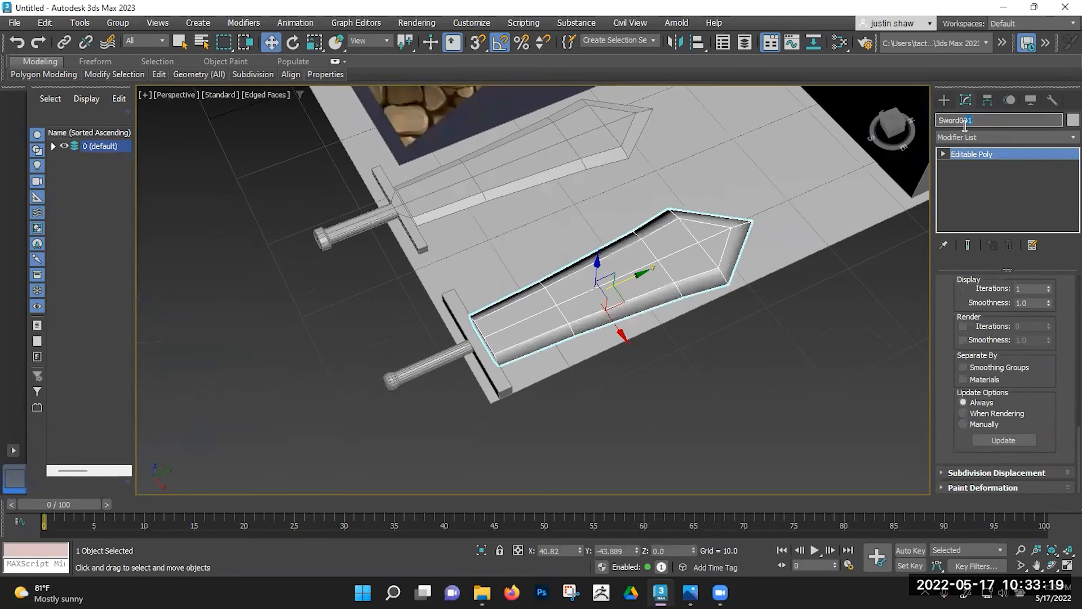
pyautogui.write('Sword_Combine')
pyautogui.press('Return')
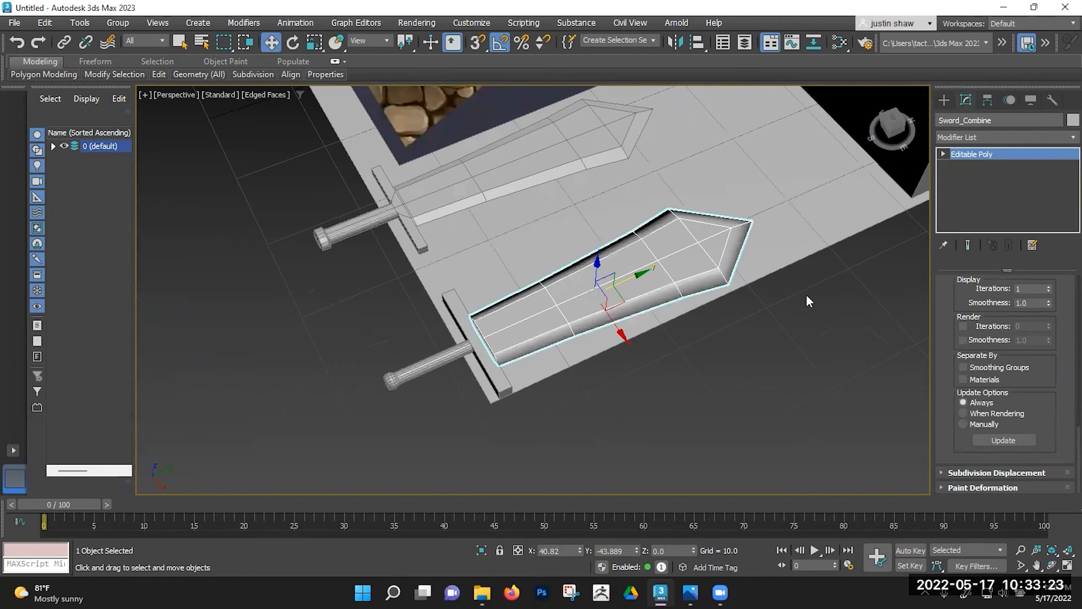
# Step: Attach the crossguard and the handle to the blade so the second sword becomes a single object
pyautogui.scroll(5, 959, 316)
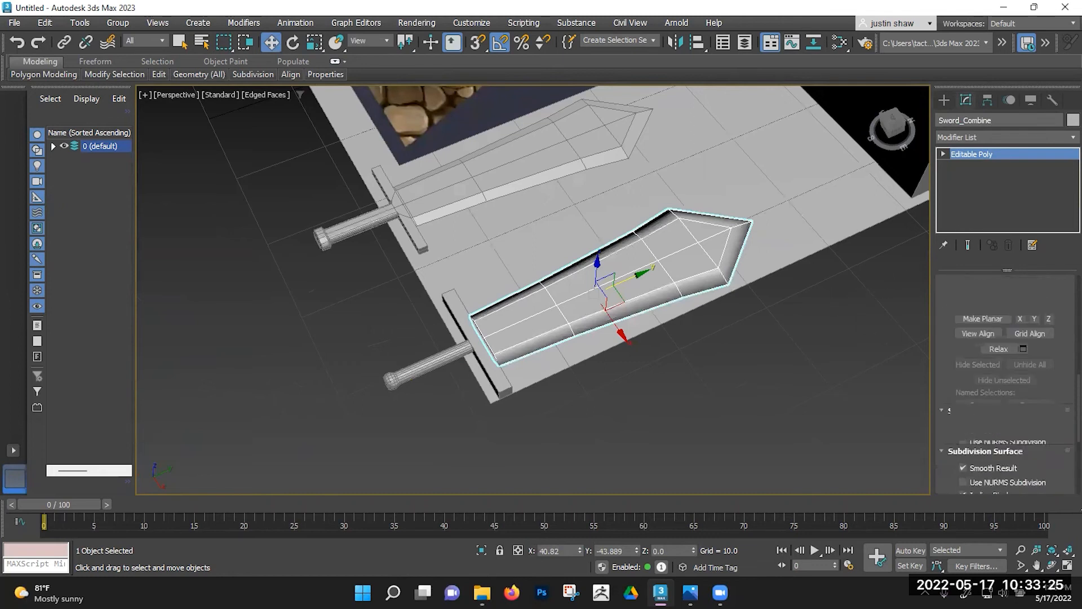
pyautogui.scroll(5, 1062, 359)
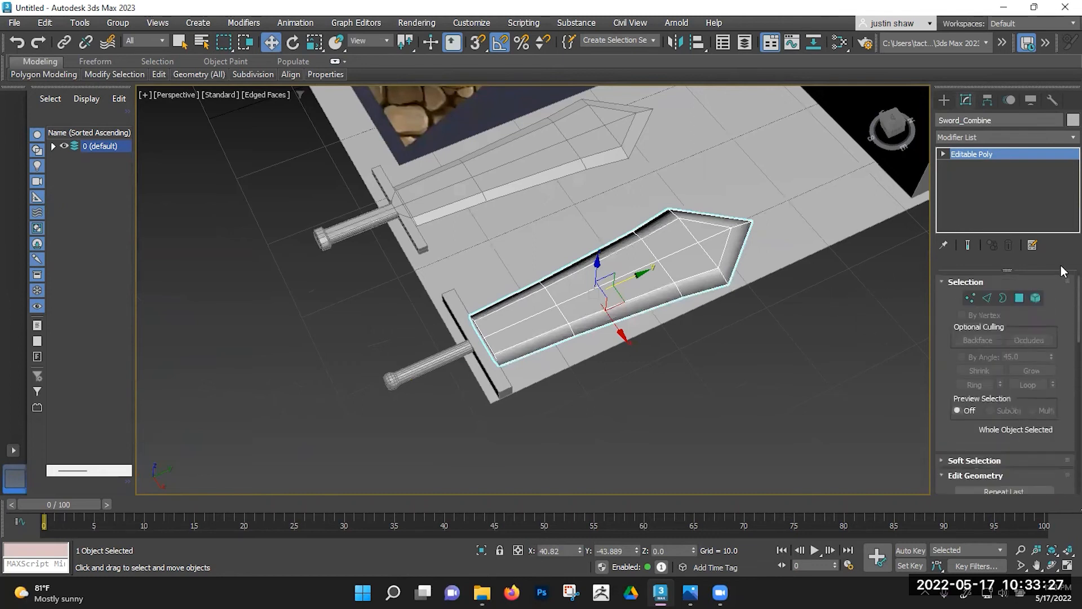
pyautogui.click(1037, 299)
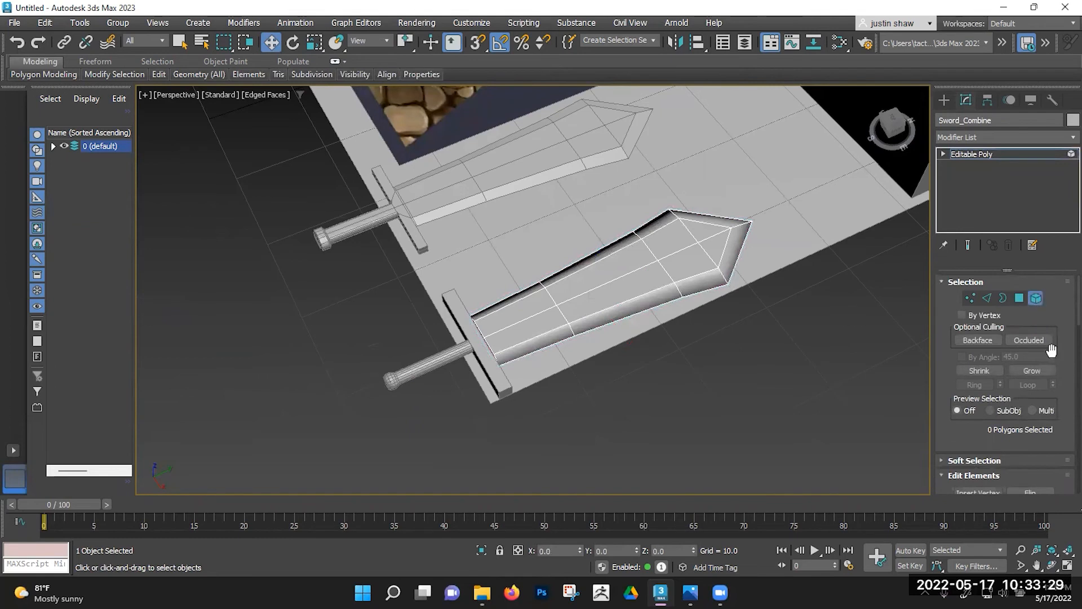
pyautogui.scroll(-1, 1053, 355)
pyautogui.scroll(-10, 1062, 371)
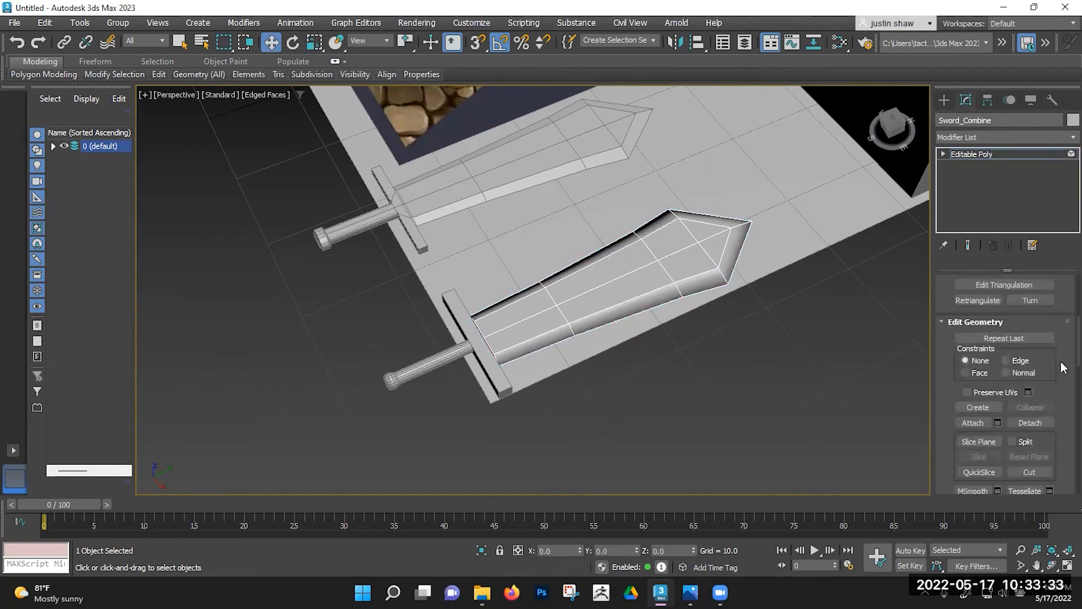
pyautogui.scroll(-1, 1060, 369)
pyautogui.click(975, 402)
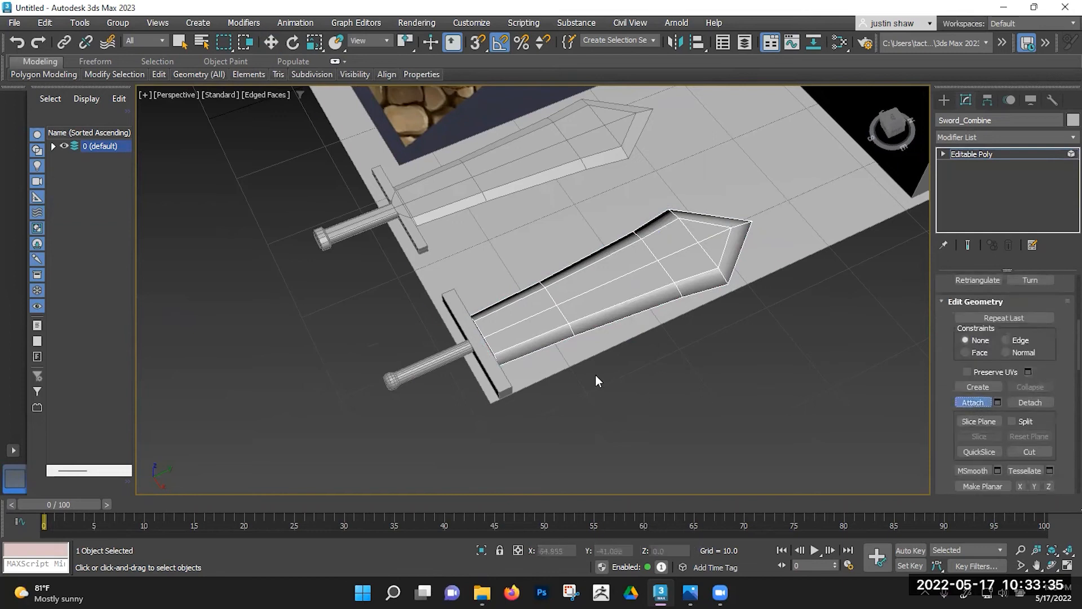
pyautogui.click(417, 367)
pyautogui.click(974, 403)
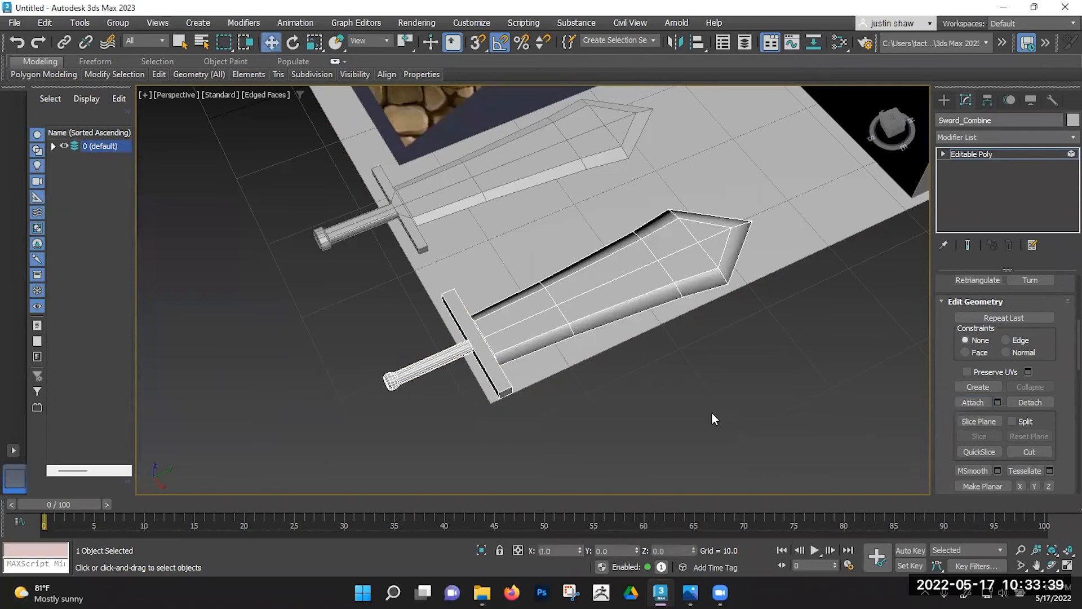
# Step: Try moving the combined sword to test that its parts stay together, and undo the move
pyautogui.click(647, 394)
pyautogui.click(585, 315)
pyautogui.keyDown('alt'); pyautogui.moveTo(664, 357); pyautogui.dragTo(666, 269, button='middle'); pyautogui.keyUp('alt')
pyautogui.moveTo(667, 269); pyautogui.dragTo(666, 317)
pyautogui.hotkey('ctrl', 'z')
# Step: Create a box about 8.4 long, 13.8 wide and 12 high in front of the reference image
pyautogui.keyDown('alt'); pyautogui.moveTo(513, 285); pyautogui.dragTo(608, 351, button='middle'); pyautogui.keyUp('alt')
pyautogui.moveTo(609, 351); pyautogui.dragTo(588, 314, button='middle')
pyautogui.scroll(-3, 653, 291)
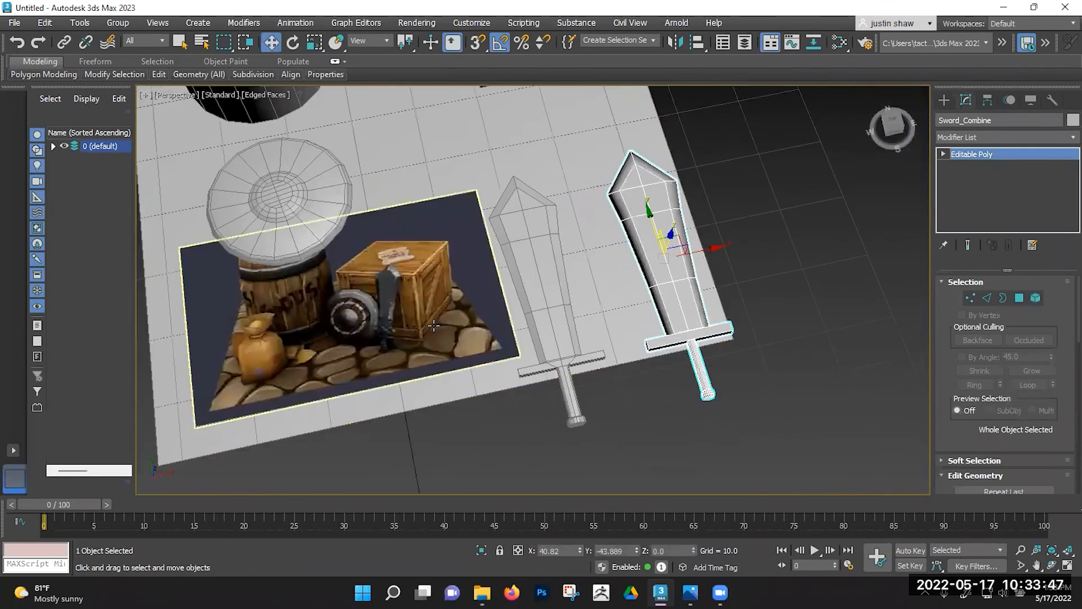
pyautogui.keyDown('alt'); pyautogui.moveTo(496, 282); pyautogui.dragTo(502, 299, button='middle'); pyautogui.keyUp('alt')
pyautogui.scroll(2, 503, 306)
pyautogui.keyDown('alt'); pyautogui.moveTo(401, 334); pyautogui.dragTo(414, 326, button='middle'); pyautogui.keyUp('alt')
pyautogui.click(944, 100)
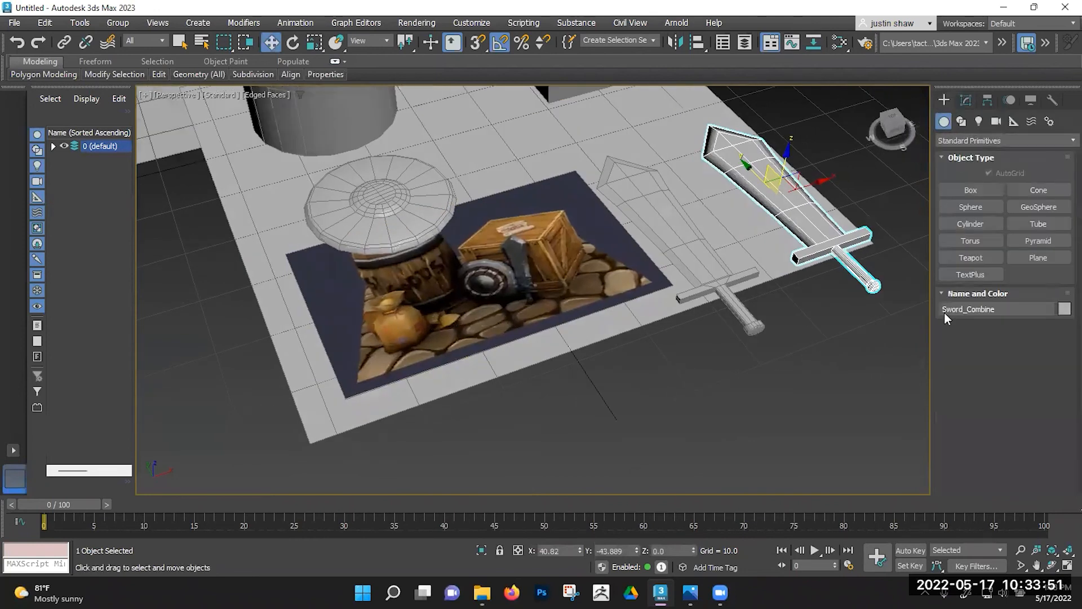
pyautogui.click(968, 190)
pyautogui.moveTo(514, 365); pyautogui.dragTo(648, 380)
pyautogui.click(630, 328)
pyautogui.keyDown('alt'); pyautogui.moveTo(631, 328); pyautogui.dragTo(591, 327, button='middle'); pyautogui.keyUp('alt')
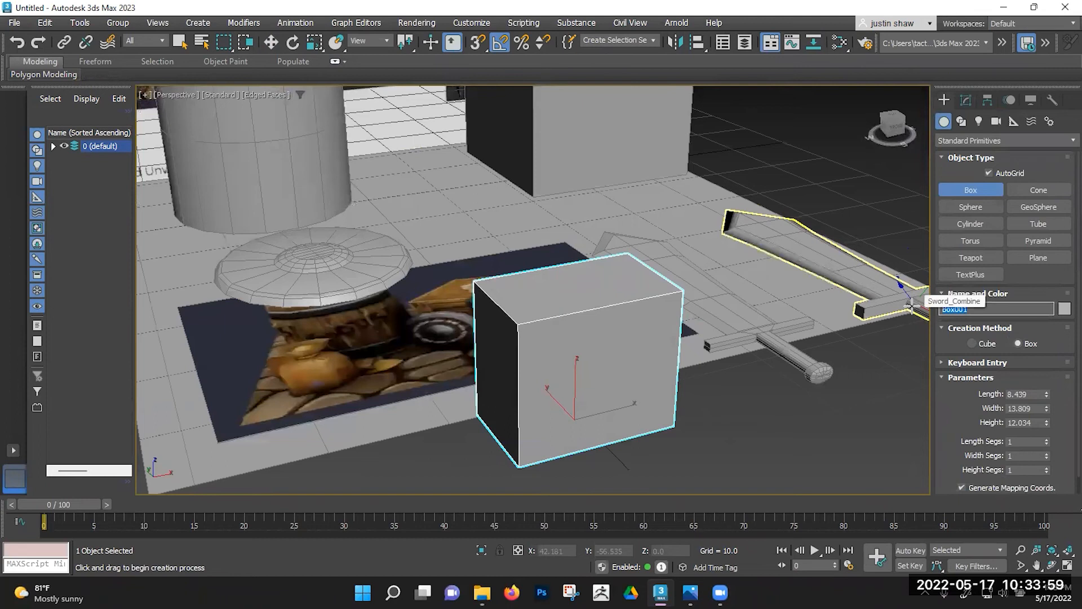
# Step: Name the new box "Bag" and convert it to an Editable Poly
pyautogui.press('w')
pyautogui.rightClick(593, 325)
pyautogui.moveTo(649, 494)
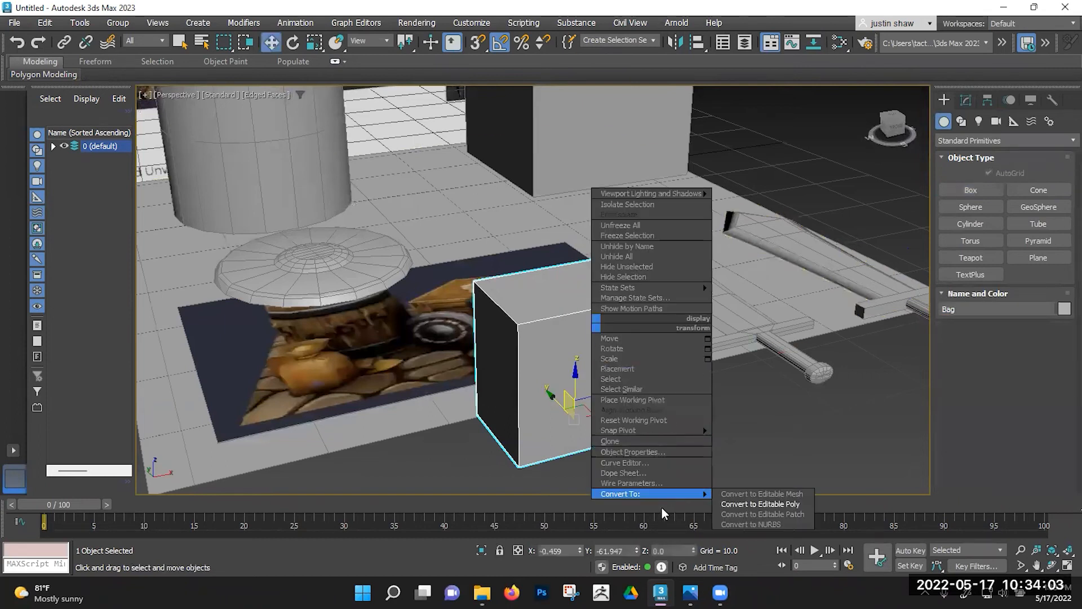
pyautogui.click(747, 504)
# Step: Extrude the box's top polygon upward and scale it down to form the bag's sloping shoulders
pyautogui.press('4')
pyautogui.click(598, 301)
pyautogui.scroll(5, 586, 361)
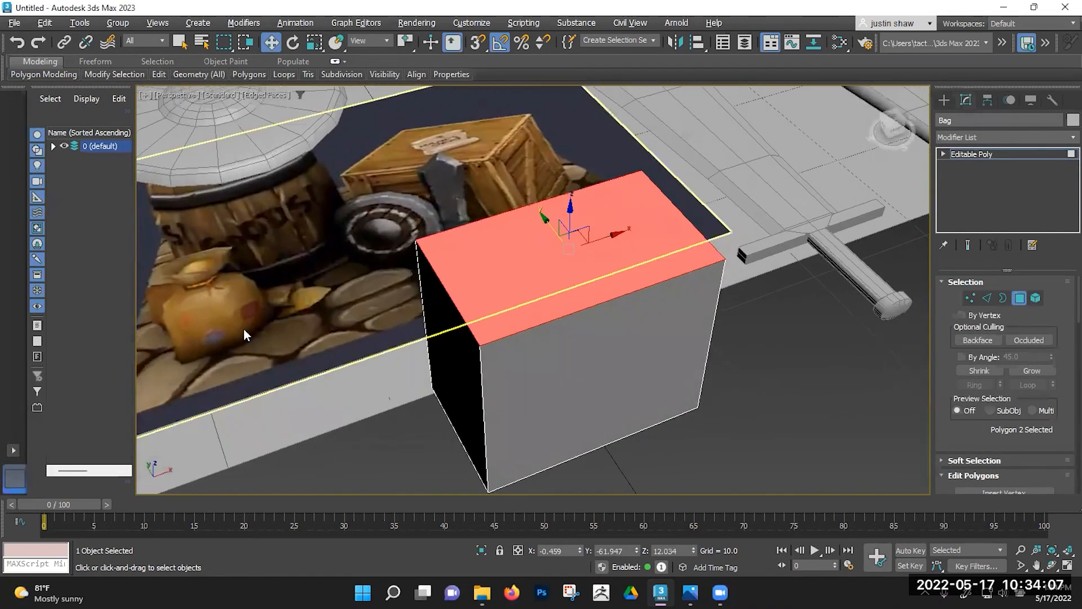
pyautogui.moveTo(244, 334); pyautogui.dragTo(329, 383, button='middle')
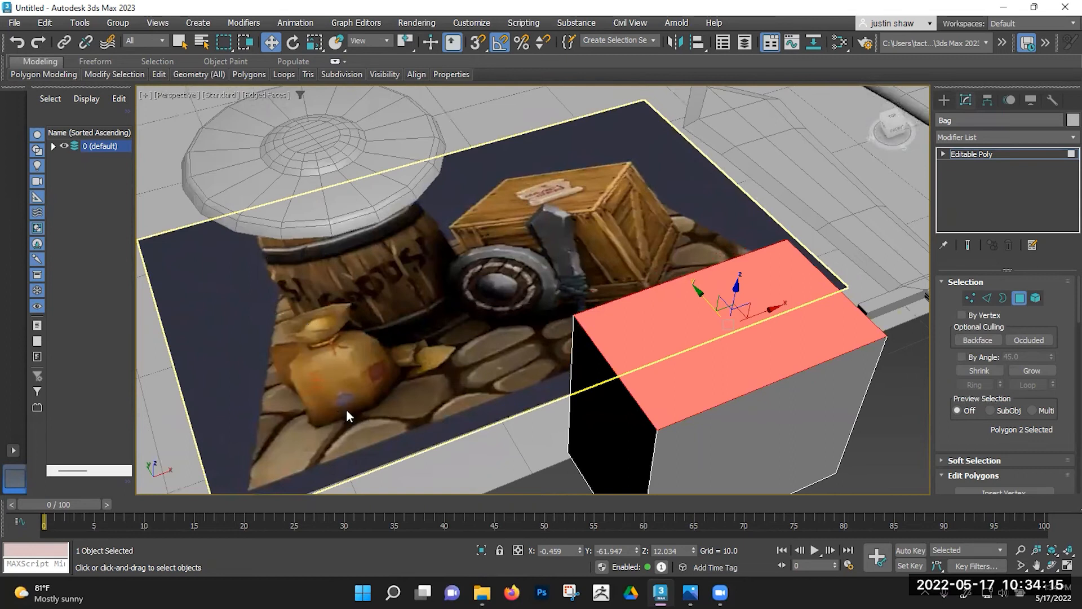
pyautogui.scroll(-3, 456, 390)
pyautogui.moveTo(462, 387); pyautogui.dragTo(530, 367, button='middle')
pyautogui.moveTo(633, 280); pyautogui.dragTo(671, 349)
pyautogui.press('r')
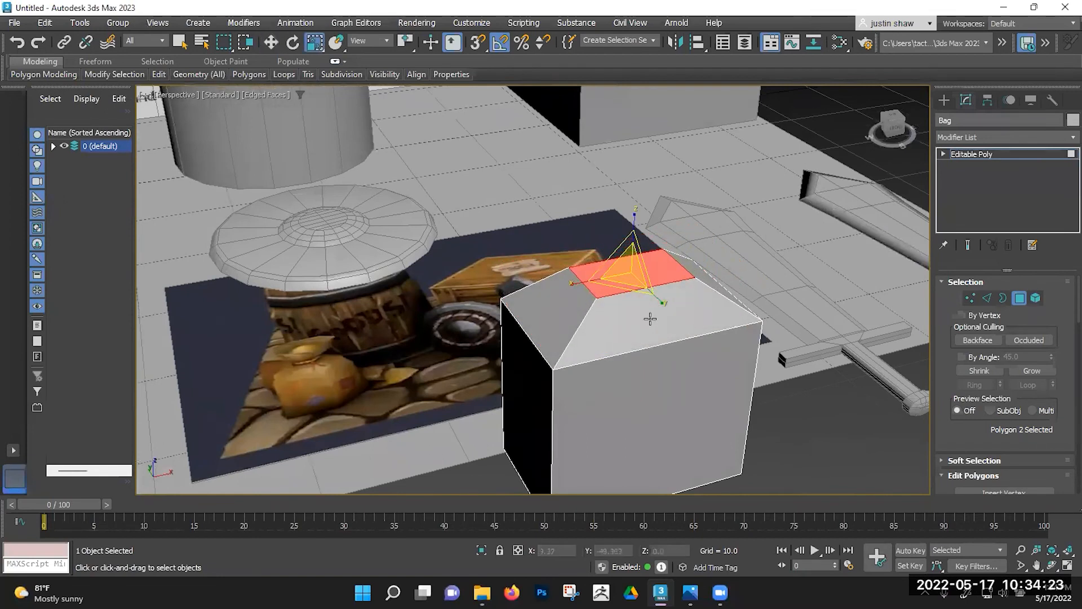
# Step: Extrude the top polygon into a short neck, and extrude and widen it again to flare the bag's opening
pyautogui.press('w')
pyautogui.moveTo(634, 237); pyautogui.dragTo(633, 230)
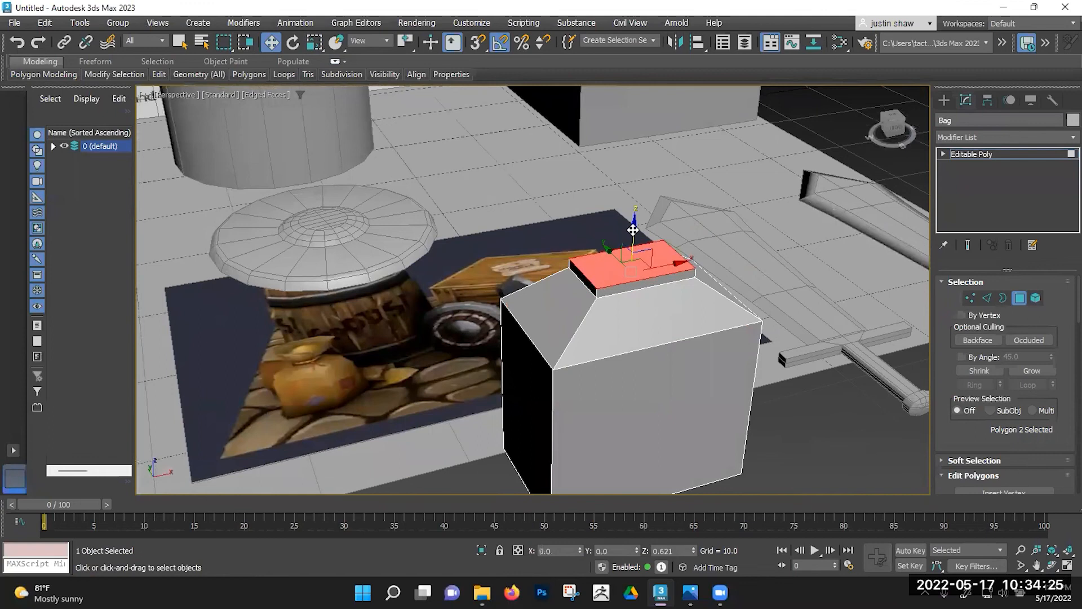
pyautogui.keyDown('alt'); pyautogui.moveTo(633, 230); pyautogui.dragTo(660, 284, button='middle'); pyautogui.keyUp('alt')
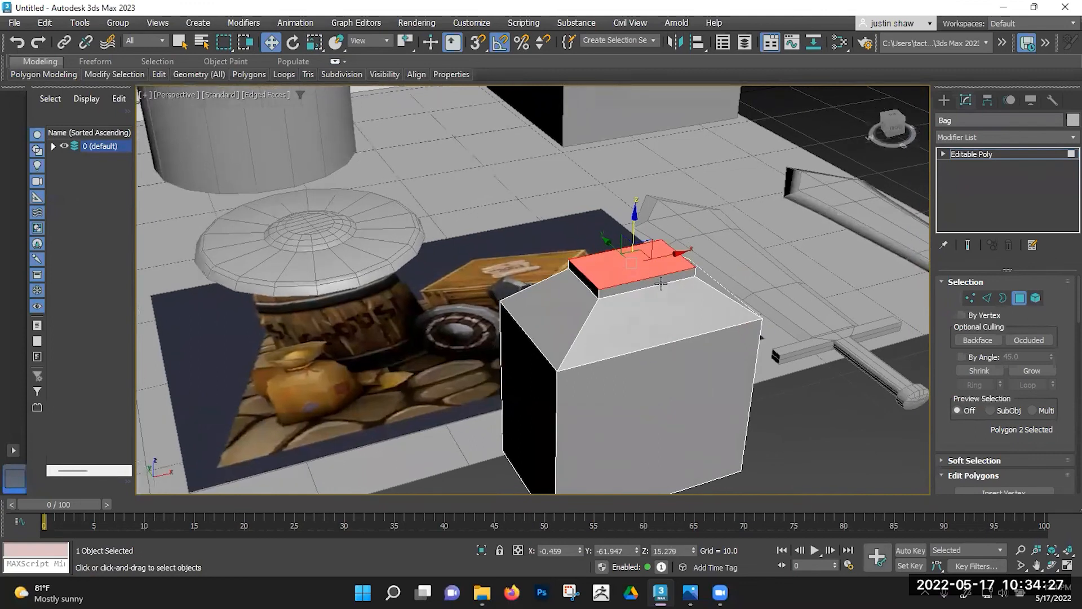
pyautogui.press('r')
pyautogui.moveTo(634, 258); pyautogui.dragTo(644, 190)
pyautogui.press('w')
# Step: Inset the flared top polygon by scaling a new face slightly inward to make a thin rim
pyautogui.press('r')
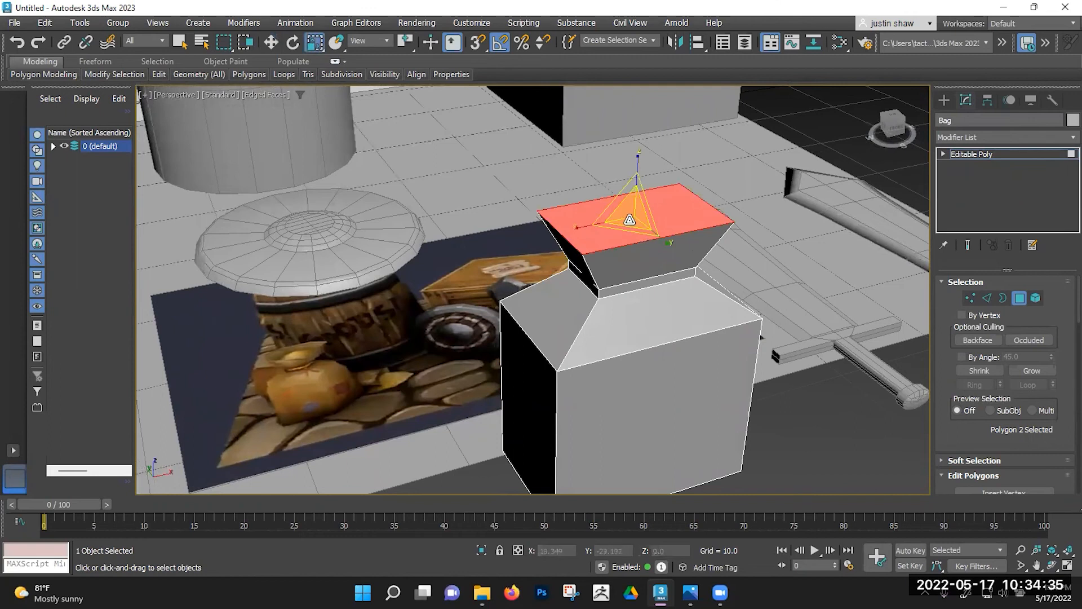
pyautogui.moveTo(633, 216); pyautogui.dragTo(636, 220)
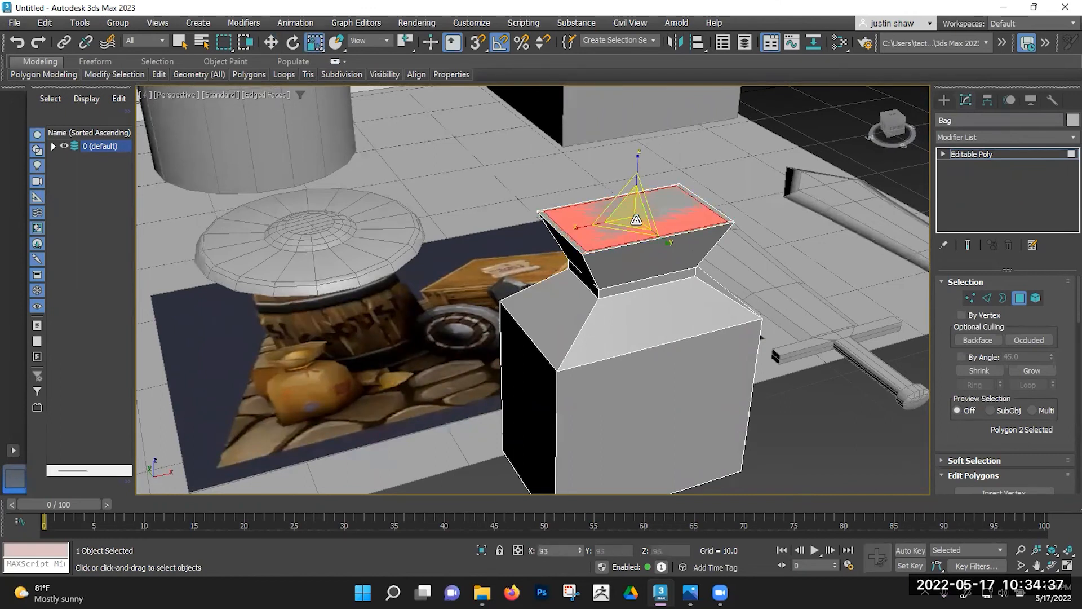
pyautogui.keyDown('alt'); pyautogui.moveTo(637, 220); pyautogui.dragTo(591, 230, button='middle'); pyautogui.keyUp('alt')
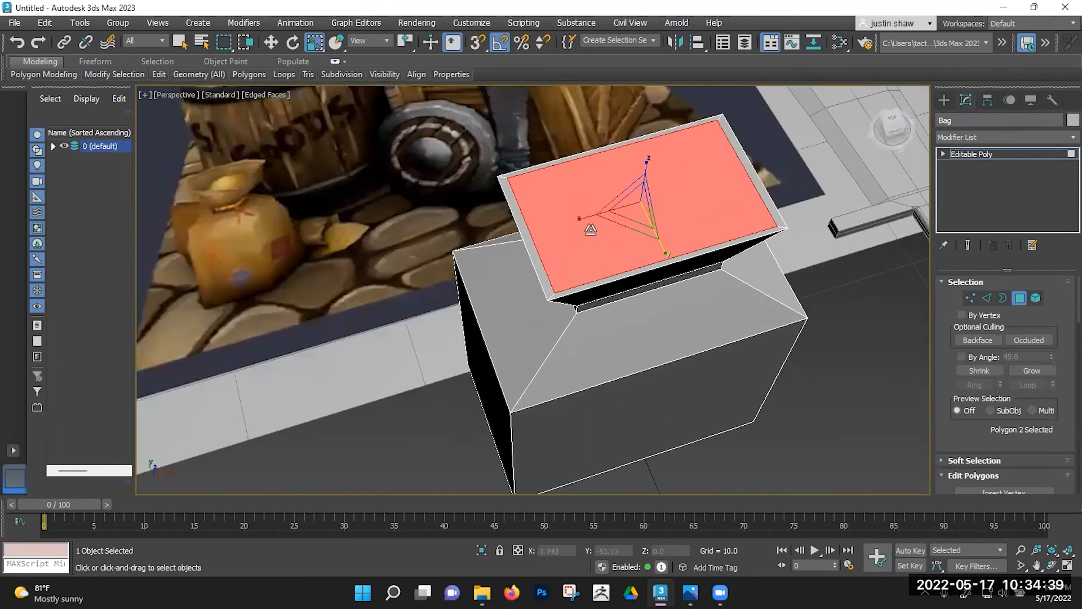
pyautogui.moveTo(589, 218); pyautogui.dragTo(592, 222)
pyautogui.press('w')
pyautogui.keyDown('alt'); pyautogui.moveTo(636, 249); pyautogui.dragTo(643, 167, button='middle'); pyautogui.keyUp('alt')
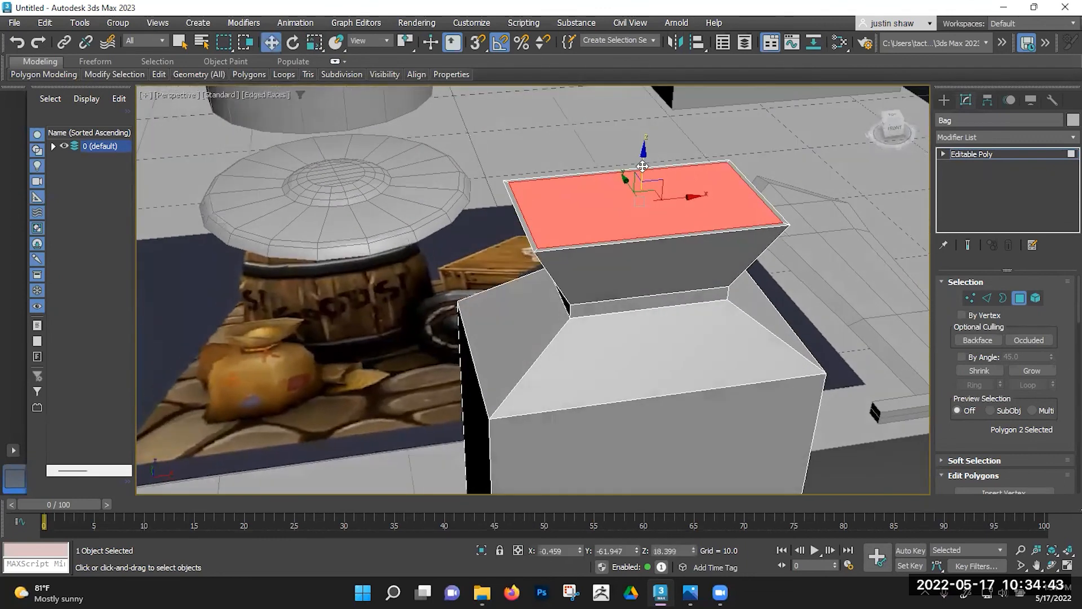
pyautogui.moveTo(640, 174); pyautogui.dragTo(652, 201)
pyautogui.press('r')
pyautogui.press('Delete')
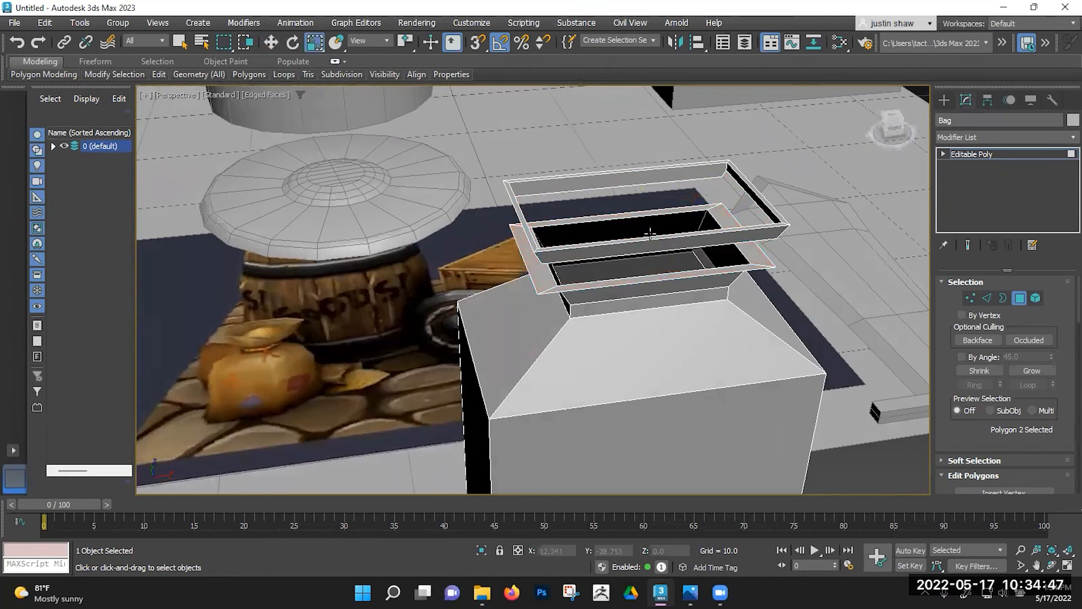
pyautogui.hotkey('ctrl', 'z')
pyautogui.hotkey('ctrl', 'z')
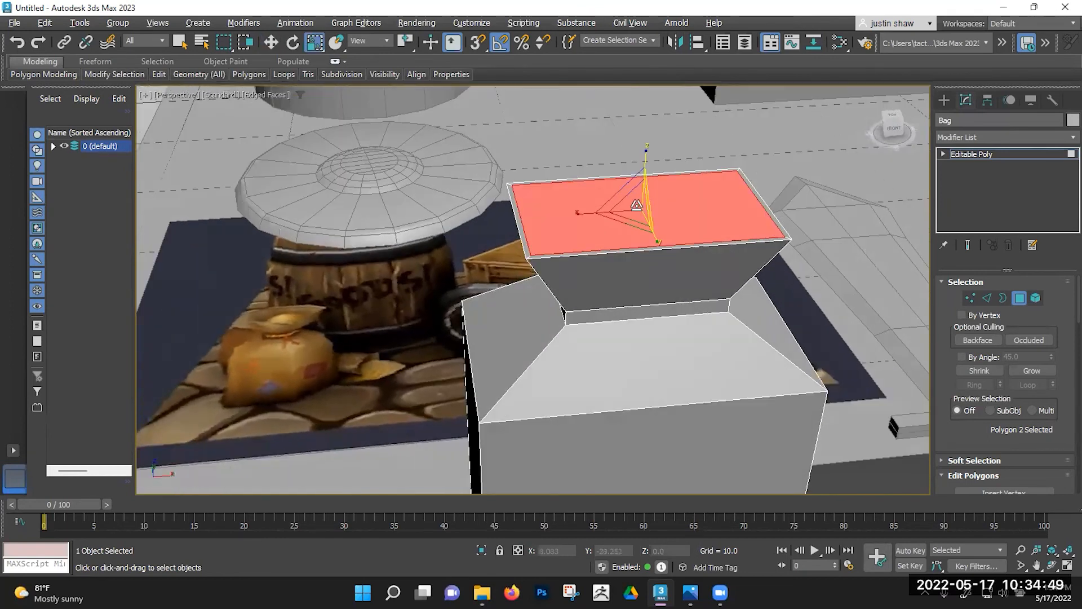
pyautogui.press('w')
pyautogui.keyDown('alt'); pyautogui.moveTo(636, 204); pyautogui.dragTo(624, 212, button='middle'); pyautogui.keyUp('alt')
pyautogui.moveTo(645, 167); pyautogui.dragTo(644, 375)
pyautogui.keyDown('alt'); pyautogui.moveTo(645, 374); pyautogui.dragTo(595, 240, button='middle'); pyautogui.keyUp('alt')
pyautogui.hotkey('ctrl', 'z')
# Step: Inset the bag's top polygon with a smaller scaled face and lower it inside to hollow out the opening
pyautogui.press('r')
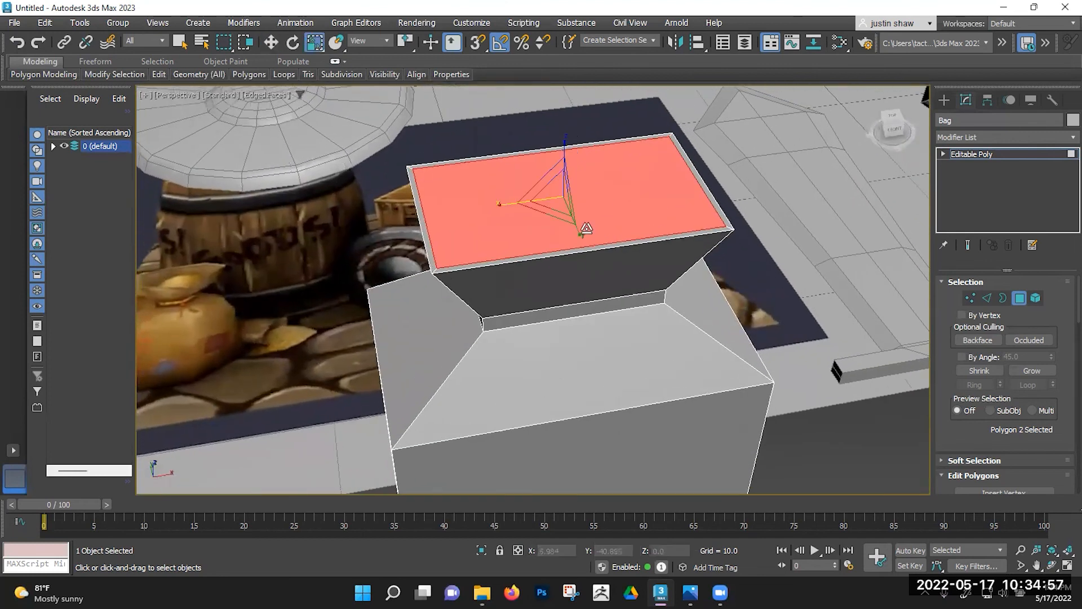
pyautogui.moveTo(556, 197); pyautogui.dragTo(598, 228)
pyautogui.press('w')
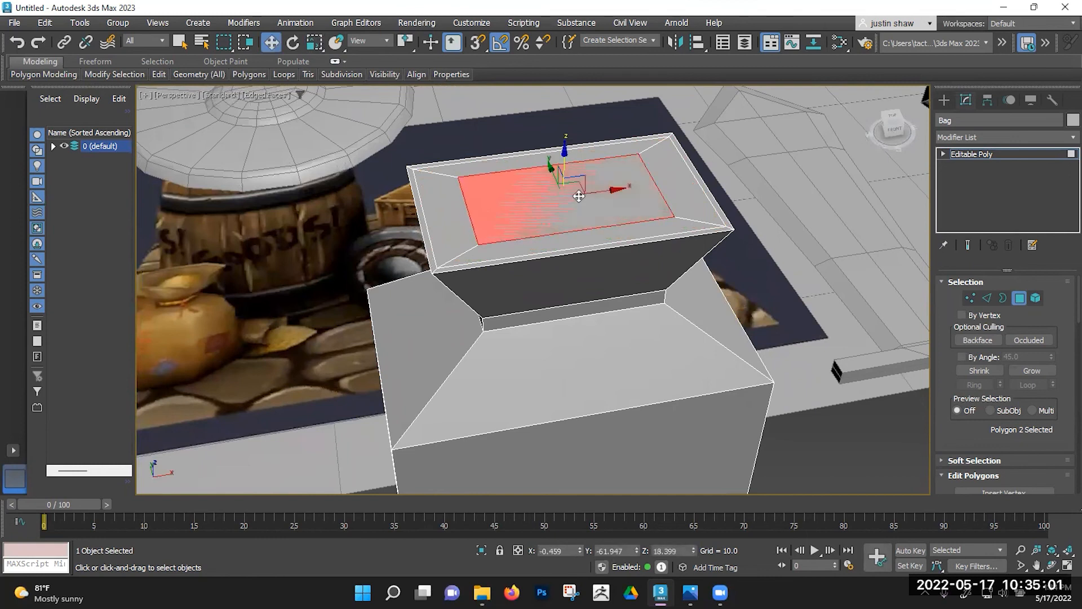
pyautogui.moveTo(573, 177); pyautogui.dragTo(570, 241)
pyautogui.keyDown('alt'); pyautogui.moveTo(571, 242); pyautogui.dragTo(241, 337, button='middle'); pyautogui.keyUp('alt')
# Step: Select the vertices around the bag's neck and scale them inward to narrow the neck
pyautogui.keyDown('alt'); pyautogui.moveTo(318, 394); pyautogui.dragTo(444, 261, button='middle'); pyautogui.keyUp('alt')
pyautogui.press('1')
pyautogui.moveTo(549, 241); pyautogui.dragTo(550, 243)
pyautogui.keyDown('alt'); pyautogui.moveTo(550, 243); pyautogui.dragTo(456, 292, button='middle'); pyautogui.keyUp('alt')
pyautogui.press('r')
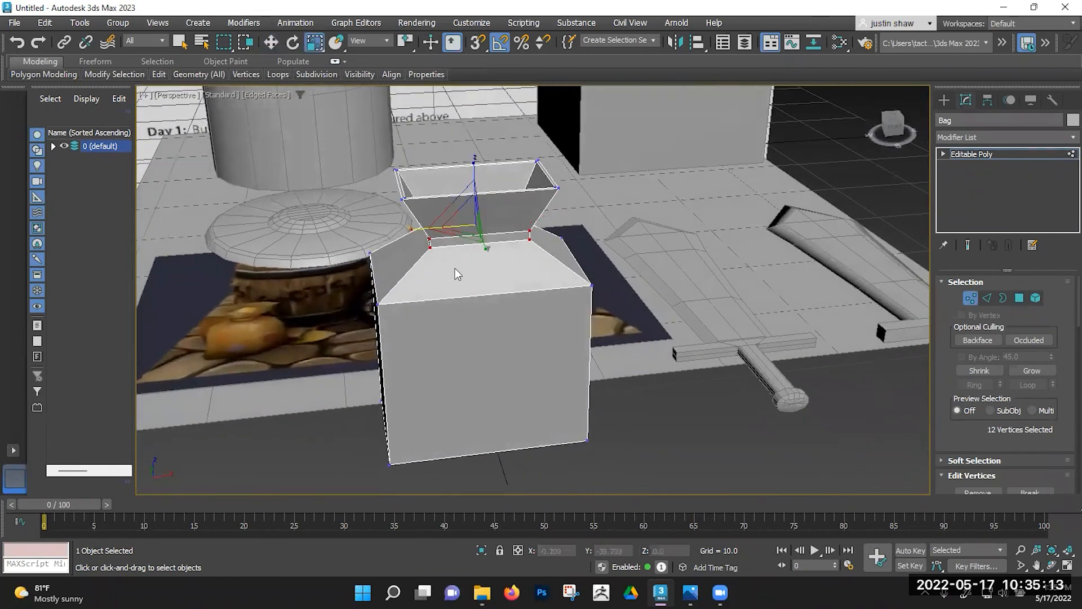
pyautogui.moveTo(468, 225); pyautogui.dragTo(477, 237)
# Step: Select the edge loop at the base of the neck and adjust its height
pyautogui.moveTo(476, 237)
pyautogui.keyDown('alt'); pyautogui.mouseDown(button='middle')
pyautogui.moveTo(496, 327)
pyautogui.moveTo(495, 231)
pyautogui.moveTo(480, 243)
pyautogui.mouseUp(button='middle'); pyautogui.keyUp('alt')
pyautogui.scroll(3, 485, 245)
pyautogui.press('2')
pyautogui.doubleClick(476, 228)
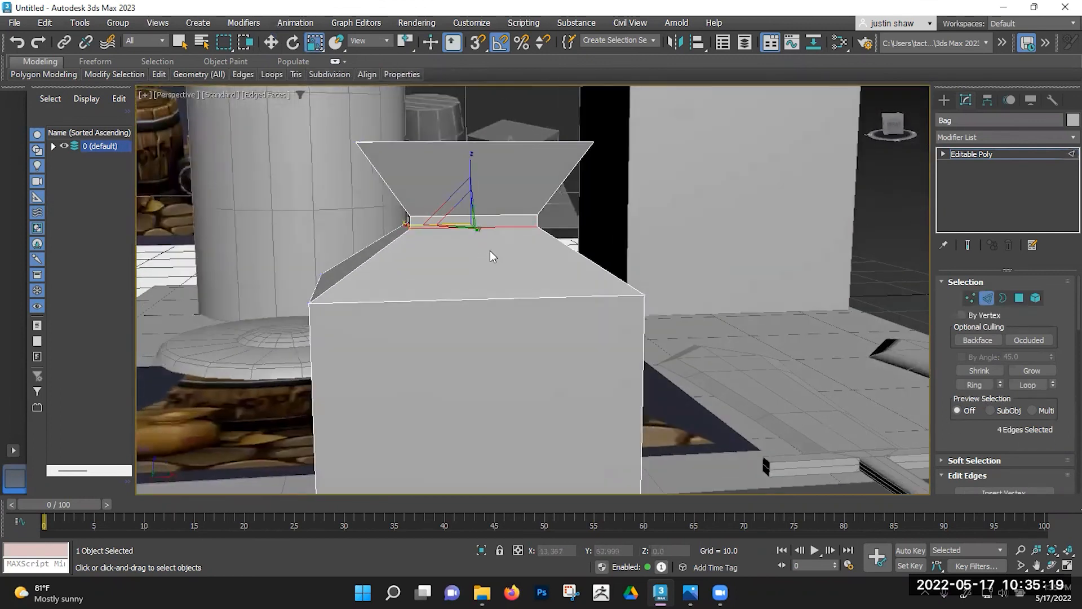
pyautogui.press('w')
pyautogui.moveTo(471, 210)
pyautogui.mouseDown()
pyautogui.moveTo(471, 228)
pyautogui.moveTo(451, 208)
pyautogui.mouseUp()
pyautogui.keyDown('alt'); pyautogui.moveTo(451, 208); pyautogui.dragTo(461, 172, button='middle'); pyautogui.keyUp('alt')
pyautogui.moveTo(468, 169); pyautogui.dragTo(468, 173)
# Step: Select the ring of lengthwise edges around the bag and connect them with an edge loop through its middle
pyautogui.scroll(-5, 468, 186)
pyautogui.keyDown('alt'); pyautogui.moveTo(456, 226); pyautogui.dragTo(466, 367, button='middle'); pyautogui.keyUp('alt')
pyautogui.hotkey('alt', 'r')
pyautogui.keyDown('alt'); pyautogui.moveTo(448, 179); pyautogui.dragTo(1002, 386, button='middle'); pyautogui.keyUp('alt')
pyautogui.scroll(-3, 1030, 411)
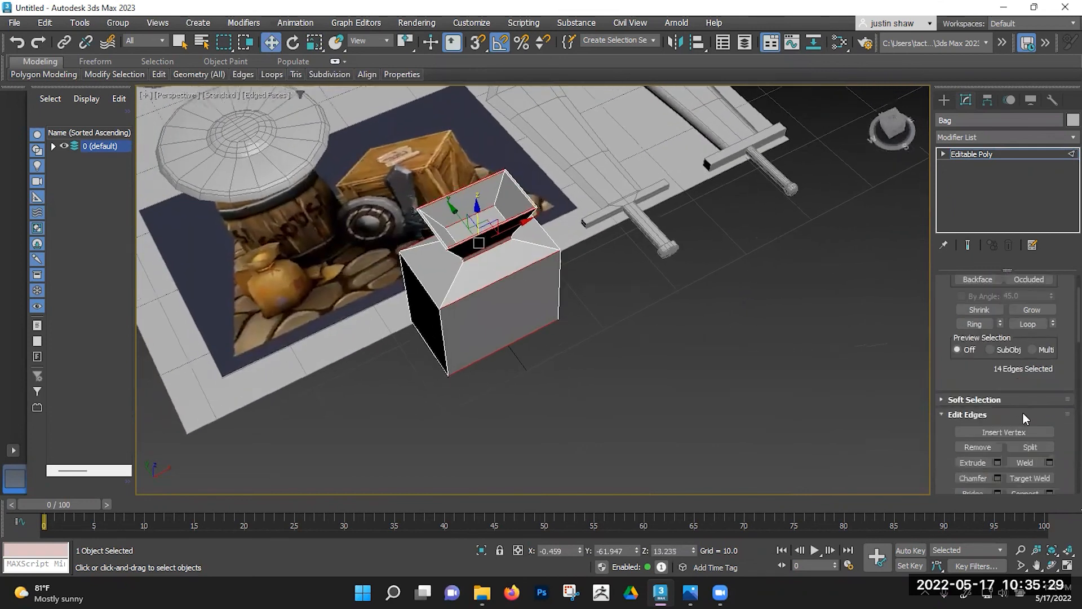
pyautogui.click(1025, 474)
# Step: Select the full middle edge loop, including its inner edges, and scale it outward along Y to round the bag's long sides
pyautogui.keyDown('alt'); pyautogui.moveTo(522, 362); pyautogui.dragTo(488, 252, button='middle'); pyautogui.keyUp('alt')
pyautogui.click(513, 306)
pyautogui.scroll(6, 489, 252)
pyautogui.keyDown('ctrl'); pyautogui.click(520, 198); pyautogui.keyUp('ctrl')
pyautogui.keyDown('ctrl'); pyautogui.click(528, 162); pyautogui.keyUp('ctrl')
pyautogui.scroll(-3, 527, 208)
pyautogui.keyDown('alt'); pyautogui.moveTo(444, 255); pyautogui.dragTo(528, 240, button='middle'); pyautogui.keyUp('alt')
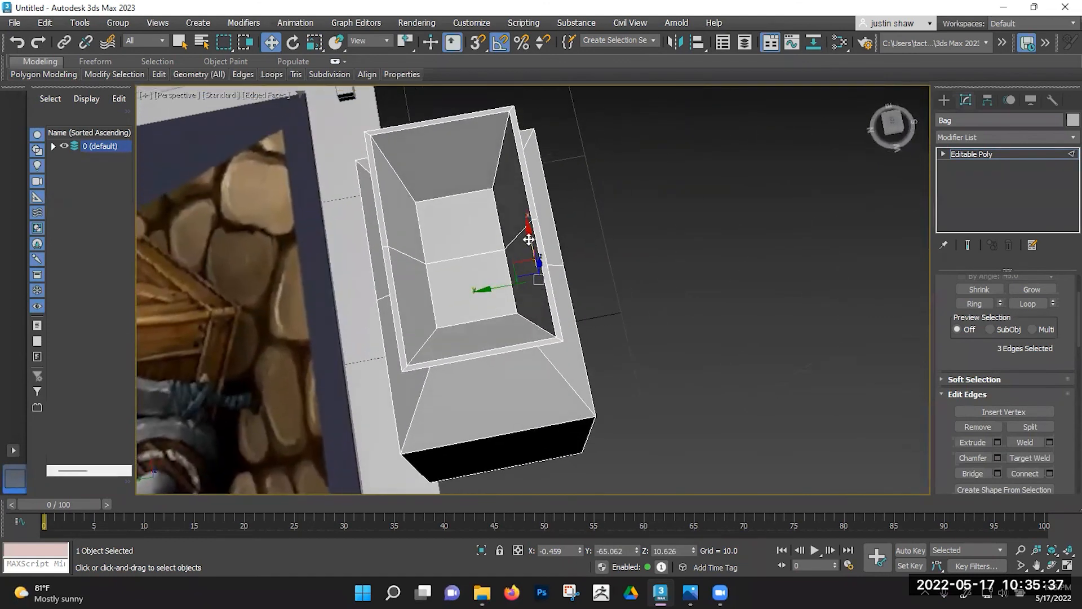
pyautogui.keyDown('alt'); pyautogui.moveTo(575, 297); pyautogui.dragTo(516, 299, button='middle'); pyautogui.keyUp('alt')
pyautogui.hotkey('alt', 'l')
pyautogui.press('r')
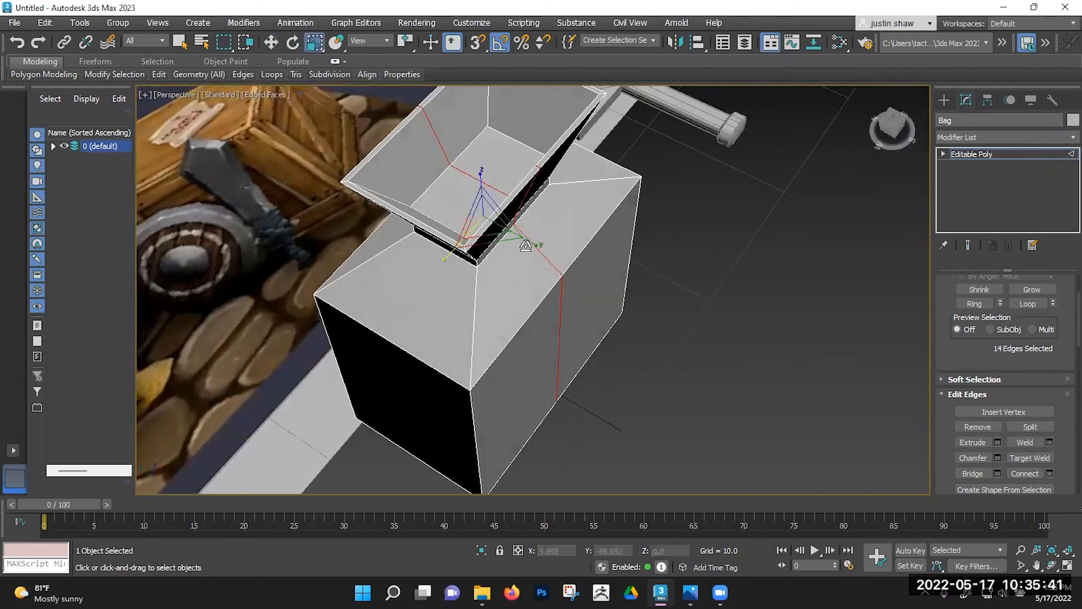
pyautogui.moveTo(531, 243); pyautogui.dragTo(433, 314)
# Step: Add a second vertical edge loop through the bag's short sides and scale it outward along X to round them
pyautogui.keyDown('alt'); pyautogui.moveTo(433, 314); pyautogui.dragTo(500, 331, button='middle'); pyautogui.keyUp('alt')
pyautogui.scroll(-3, 458, 318)
pyautogui.click(445, 339)
pyautogui.click(975, 304)
pyautogui.keyDown('alt'); pyautogui.moveTo(558, 300); pyautogui.dragTo(598, 282, button='middle'); pyautogui.keyUp('alt')
pyautogui.keyDown('alt'); pyautogui.moveTo(648, 389); pyautogui.dragTo(493, 262, button='middle'); pyautogui.keyUp('alt')
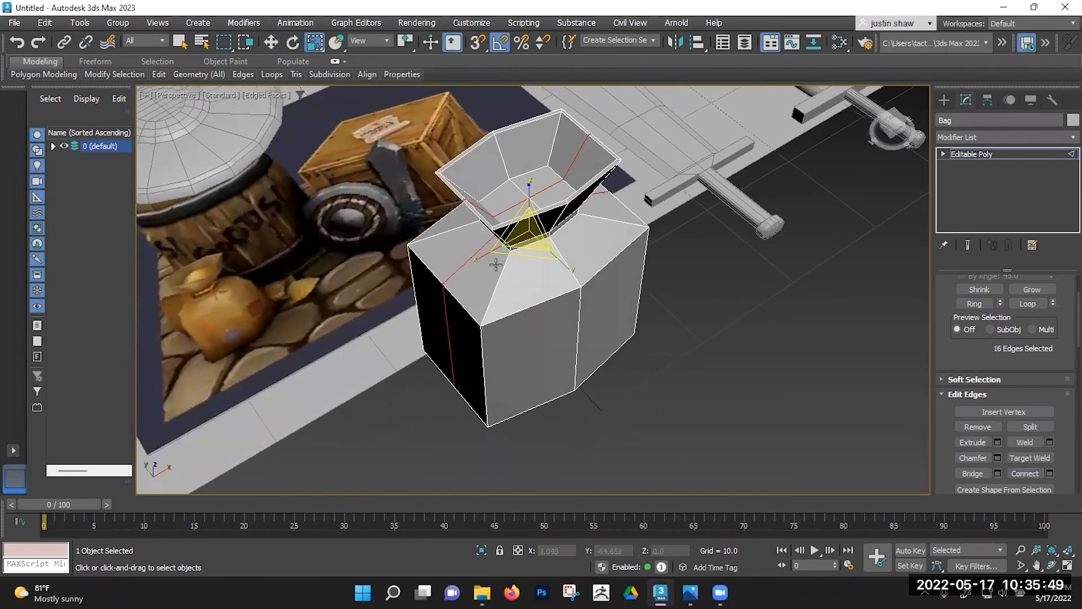
pyautogui.moveTo(488, 254); pyautogui.dragTo(478, 257)
pyautogui.keyDown('alt'); pyautogui.moveTo(478, 256); pyautogui.dragTo(530, 297, button='middle'); pyautogui.keyUp('alt')
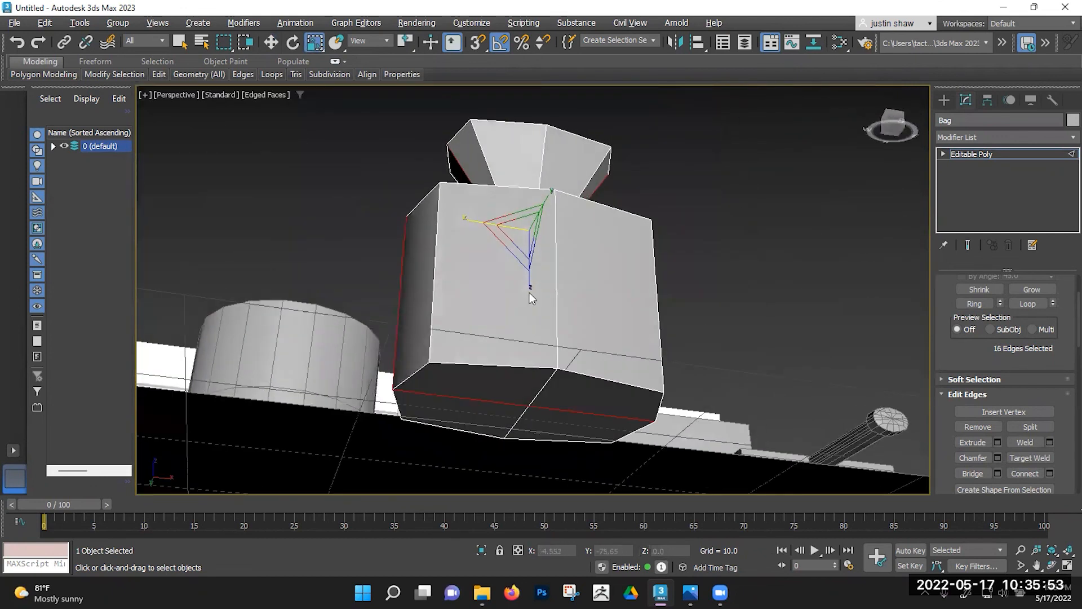
# Step: Extrude the bag's four bottom polygons slightly downward and scale them smaller to form a tapered base
pyautogui.press('4')
pyautogui.click(520, 393)
pyautogui.keyDown('ctrl'); pyautogui.click(567, 392); pyautogui.keyUp('ctrl')
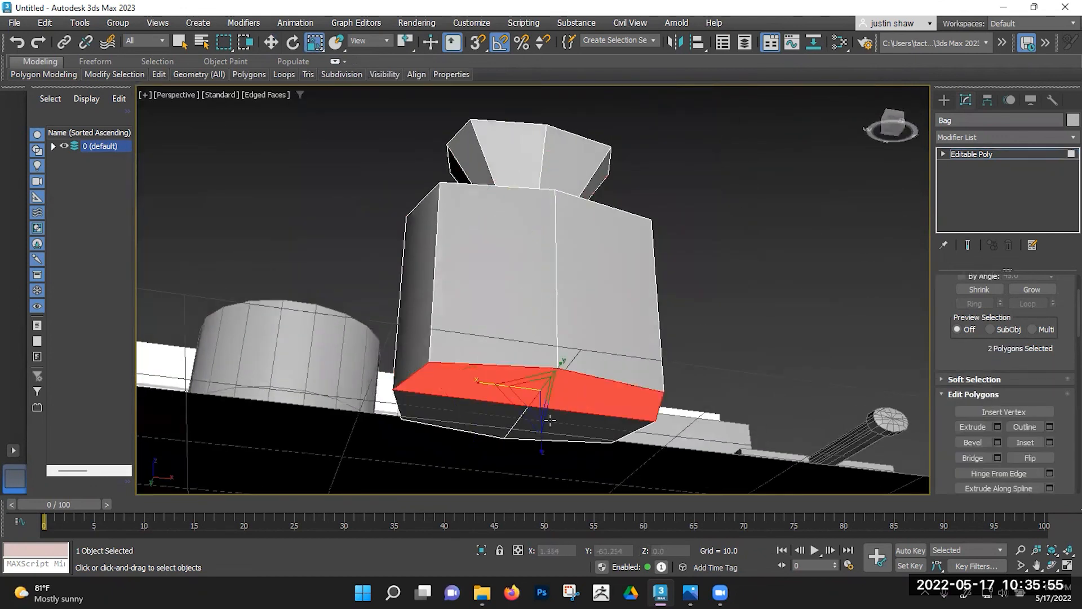
pyautogui.keyDown('ctrl'); pyautogui.click(557, 422); pyautogui.keyUp('ctrl')
pyautogui.keyDown('ctrl'); pyautogui.click(490, 424); pyautogui.keyUp('ctrl')
pyautogui.press('w')
pyautogui.keyDown('alt'); pyautogui.moveTo(519, 416); pyautogui.dragTo(548, 392, button='middle'); pyautogui.keyUp('alt')
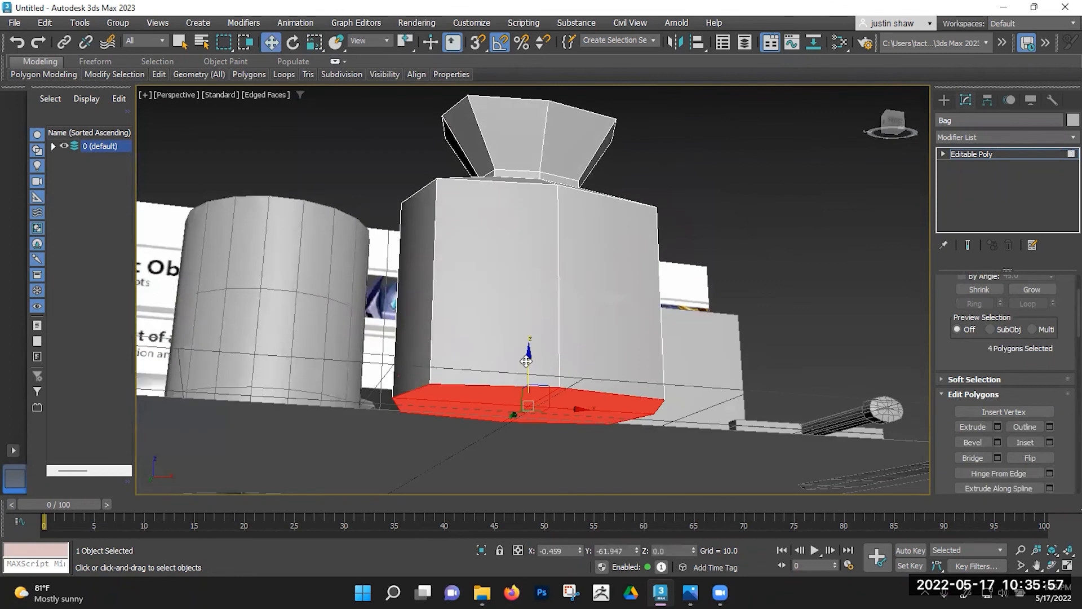
pyautogui.keyDown('shift'); pyautogui.moveTo(526, 361); pyautogui.dragTo(528, 376); pyautogui.keyUp('shift')
pyautogui.press('r')
pyautogui.moveTo(527, 427); pyautogui.dragTo(533, 444)
pyautogui.keyDown('alt'); pyautogui.moveTo(548, 361); pyautogui.dragTo(388, 314, button='middle'); pyautogui.keyUp('alt')
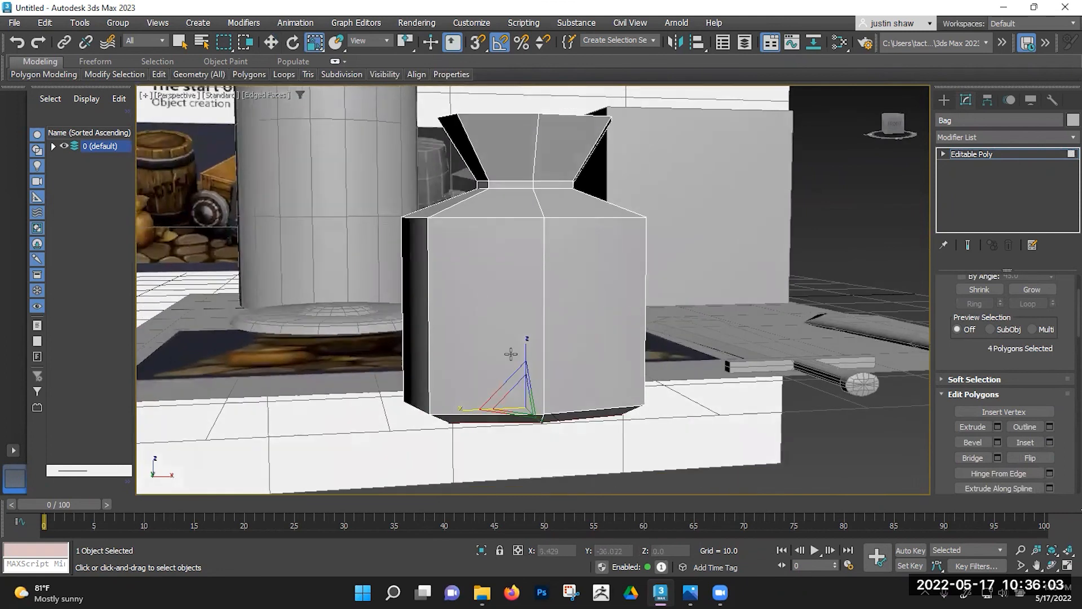
# Step: Connect the body's eight vertical edges with a horizontal loop, scale it outward in X and Y, and lower it toward the base
pyautogui.press('2')
pyautogui.moveTo(739, 274); pyautogui.dragTo(740, 275)
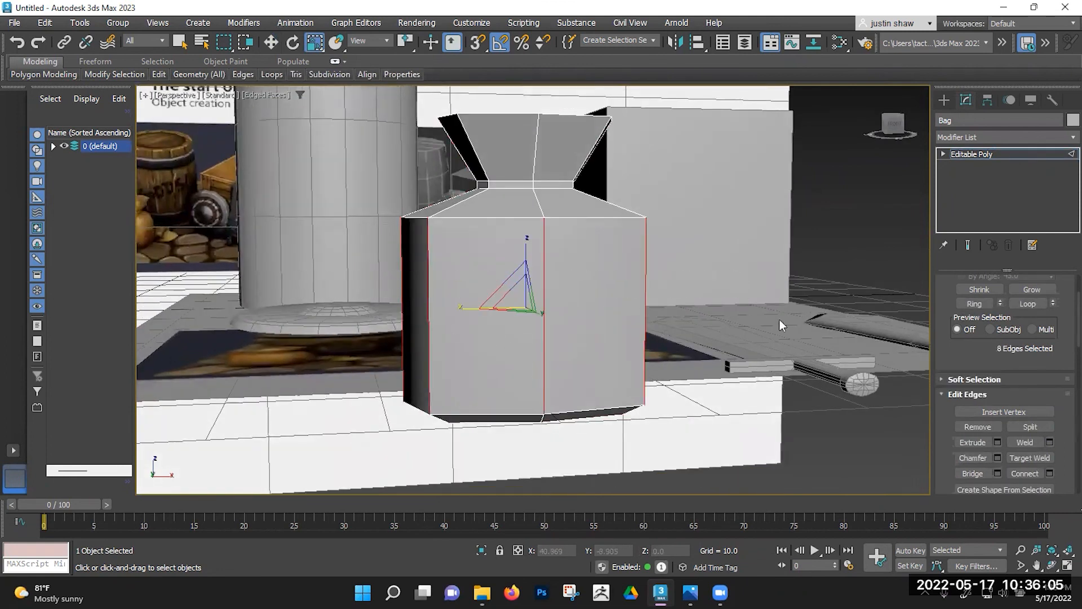
pyautogui.click(1034, 471)
pyautogui.keyDown('alt'); pyautogui.moveTo(584, 310); pyautogui.dragTo(537, 322, button='middle'); pyautogui.keyUp('alt')
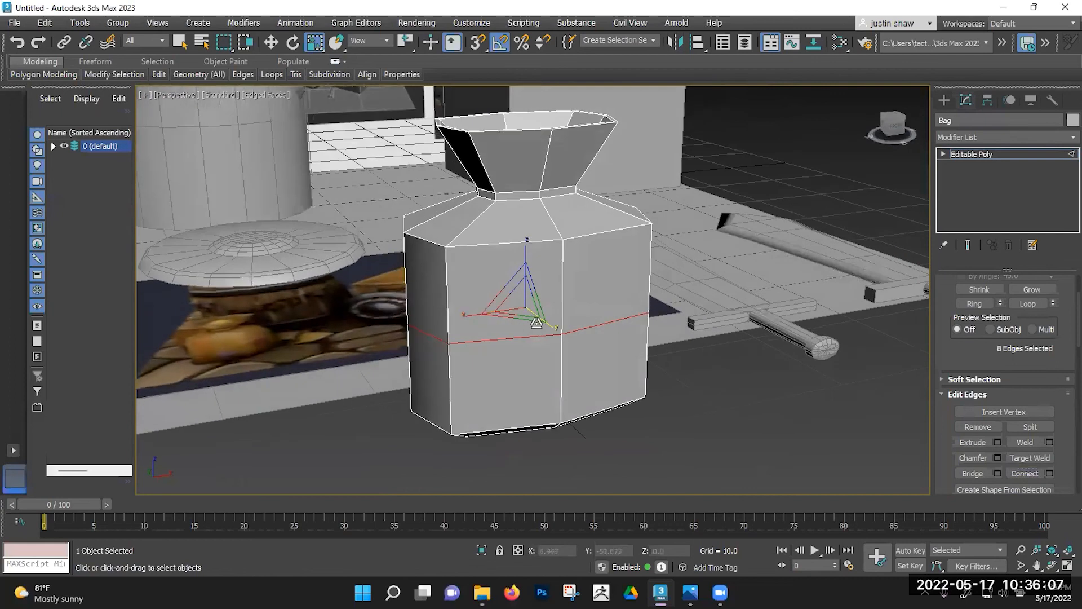
pyautogui.moveTo(518, 317); pyautogui.dragTo(518, 317)
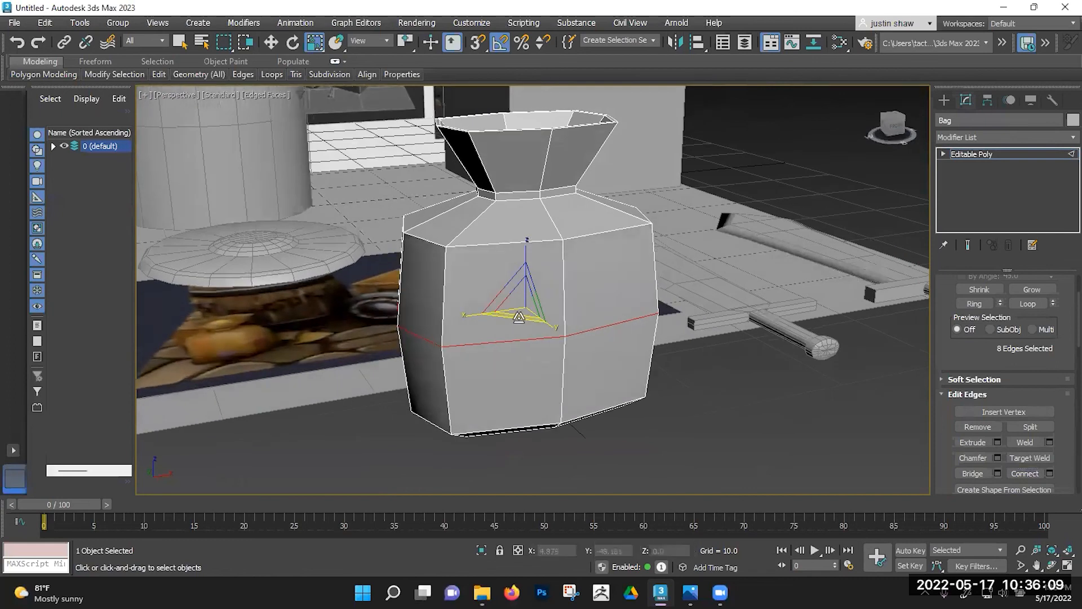
pyautogui.press('w')
pyautogui.moveTo(525, 264); pyautogui.dragTo(529, 307)
pyautogui.keyDown('alt'); pyautogui.moveTo(529, 307); pyautogui.dragTo(506, 235, button='middle'); pyautogui.keyUp('alt')
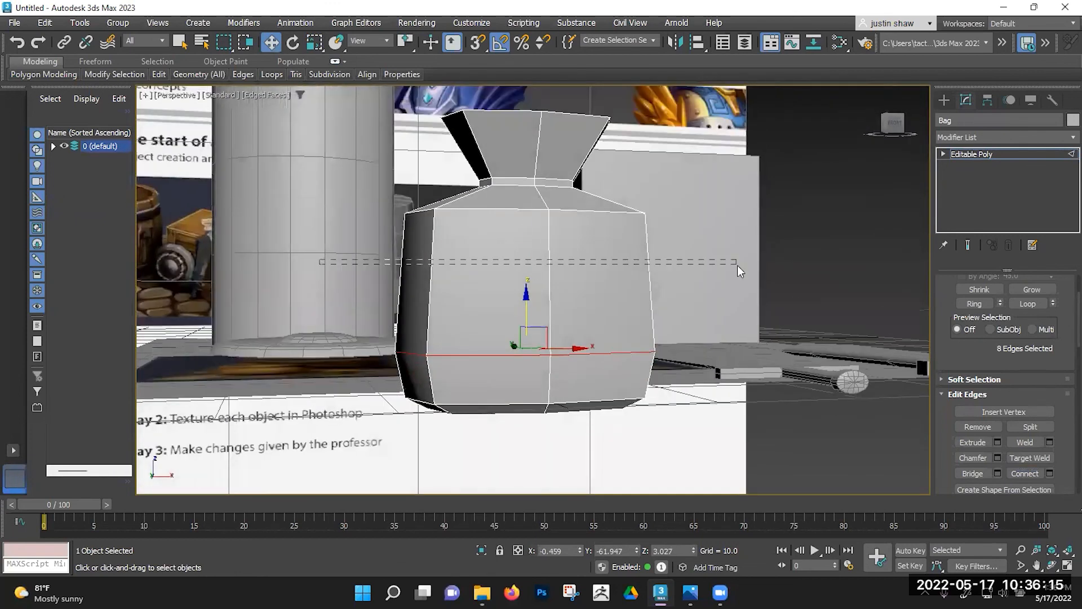
# Step: Connect the vertical edges above the lower loop with another horizontal loop and raise it toward the shoulders
pyautogui.moveTo(738, 265); pyautogui.dragTo(738, 265)
pyautogui.click(1030, 473)
pyautogui.keyDown('alt'); pyautogui.moveTo(501, 282); pyautogui.dragTo(524, 298, button='middle'); pyautogui.keyUp('alt')
pyautogui.moveTo(524, 250); pyautogui.dragTo(527, 221)
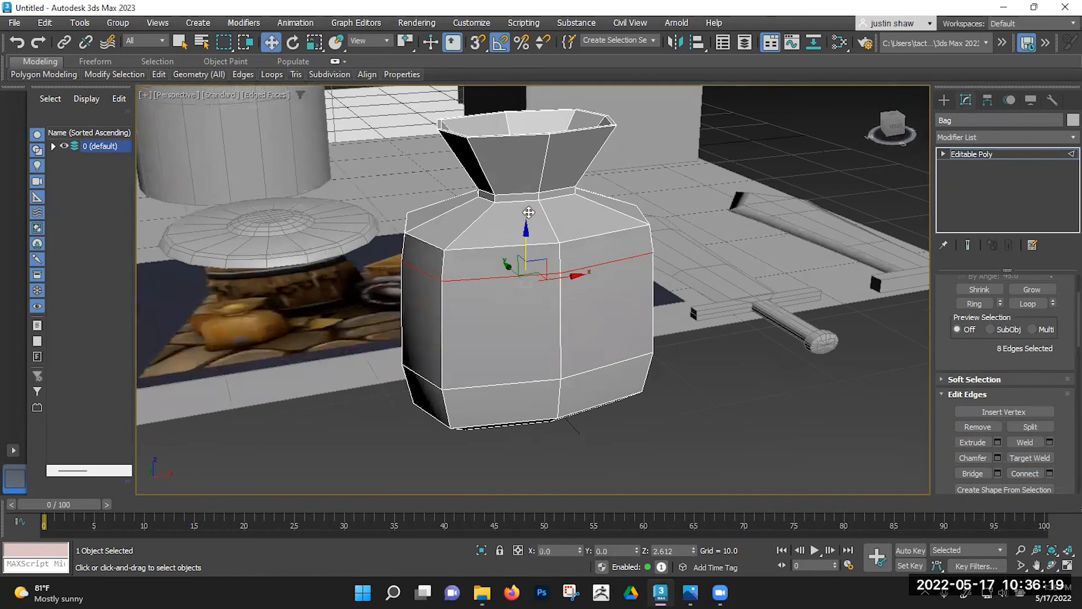
# Step: Select the shoulder edge loop and scale it inward to about 88 percent in X and Y
pyautogui.press('r')
pyautogui.moveTo(485, 242)
pyautogui.keyDown('alt'); pyautogui.mouseDown(button='middle')
pyautogui.moveTo(467, 246)
pyautogui.moveTo(504, 249)
pyautogui.mouseUp(button='middle'); pyautogui.keyUp('alt')
pyautogui.doubleClick(479, 229)
pyautogui.moveTo(508, 225); pyautogui.dragTo(508, 225)
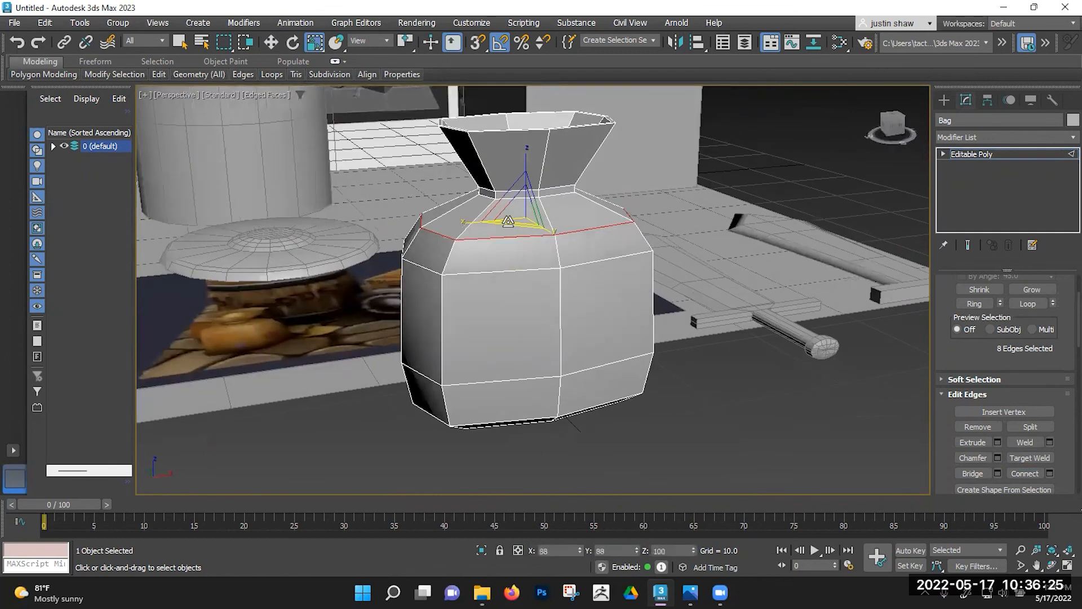
# Step: Select the edge loop around the bag's neck and scale it to refine the neck's shape
pyautogui.keyDown('alt'); pyautogui.moveTo(512, 273); pyautogui.dragTo(428, 187, button='middle'); pyautogui.keyUp('alt')
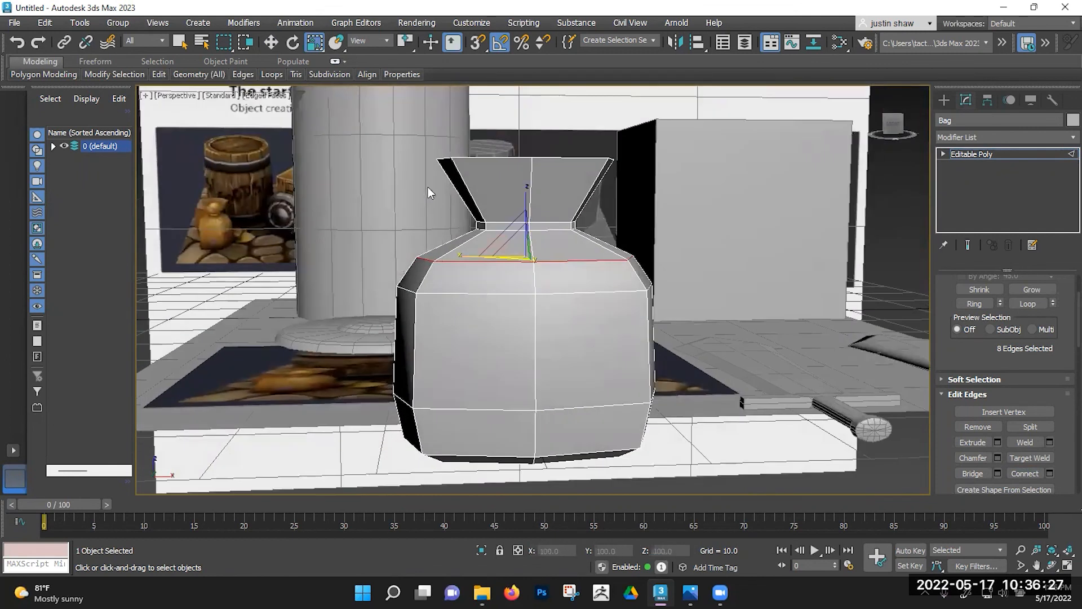
pyautogui.press('1')
pyautogui.keyDown('alt'); pyautogui.moveTo(669, 190); pyautogui.dragTo(518, 231, button='middle'); pyautogui.keyUp('alt')
pyautogui.press('2')
pyautogui.doubleClick(511, 223)
pyautogui.scroll(3, 517, 213)
pyautogui.moveTo(527, 230); pyautogui.dragTo(542, 248)
# Step: Return to whole-object editing and move the bag beside the reference image, on the side away from the swords
pyautogui.keyDown('alt'); pyautogui.moveTo(538, 301); pyautogui.dragTo(572, 379, button='middle'); pyautogui.keyUp('alt')
pyautogui.scroll(-4, 530, 273)
pyautogui.press('1')
pyautogui.press('1')
pyautogui.scroll(-4, 539, 291)
pyautogui.press('w')
pyautogui.moveTo(570, 363); pyautogui.dragTo(304, 348)
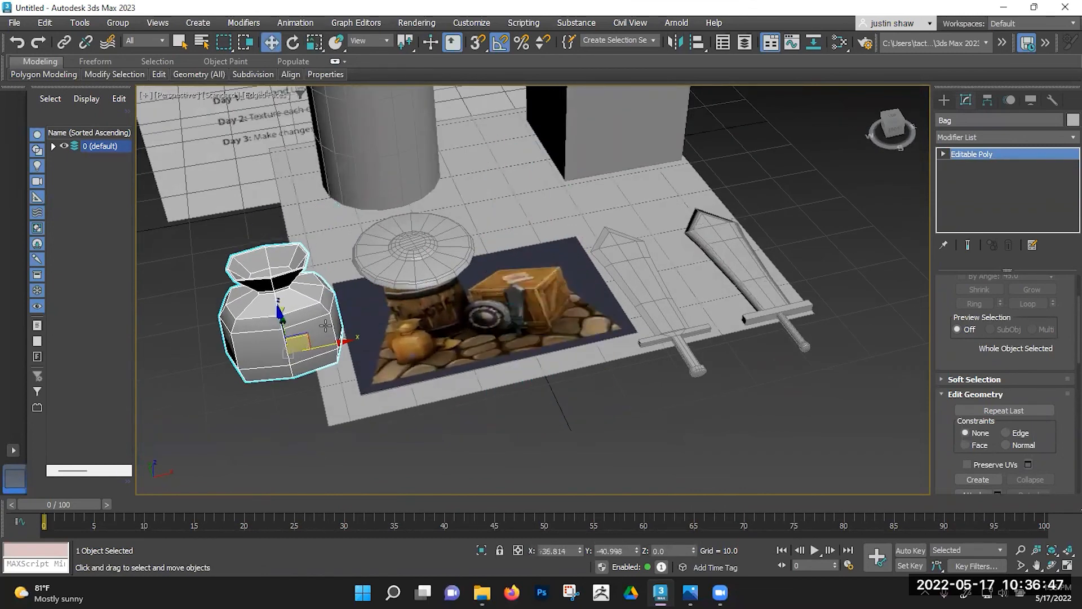
# Step: Move the shield off the reference image onto the floor between the barrel cylinder and the crate box
pyautogui.moveTo(427, 266); pyautogui.dragTo(520, 213)
pyautogui.keyDown('alt'); pyautogui.moveTo(554, 307); pyautogui.dragTo(533, 332, button='middle'); pyautogui.keyUp('alt')
pyautogui.keyDown('alt'); pyautogui.moveTo(504, 250); pyautogui.dragTo(467, 192, button='middle'); pyautogui.keyUp('alt')
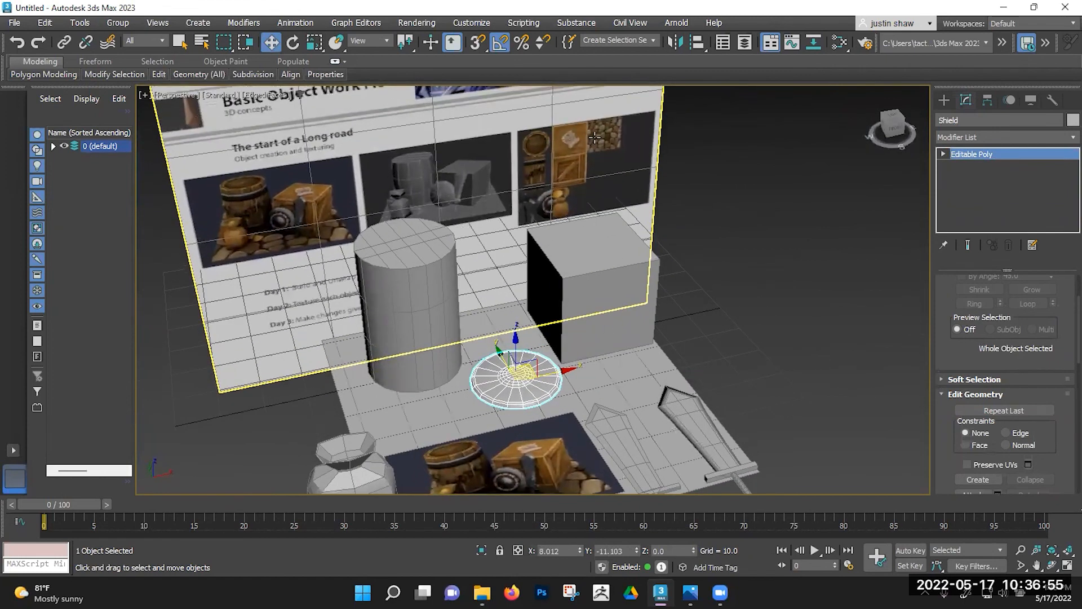
pyautogui.moveTo(560, 251); pyautogui.dragTo(560, 218, button='middle')
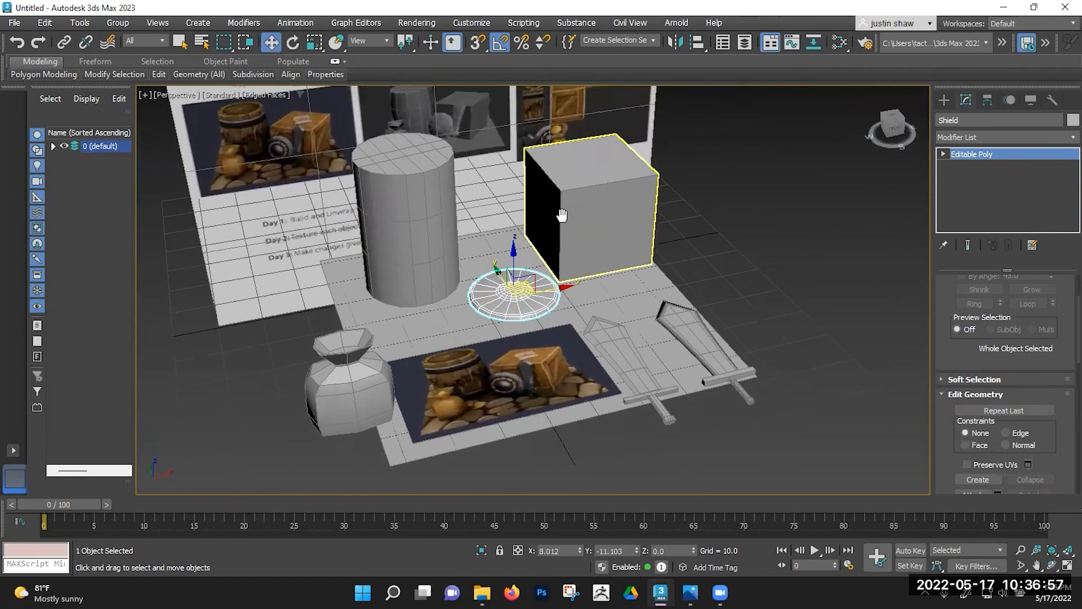
pyautogui.scroll(-1, 560, 219)
pyautogui.keyDown('alt'); pyautogui.moveTo(561, 286); pyautogui.dragTo(587, 264, button='middle'); pyautogui.keyUp('alt')
pyautogui.scroll(1, 559, 261)
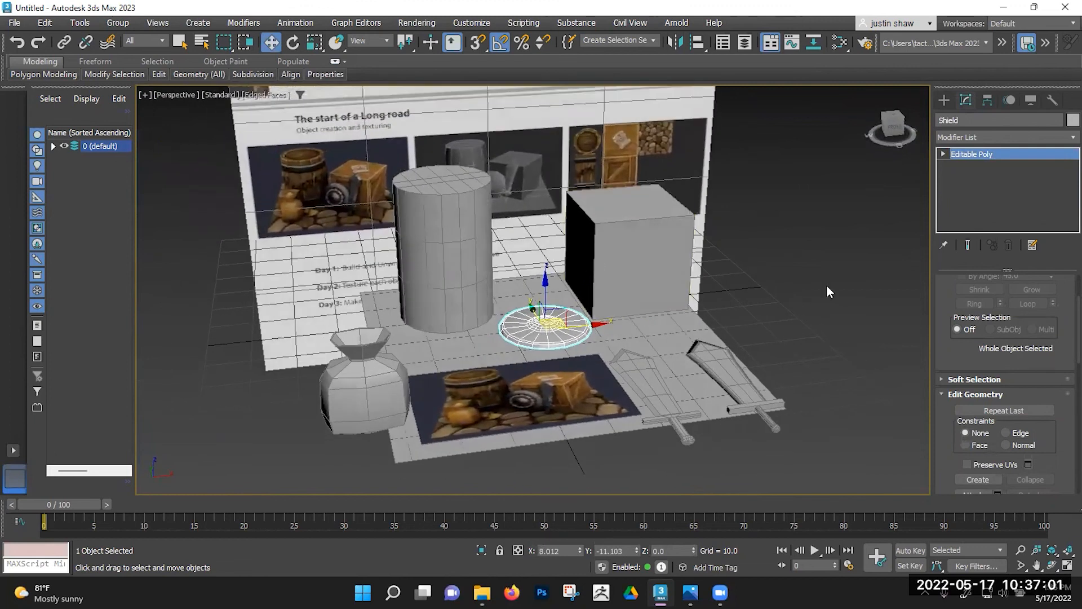